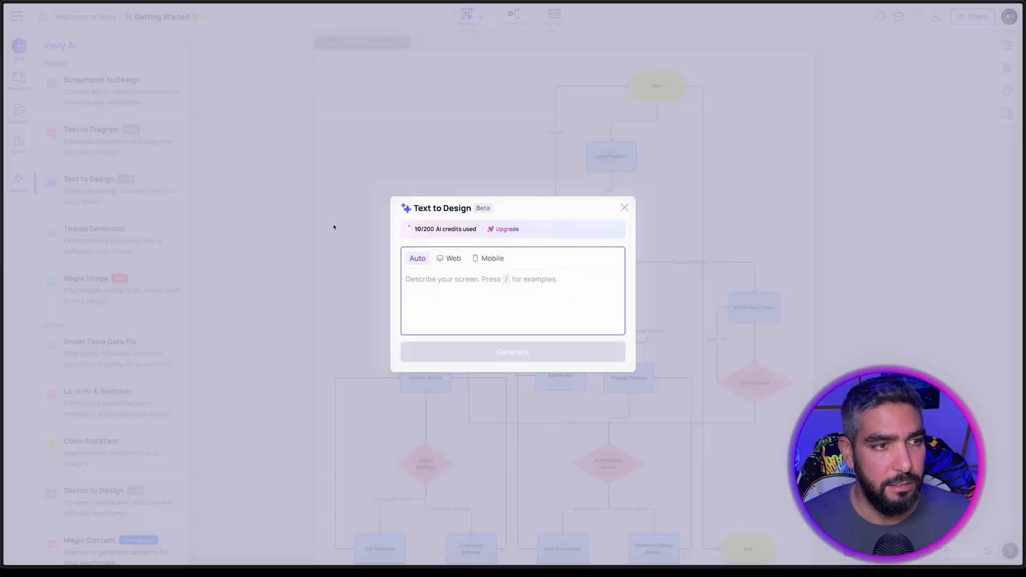
Generate a mobile screen design from a text prompt describing a dashboard for home automation.
{"action": "left_click", "coordinate": [491, 260]}
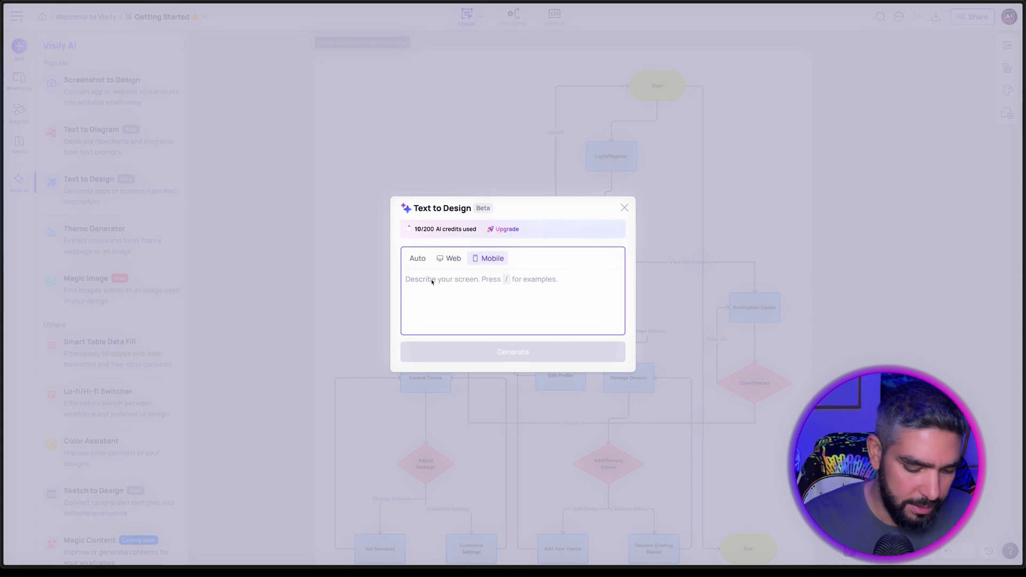
{"action": "type", "text": "dashboard for a home automat"}
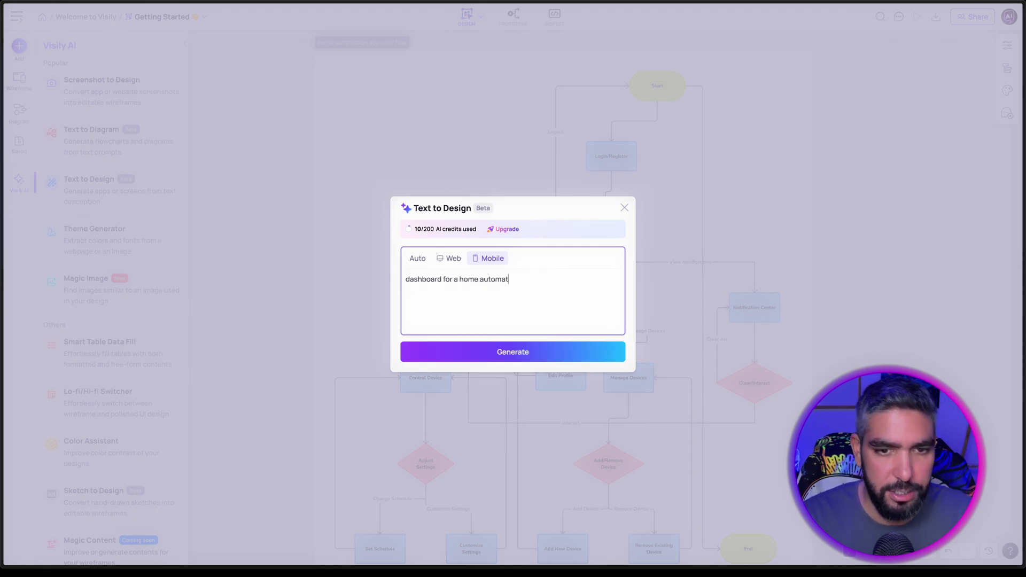
{"action": "key", "text": "Return"}
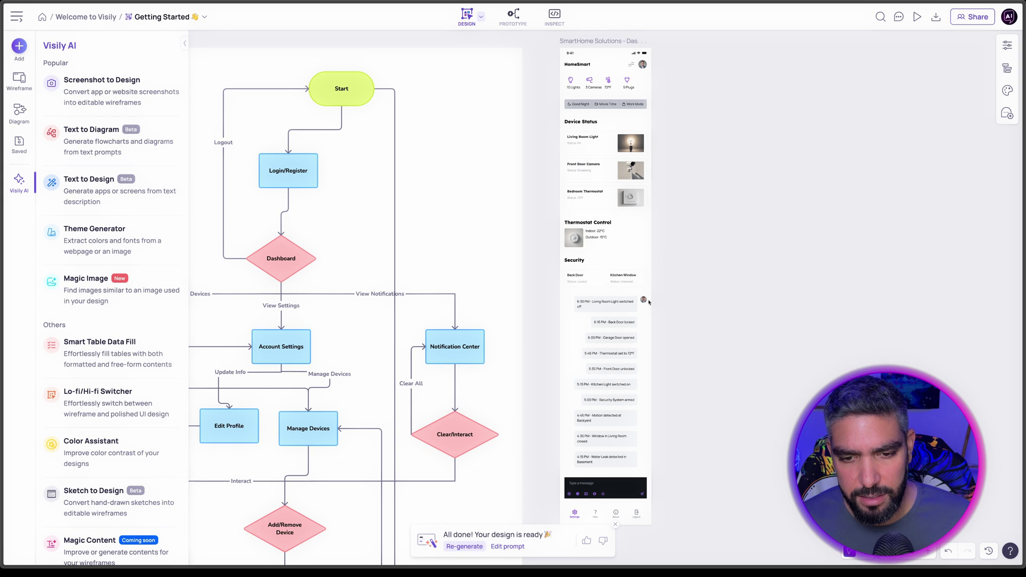
Examine the generated dashboard's upper sections: device shortcuts, mode bar, Device Status, Thermostat Control and Security.
{"action": "key", "text": "shift+0"}
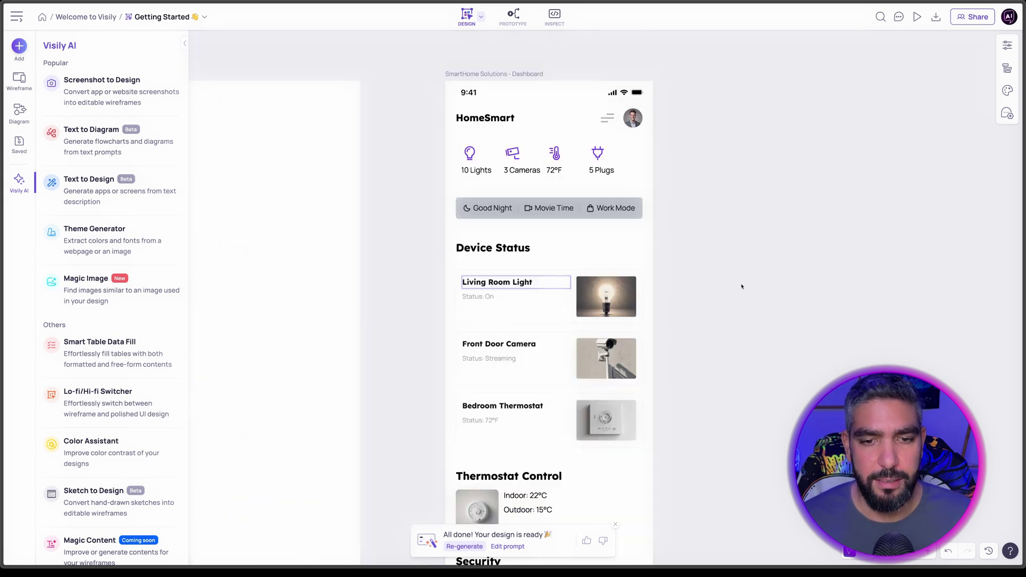
{"action": "scroll", "coordinate": [740, 289], "scroll_direction": "down", "scroll_amount": 5}
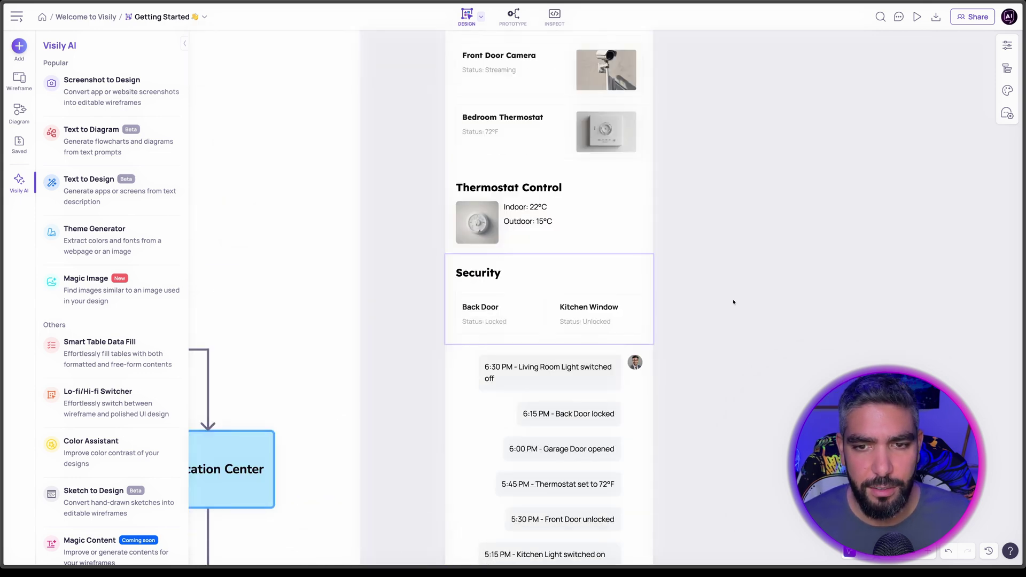
{"action": "scroll", "coordinate": [734, 302], "scroll_direction": "up", "scroll_amount": 3}
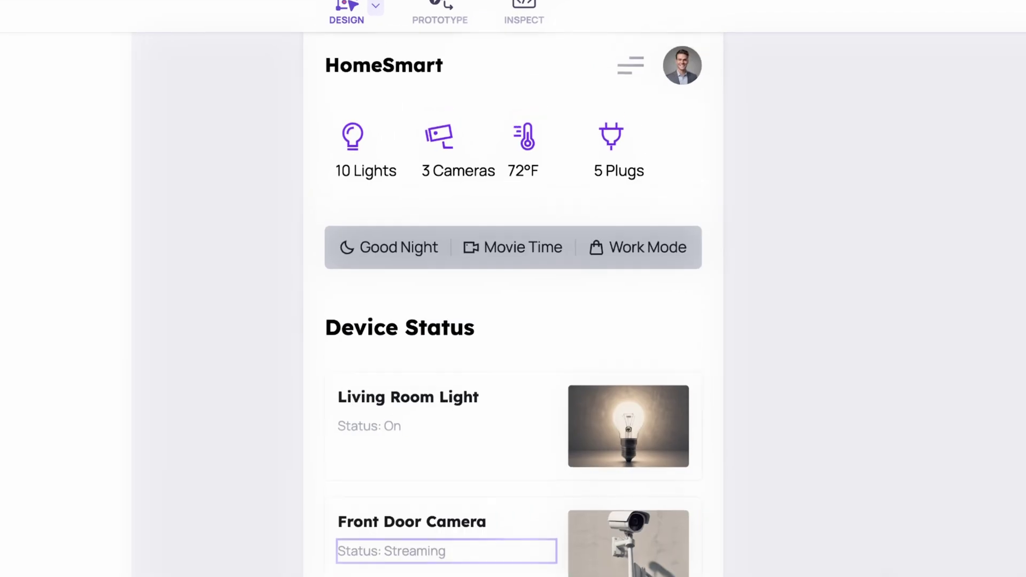
{"action": "scroll", "coordinate": [883, 466], "scroll_direction": "up", "scroll_amount": 2}
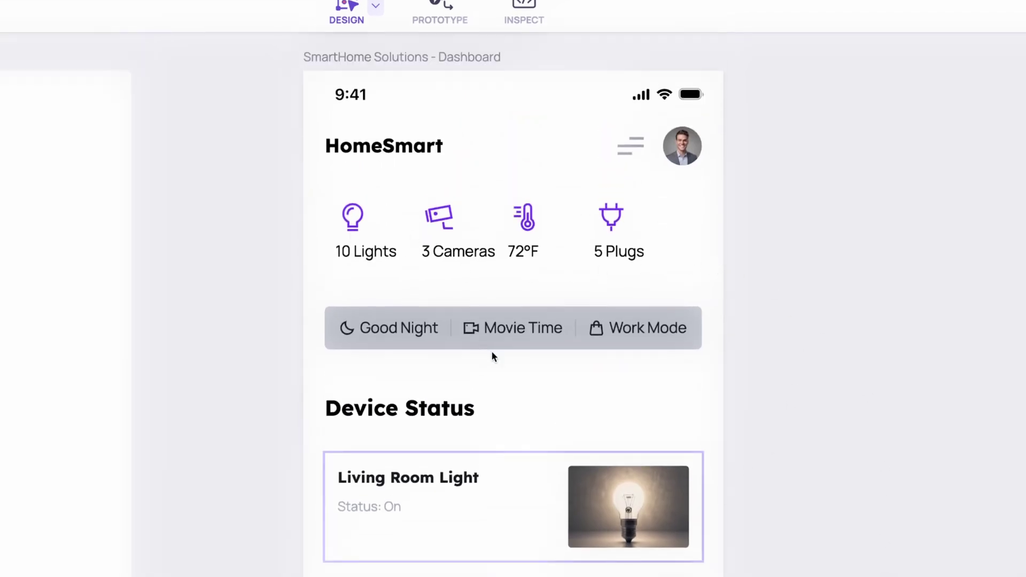
{"action": "scroll", "coordinate": [748, 477], "scroll_direction": "down", "scroll_amount": 5}
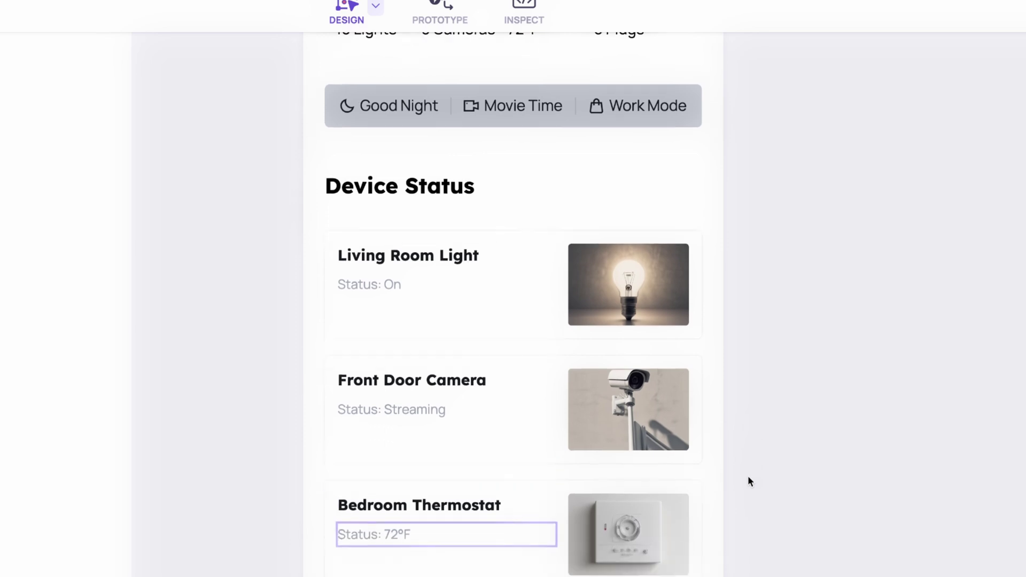
{"action": "scroll", "coordinate": [409, 278], "scroll_direction": "down", "scroll_amount": 1}
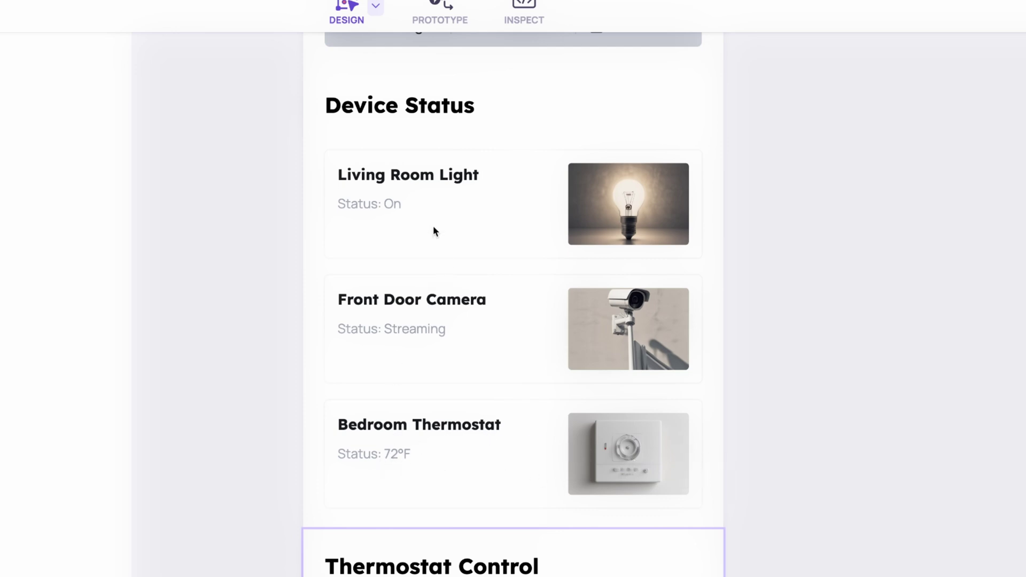
{"action": "scroll", "coordinate": [433, 231], "scroll_direction": "down", "scroll_amount": 7}
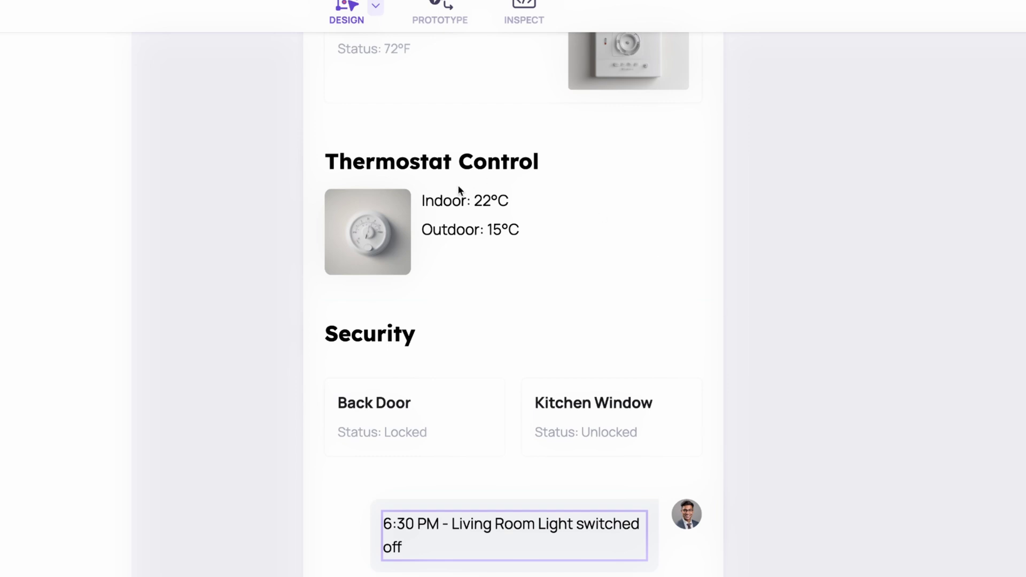
{"action": "scroll", "coordinate": [800, 474], "scroll_direction": "down", "scroll_amount": 1}
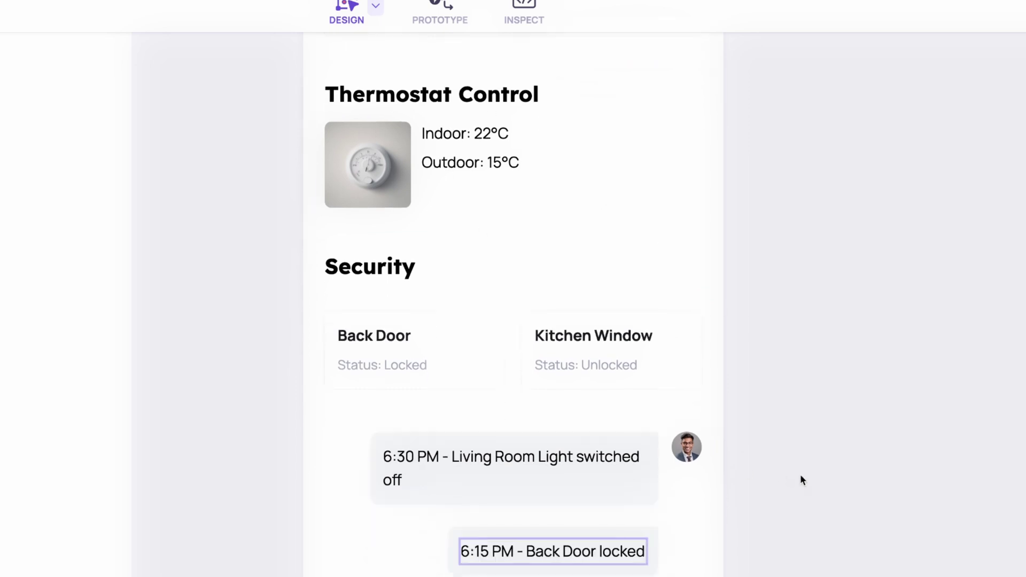
Examine the dashboard's activity log, message box and bottom navigation, and compare the whole screen beside the flowchart.
{"action": "scroll", "coordinate": [800, 474], "scroll_direction": "down", "scroll_amount": 4}
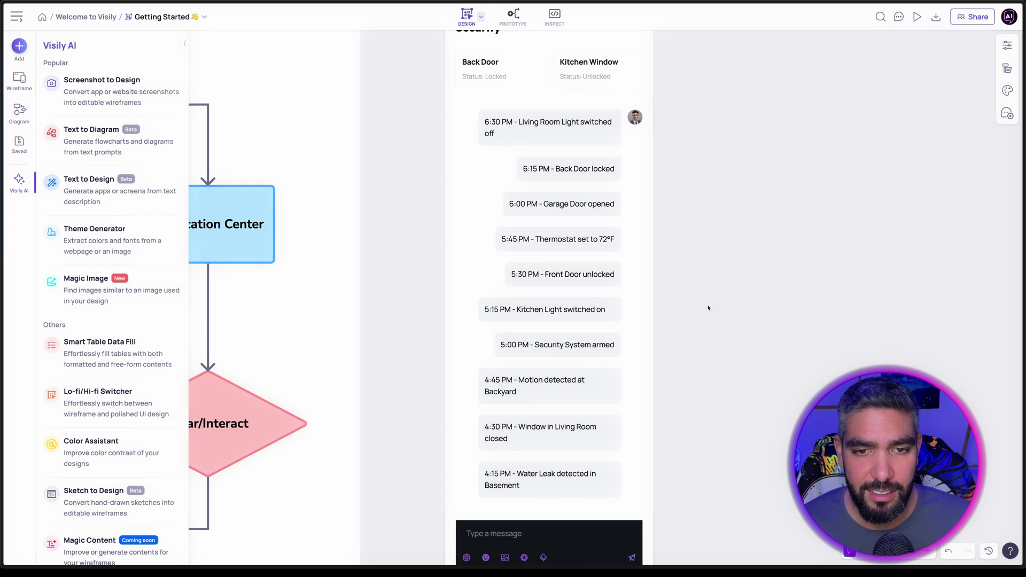
{"action": "scroll", "coordinate": [653, 379], "scroll_direction": "down", "scroll_amount": 3}
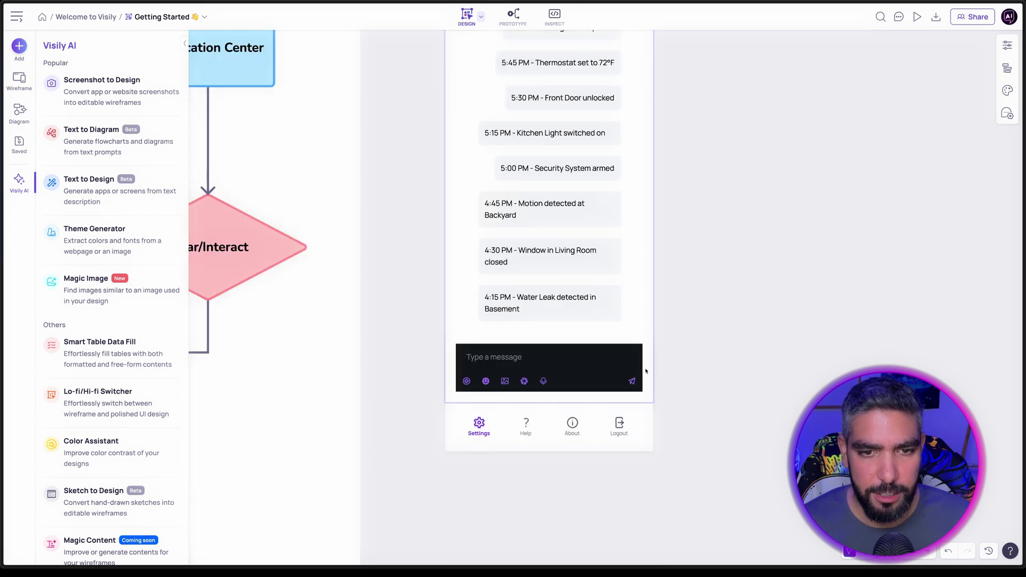
{"action": "scroll", "coordinate": [653, 379], "scroll_direction": "up", "scroll_amount": 3}
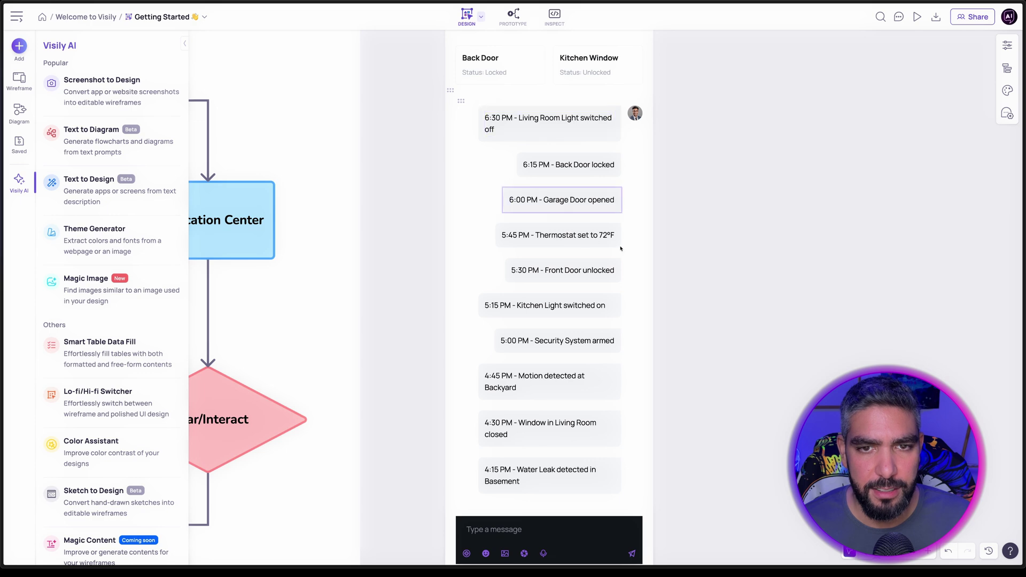
{"action": "scroll", "coordinate": [596, 347], "scroll_direction": "down", "scroll_amount": 3}
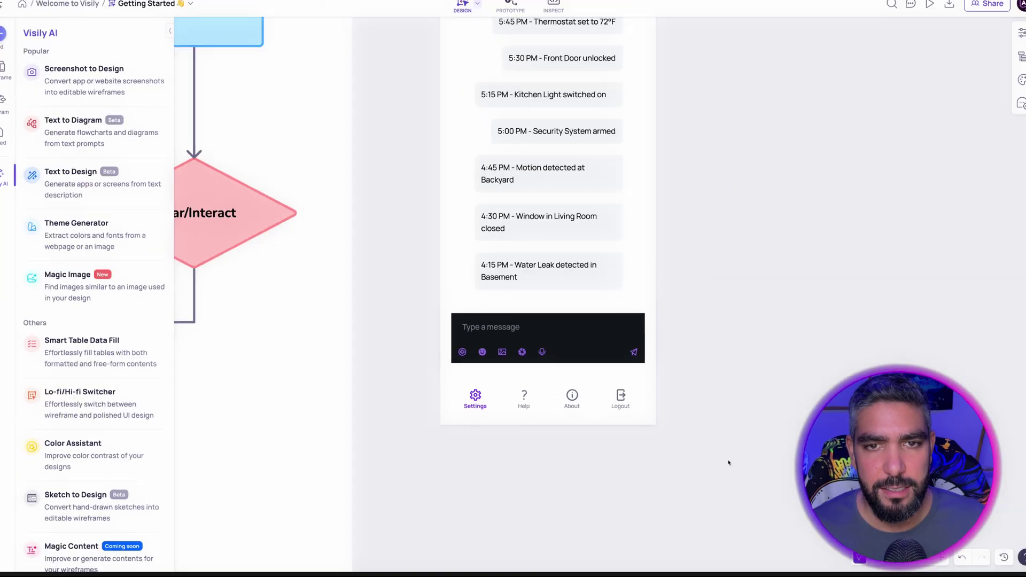
{"action": "scroll", "coordinate": [723, 460], "scroll_direction": "up", "scroll_amount": 3, "text": "ctrl"}
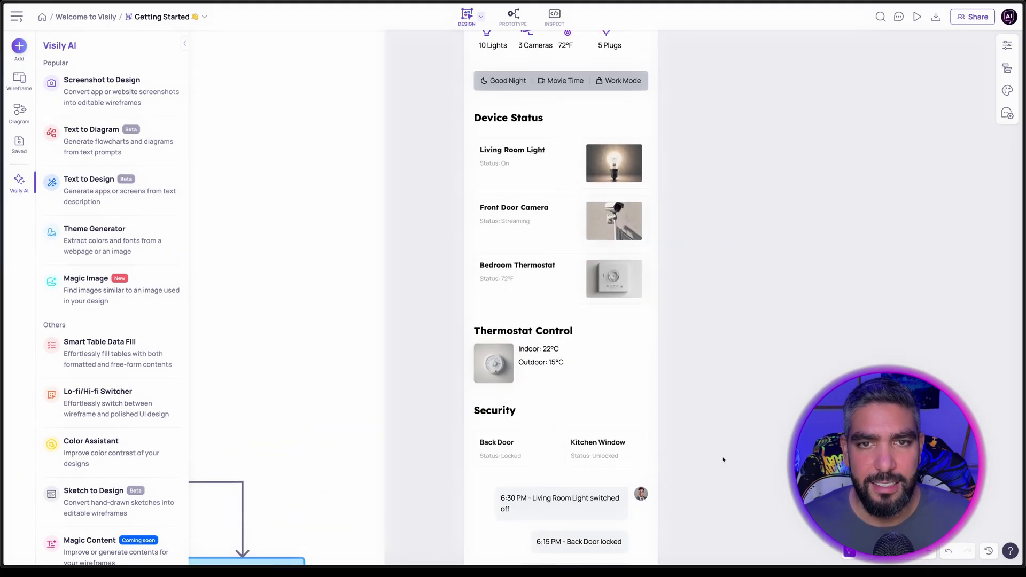
{"action": "scroll", "coordinate": [722, 458], "scroll_direction": "down", "scroll_amount": 3, "text": "ctrl"}
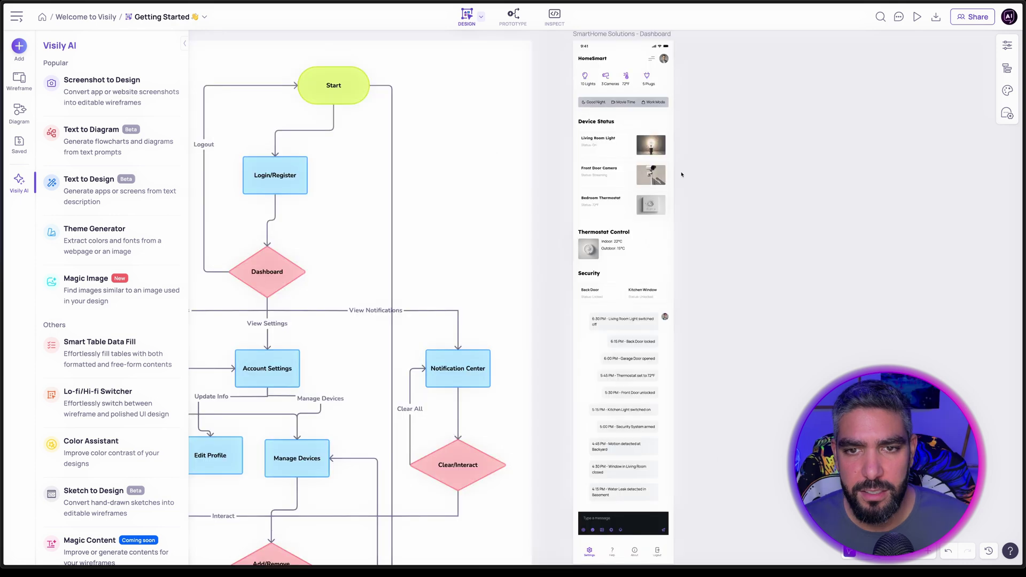
{"action": "scroll", "coordinate": [685, 355], "scroll_direction": "down", "scroll_amount": 3}
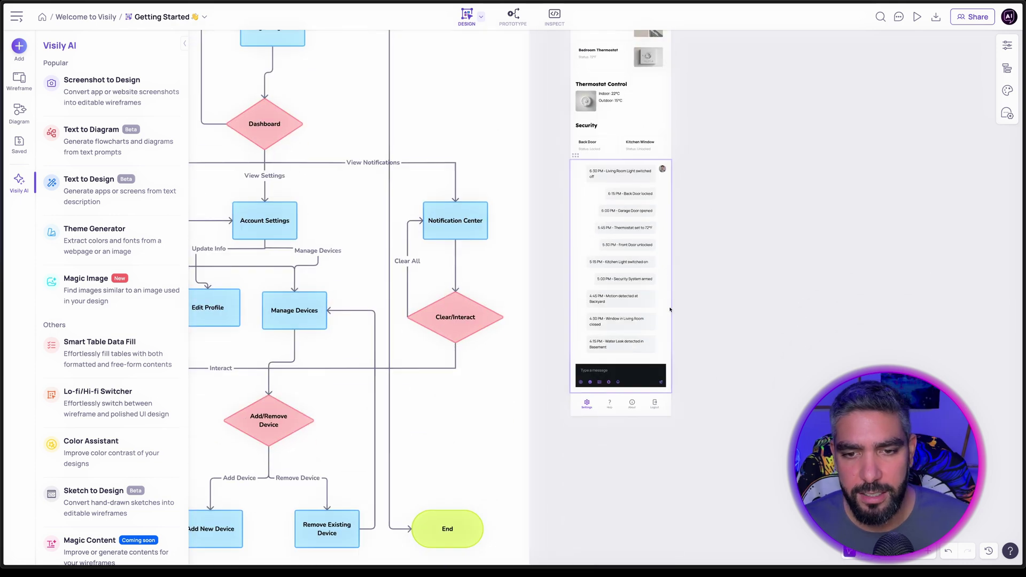
{"action": "scroll", "coordinate": [692, 341], "scroll_direction": "up", "scroll_amount": 5, "text": "ctrl"}
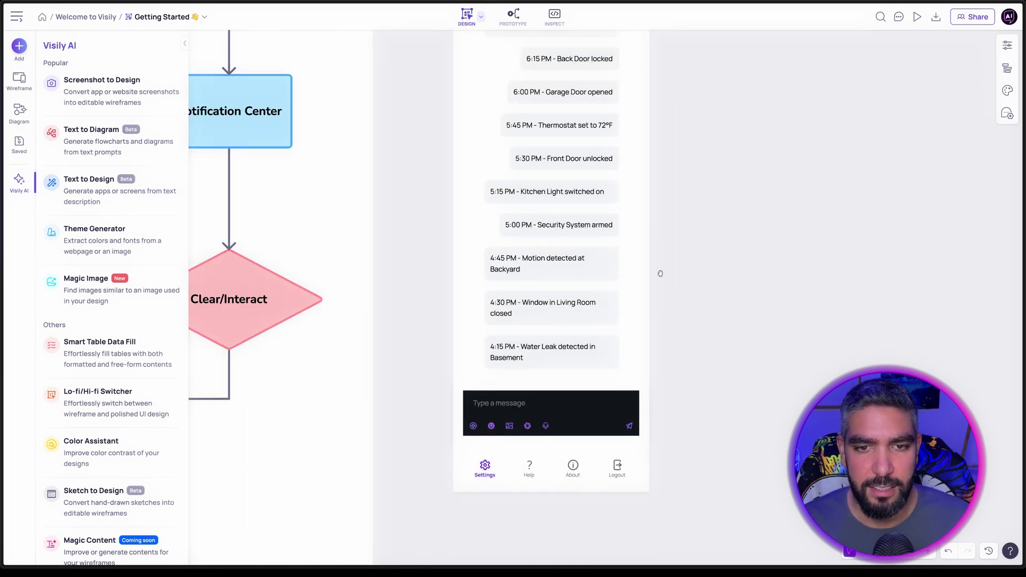
Review the icon libraries available for replacing the light bulb icon above "10 Lights", including Boxicons.
{"action": "scroll", "coordinate": [694, 462], "scroll_direction": "up", "scroll_amount": 5}
{"action": "left_click", "coordinate": [543, 178]}
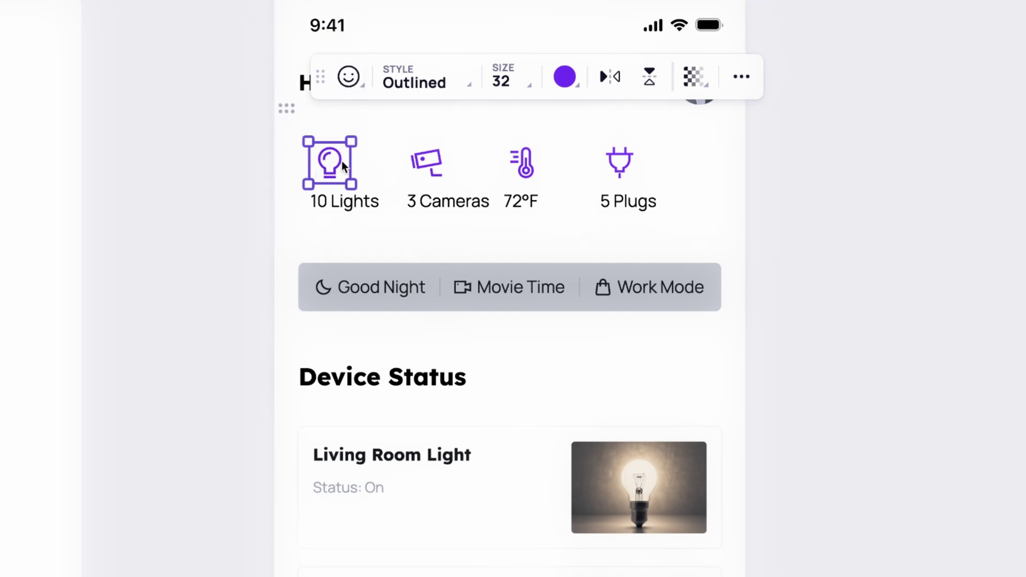
{"action": "left_click", "coordinate": [358, 81]}
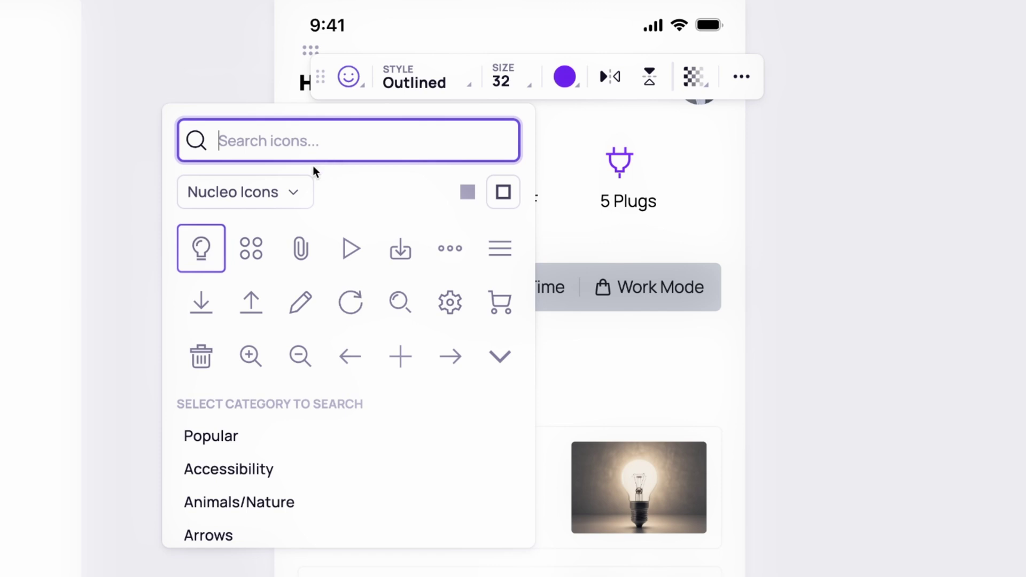
{"action": "left_click", "coordinate": [290, 191]}
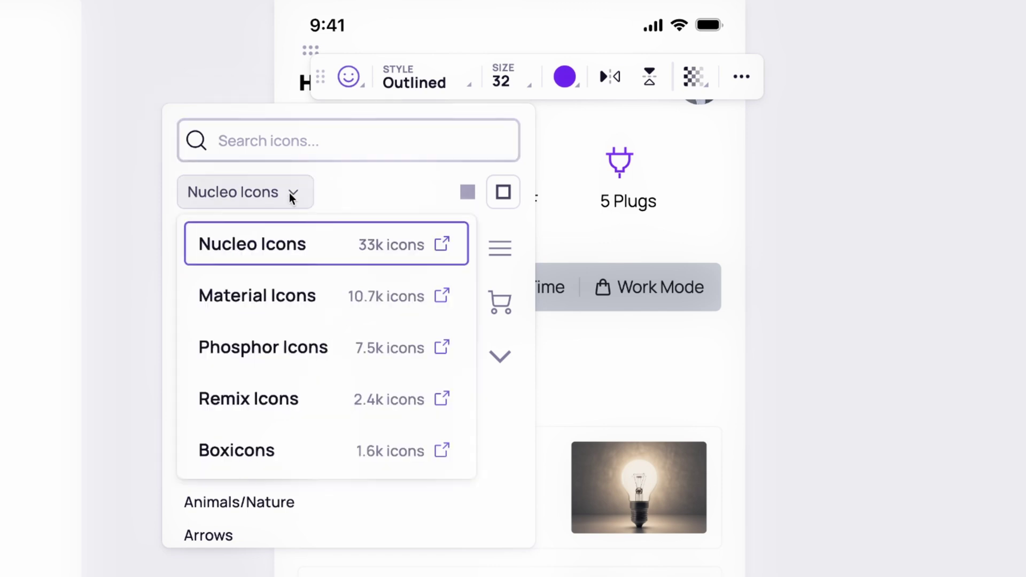
{"action": "scroll", "coordinate": [319, 293], "scroll_direction": "down", "scroll_amount": 2}
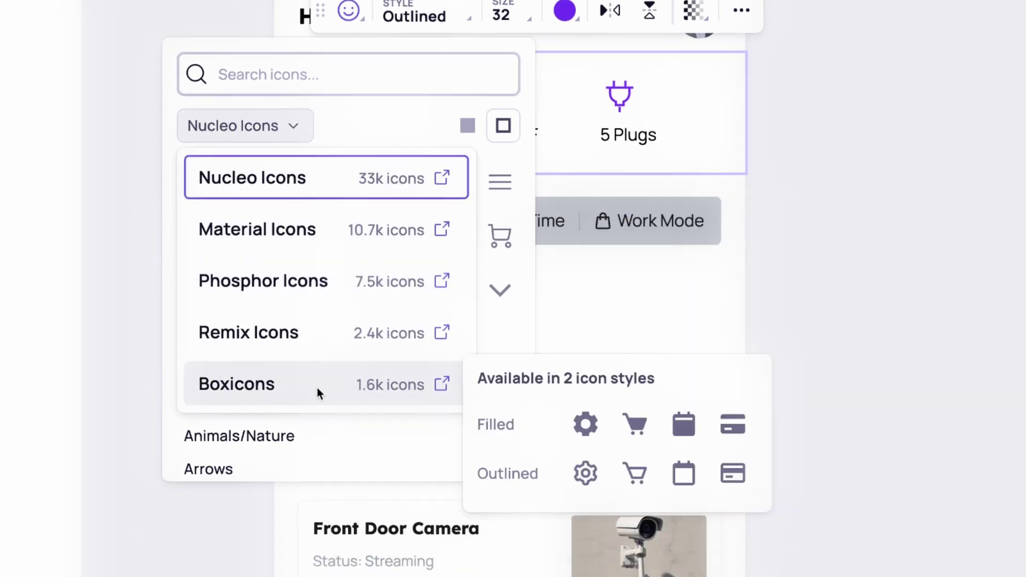
{"action": "key", "text": "Escape"}
Change the light bulb icon's style to Filled.
{"action": "scroll", "coordinate": [457, 80], "scroll_direction": "up", "scroll_amount": 2}
{"action": "left_click", "coordinate": [457, 60]}
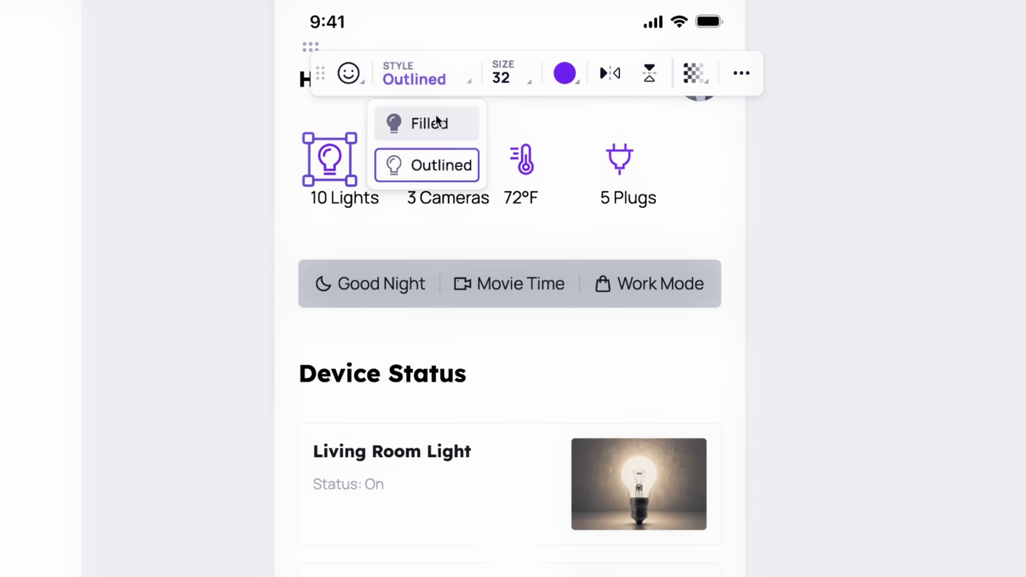
{"action": "left_click", "coordinate": [434, 123]}
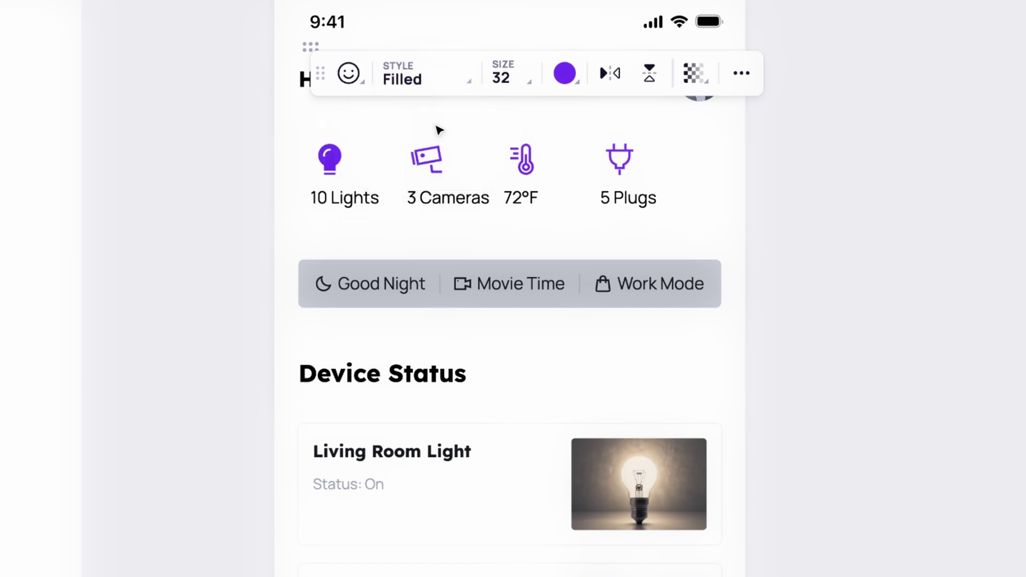
Review the light bulb icon's colour options and its layout properties, including the anchor settings.
{"action": "left_click", "coordinate": [566, 79]}
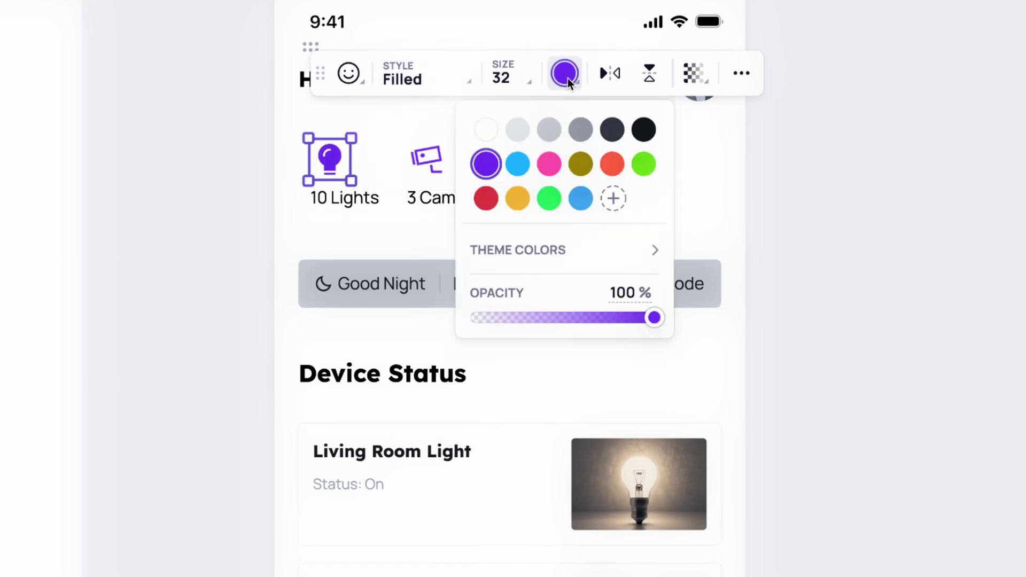
{"action": "left_click", "coordinate": [577, 248]}
{"action": "left_click", "coordinate": [609, 73]}
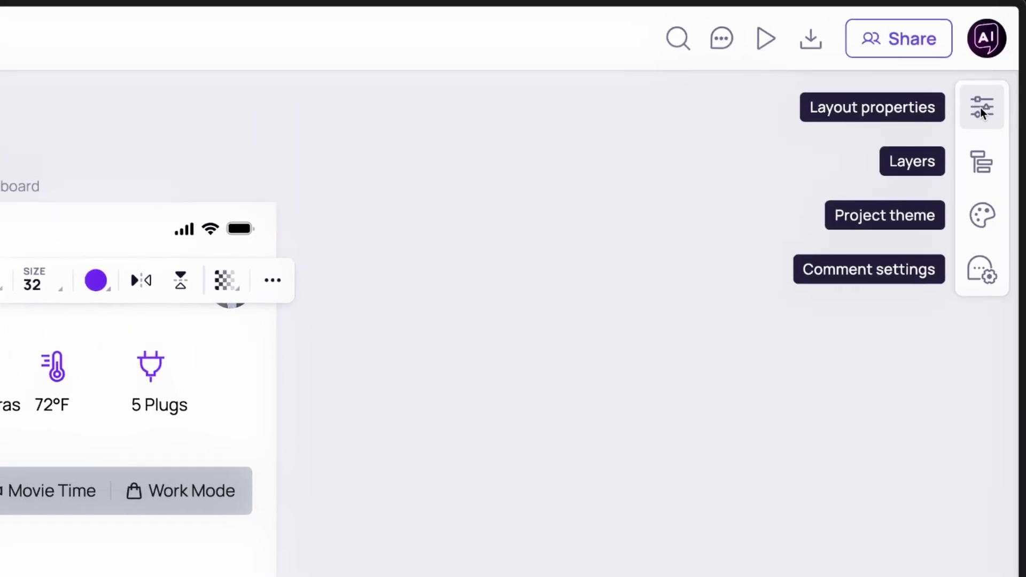
{"action": "left_click", "coordinate": [982, 107]}
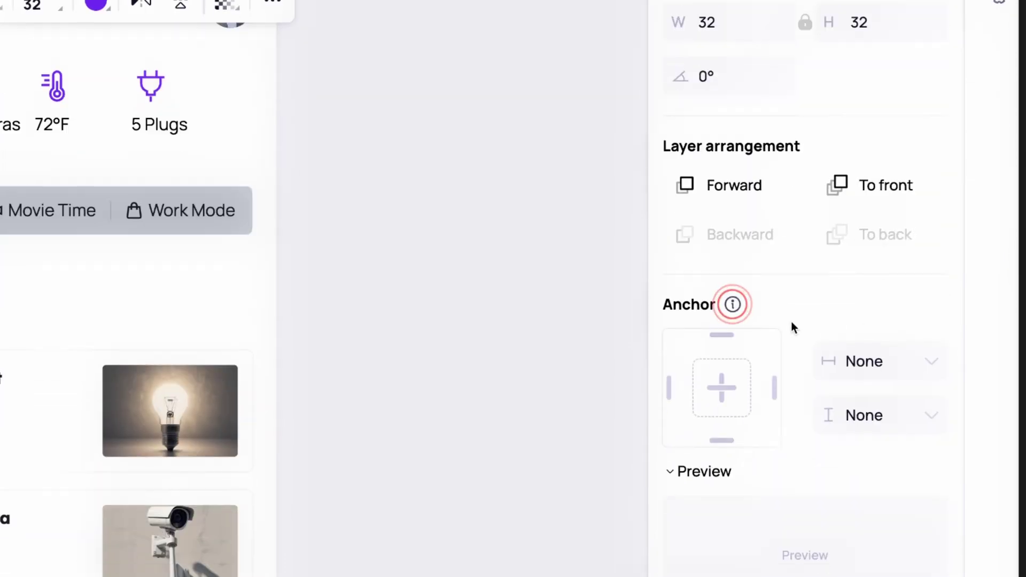
{"action": "mouse_move", "coordinate": [733, 305]}
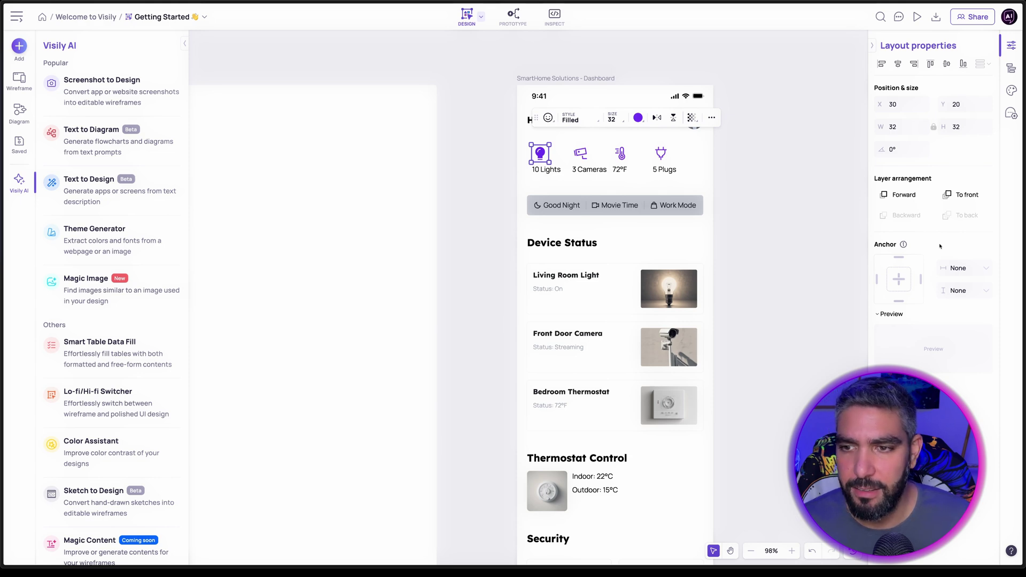
Try adding a fourth item to the Good Night, Movie Time and Work Mode bar, and try removing the Work Mode item.
{"action": "left_click", "coordinate": [568, 204]}
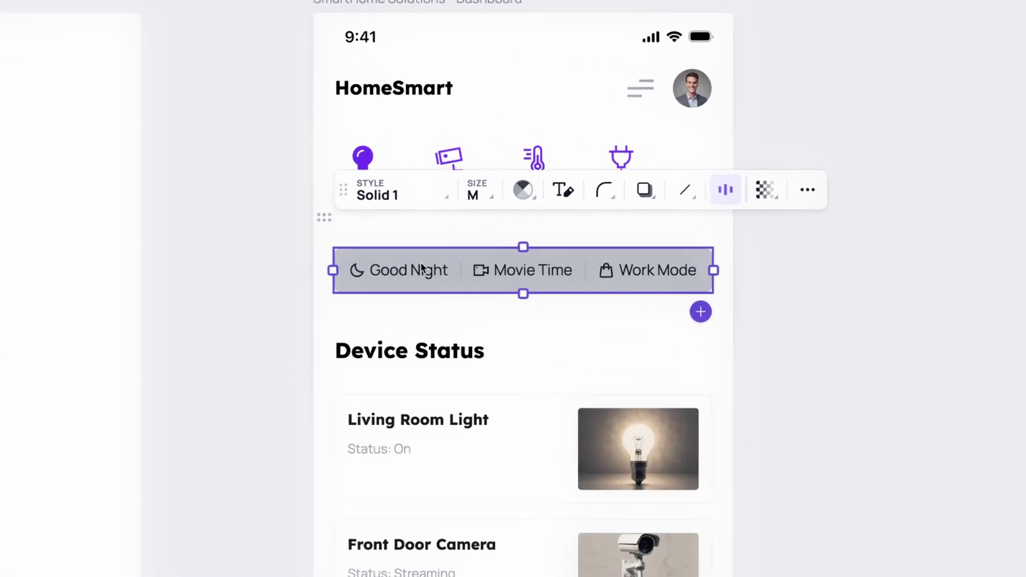
{"action": "mouse_move", "coordinate": [714, 271]}
{"action": "left_mouse_down"}
{"action": "mouse_move", "coordinate": [665, 270]}
{"action": "mouse_move", "coordinate": [724, 277]}
{"action": "mouse_move", "coordinate": [714, 274]}
{"action": "left_mouse_up"}
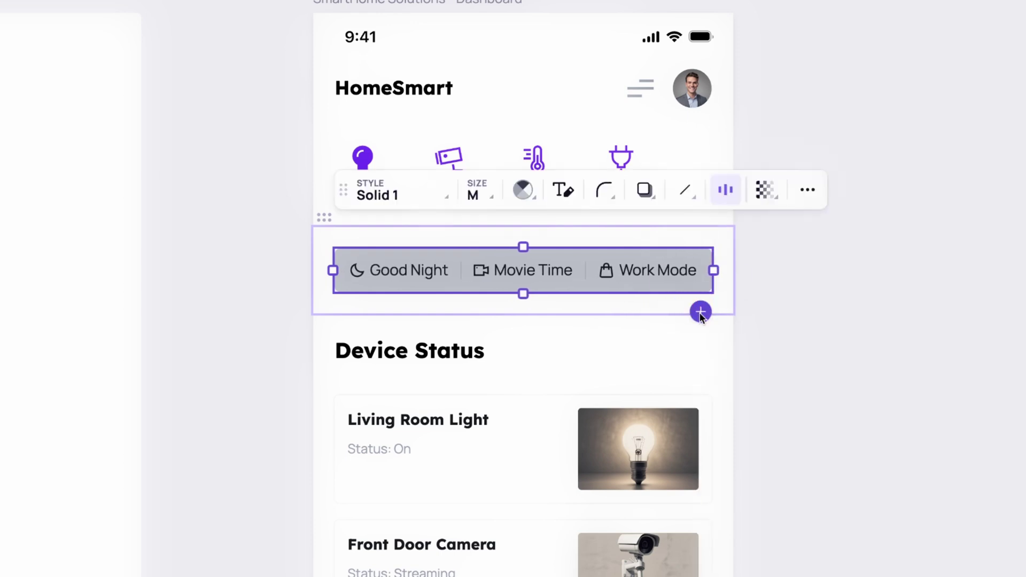
{"action": "left_click", "coordinate": [700, 313]}
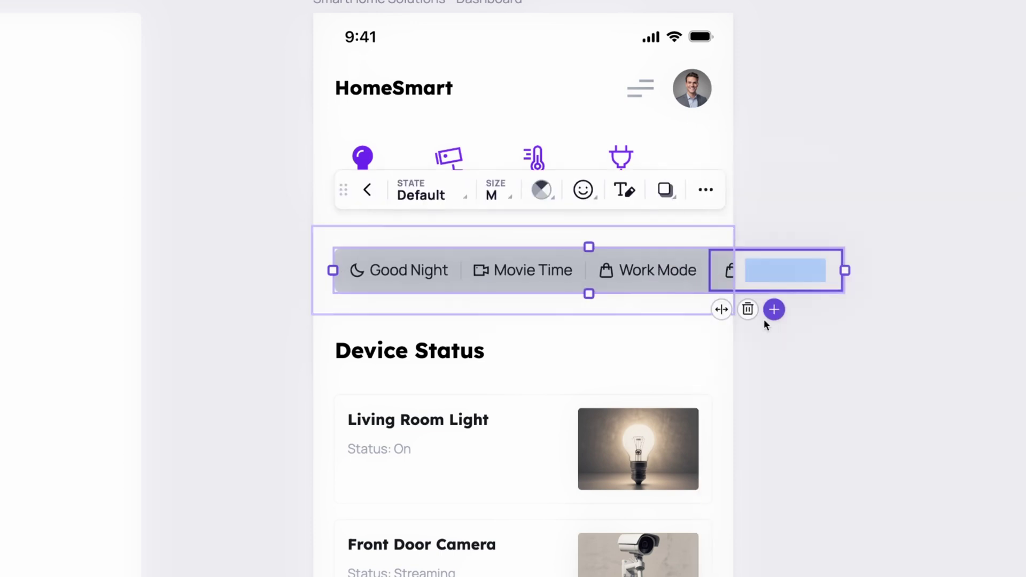
{"action": "left_click", "coordinate": [681, 270]}
{"action": "left_click_drag", "start_coordinate": [865, 271], "coordinate": [713, 270]}
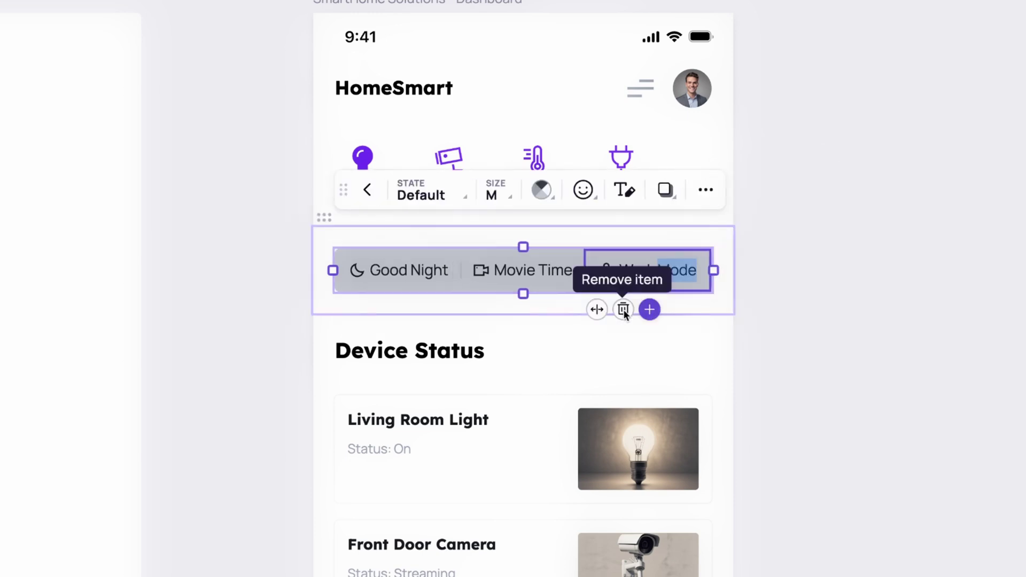
{"action": "left_click", "coordinate": [623, 309]}
{"action": "key", "text": "ctrl+z"}
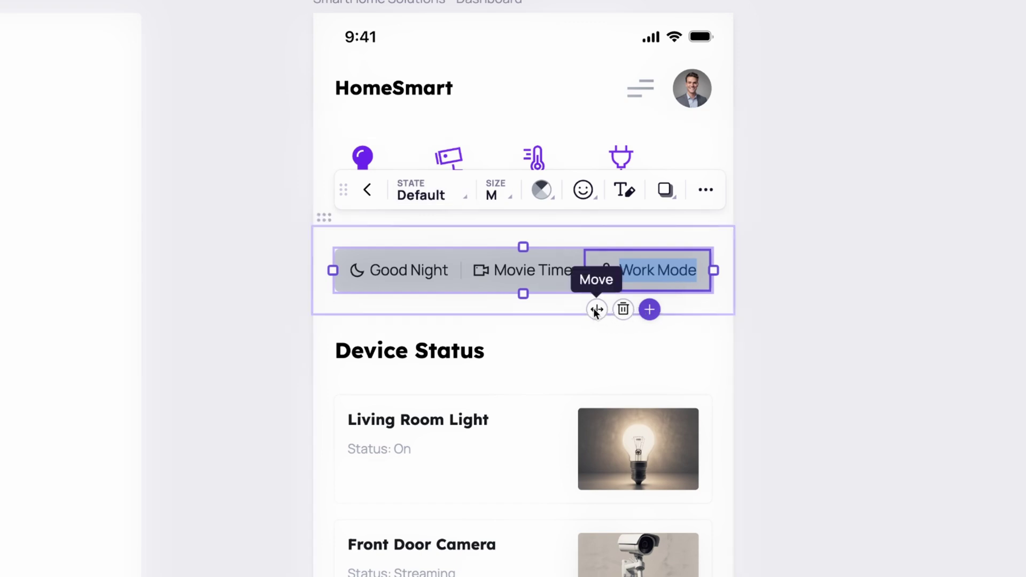
Reposition the Work Mode item within the mode bar.
{"action": "left_click_drag", "start_coordinate": [596, 310], "coordinate": [645, 221]}
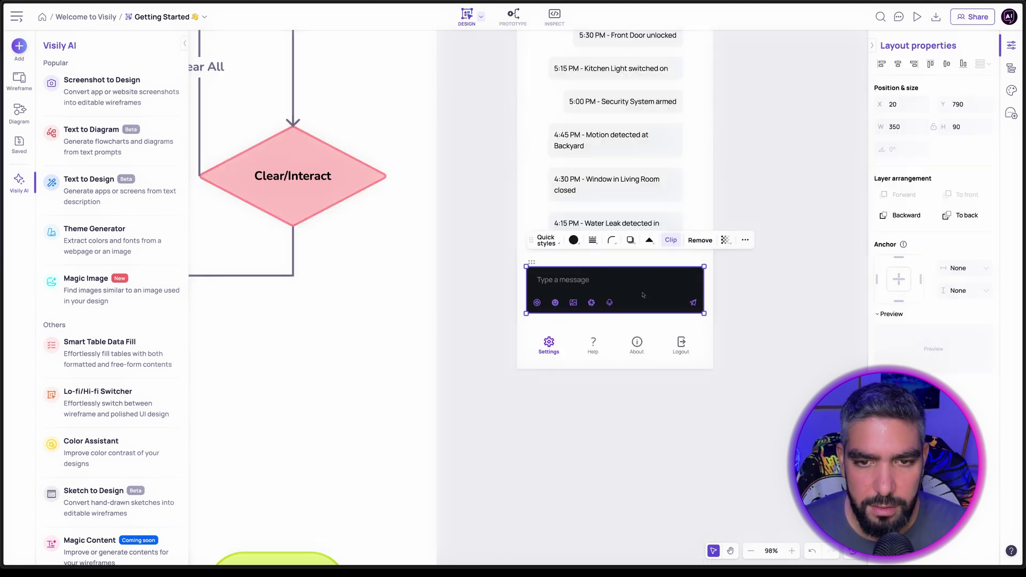
Delete the message input box above the bottom navigation bar of the dashboard screen.
{"action": "key", "text": "Delete"}
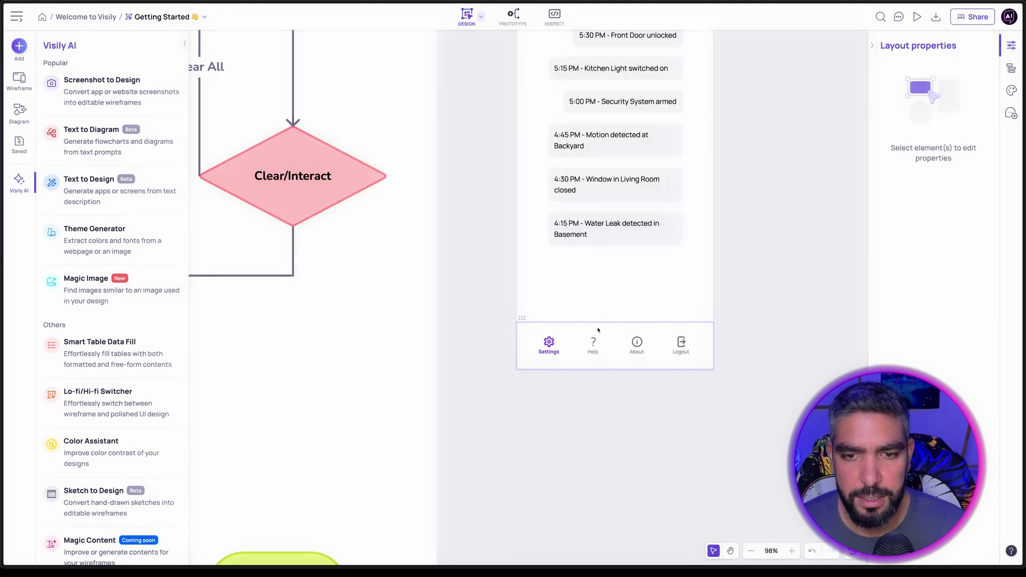
Change the bottom navigation bar's style to Overlay and stretch the bar across the width of the screen.
{"action": "double_click", "coordinate": [556, 346]}
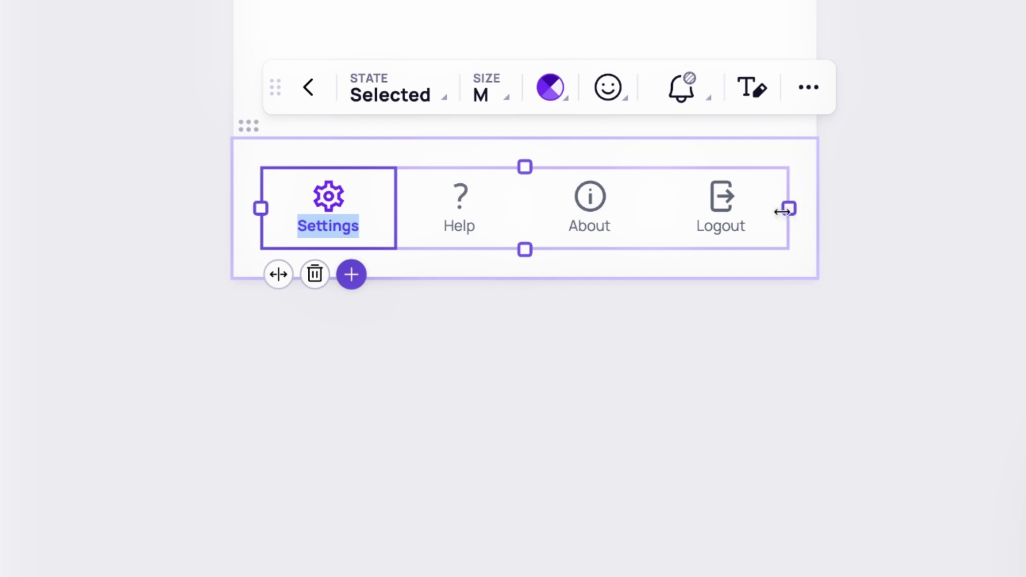
{"action": "left_click", "coordinate": [309, 87]}
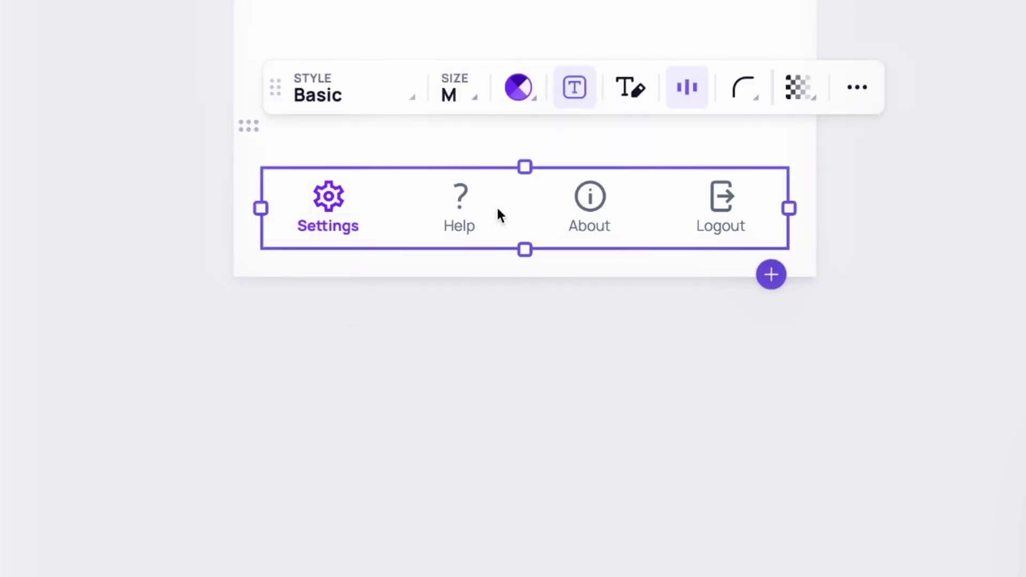
{"action": "left_click", "coordinate": [392, 94]}
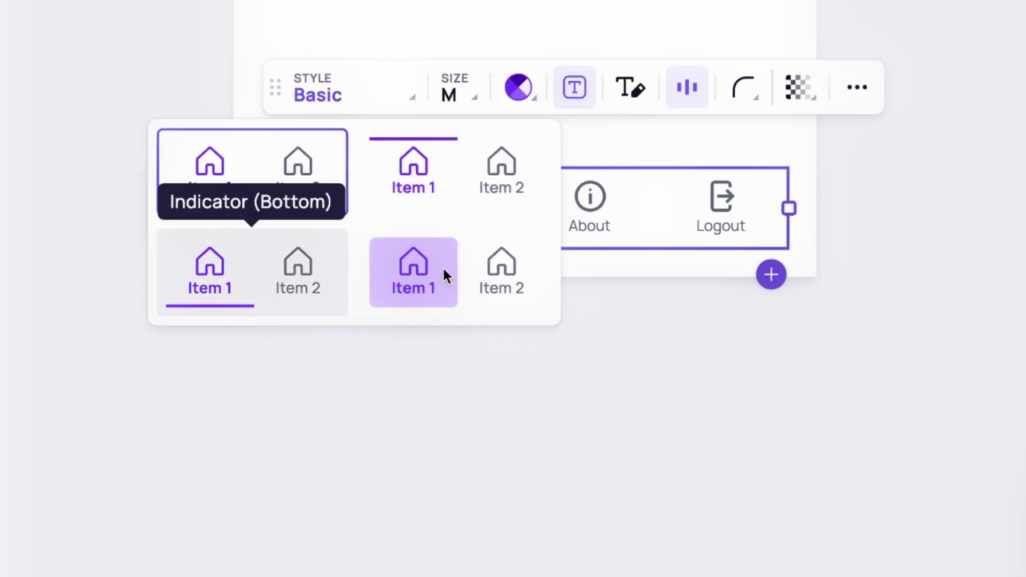
{"action": "left_click", "coordinate": [462, 275]}
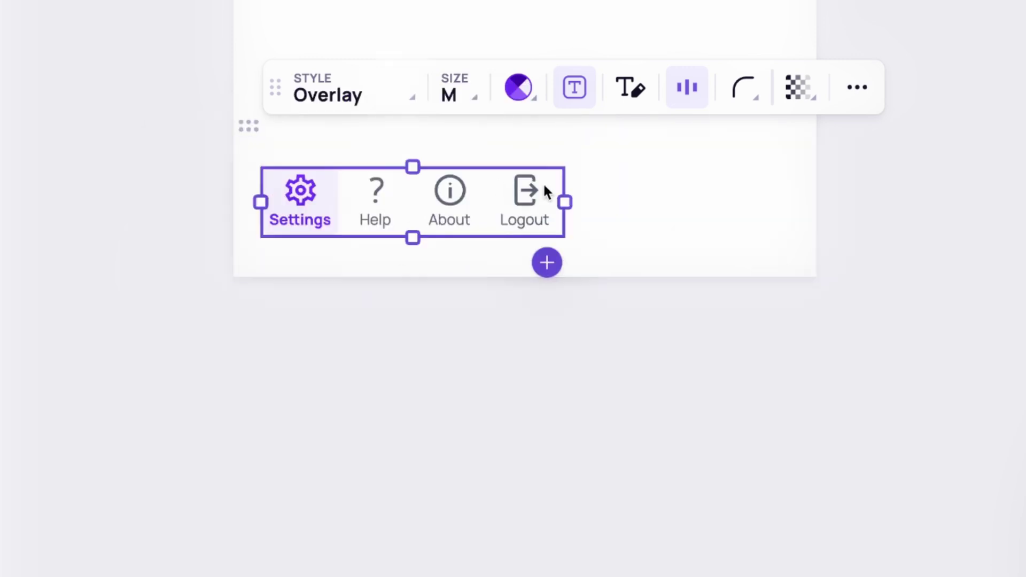
{"action": "left_click_drag", "start_coordinate": [565, 201], "coordinate": [790, 208]}
Rename the navigation bar's Settings item to Home and replace its icon with the plain house icon.
{"action": "double_click", "coordinate": [345, 206]}
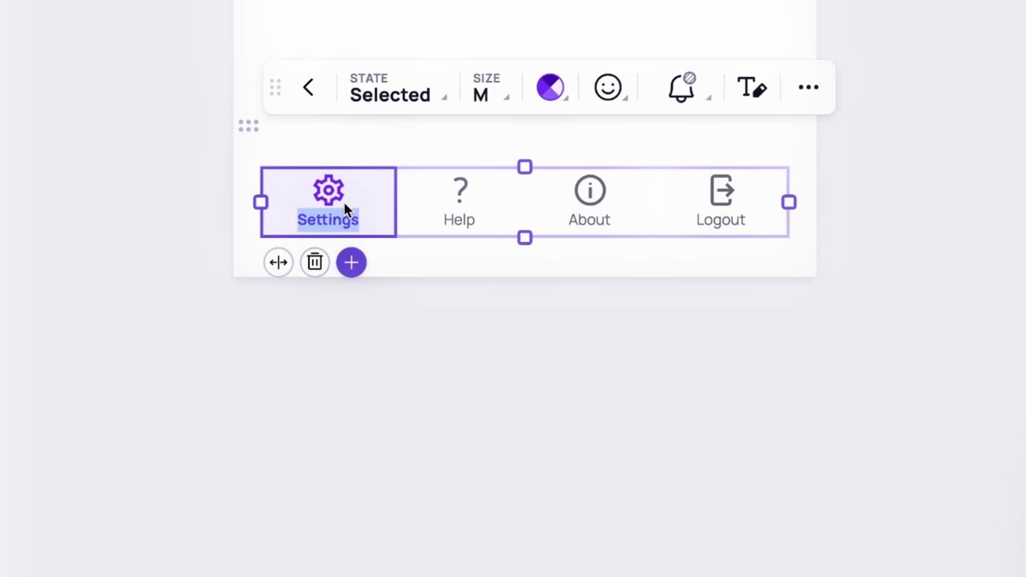
{"action": "type", "text": "Home"}
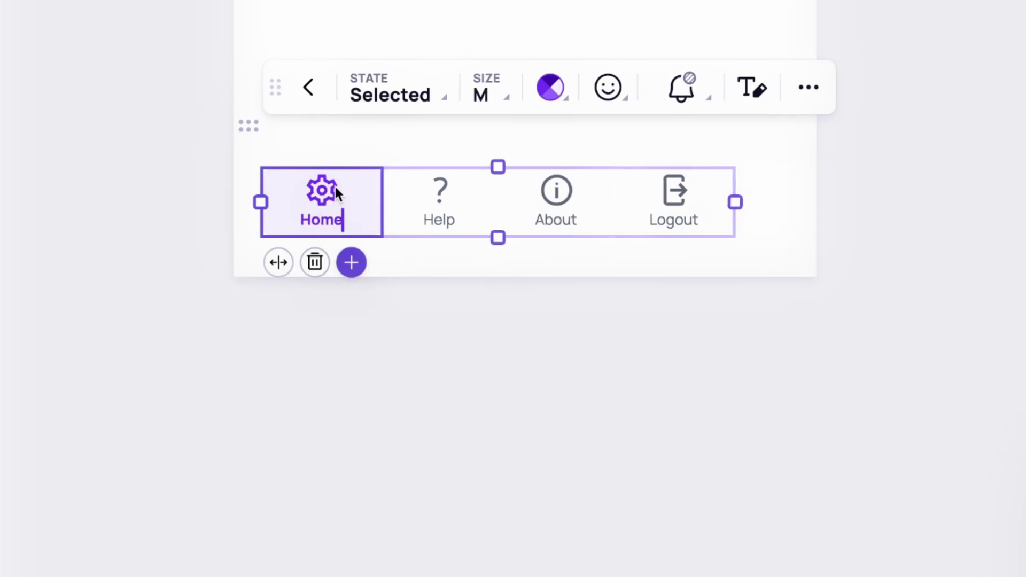
{"action": "left_click", "coordinate": [617, 96]}
{"action": "type", "text": "home"}
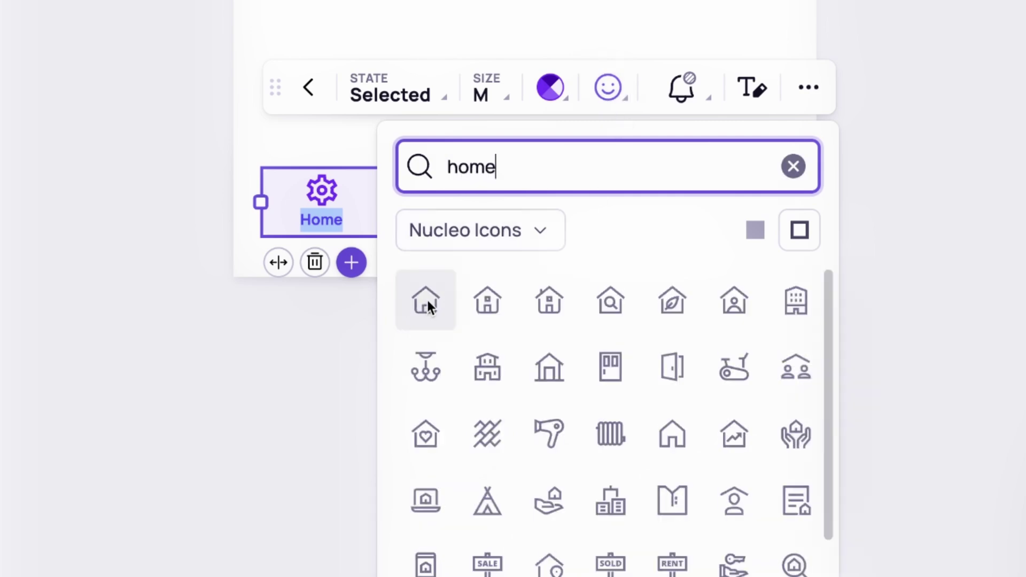
{"action": "left_click", "coordinate": [427, 306]}
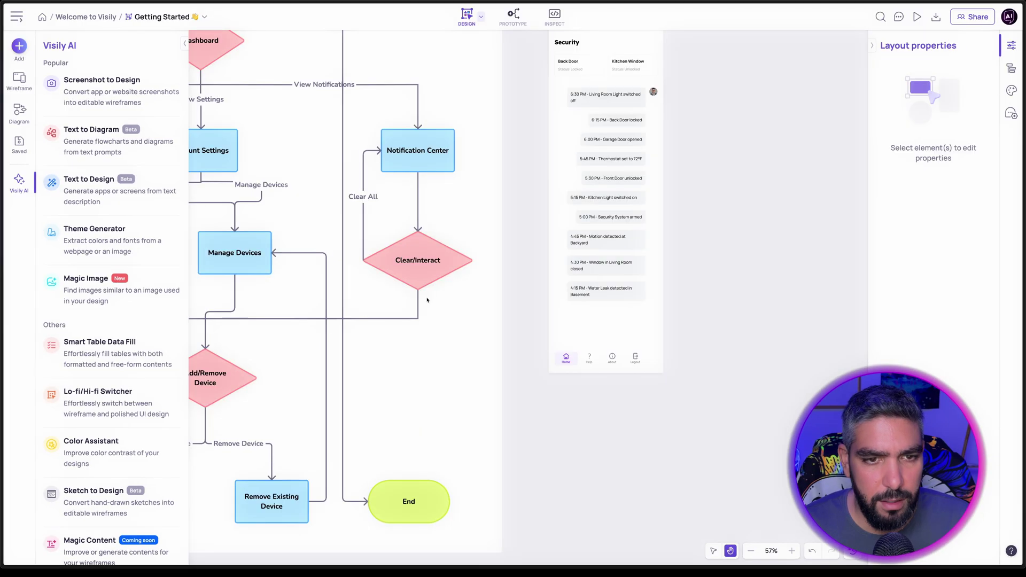
Remove the Logout item from the navigation bar and widen the bar to about 347.
{"action": "scroll", "coordinate": [584, 304], "scroll_direction": "left", "scroll_amount": 5}
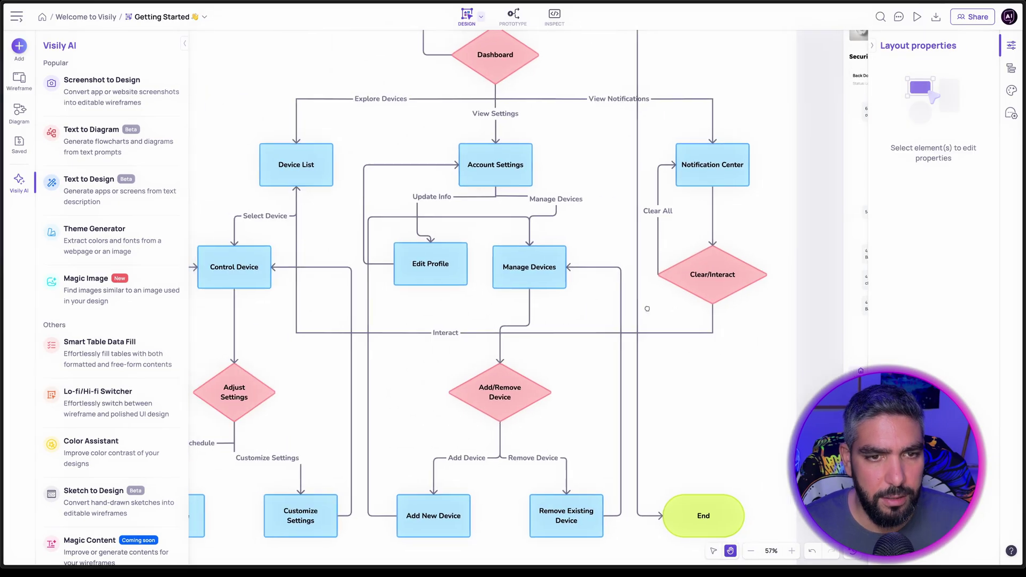
{"action": "scroll", "coordinate": [583, 305], "scroll_direction": "right", "scroll_amount": 1}
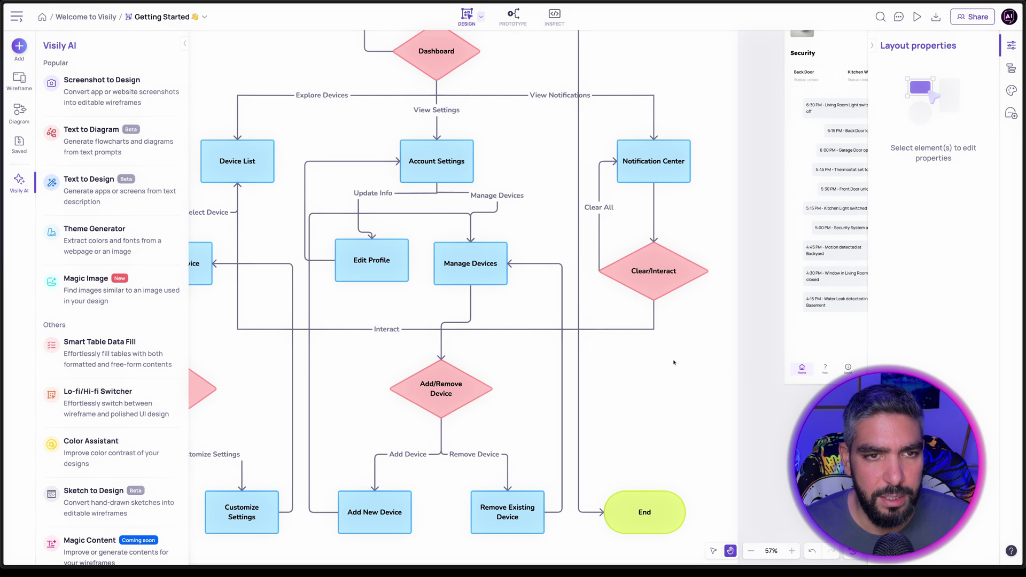
{"action": "scroll", "coordinate": [505, 317], "scroll_direction": "left", "scroll_amount": 5}
{"action": "scroll", "coordinate": [505, 317], "scroll_direction": "up", "scroll_amount": 1}
{"action": "key", "text": "v"}
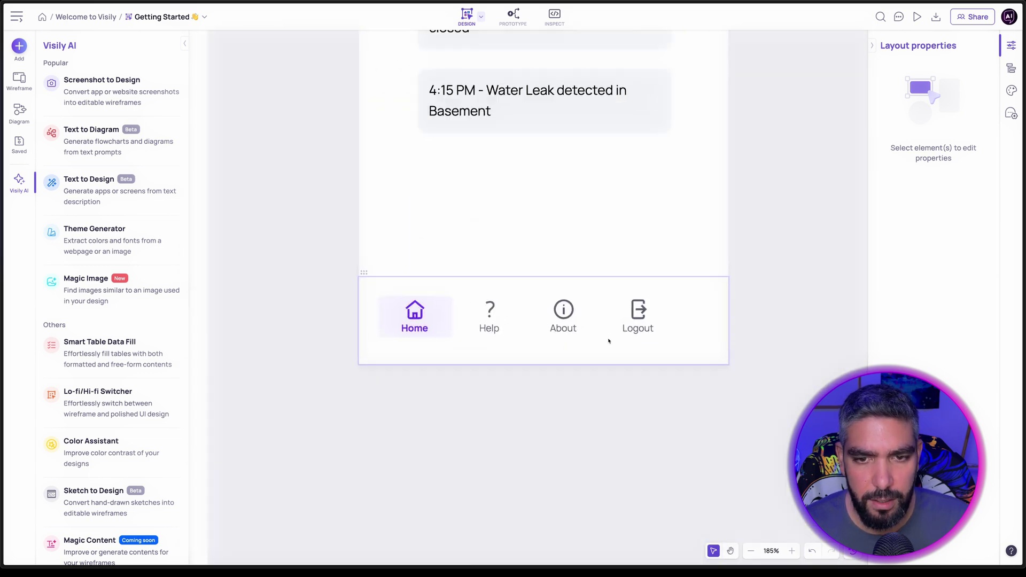
{"action": "scroll", "coordinate": [608, 340], "scroll_direction": "up", "scroll_amount": 1}
{"action": "left_click", "coordinate": [638, 332]}
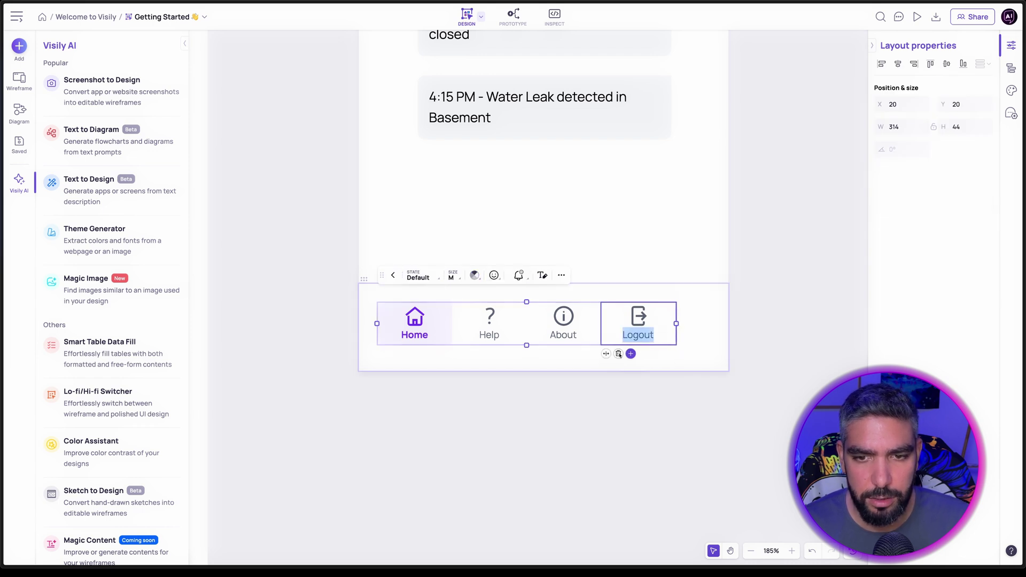
{"action": "left_click", "coordinate": [619, 354]}
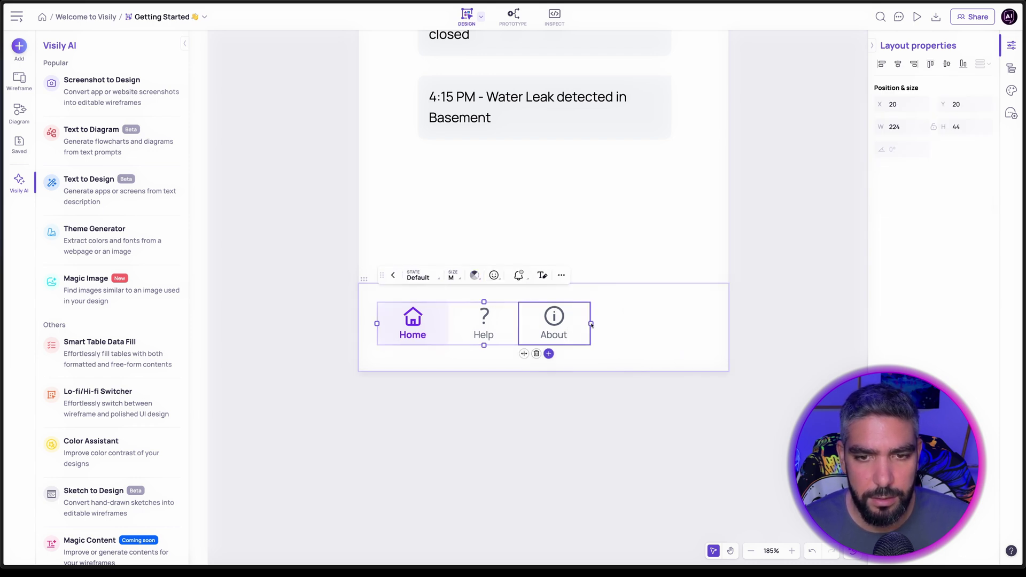
{"action": "left_click_drag", "start_coordinate": [592, 324], "coordinate": [710, 324]}
Rename the navigation bar's Help item to Account and give it the circled person icon.
{"action": "double_click", "coordinate": [541, 335]}
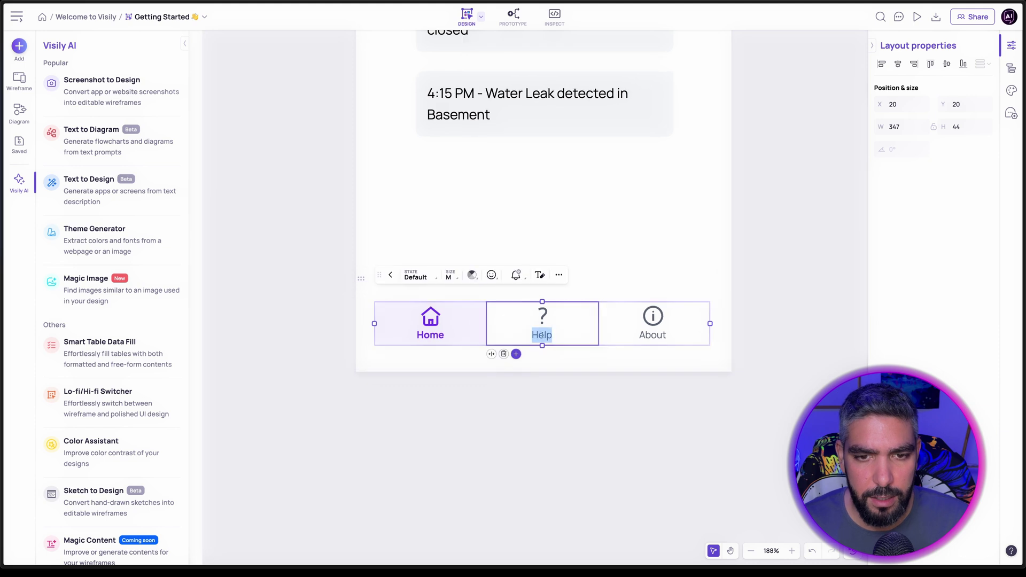
{"action": "type", "text": "Account"}
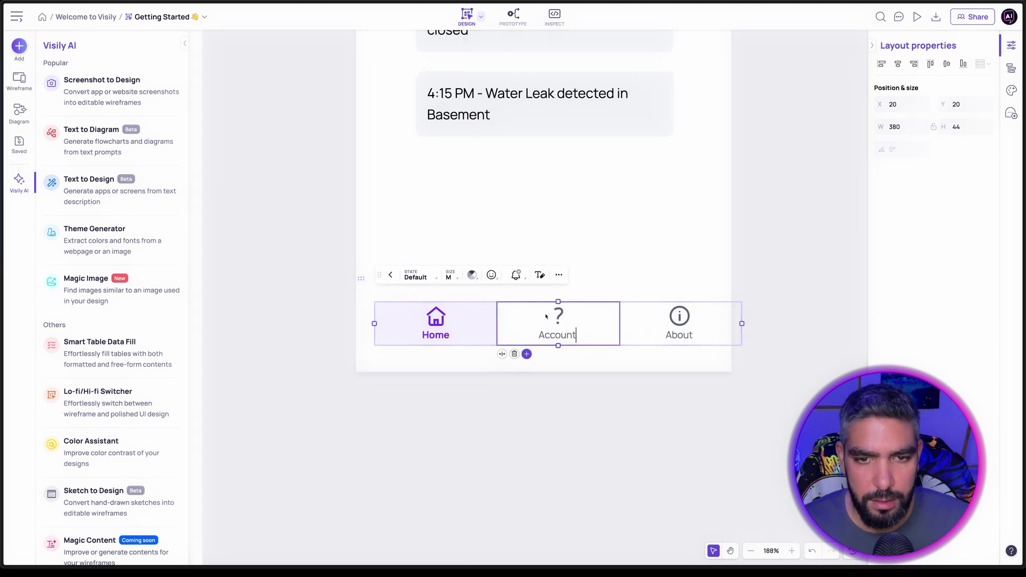
{"action": "left_click", "coordinate": [491, 275]}
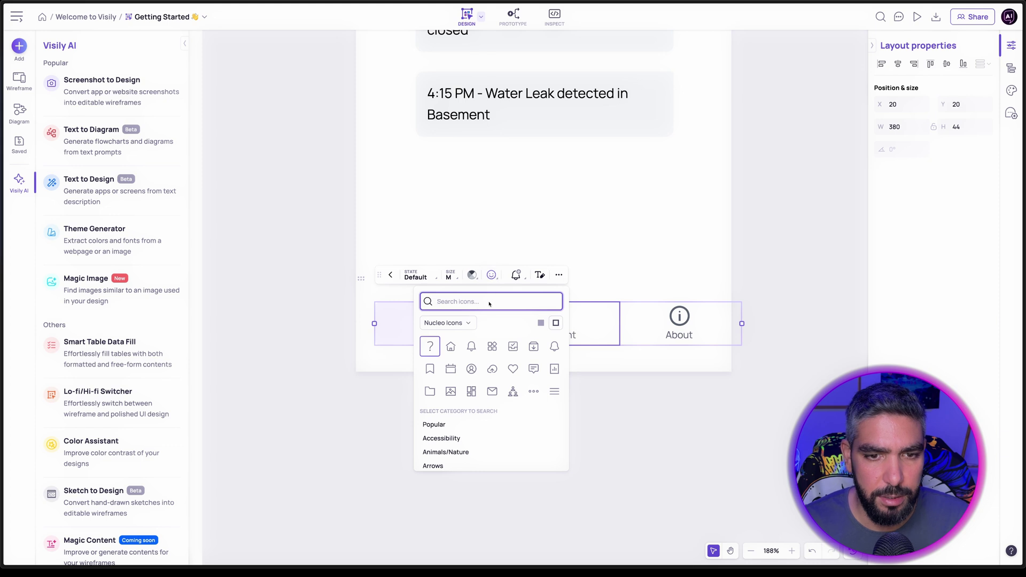
{"action": "left_click", "coordinate": [471, 369]}
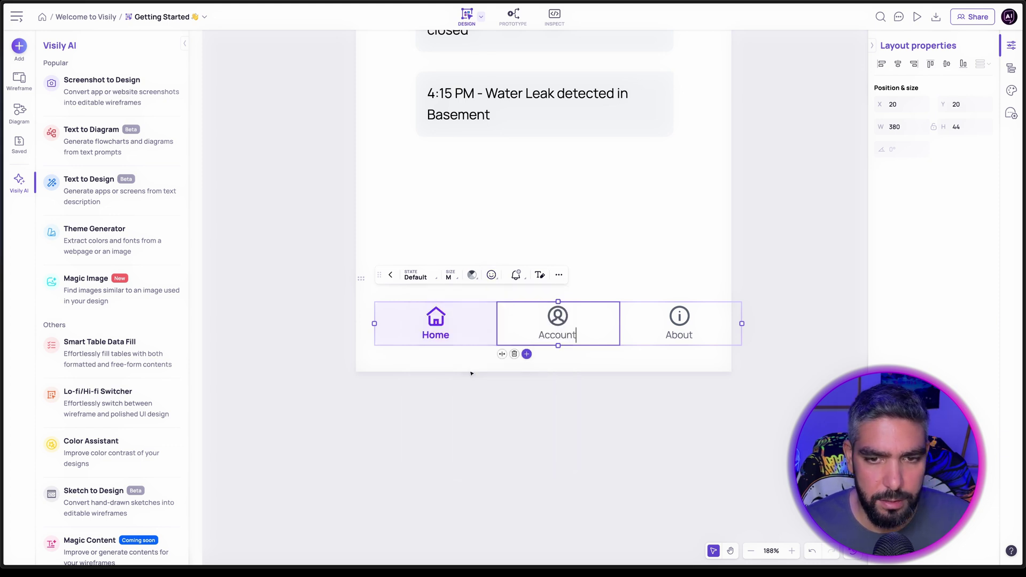
Rename the navigation bar's About item to Notifications and give it the bell icon.
{"action": "double_click", "coordinate": [683, 331]}
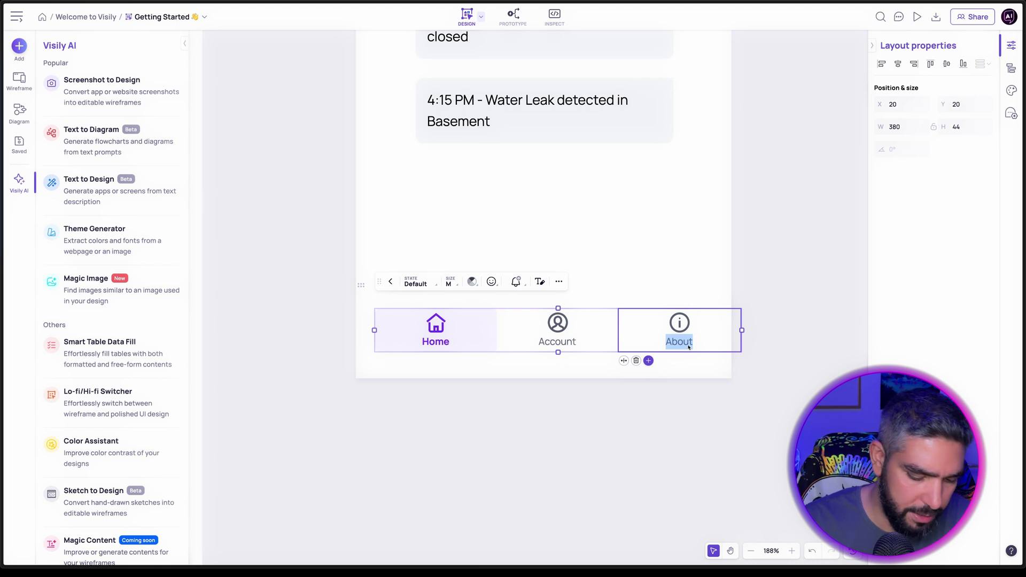
{"action": "type", "text": "Notifications"}
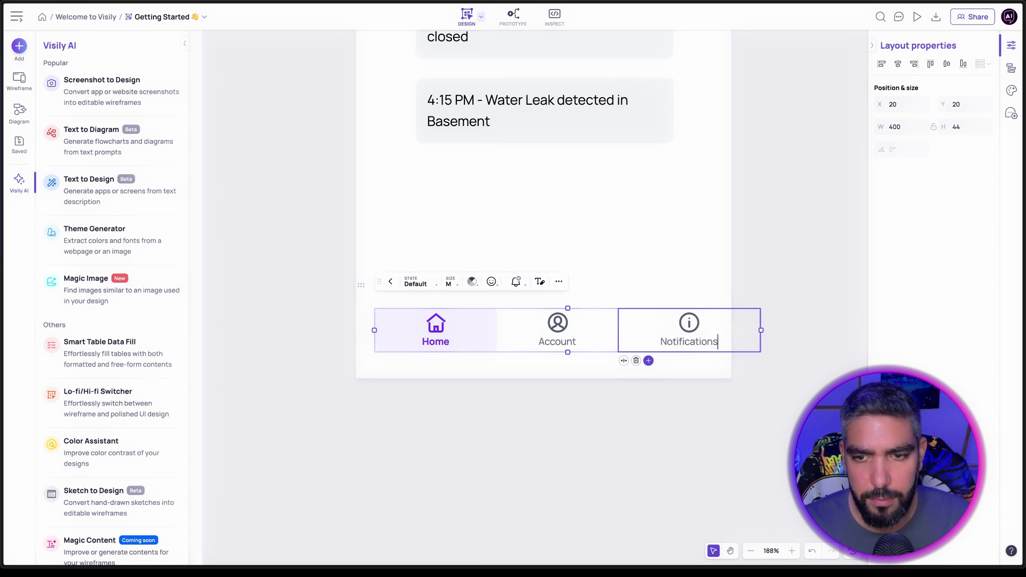
{"action": "left_click", "coordinate": [491, 282]}
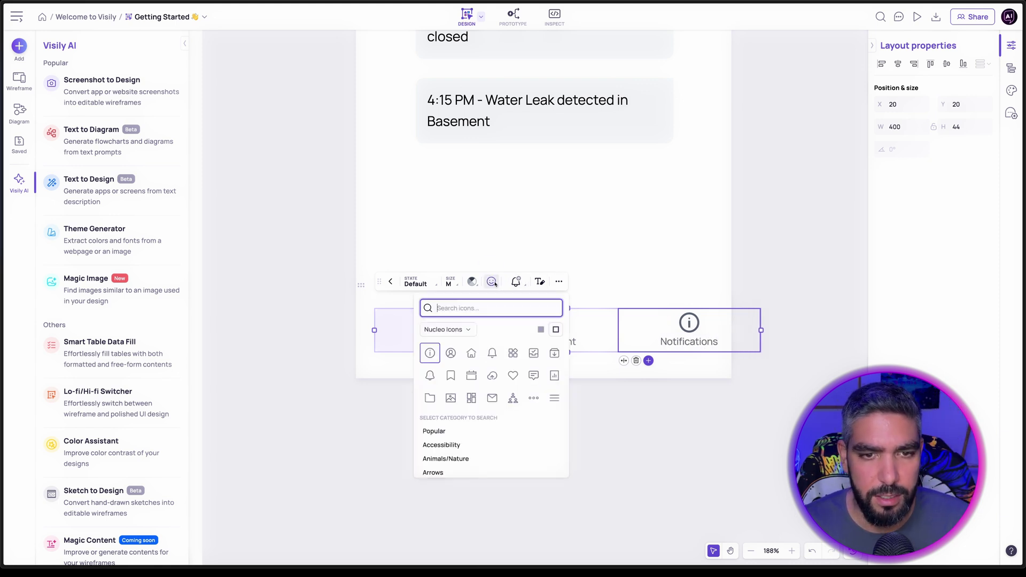
{"action": "left_click", "coordinate": [499, 358]}
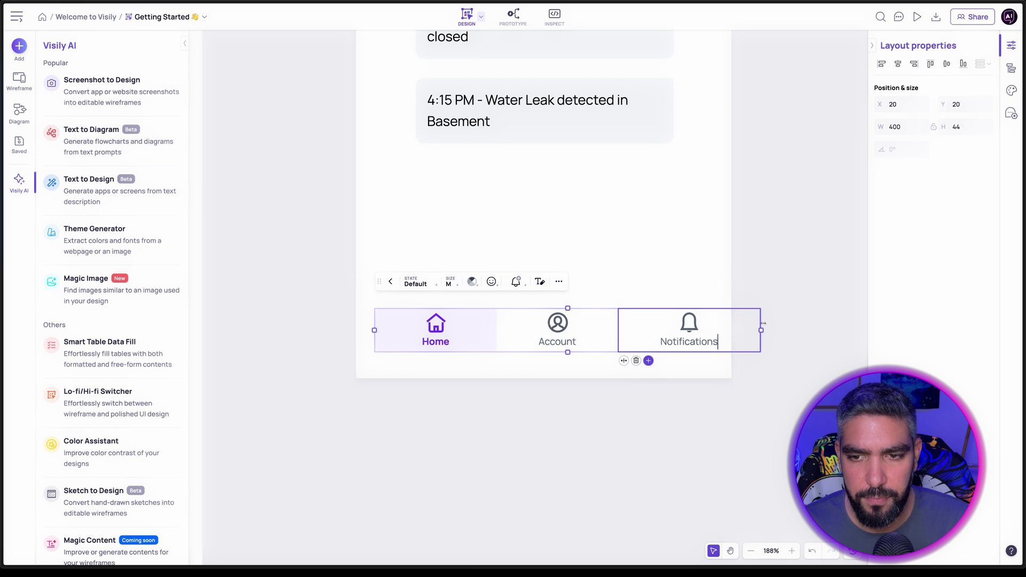
Resize the whole navigation bar to a width of 350 so it fits inside the screen.
{"action": "key", "text": "Escape"}
{"action": "left_click", "coordinate": [706, 340]}
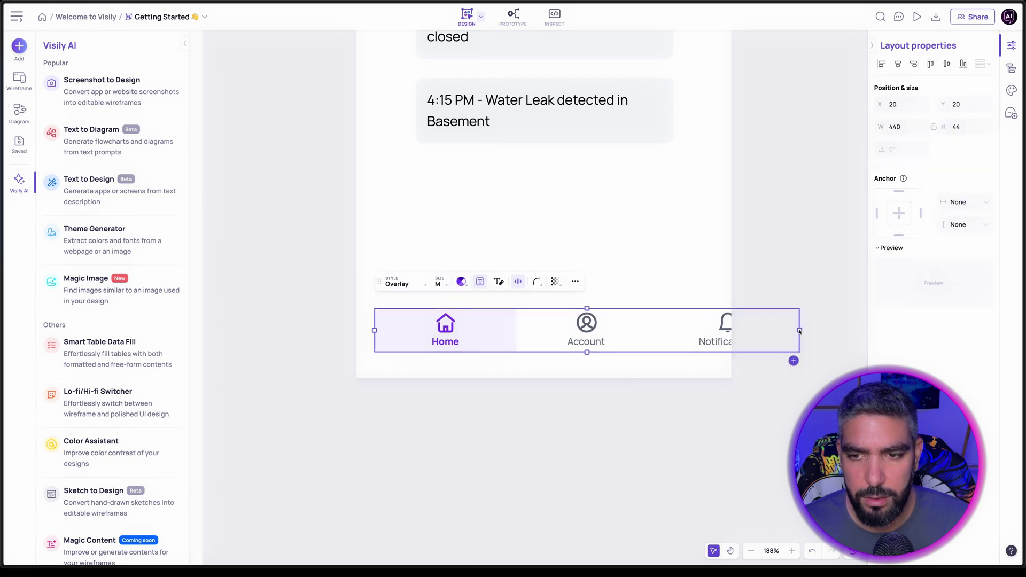
{"action": "left_click_drag", "start_coordinate": [799, 331], "coordinate": [713, 332]}
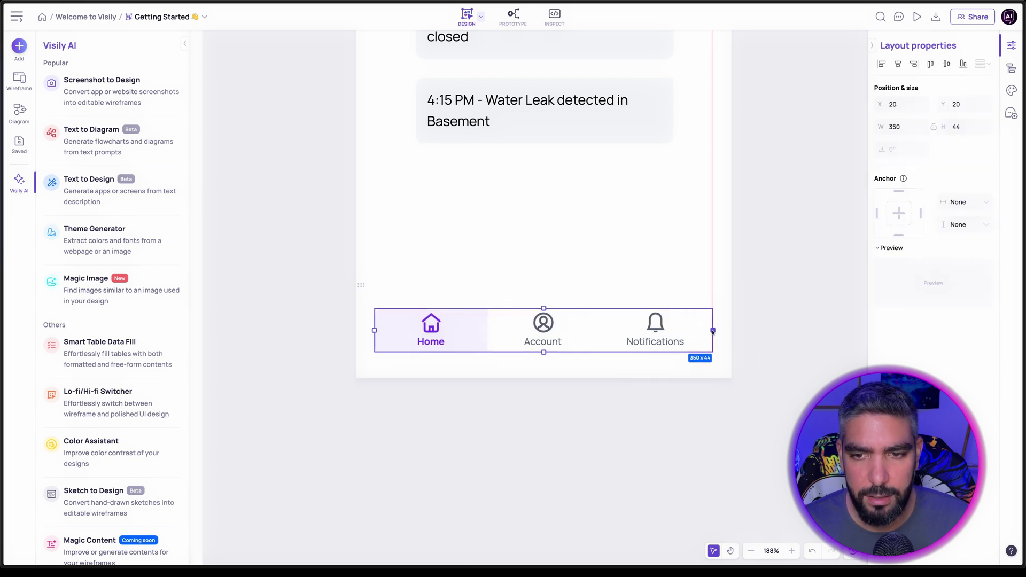
{"action": "left_click", "coordinate": [627, 405]}
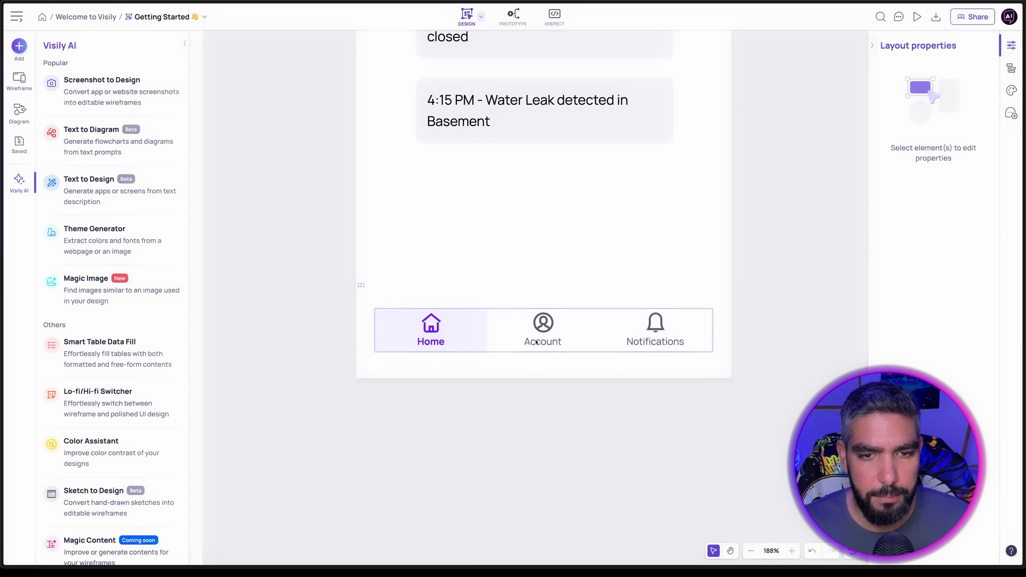
Try the L size preset on the navigation bar and return it to M.
{"action": "left_click", "coordinate": [536, 342]}
{"action": "left_click", "coordinate": [441, 283]}
{"action": "left_click", "coordinate": [461, 320]}
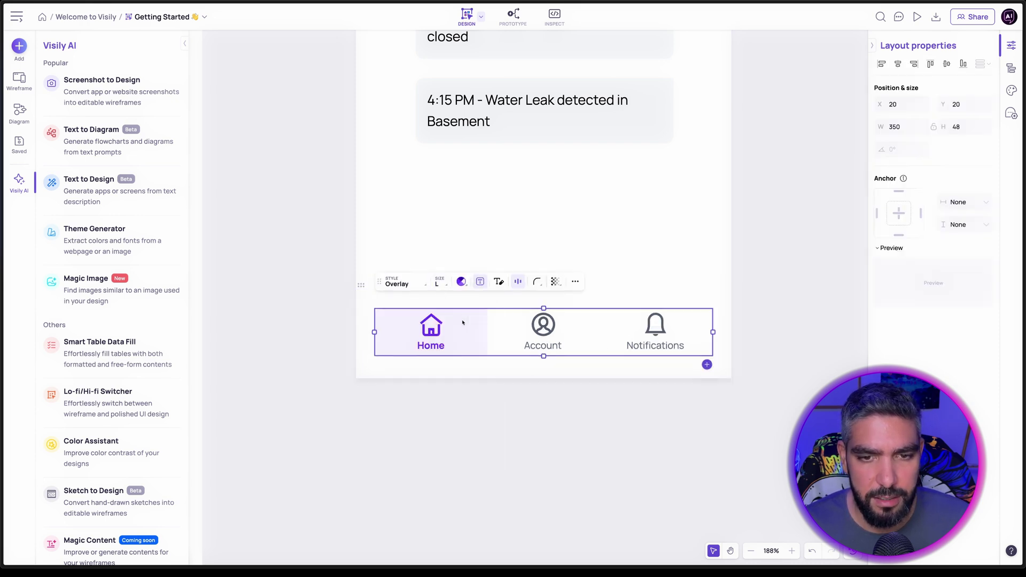
{"action": "left_click", "coordinate": [444, 283]}
{"action": "left_click", "coordinate": [442, 319]}
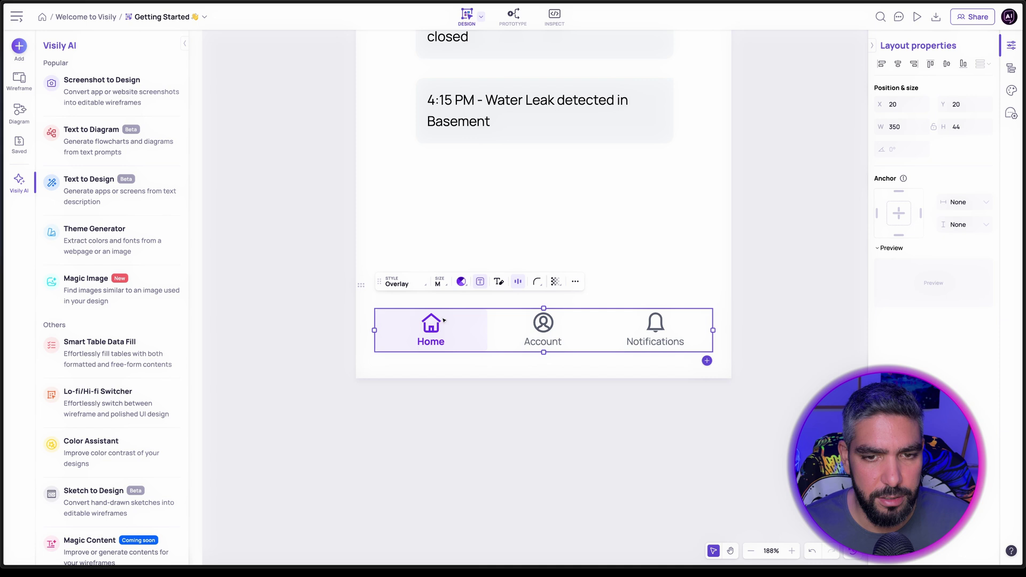
Review the navigation bar's detailed size settings for text, icons, item spacing and padding.
{"action": "left_click", "coordinate": [447, 288]}
{"action": "left_click", "coordinate": [471, 356]}
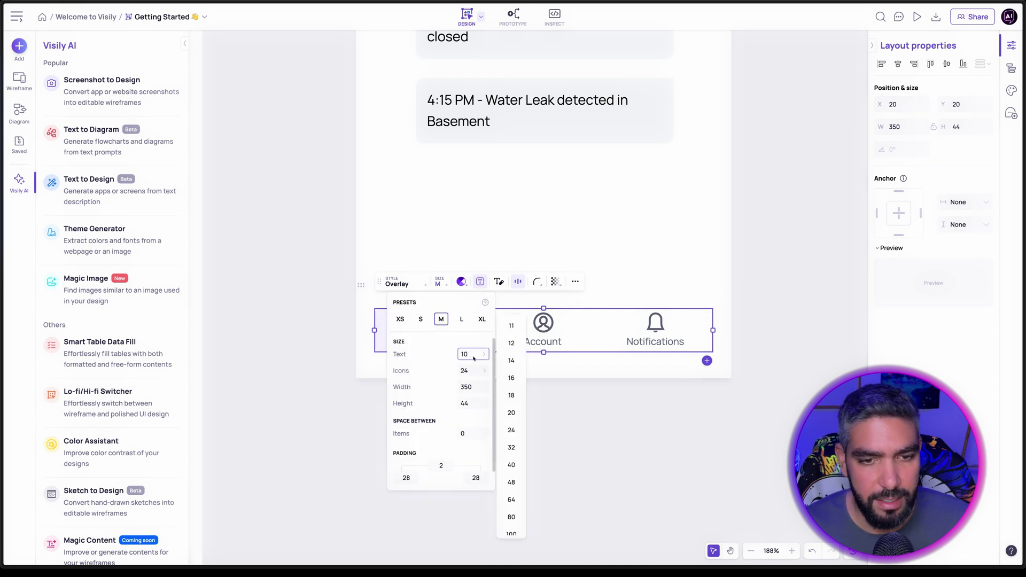
{"action": "left_click", "coordinate": [469, 372]}
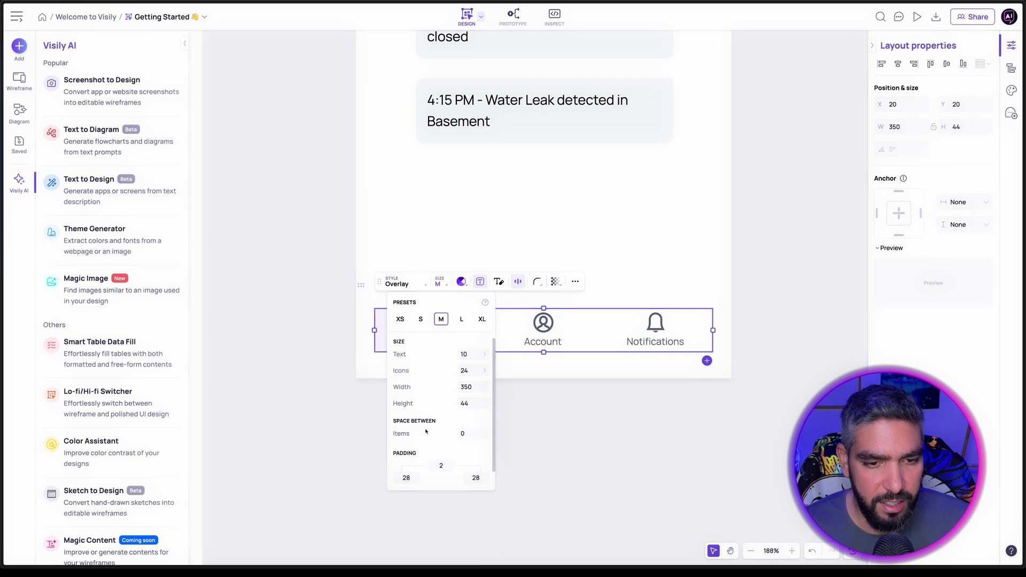
{"action": "scroll", "coordinate": [446, 465], "scroll_direction": "down", "scroll_amount": 2}
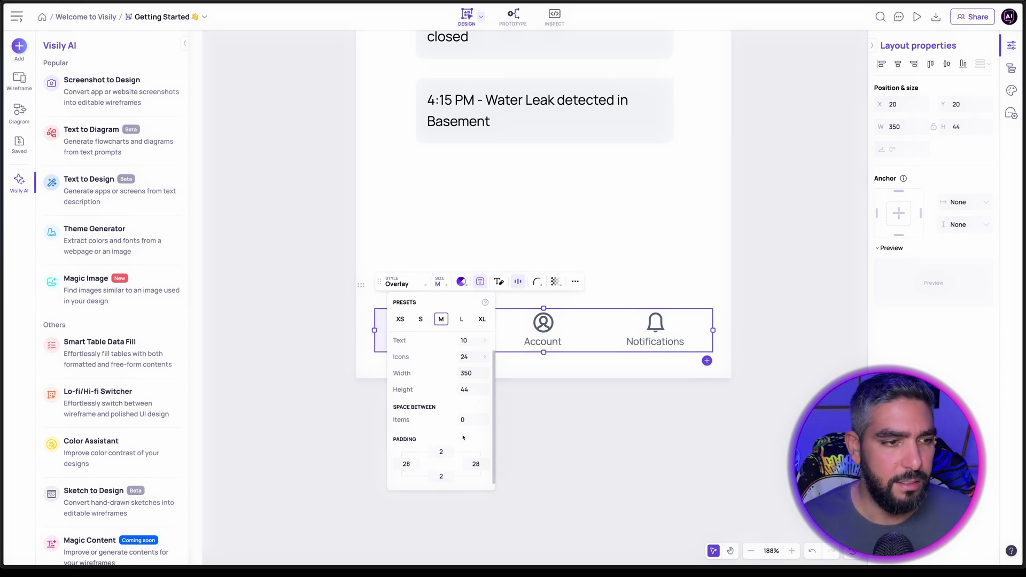
{"action": "left_click", "coordinate": [595, 408]}
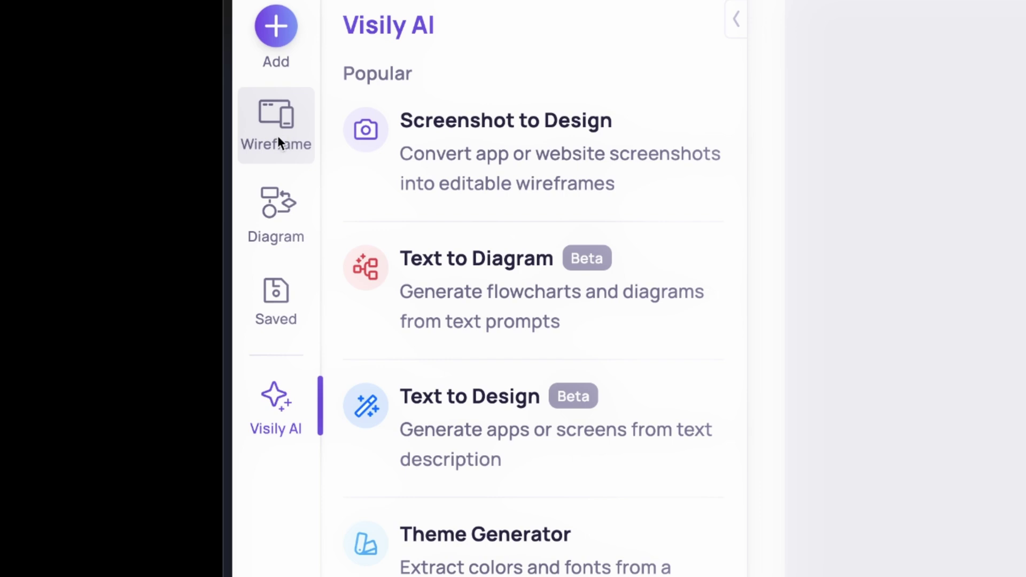
Browse the wireframe elements library, examining the extra options for the Screen and Image elements.
{"action": "left_click", "coordinate": [278, 138]}
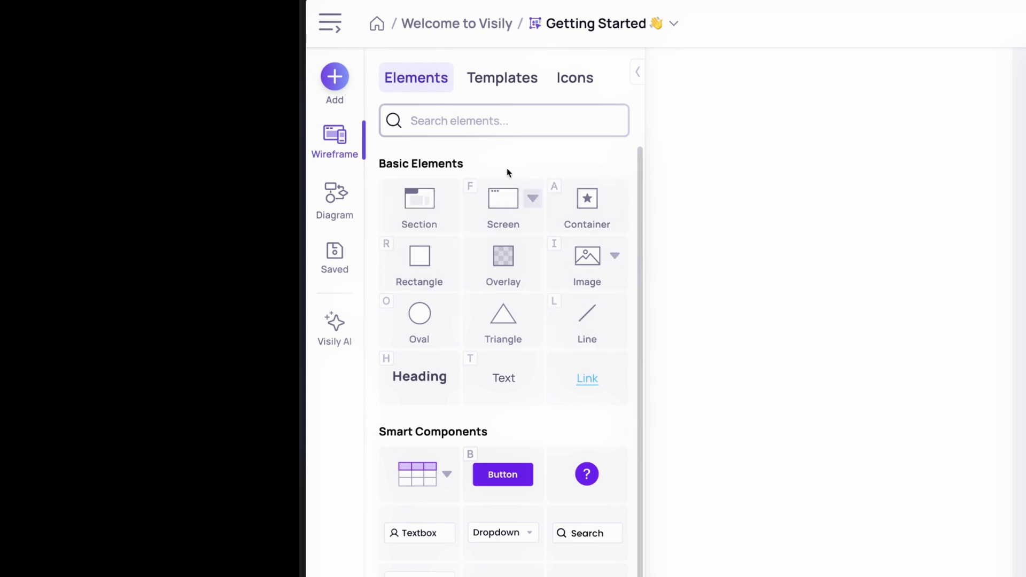
{"action": "left_click", "coordinate": [530, 199]}
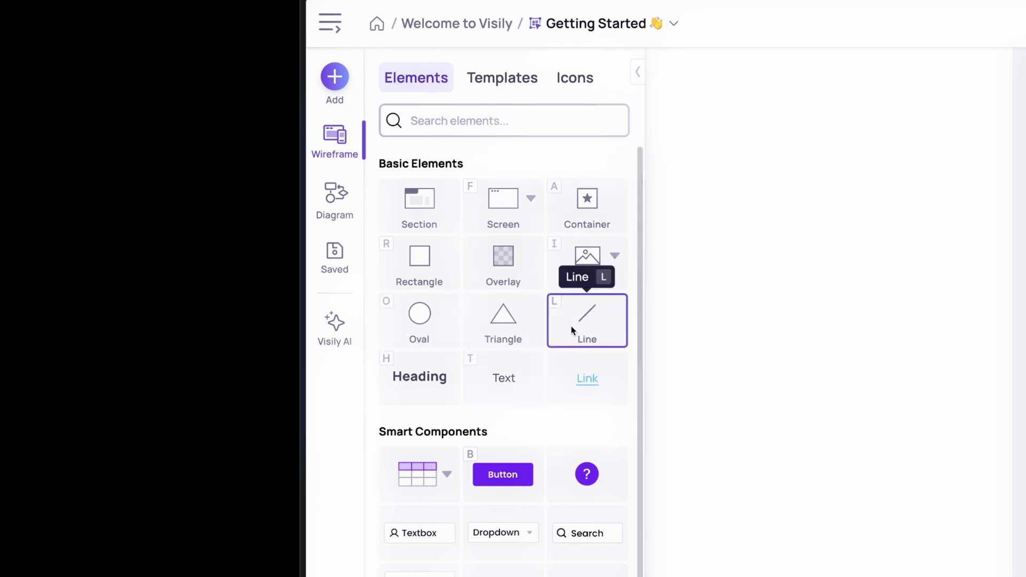
{"action": "left_click", "coordinate": [614, 257]}
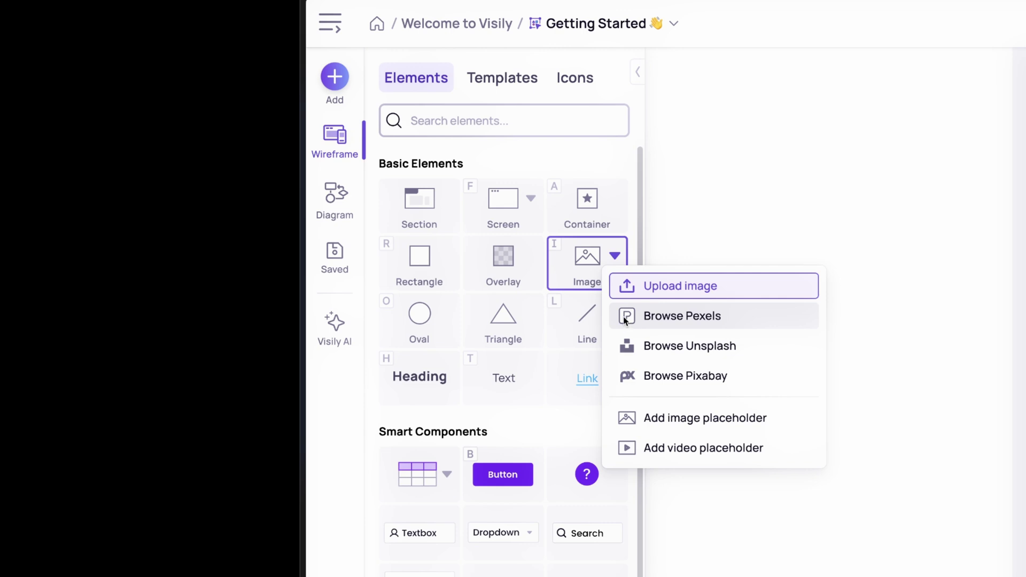
{"action": "left_click", "coordinate": [613, 255]}
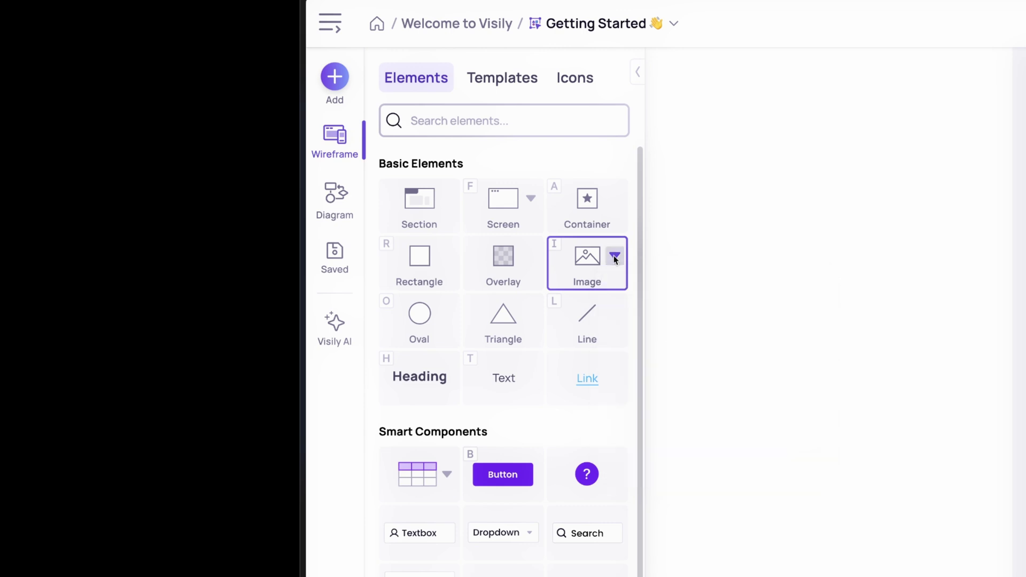
Place a slider below the status text in the Living Room Light card.
{"action": "left_click", "coordinate": [614, 256]}
{"action": "left_click", "coordinate": [541, 423]}
{"action": "scroll", "coordinate": [553, 422], "scroll_direction": "down", "scroll_amount": 6}
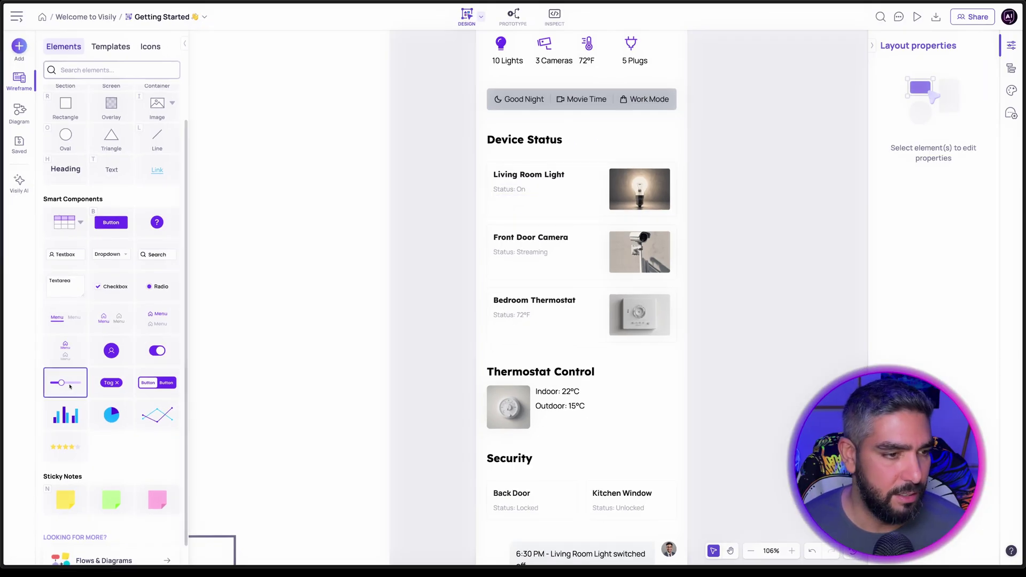
{"action": "left_click_drag", "start_coordinate": [70, 385], "coordinate": [494, 201]}
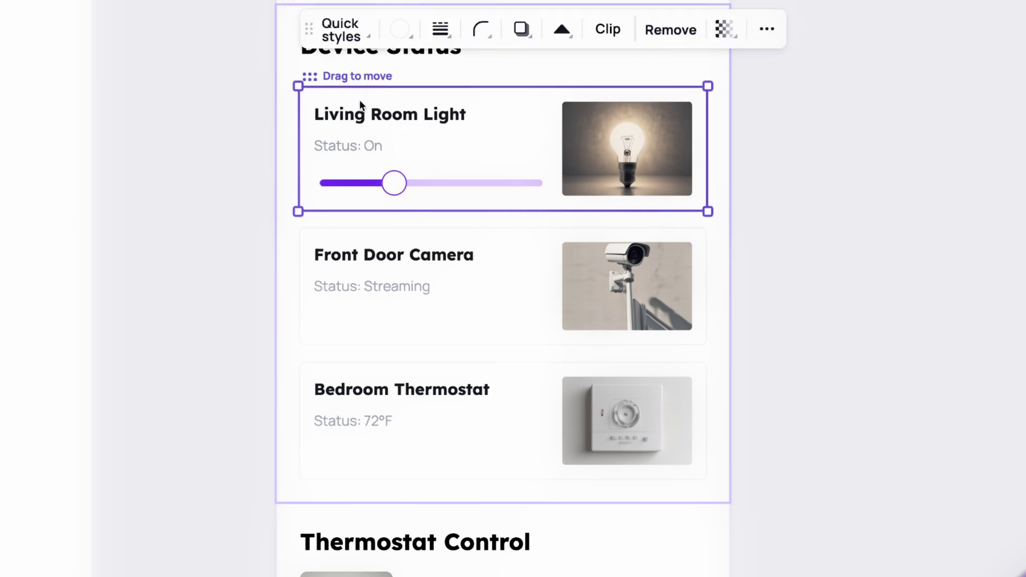
{"action": "left_click_drag", "start_coordinate": [360, 101], "coordinate": [389, 102]}
{"action": "key", "text": "ctrl+z"}
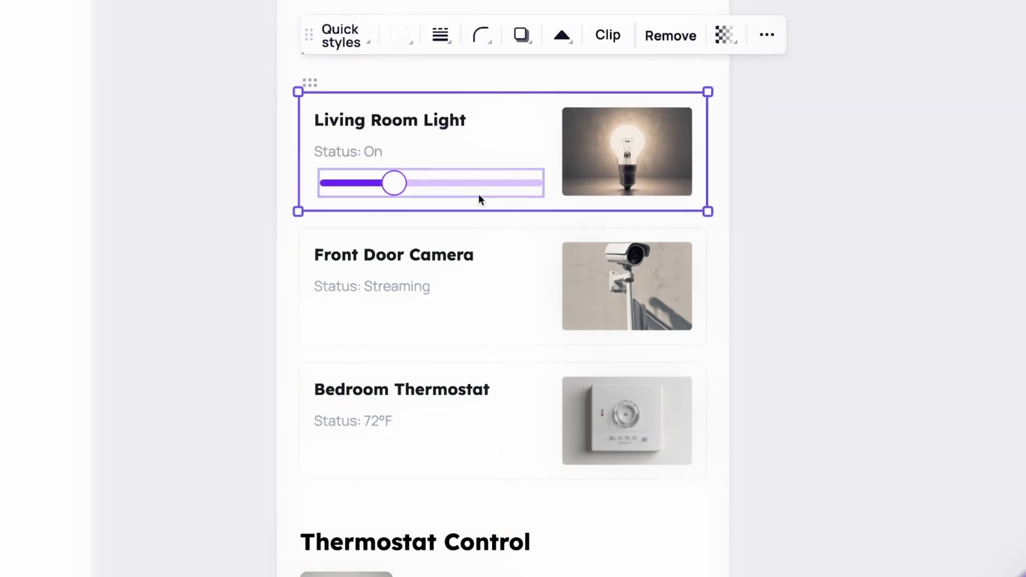
Set the Living Room Light slider's size to L after trying XL, and move its handle slightly further along the track.
{"action": "left_click", "coordinate": [396, 189]}
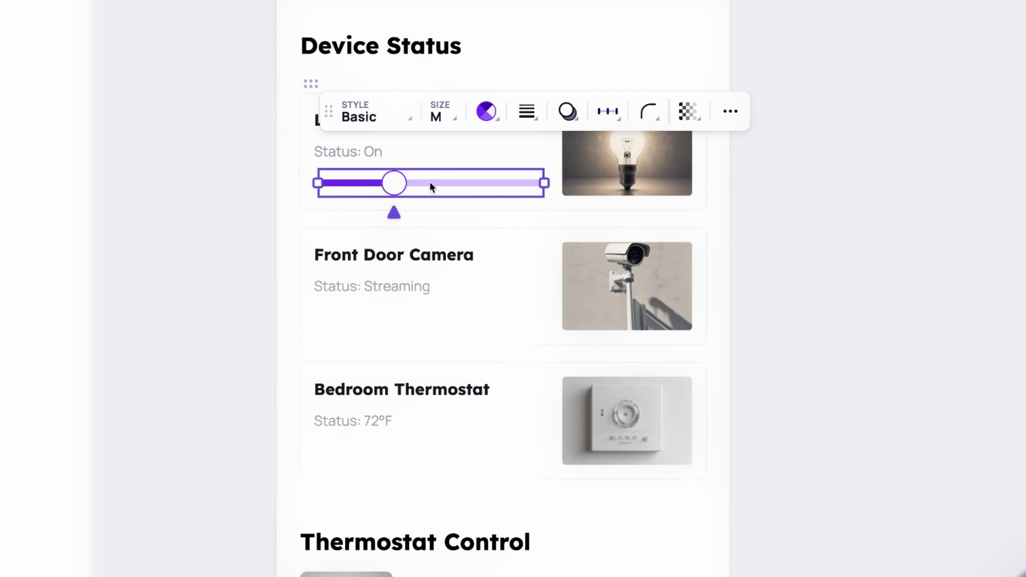
{"action": "left_click", "coordinate": [400, 113]}
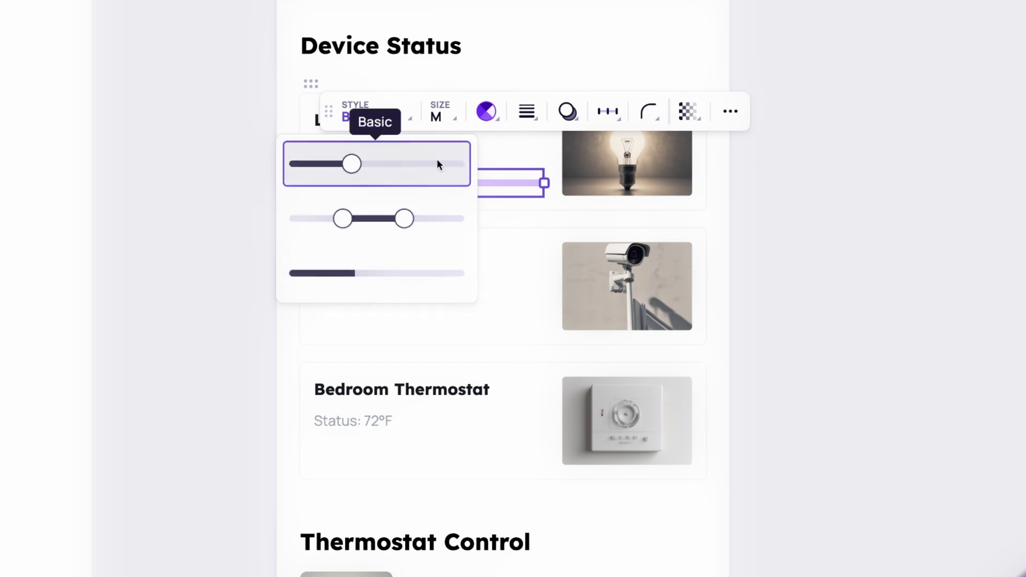
{"action": "left_click", "coordinate": [453, 118]}
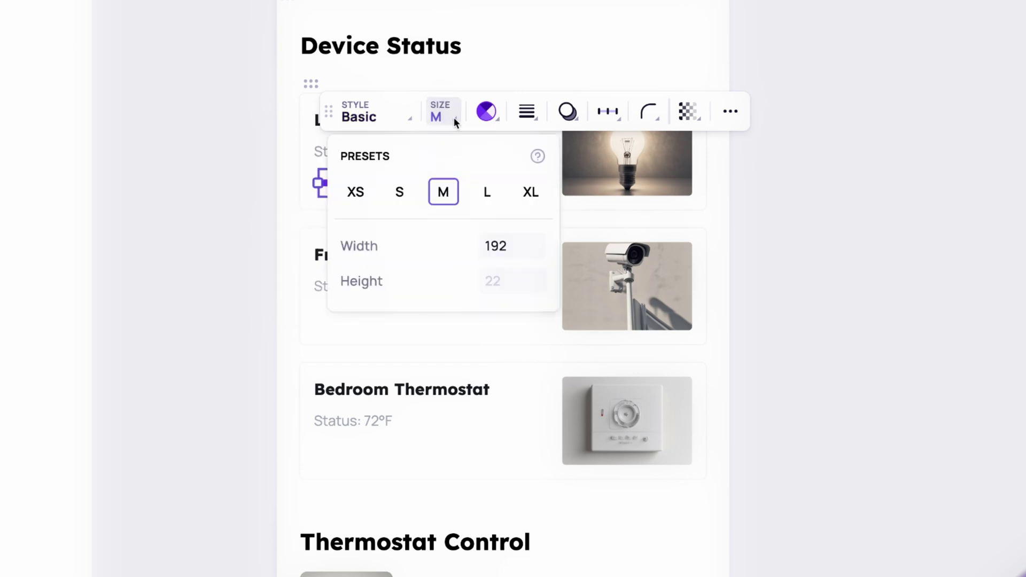
{"action": "left_click", "coordinate": [536, 196]}
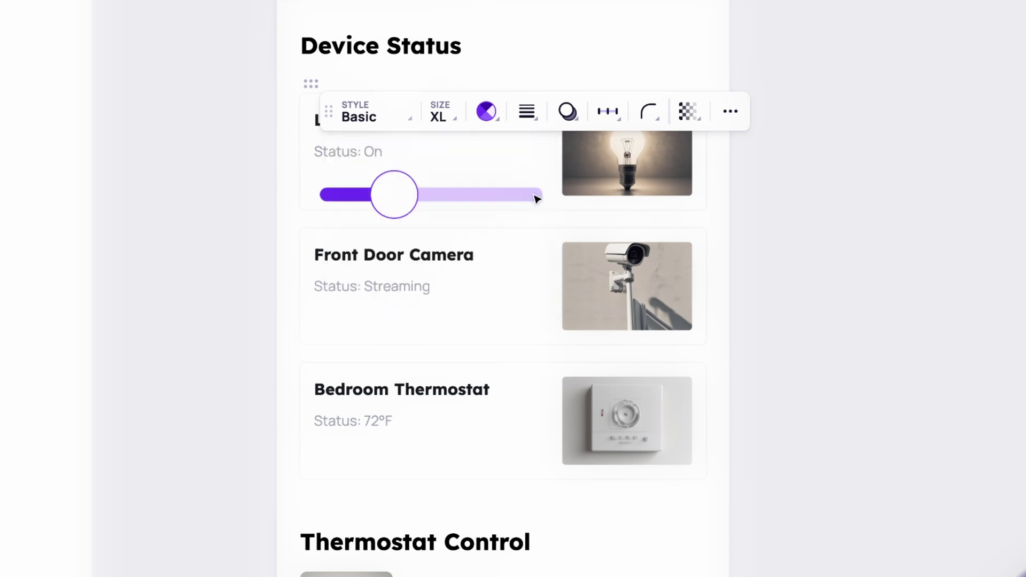
{"action": "left_click", "coordinate": [393, 202]}
{"action": "left_click", "coordinate": [448, 120]}
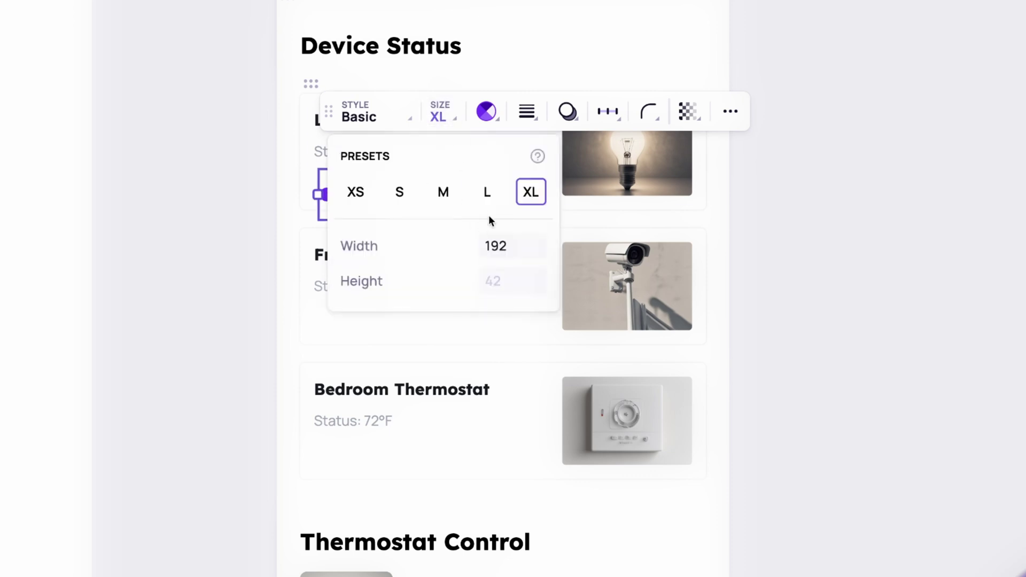
{"action": "left_click", "coordinate": [488, 192]}
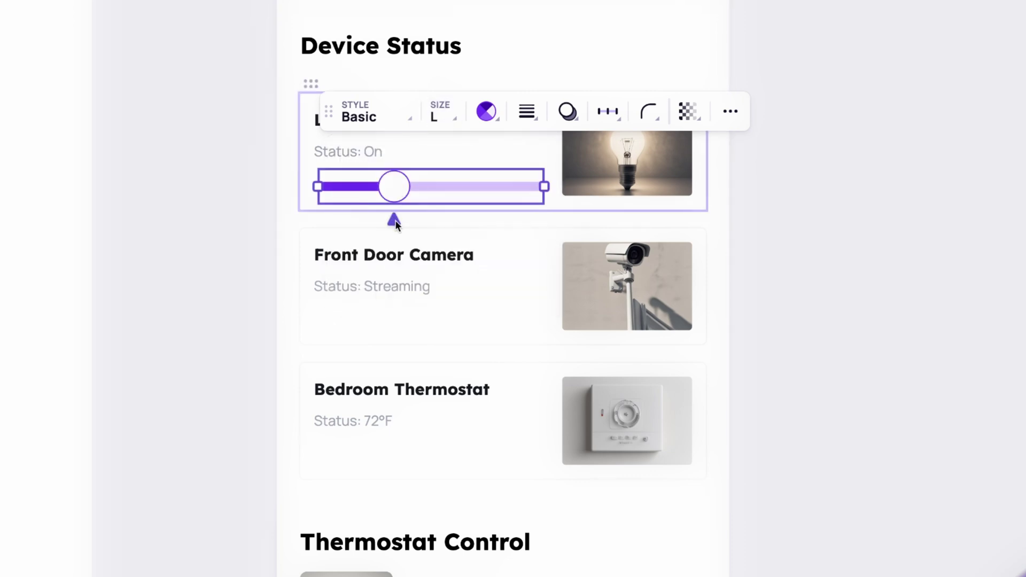
{"action": "left_click_drag", "start_coordinate": [395, 220], "coordinate": [451, 214]}
Review the slider's color settings for the handle, handle's border, active track and inactive track.
{"action": "left_click", "coordinate": [493, 114]}
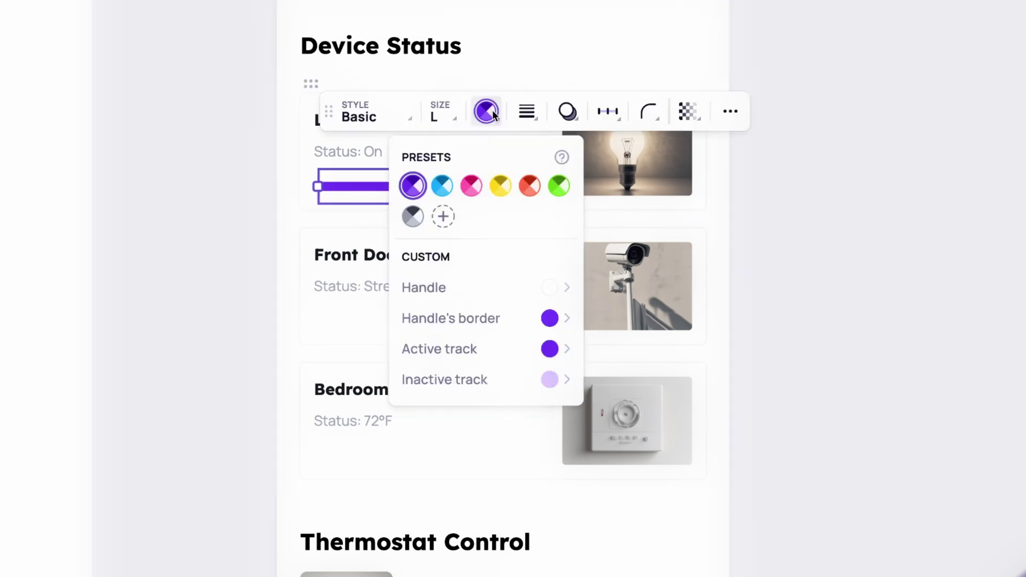
{"action": "left_click", "coordinate": [470, 288]}
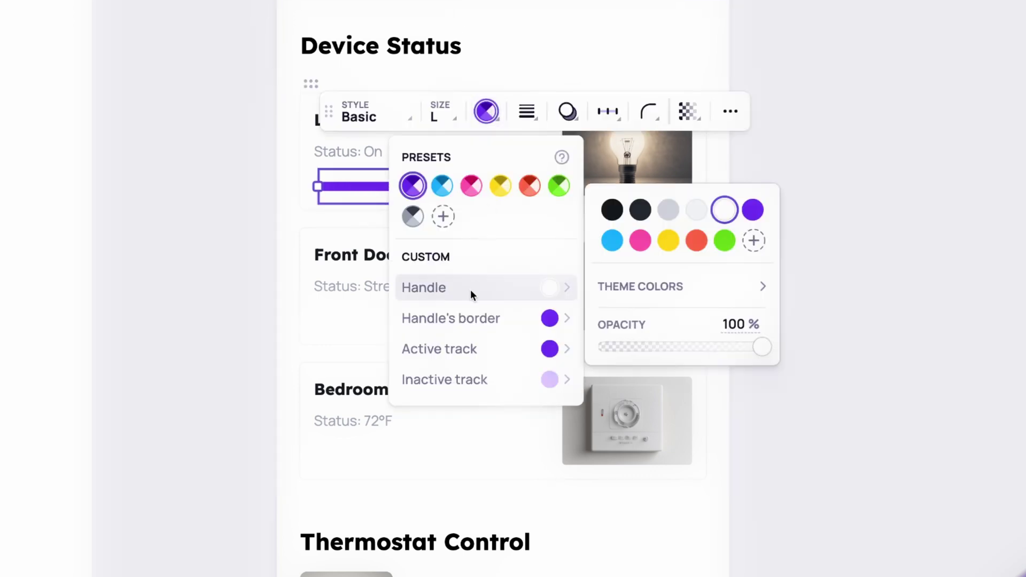
{"action": "left_click", "coordinate": [472, 316]}
{"action": "left_click", "coordinate": [470, 348]}
{"action": "left_click", "coordinate": [471, 384]}
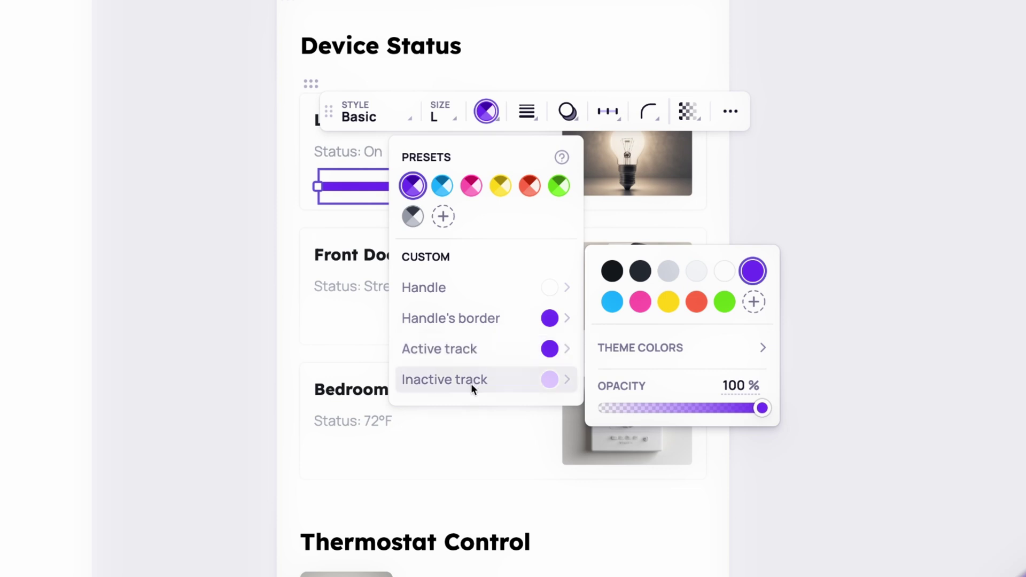
Check the slider's border thickness options and set its shadow size to M.
{"action": "left_click", "coordinate": [527, 110]}
{"action": "left_click", "coordinate": [531, 110]}
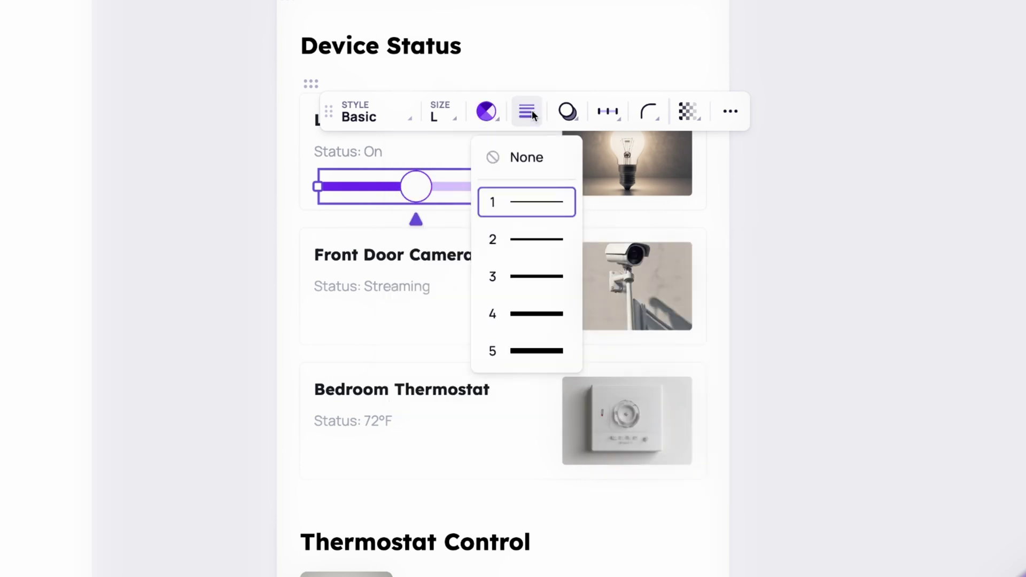
{"action": "left_click", "coordinate": [532, 110]}
{"action": "left_click", "coordinate": [572, 114]}
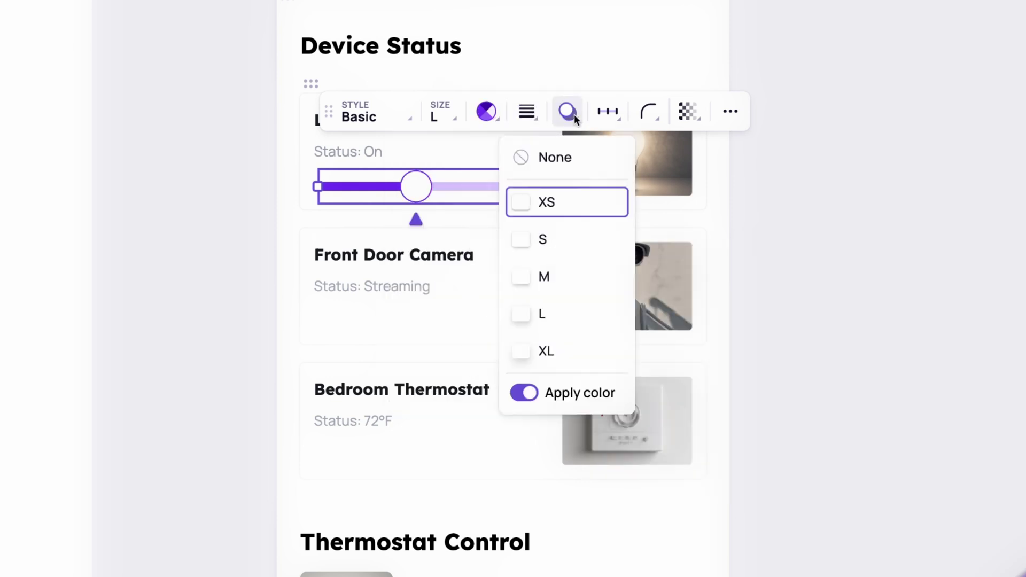
{"action": "left_click", "coordinate": [534, 277]}
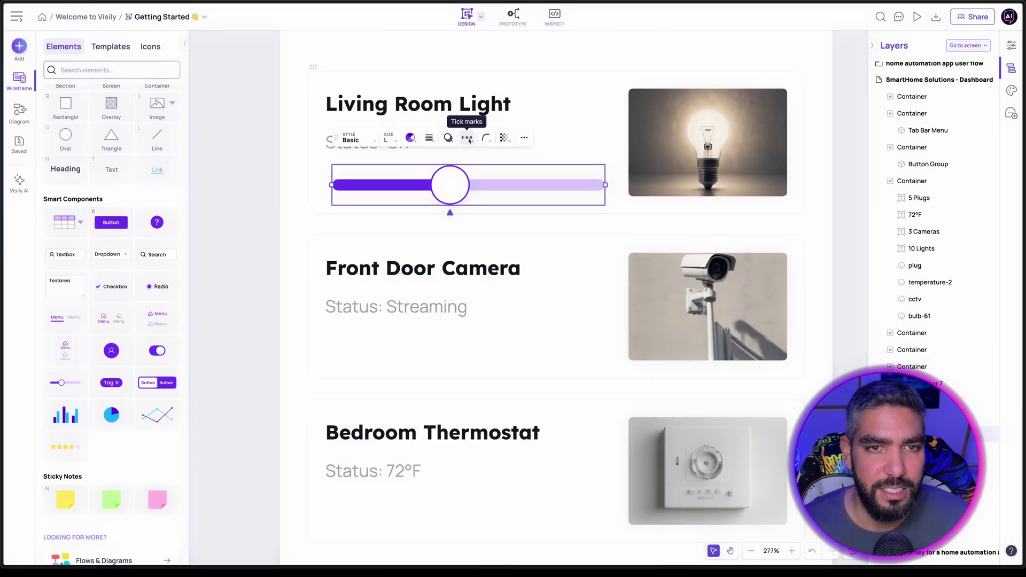
Try dot tick marks on the slider and check its corner radius options.
{"action": "left_click", "coordinate": [468, 139]}
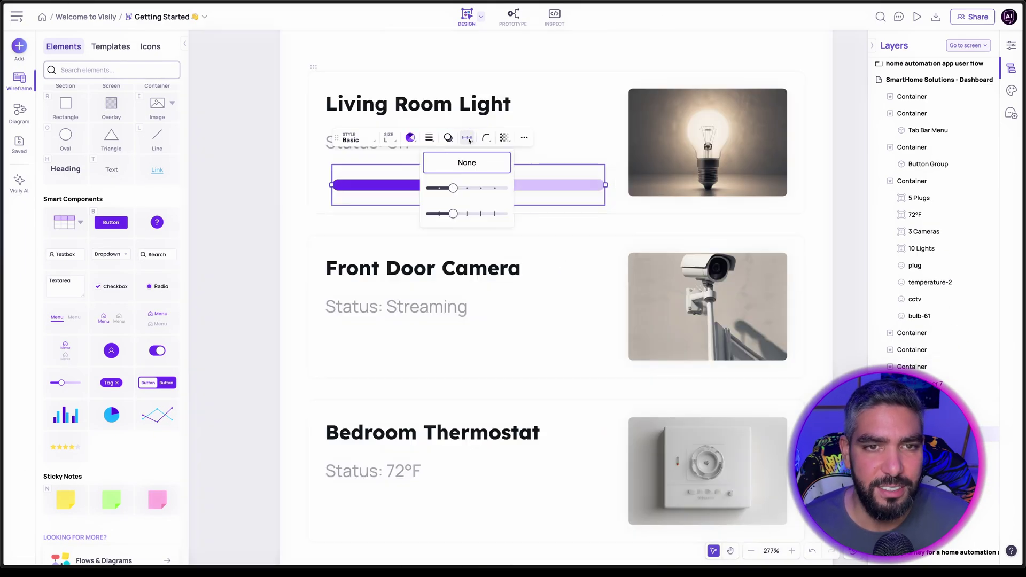
{"action": "left_click", "coordinate": [467, 189]}
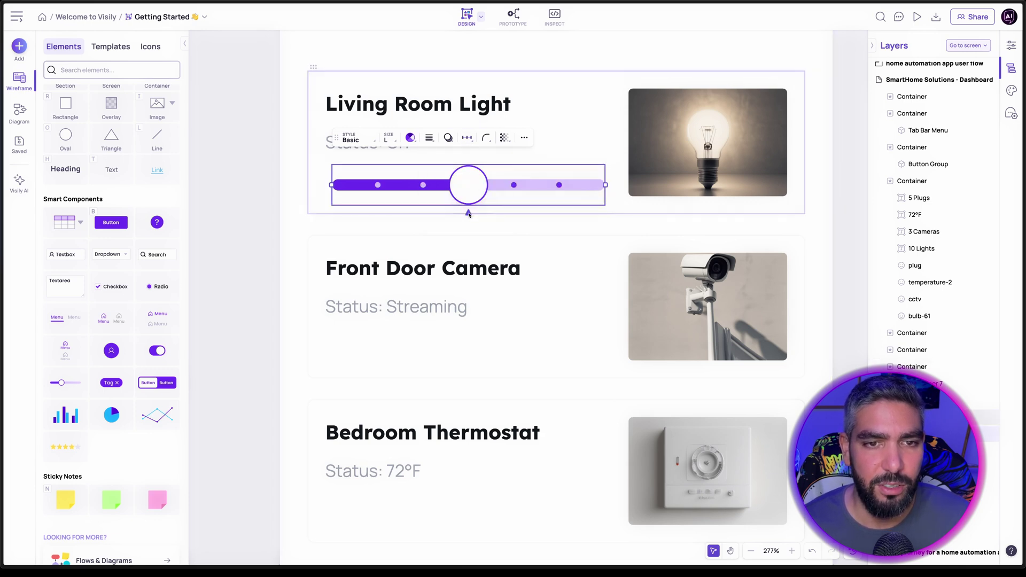
{"action": "mouse_move", "coordinate": [468, 214]}
{"action": "left_mouse_down"}
{"action": "mouse_move", "coordinate": [378, 213]}
{"action": "mouse_move", "coordinate": [556, 208]}
{"action": "mouse_move", "coordinate": [468, 208]}
{"action": "left_mouse_up"}
{"action": "left_click", "coordinate": [479, 170]}
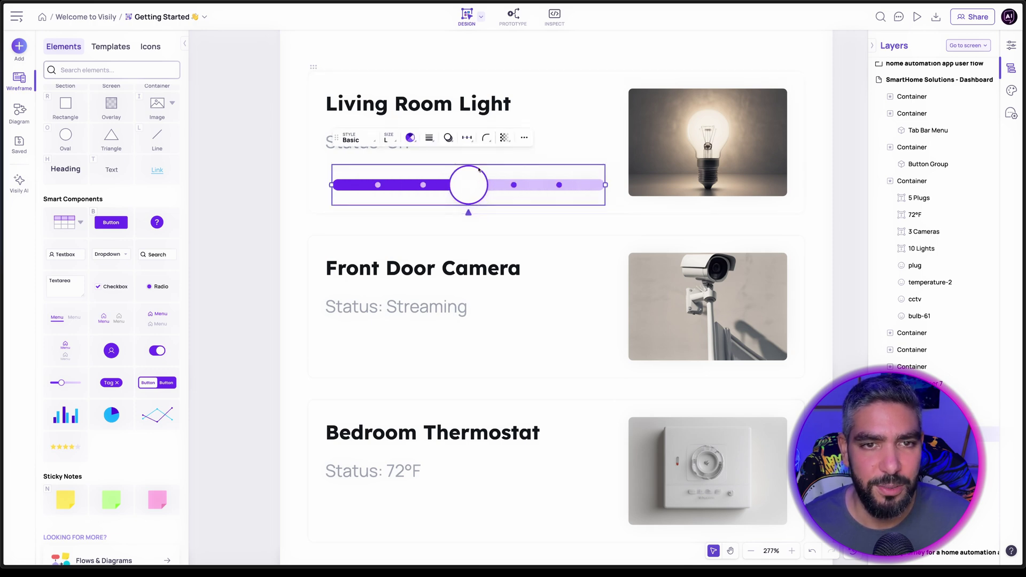
{"action": "left_click", "coordinate": [486, 138]}
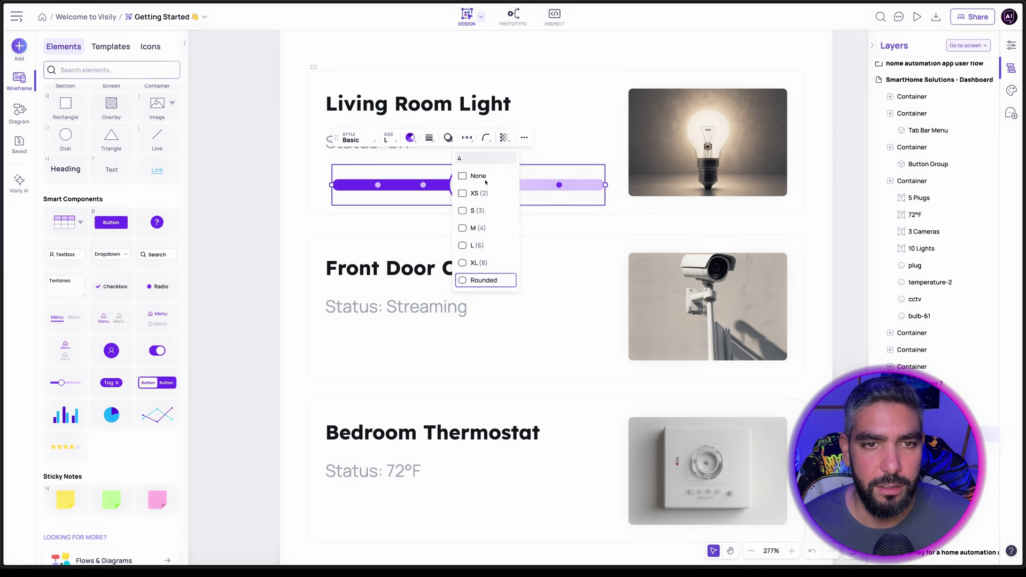
{"action": "left_click", "coordinate": [487, 138]}
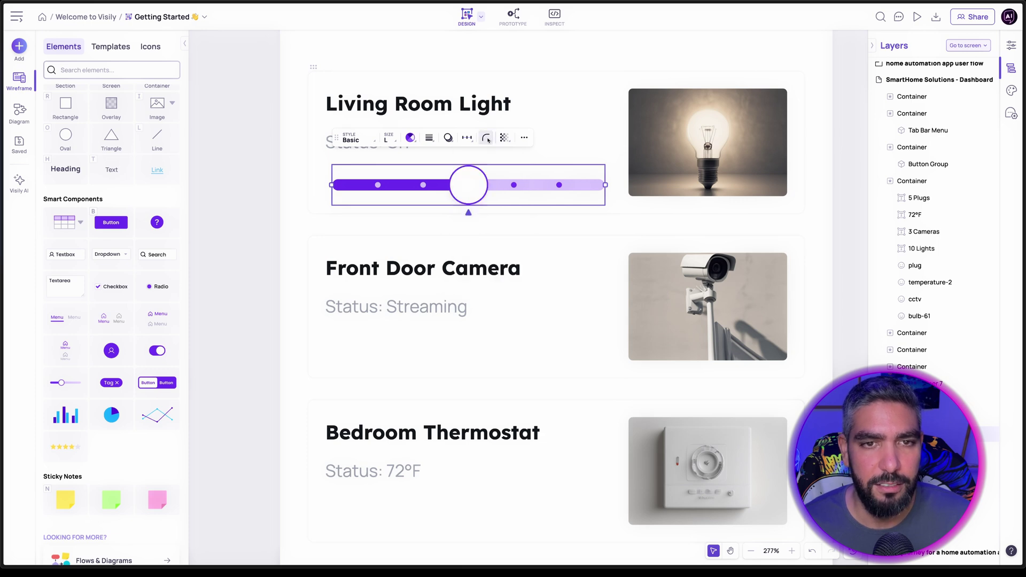
Set the slider's tick marks to None and move its handle to about three quarters of the track.
{"action": "left_click", "coordinate": [468, 137]}
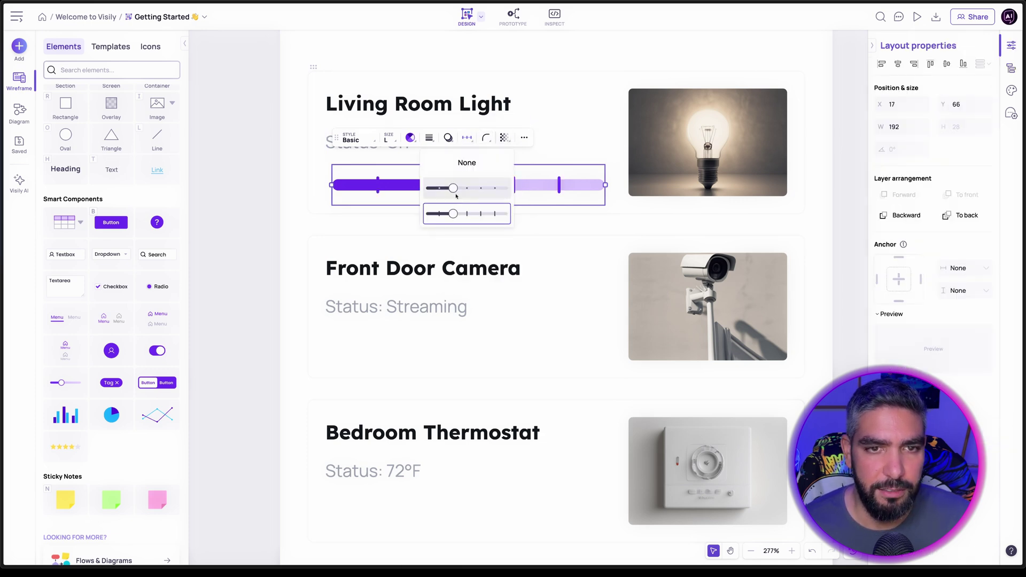
{"action": "left_click", "coordinate": [471, 162]}
{"action": "left_click", "coordinate": [474, 195]}
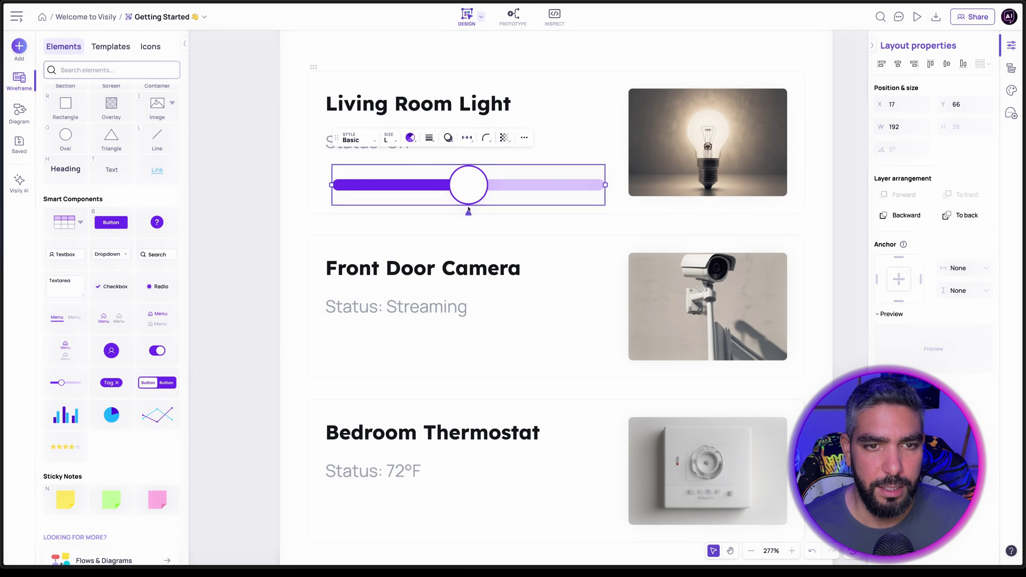
{"action": "left_click_drag", "start_coordinate": [468, 213], "coordinate": [532, 213]}
{"action": "left_click", "coordinate": [856, 199]}
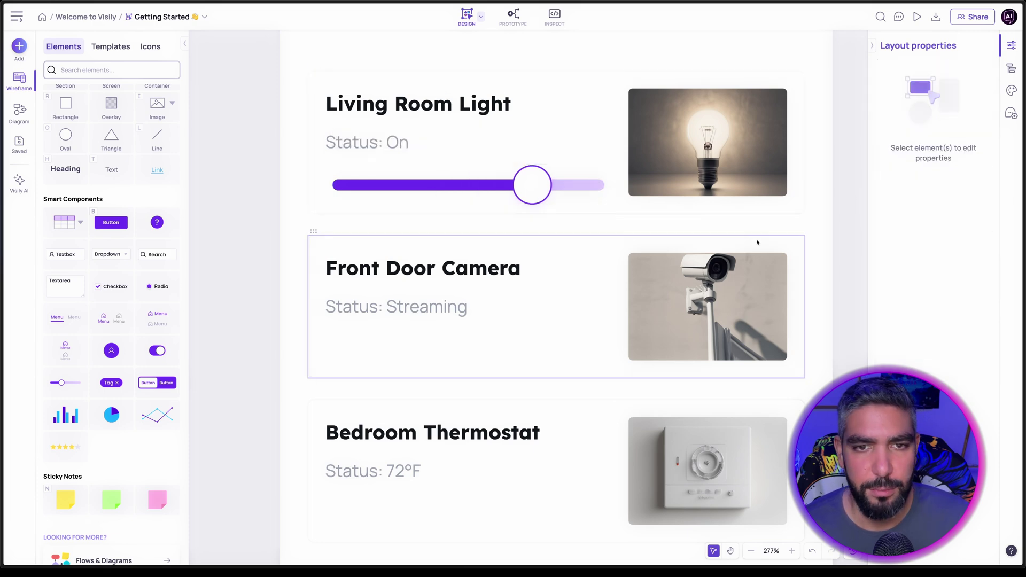
{"action": "scroll", "coordinate": [758, 243], "scroll_direction": "down", "scroll_amount": 3}
{"action": "key", "text": "space"}
{"action": "left_click_drag", "start_coordinate": [804, 197], "coordinate": [740, 230]}
{"action": "scroll", "coordinate": [740, 229], "scroll_direction": "right", "scroll_amount": 3}
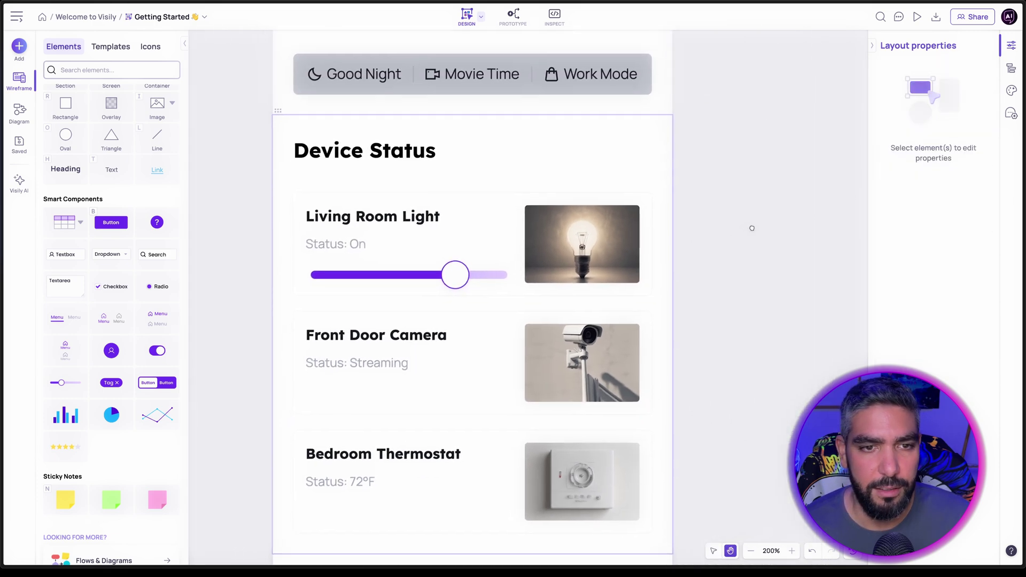
{"action": "scroll", "coordinate": [746, 227], "scroll_direction": "left", "scroll_amount": 2}
{"action": "left_click", "coordinate": [510, 255]}
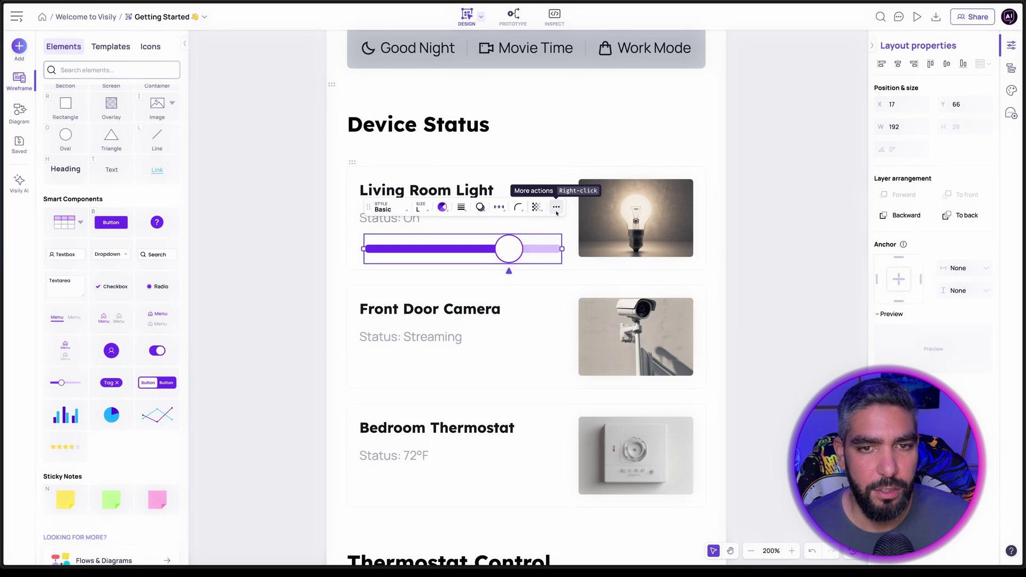
{"action": "left_click", "coordinate": [313, 254]}
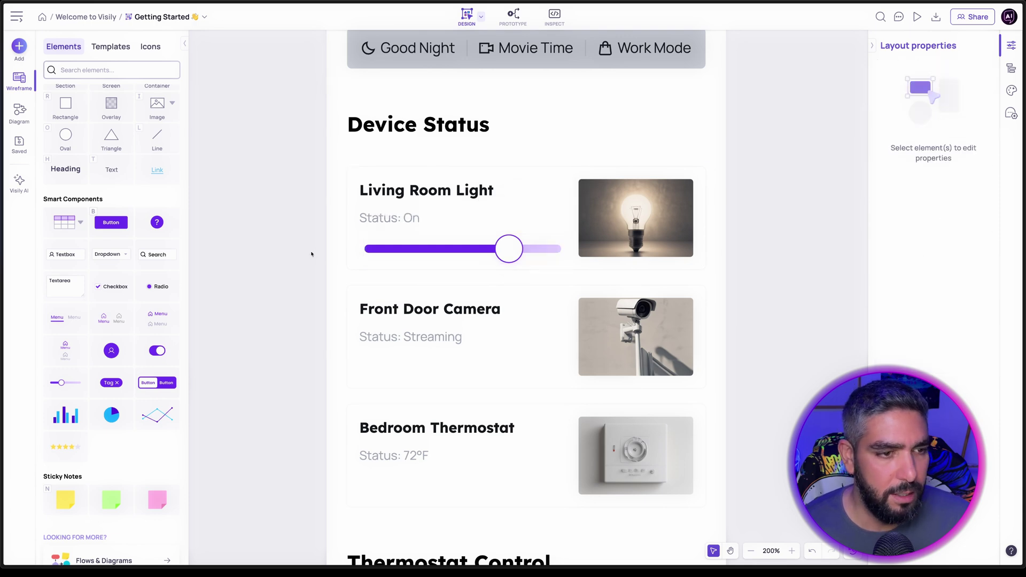
Replace the light bulb image in the Living Room Light card with a toggle switch level with the card's title.
{"action": "left_click", "coordinate": [646, 223]}
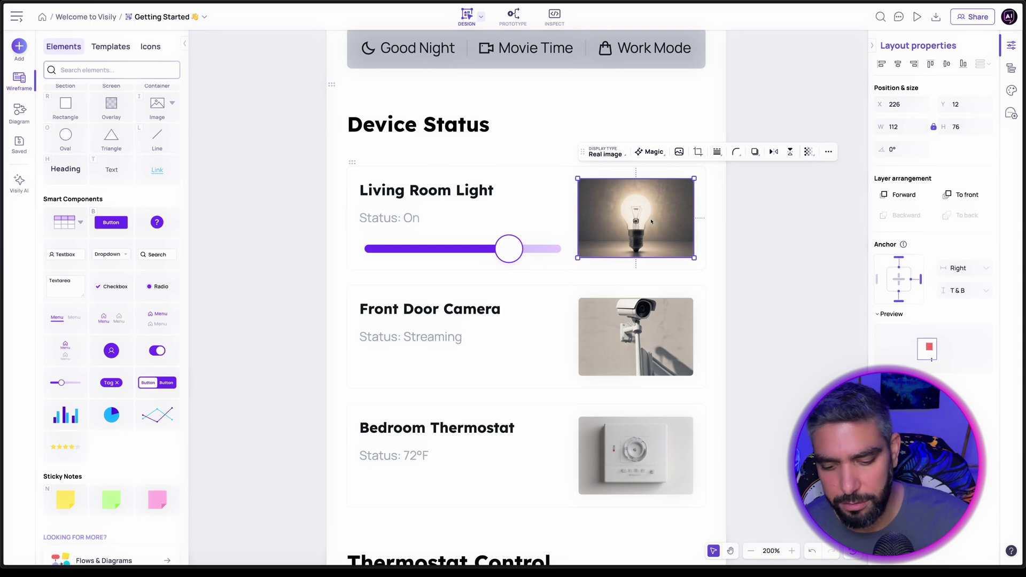
{"action": "key", "text": "Delete"}
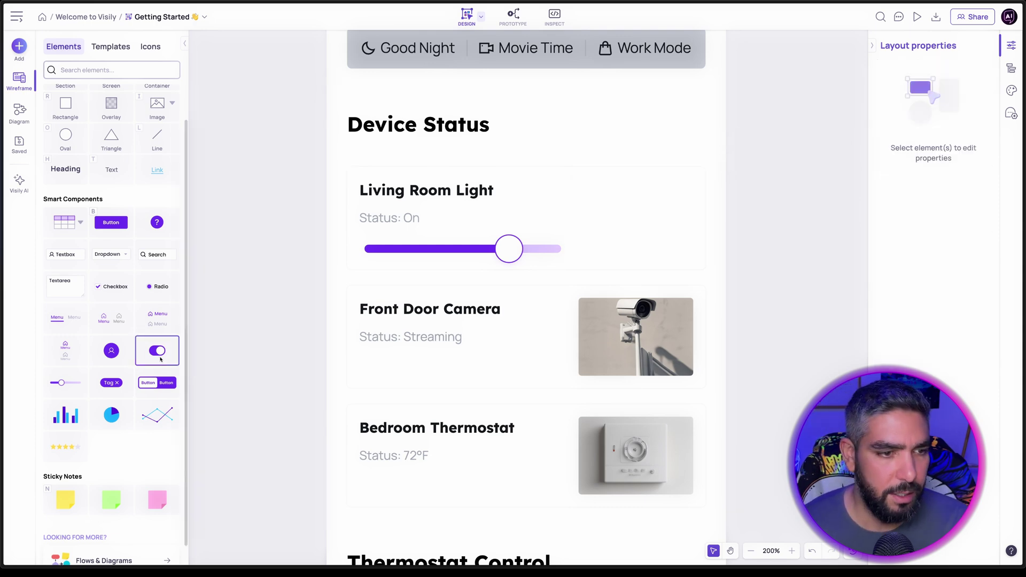
{"action": "left_click_drag", "start_coordinate": [160, 359], "coordinate": [404, 240]}
{"action": "left_click_drag", "start_coordinate": [681, 174], "coordinate": [649, 177]}
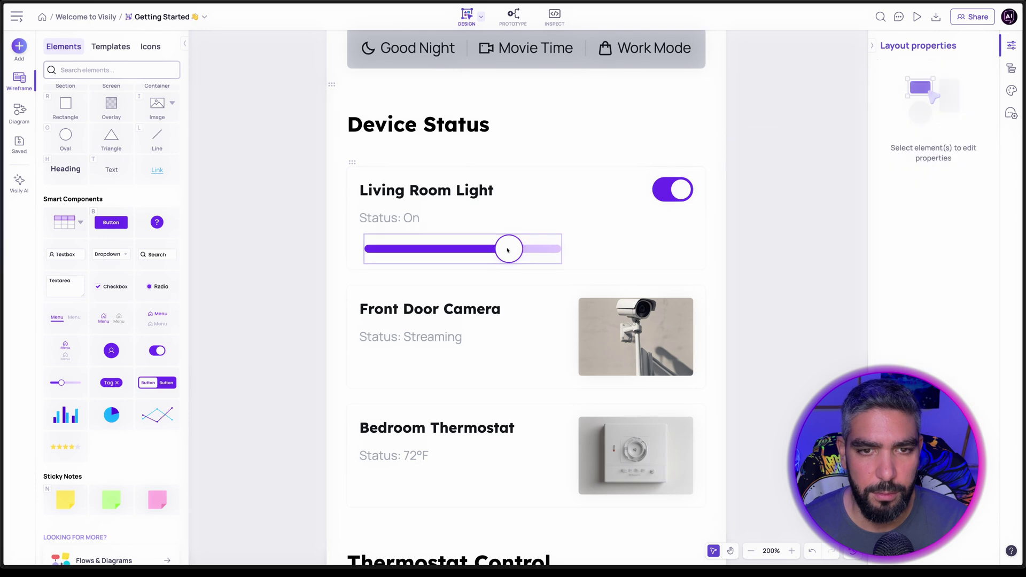
Widen the slider to nearly the card's full width and change the toggle to the style with a thin track and large knob.
{"action": "left_click", "coordinate": [540, 258]}
{"action": "left_click_drag", "start_coordinate": [563, 250], "coordinate": [698, 249]}
{"action": "left_click", "coordinate": [674, 189]}
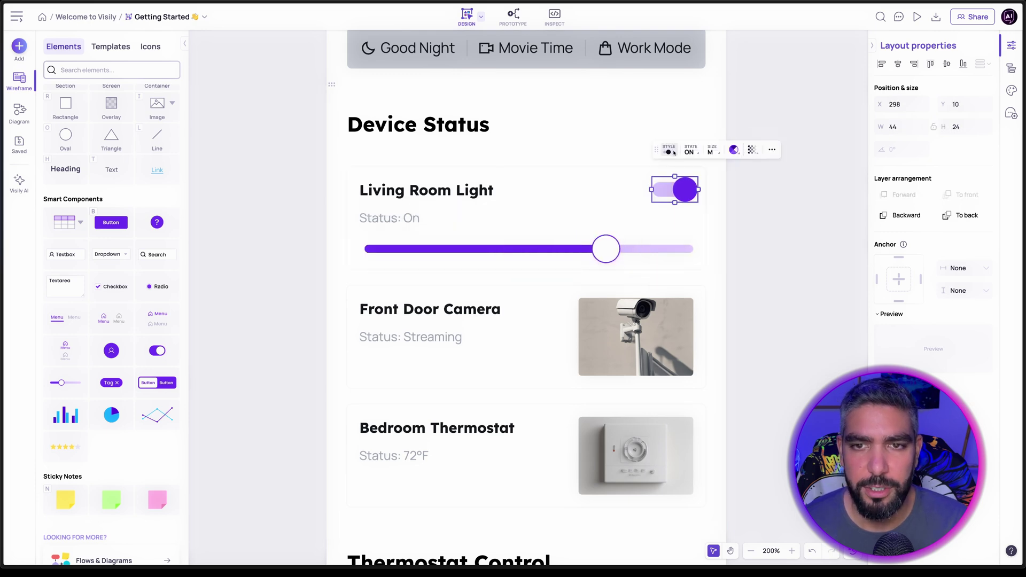
{"action": "left_click", "coordinate": [669, 151]}
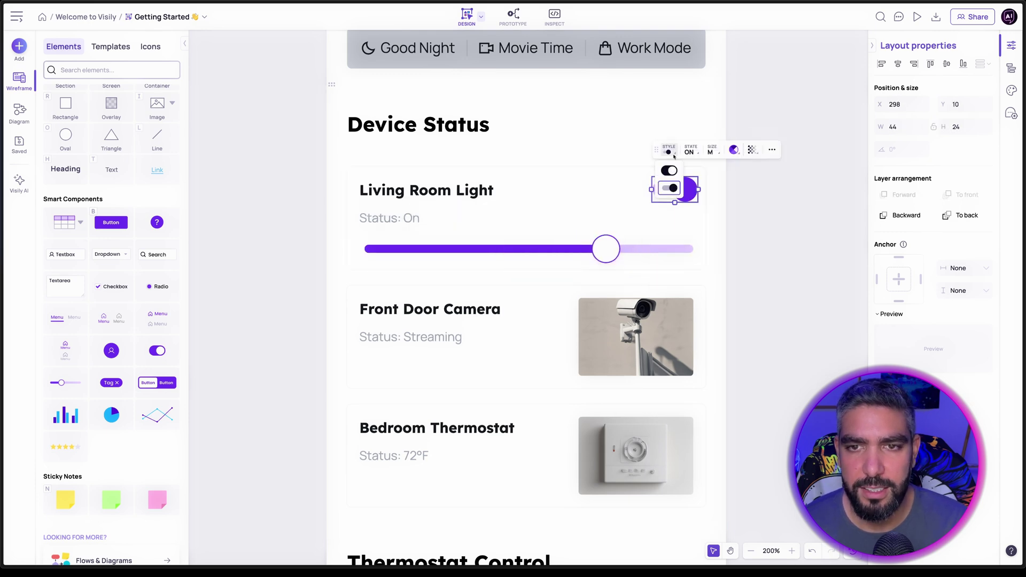
{"action": "left_click", "coordinate": [671, 186]}
Try the OFF status on the Living Room Light toggle and return it to ON.
{"action": "left_click", "coordinate": [691, 152]}
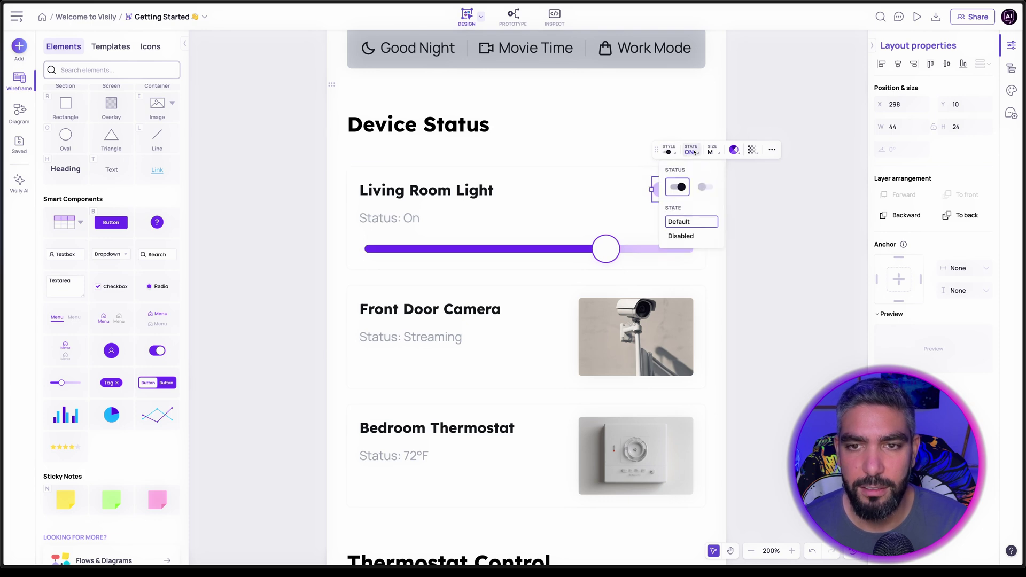
{"action": "left_click", "coordinate": [704, 187]}
{"action": "left_click", "coordinate": [695, 153]}
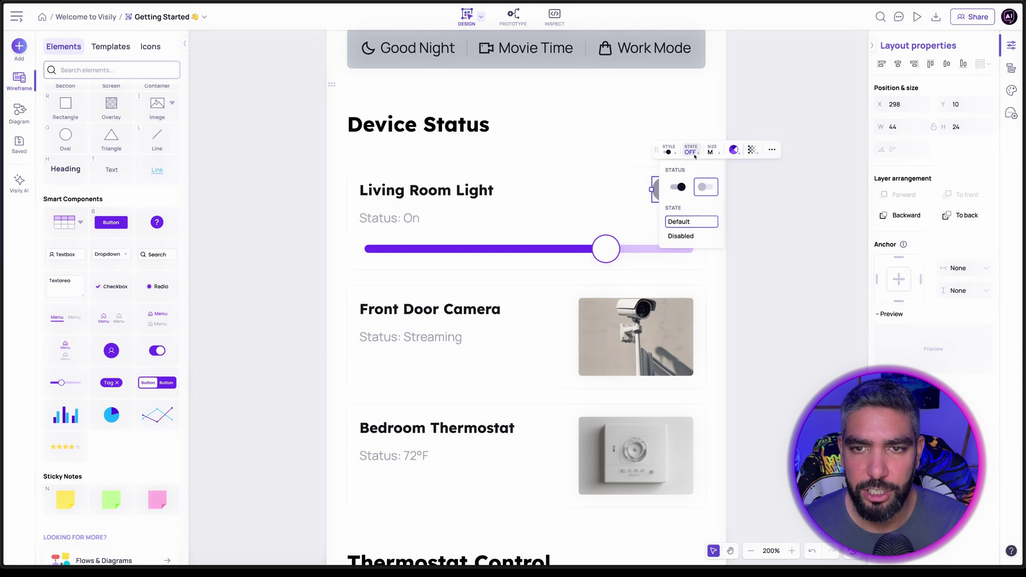
{"action": "left_click", "coordinate": [684, 186]}
Set the Living Room Light toggle's state to Disabled.
{"action": "left_click", "coordinate": [692, 154]}
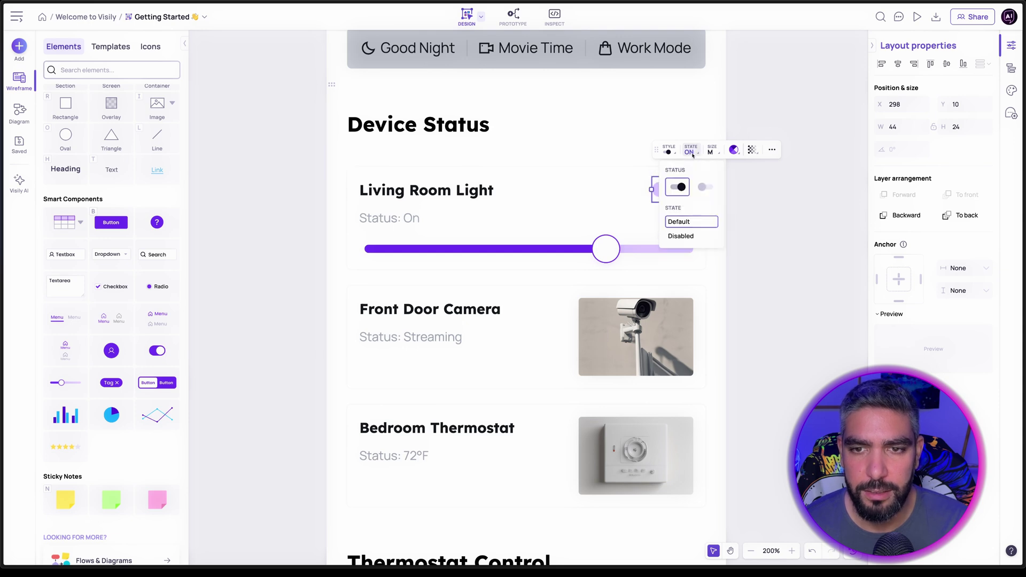
{"action": "left_click", "coordinate": [681, 236]}
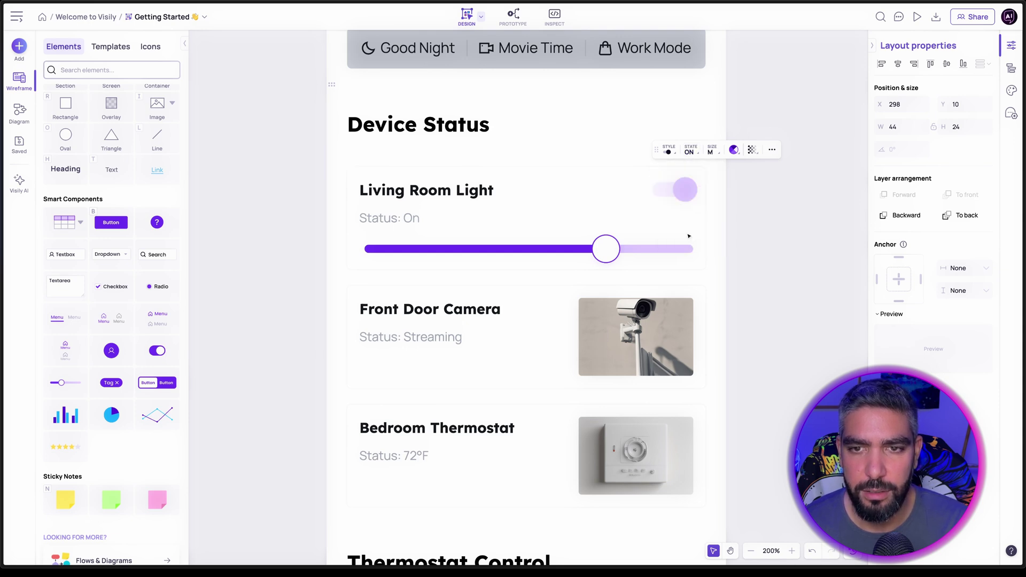
Return the Living Room Light toggle's state to Default and move it slightly to line up with the slider's right end.
{"action": "left_click", "coordinate": [689, 150]}
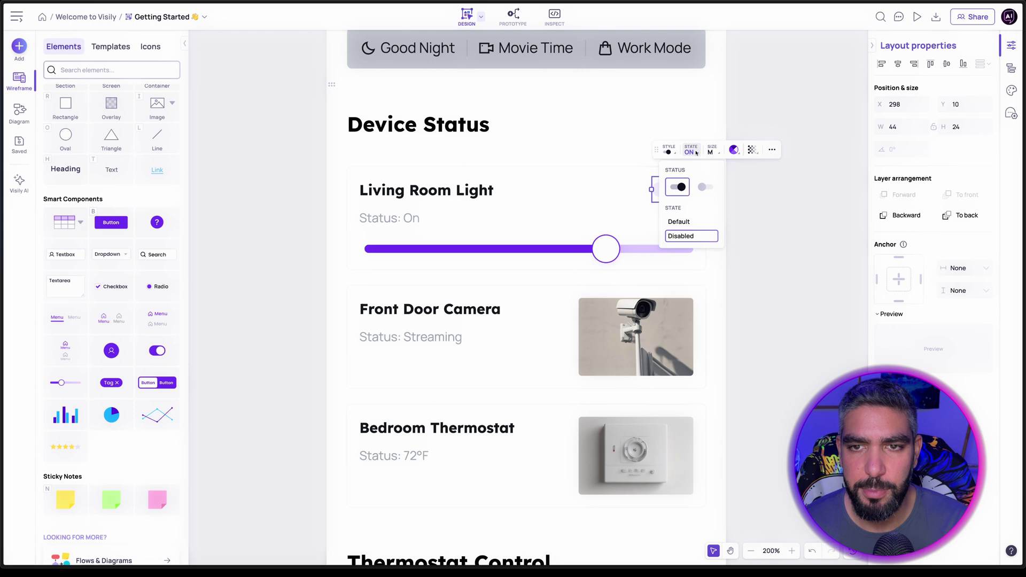
{"action": "left_click", "coordinate": [683, 222]}
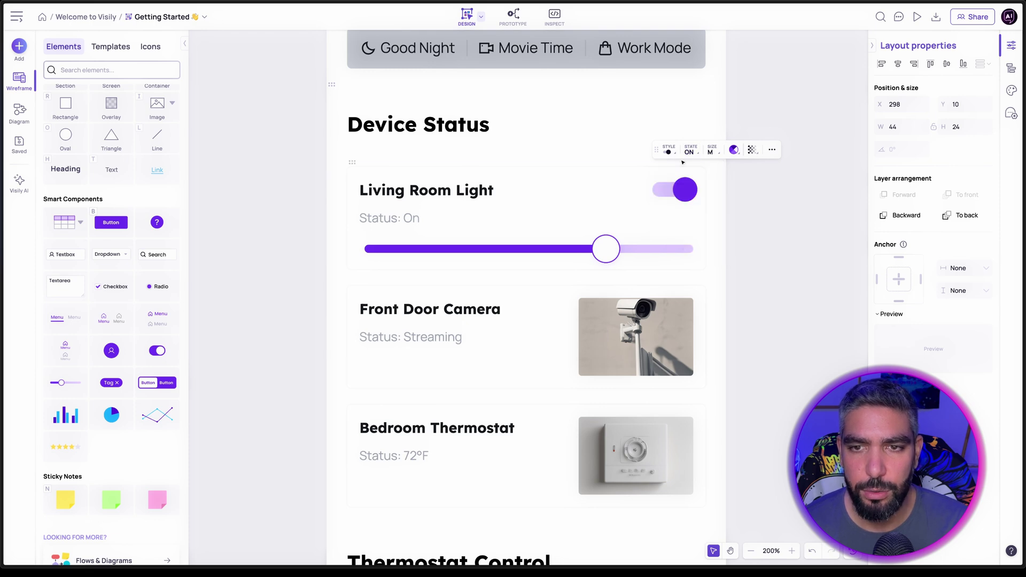
{"action": "left_click", "coordinate": [716, 151]}
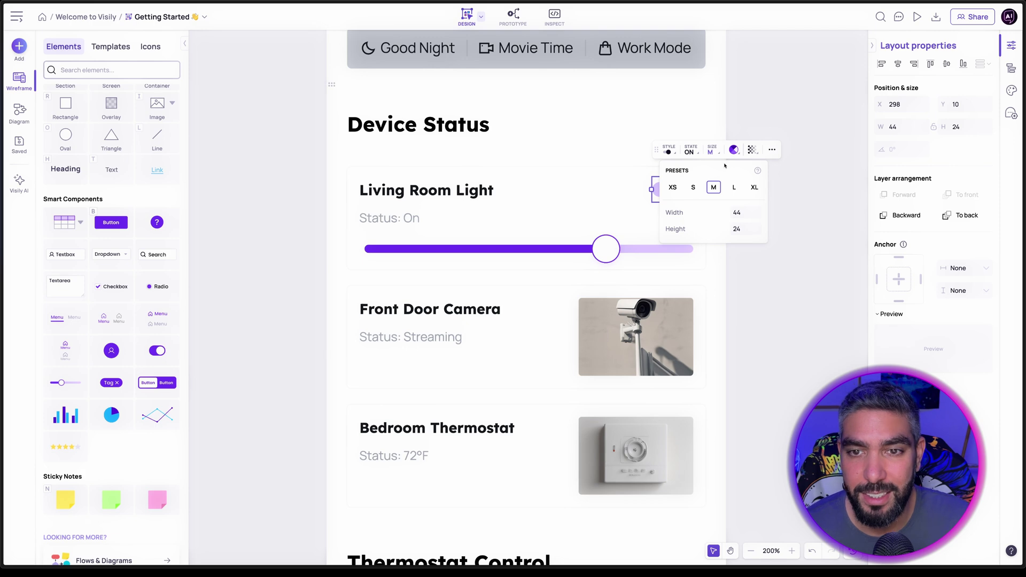
{"action": "left_click", "coordinate": [713, 151]}
{"action": "left_click", "coordinate": [713, 151]}
{"action": "left_click", "coordinate": [713, 152]}
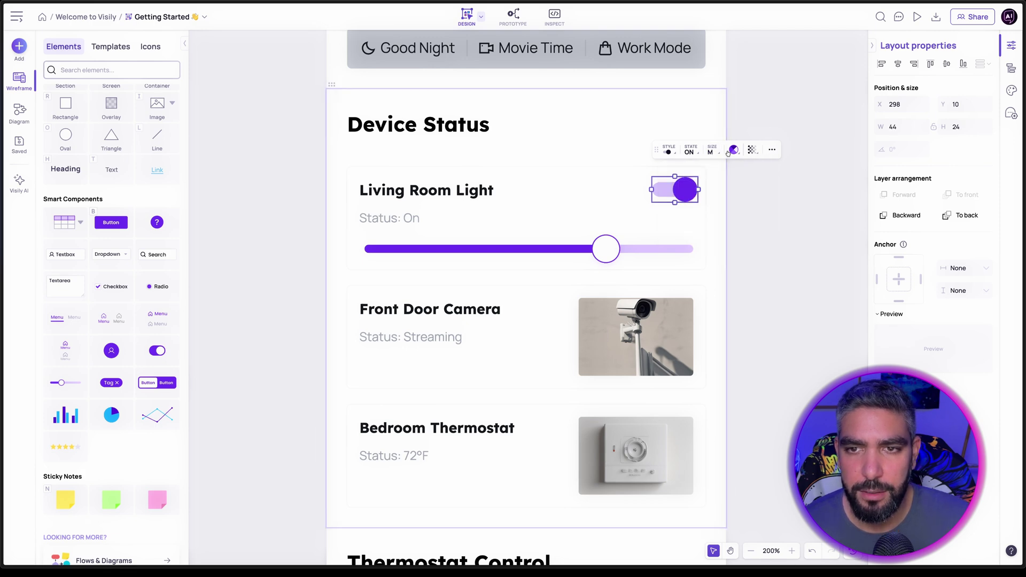
{"action": "left_click_drag", "start_coordinate": [681, 192], "coordinate": [676, 192]}
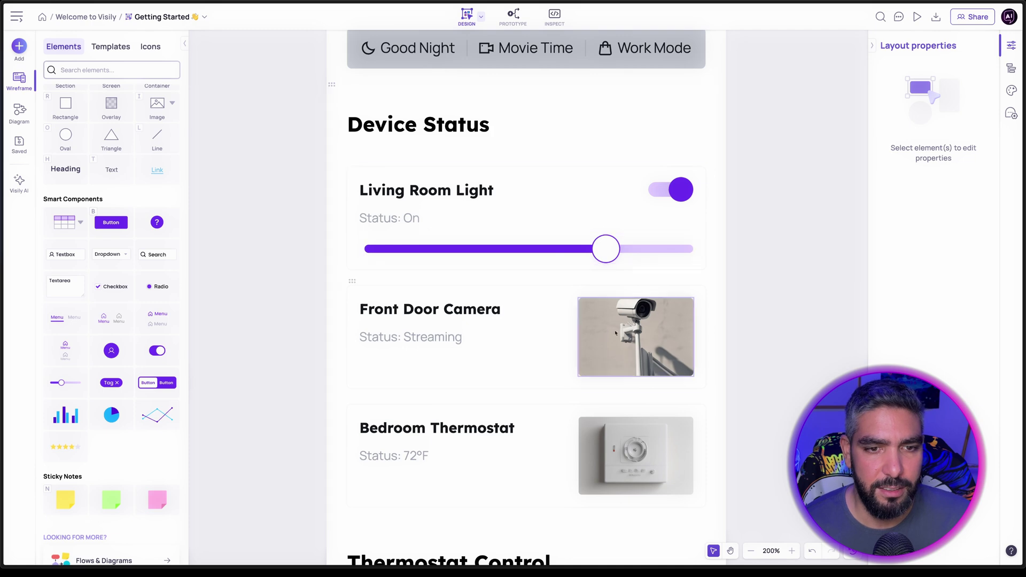
Delete the camera image from the Front Door Camera card.
{"action": "scroll", "coordinate": [486, 269], "scroll_direction": "down", "scroll_amount": 2}
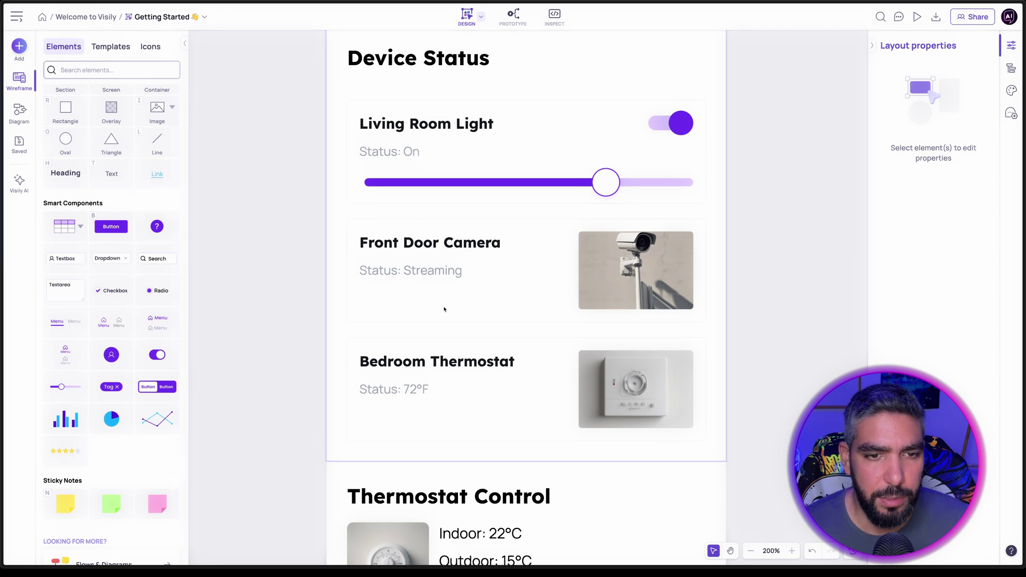
{"action": "left_click", "coordinate": [631, 284]}
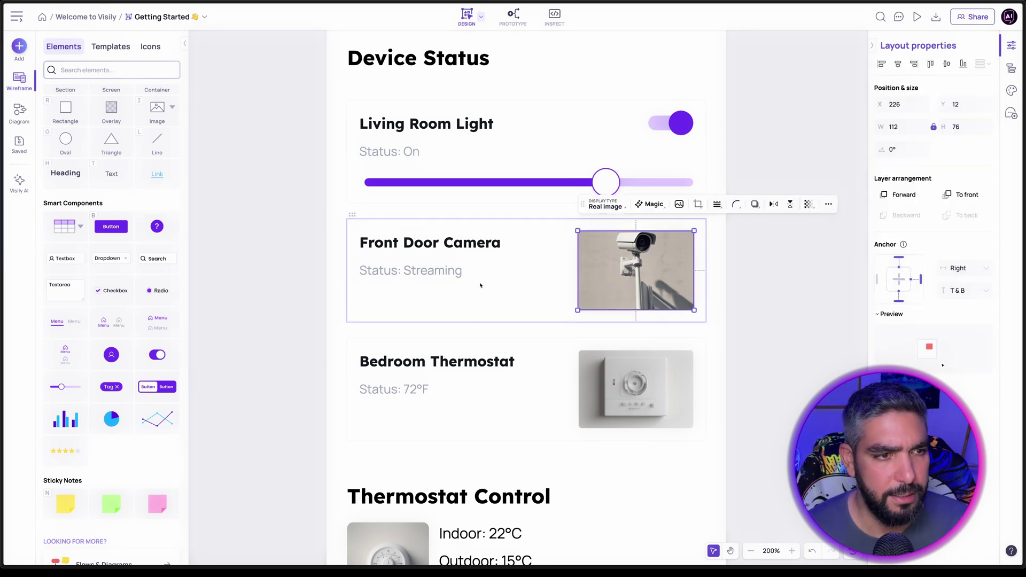
{"action": "key", "text": "Delete"}
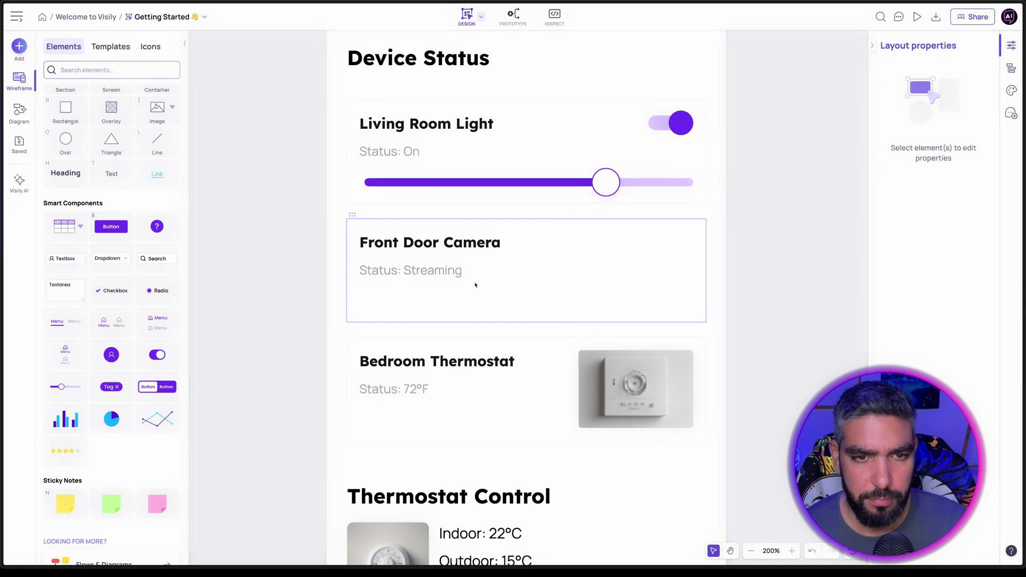
Add a round icon button below the Front Door Camera's status text and set its size to XS.
{"action": "left_click_drag", "start_coordinate": [156, 226], "coordinate": [364, 281]}
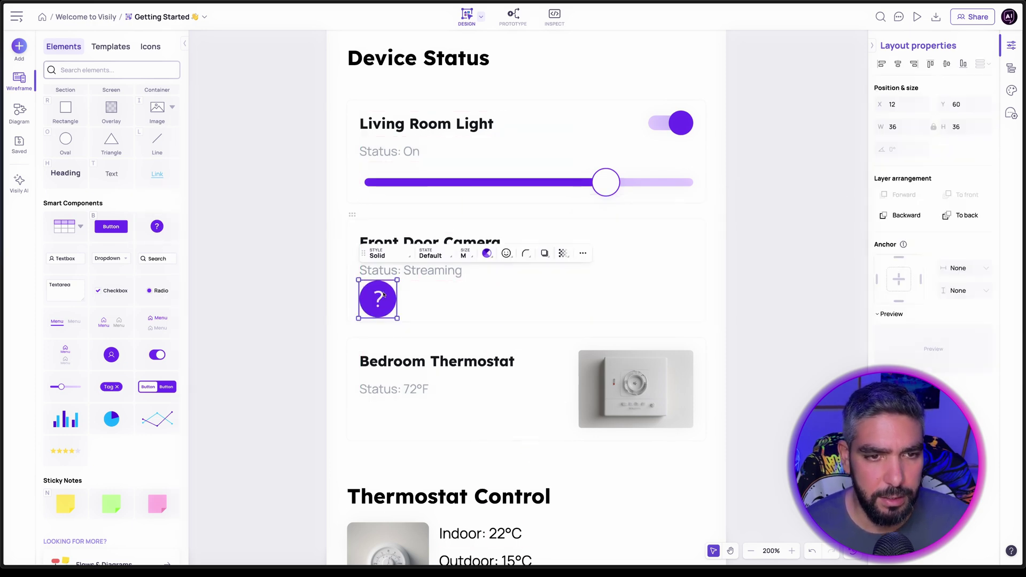
{"action": "left_click", "coordinate": [465, 255]}
{"action": "left_click", "coordinate": [446, 290]}
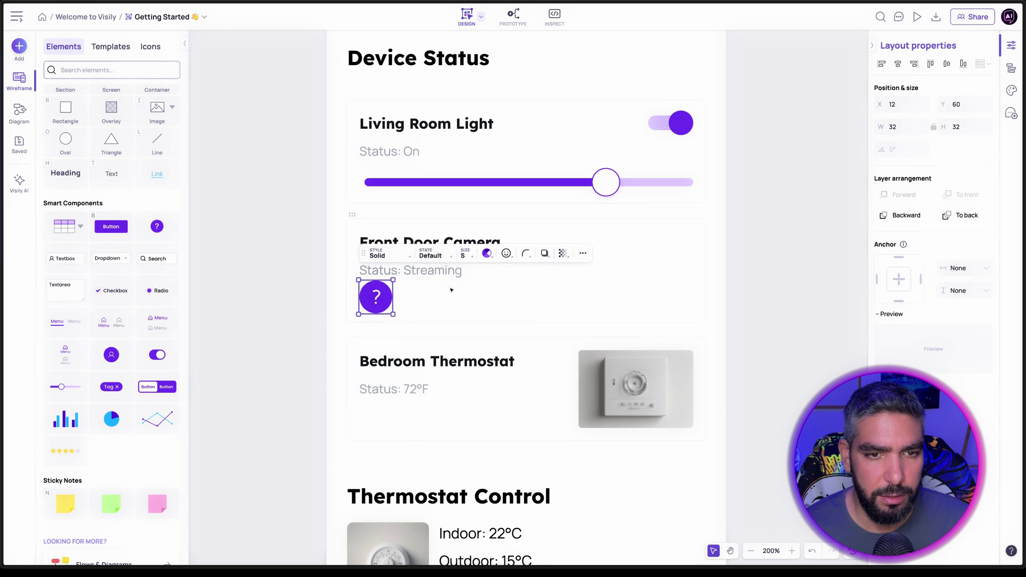
{"action": "left_click", "coordinate": [465, 254]}
{"action": "left_click", "coordinate": [426, 290]}
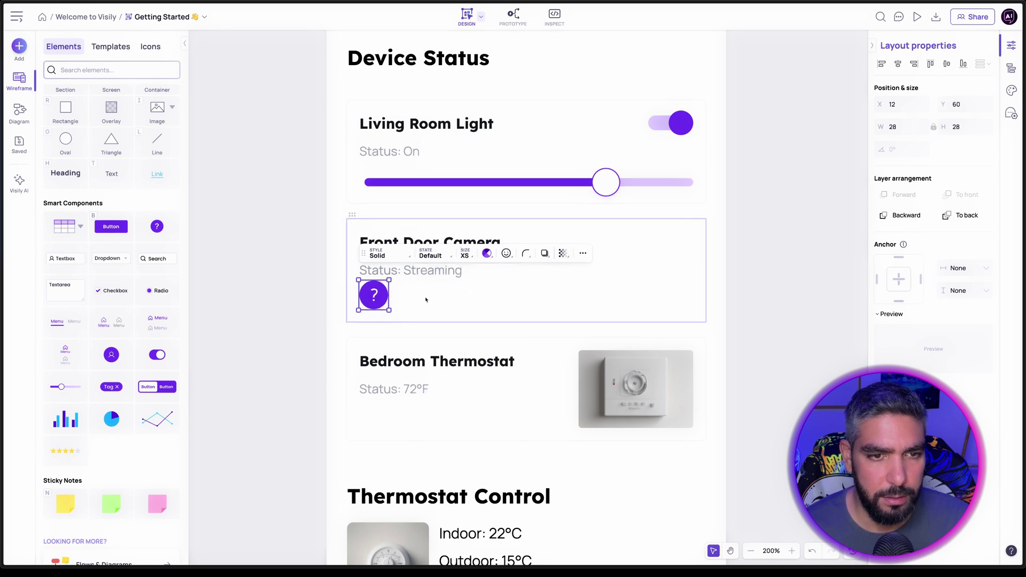
Change the icon button's symbol to the filled square, searching the icons for "stop".
{"action": "left_click", "coordinate": [512, 256]}
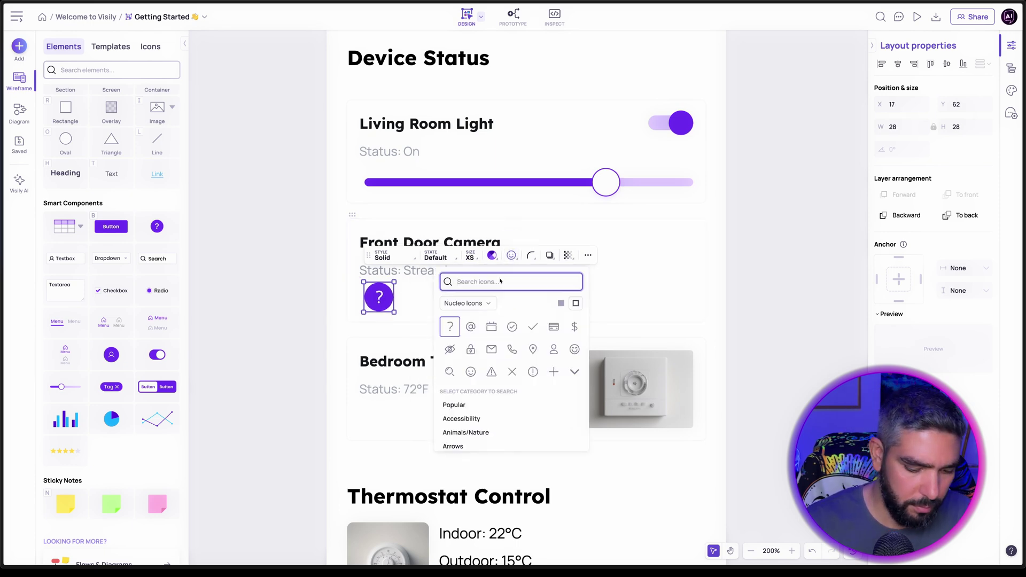
{"action": "type", "text": "stop"}
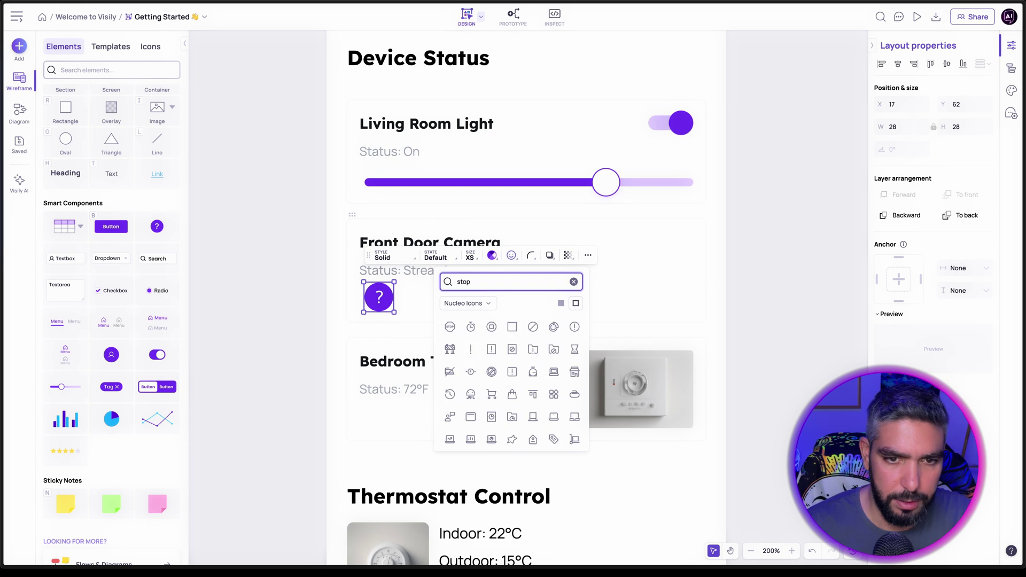
{"action": "left_click", "coordinate": [512, 327]}
{"action": "left_click", "coordinate": [512, 255]}
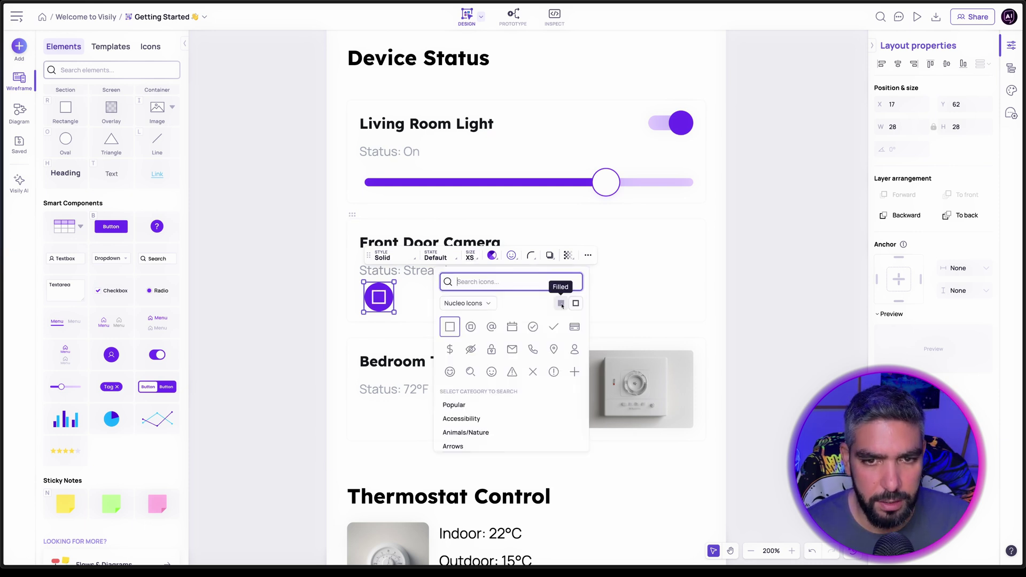
{"action": "left_click", "coordinate": [561, 304]}
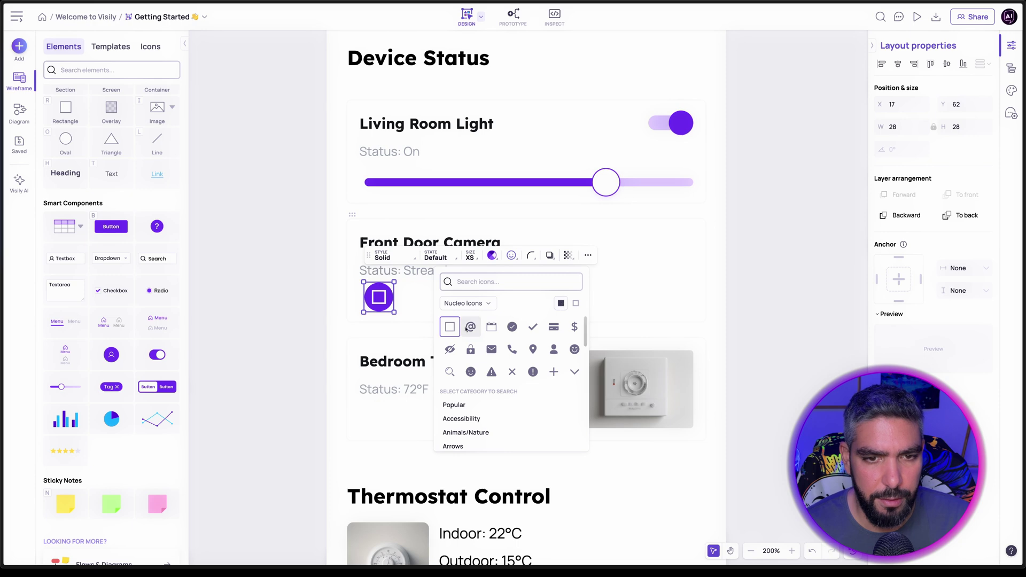
{"action": "left_click", "coordinate": [496, 286]}
{"action": "type", "text": "stop"}
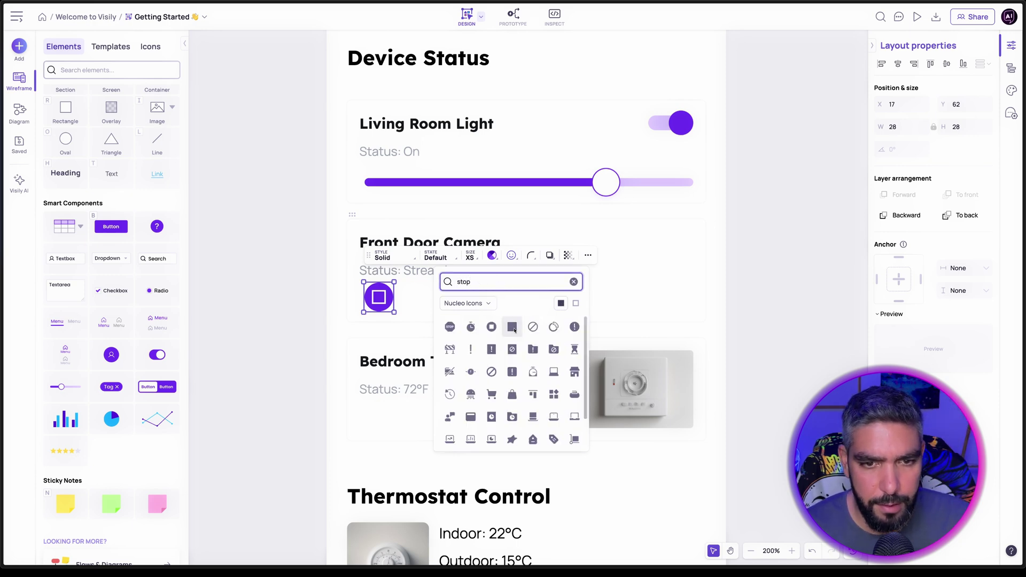
{"action": "left_click", "coordinate": [511, 327]}
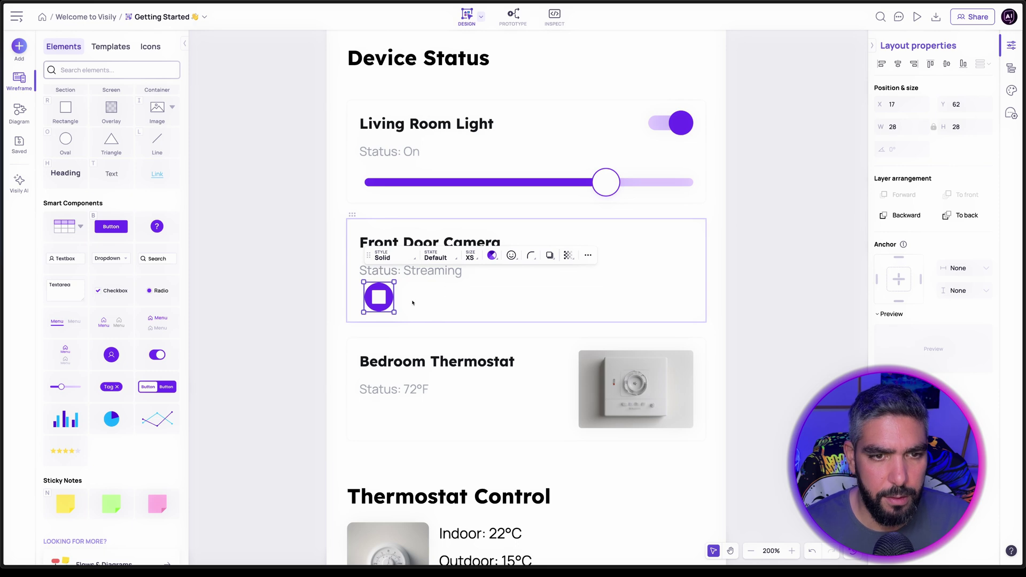
Duplicate the stop button beside itself and change the copy's icon to the filled pause symbol.
{"action": "key", "text": "ctrl+d"}
{"action": "left_click", "coordinate": [557, 255]}
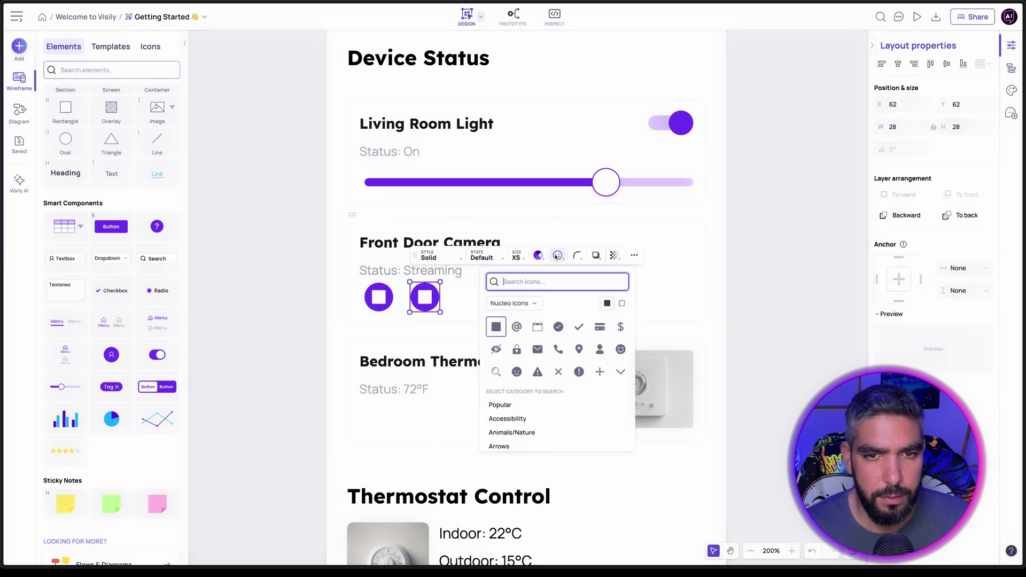
{"action": "type", "text": "pause"}
{"action": "left_click", "coordinate": [496, 327]}
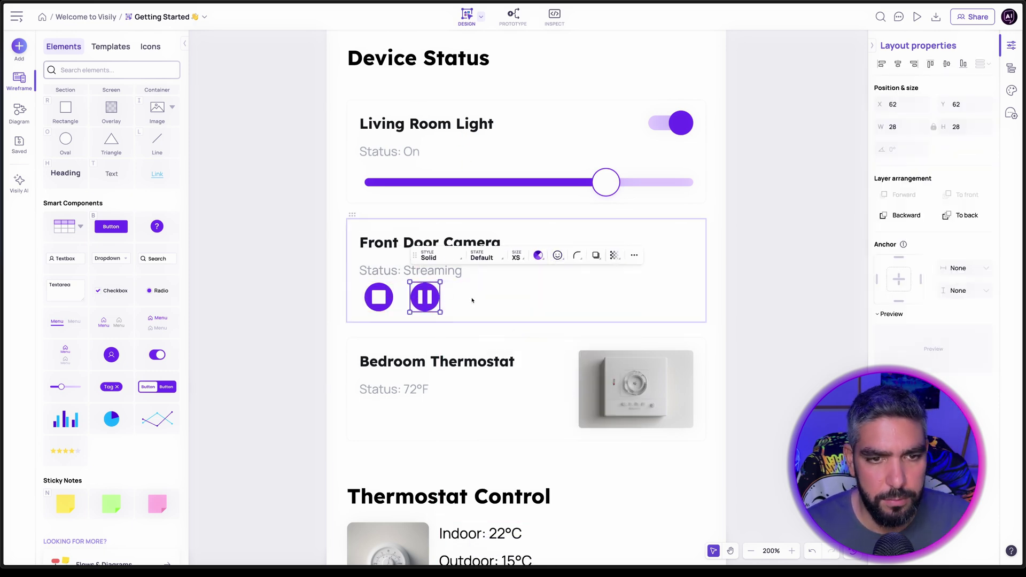
Duplicate the pause button as a third control and give the copy the filled film-with-play icon, searching for "video".
{"action": "key", "text": "ctrl+d"}
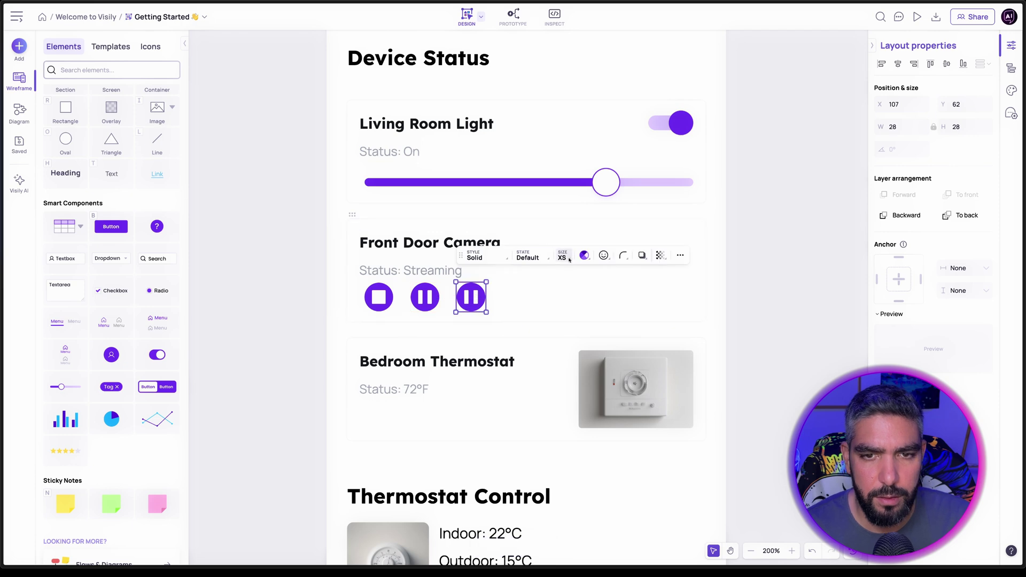
{"action": "left_click", "coordinate": [599, 258]}
{"action": "type", "text": "video"}
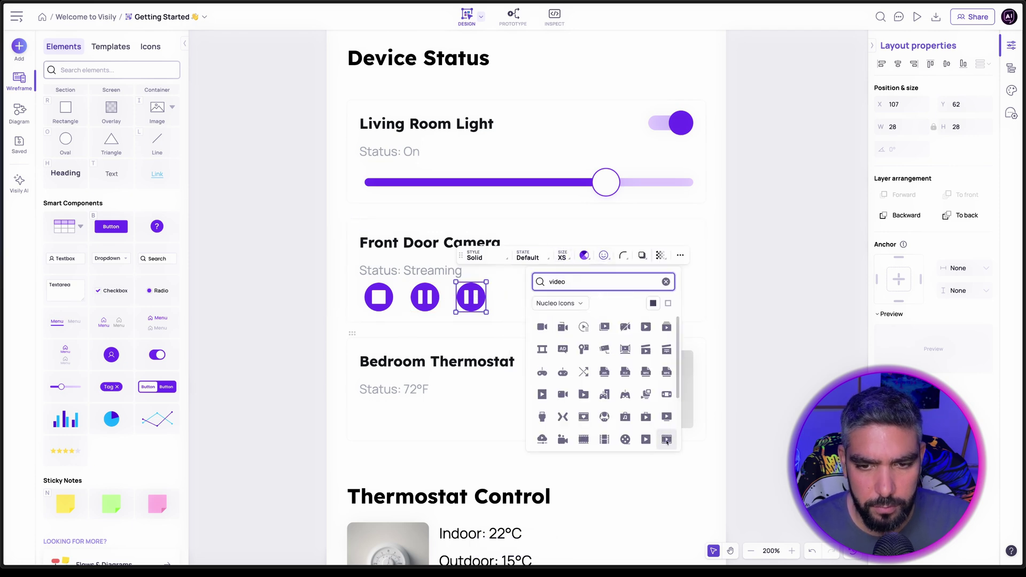
{"action": "left_click", "coordinate": [668, 422]}
Undo the last three edits to the Front Door Camera buttons and redo them.
{"action": "key", "text": "ctrl+z"}
{"action": "key", "text": "ctrl+z"}
{"action": "key", "text": "ctrl+z"}
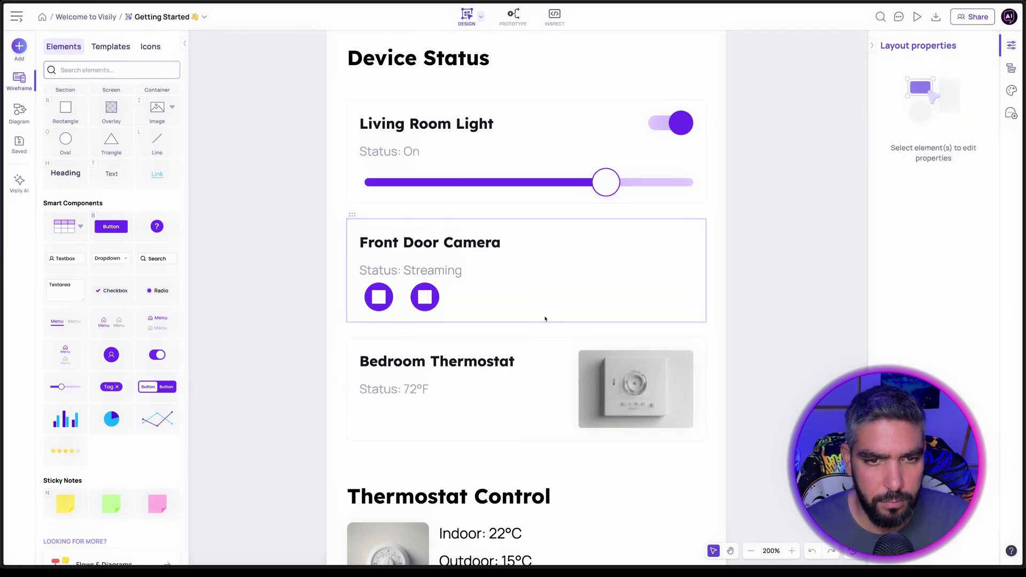
{"action": "key", "text": "ctrl+shift+z"}
{"action": "key", "text": "ctrl+shift+z"}
{"action": "key", "text": "ctrl+shift+z"}
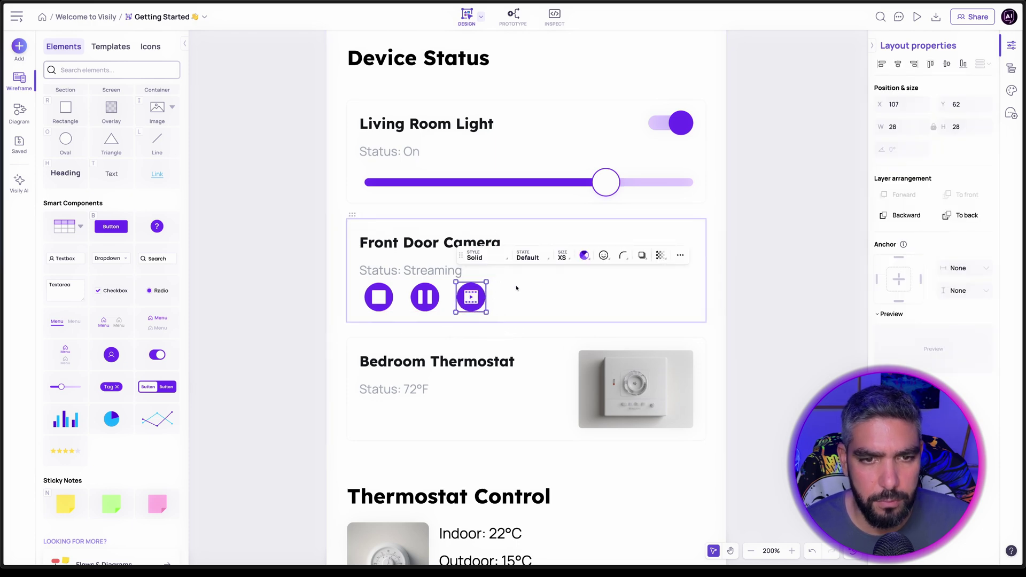
Change the stop button to the outlined circle style and the pause button to the Solid light style.
{"action": "left_click", "coordinate": [497, 257]}
{"action": "left_click", "coordinate": [379, 297]}
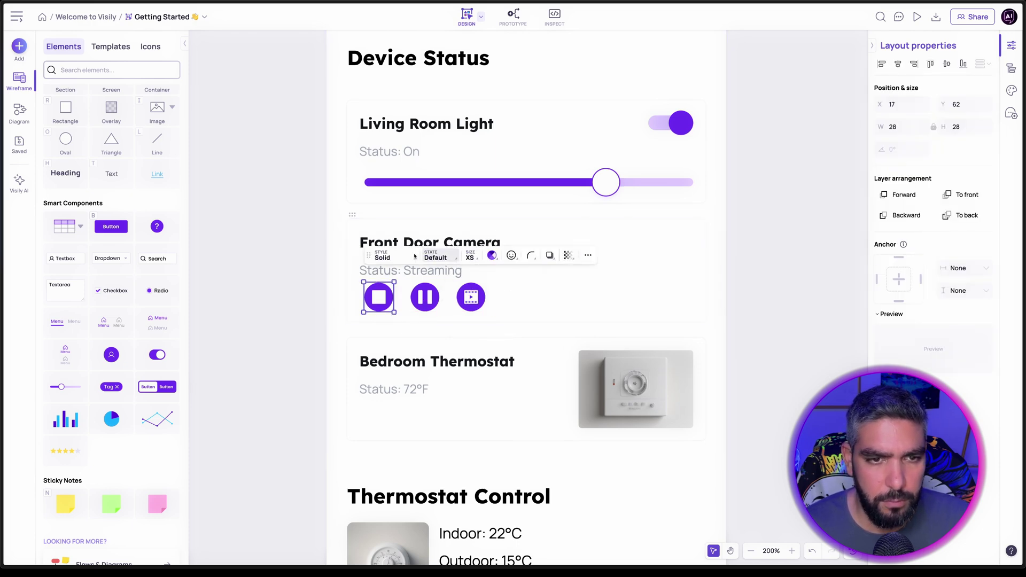
{"action": "left_click", "coordinate": [415, 256]}
{"action": "left_click", "coordinate": [394, 281]}
{"action": "left_click", "coordinate": [425, 297]}
{"action": "left_click", "coordinate": [460, 257]}
{"action": "left_click", "coordinate": [440, 282]}
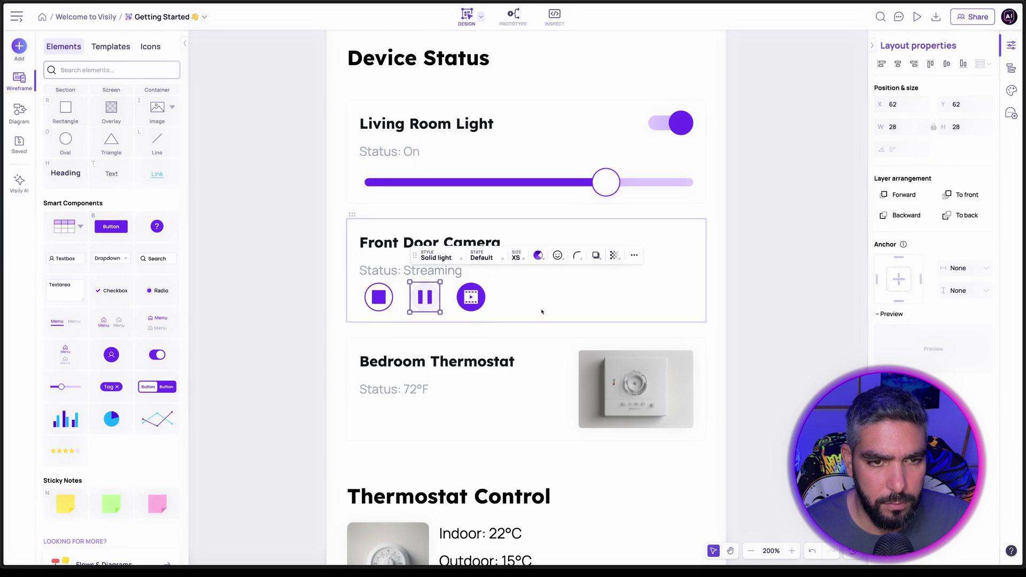
Recolor the outlined stop button red.
{"action": "left_click", "coordinate": [379, 297]}
{"action": "left_click", "coordinate": [538, 255]}
{"action": "left_click", "coordinate": [467, 291]}
{"action": "left_click", "coordinate": [425, 297]}
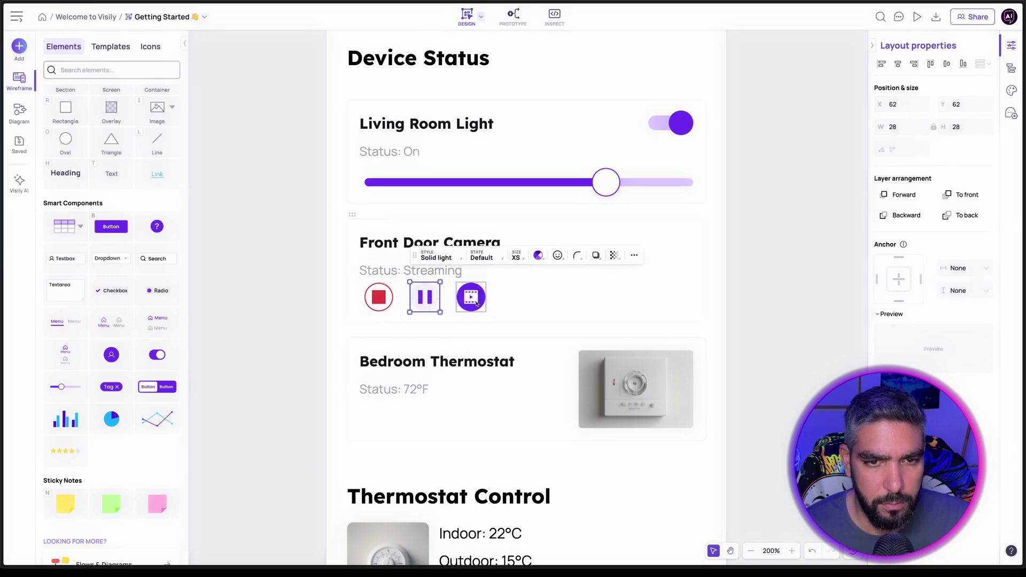
{"action": "key", "text": "Escape"}
{"action": "key", "text": "Escape"}
Add a button labelled VIEW with the filled film-with-play icon beside the camera controls, extending to the card's inner right margin.
{"action": "left_click_drag", "start_coordinate": [111, 226], "coordinate": [616, 305]}
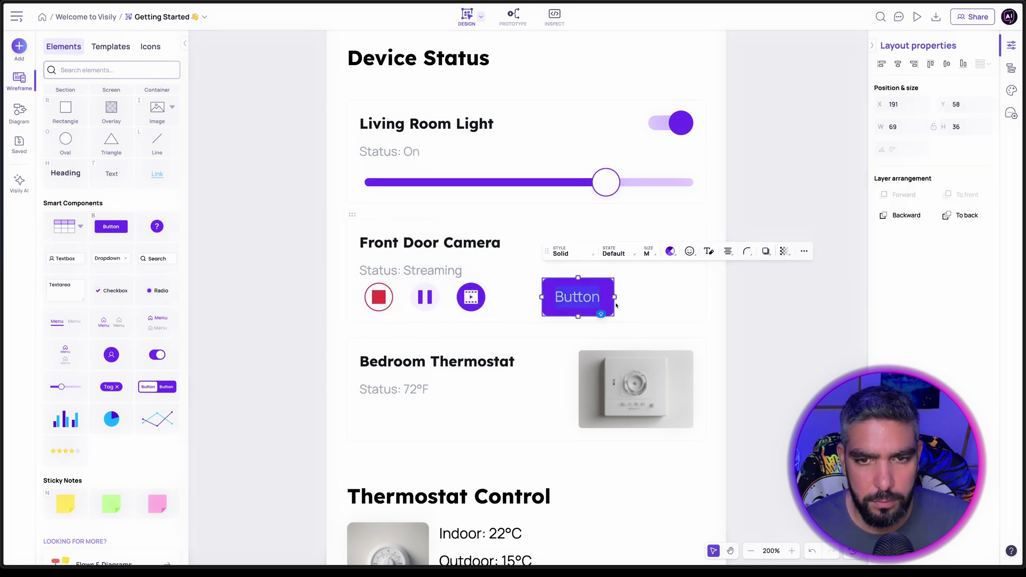
{"action": "type", "text": "VIEW"}
{"action": "left_click", "coordinate": [690, 251]}
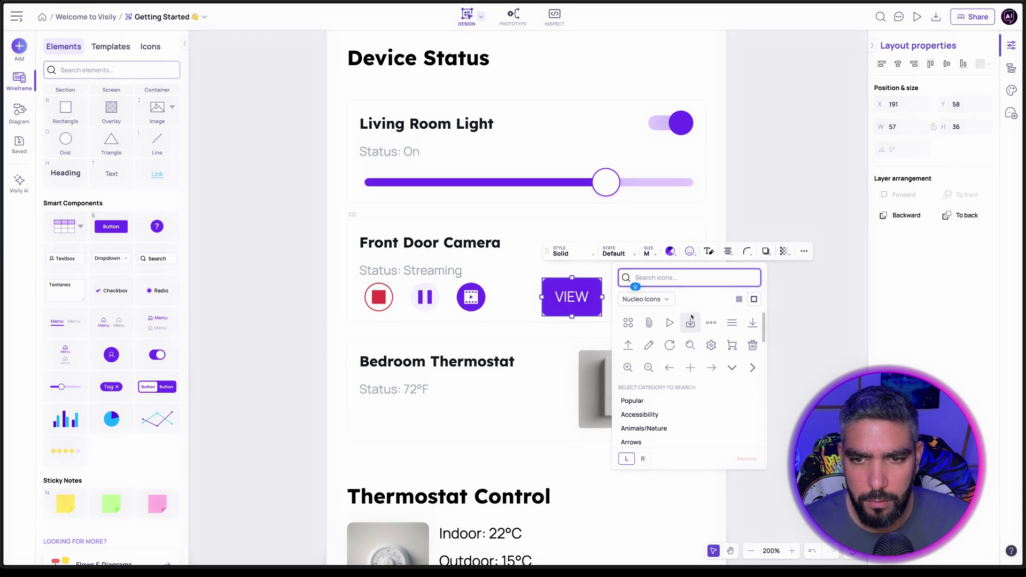
{"action": "type", "text": "VIDEO"}
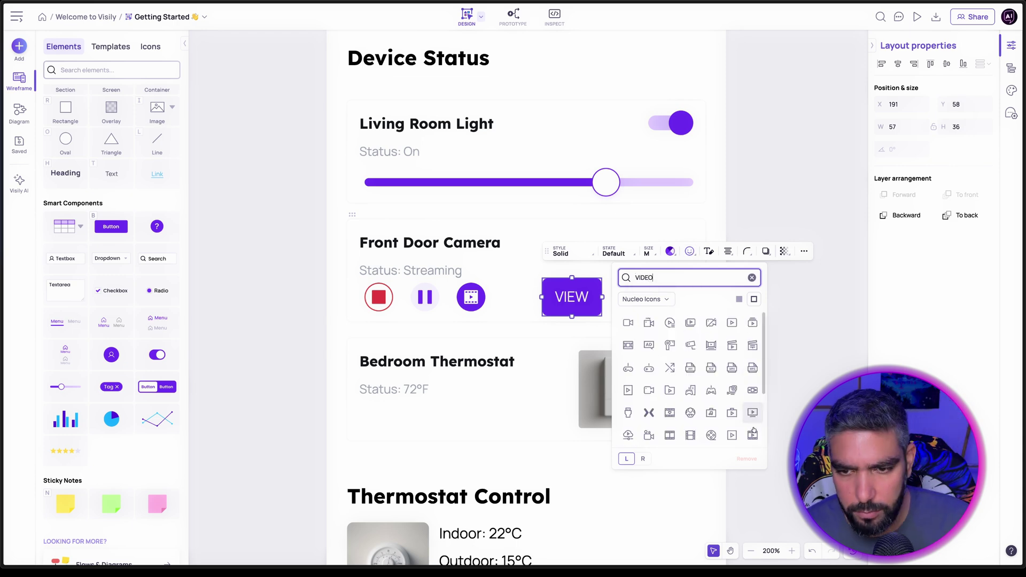
{"action": "left_click", "coordinate": [739, 299]}
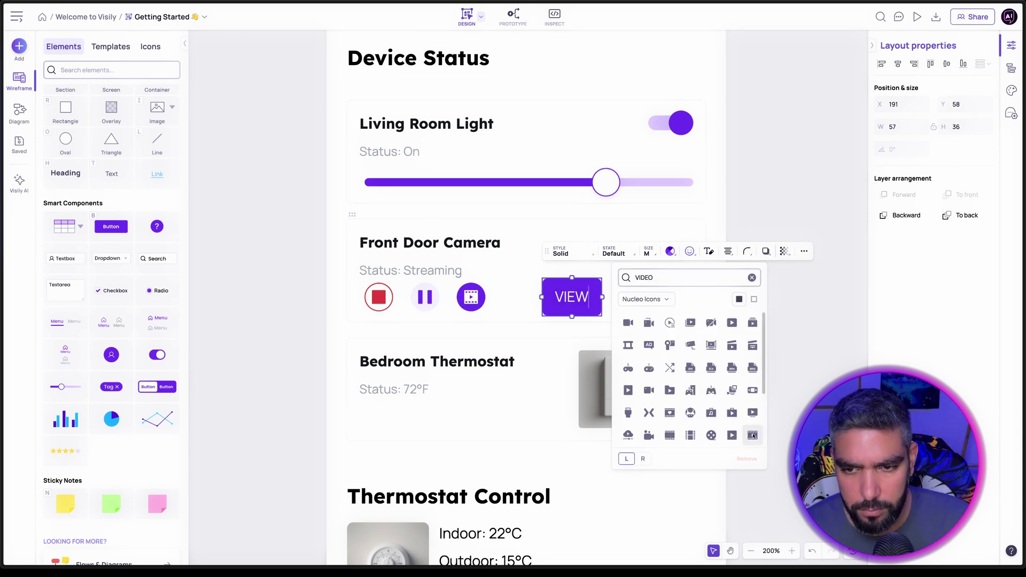
{"action": "left_click", "coordinate": [753, 436]}
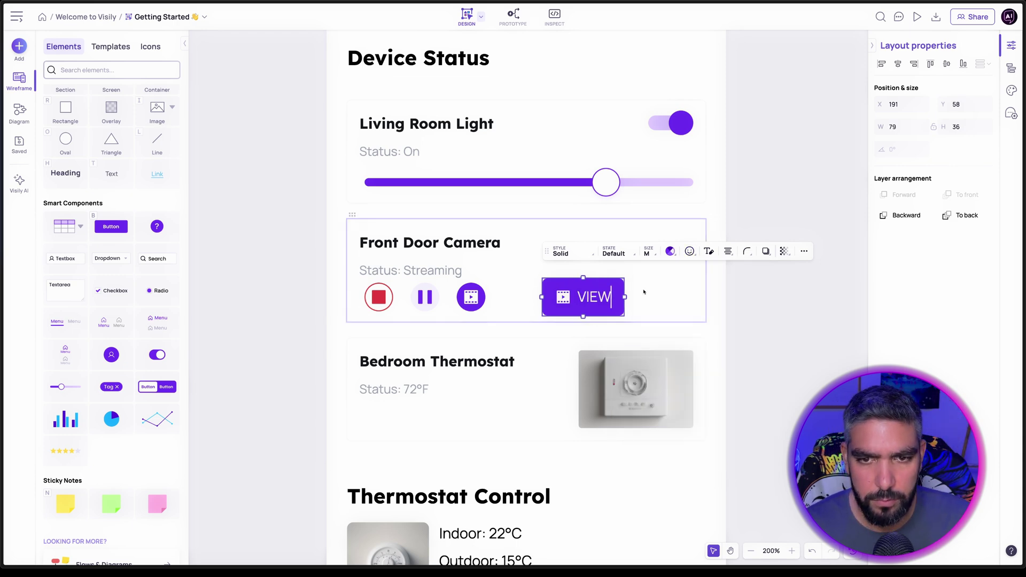
Replace the film icon on the third round camera button with a play triangle, searching for "play".
{"action": "left_click", "coordinate": [476, 297]}
{"action": "left_click", "coordinate": [604, 255]}
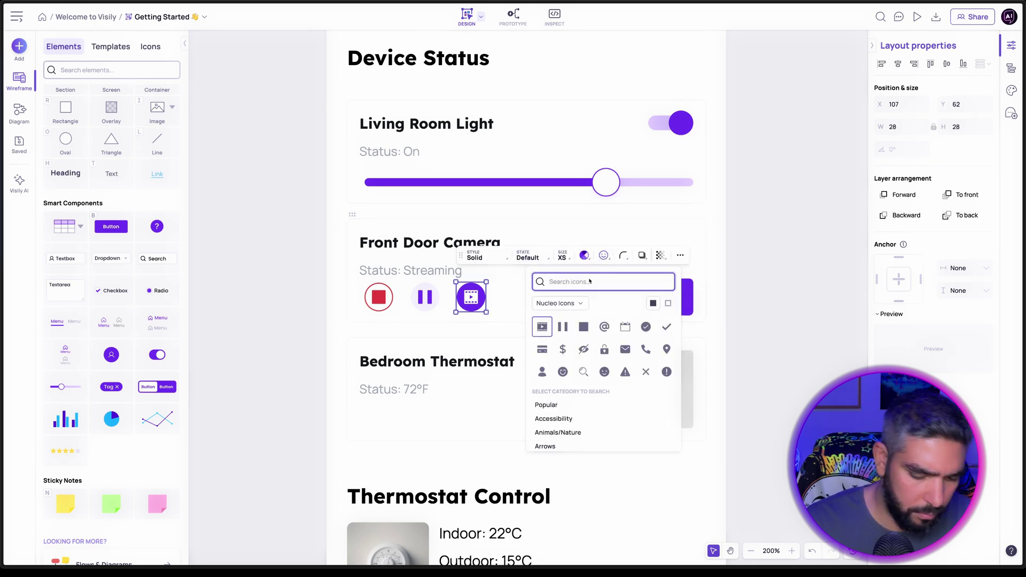
{"action": "type", "text": "play"}
{"action": "left_click", "coordinate": [584, 327]}
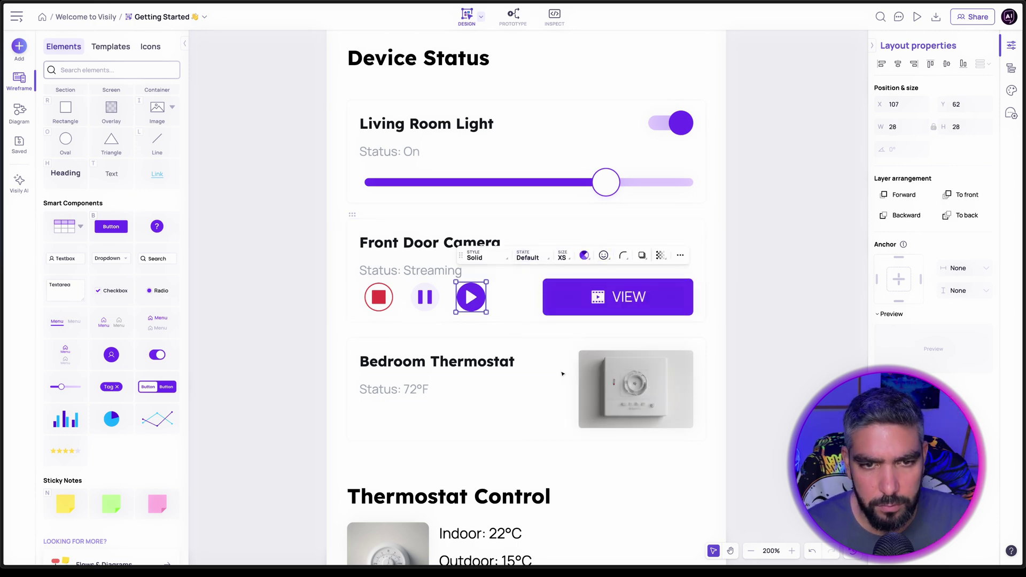
Reduce the VIEW button to 147 by 32 and align it with the round camera buttons and the card's right margin.
{"action": "left_click", "coordinate": [745, 277]}
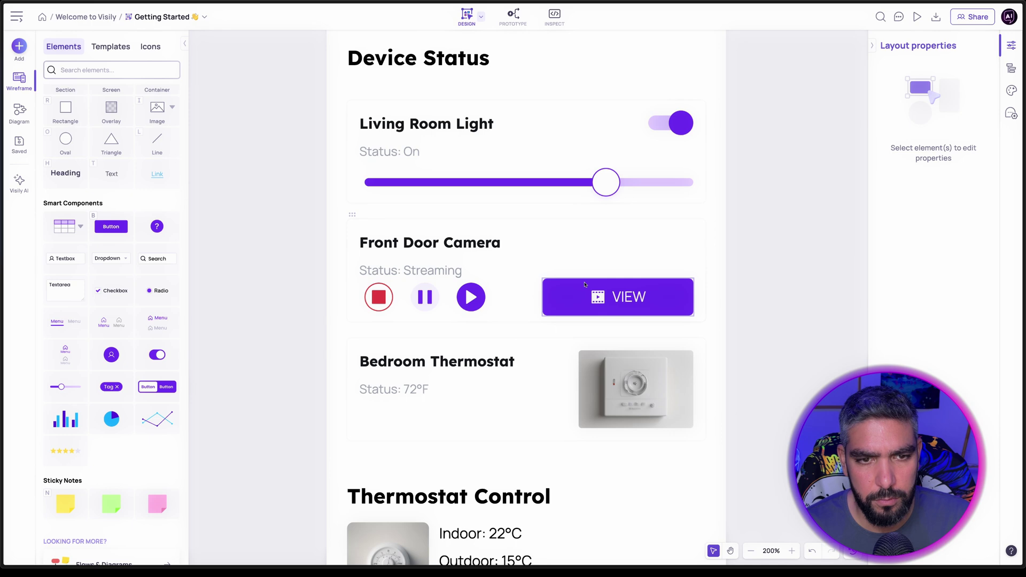
{"action": "left_click_drag", "start_coordinate": [584, 285], "coordinate": [629, 295]}
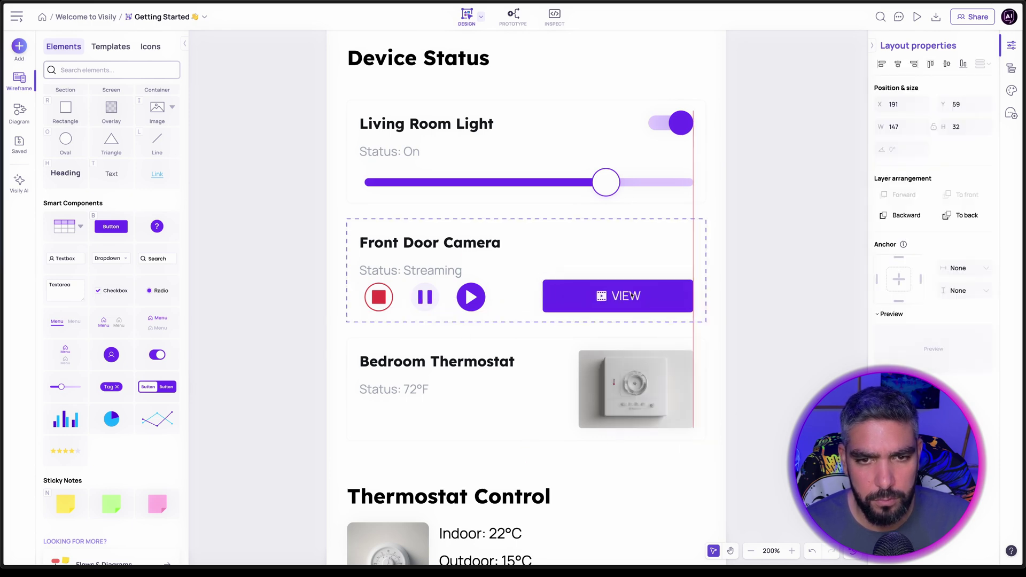
Bottom-align the three round camera buttons with the VIEW button, set its height to 28 and place the row slightly lower in the card.
{"action": "left_click", "coordinate": [728, 300]}
{"action": "left_click_drag", "start_coordinate": [700, 320], "coordinate": [369, 302]}
{"action": "left_click", "coordinate": [498, 251]}
{"action": "left_click", "coordinate": [533, 288]}
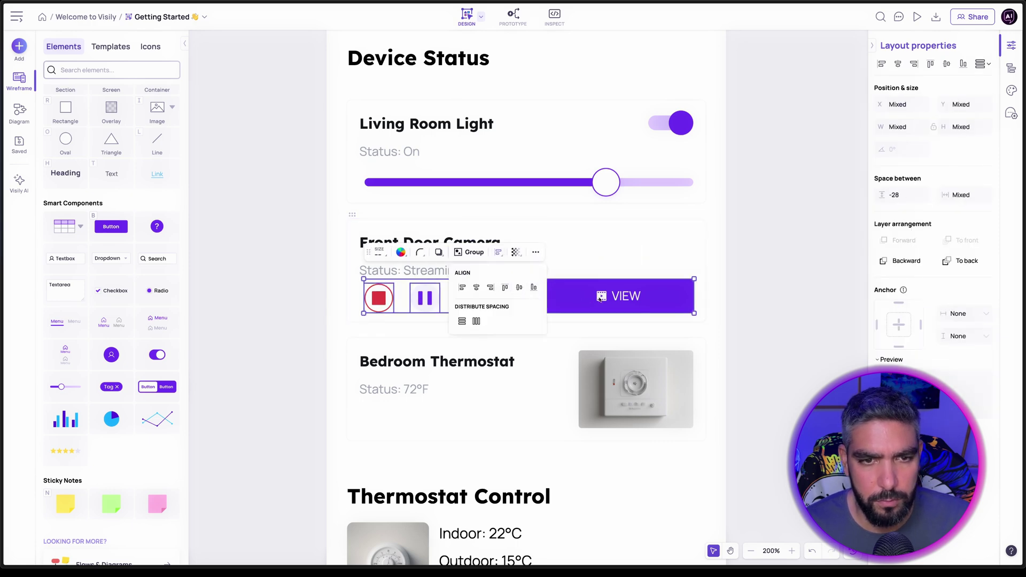
{"action": "left_click", "coordinate": [567, 298]}
{"action": "left_click", "coordinate": [509, 299]}
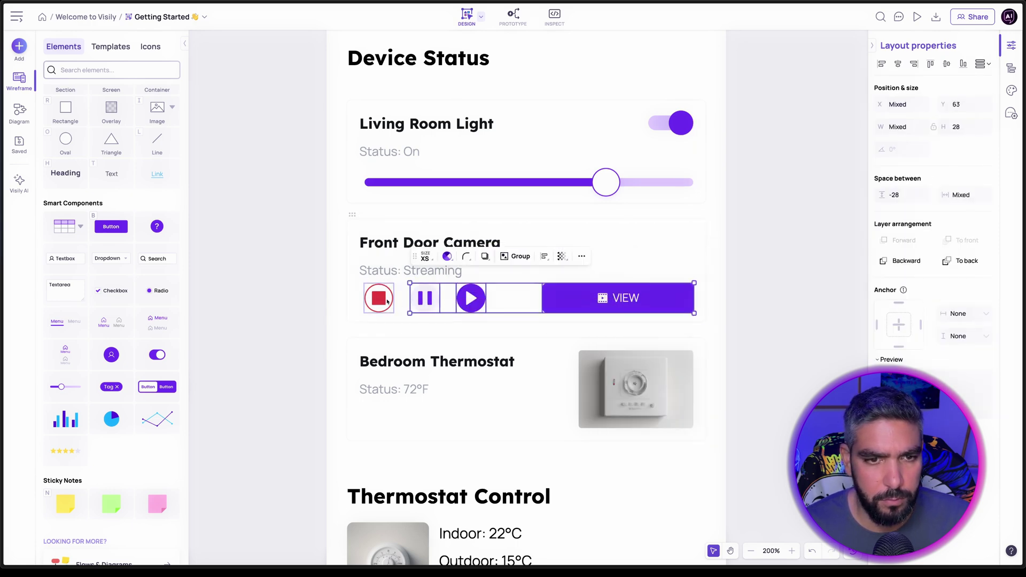
{"action": "left_click", "coordinate": [784, 307]}
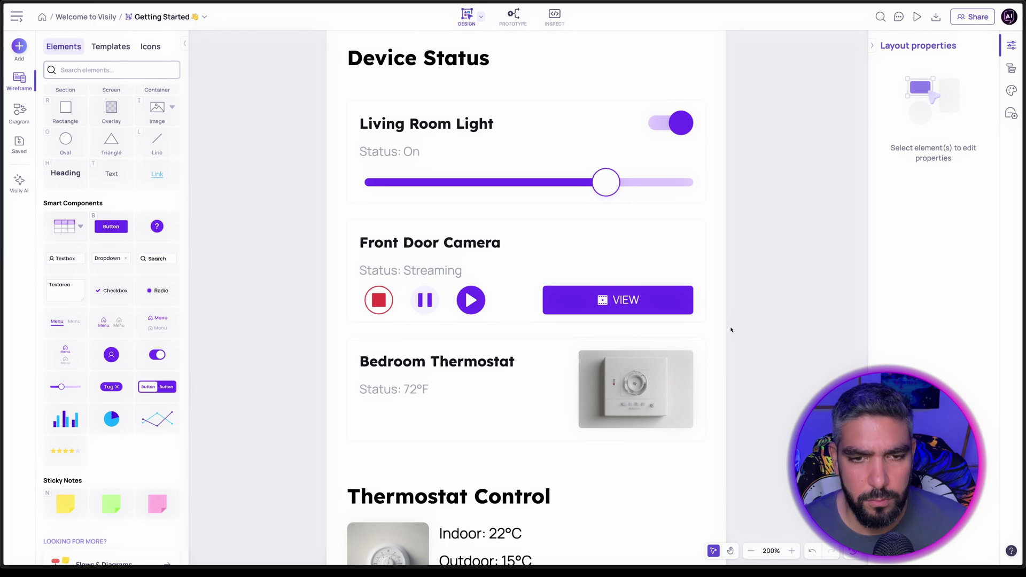
Examine the project theme's main, semantic and gray colors in the theme editor, and leave it without changing anything.
{"action": "scroll", "coordinate": [732, 330], "scroll_direction": "down", "scroll_amount": 1}
{"action": "scroll", "coordinate": [695, 347], "scroll_direction": "down", "scroll_amount": 3}
{"action": "scroll", "coordinate": [737, 321], "scroll_direction": "up", "scroll_amount": 2}
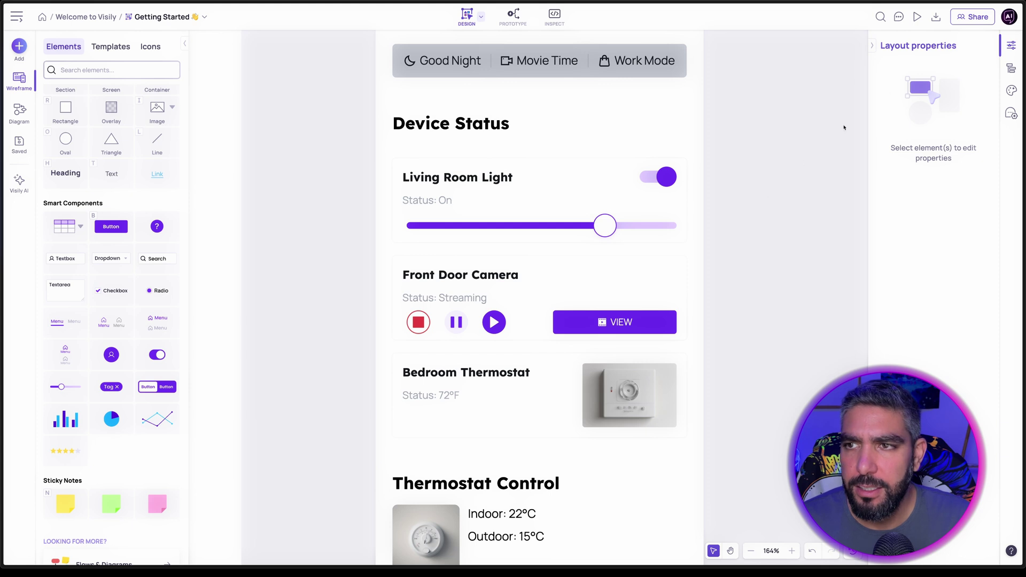
{"action": "left_click", "coordinate": [1011, 90]}
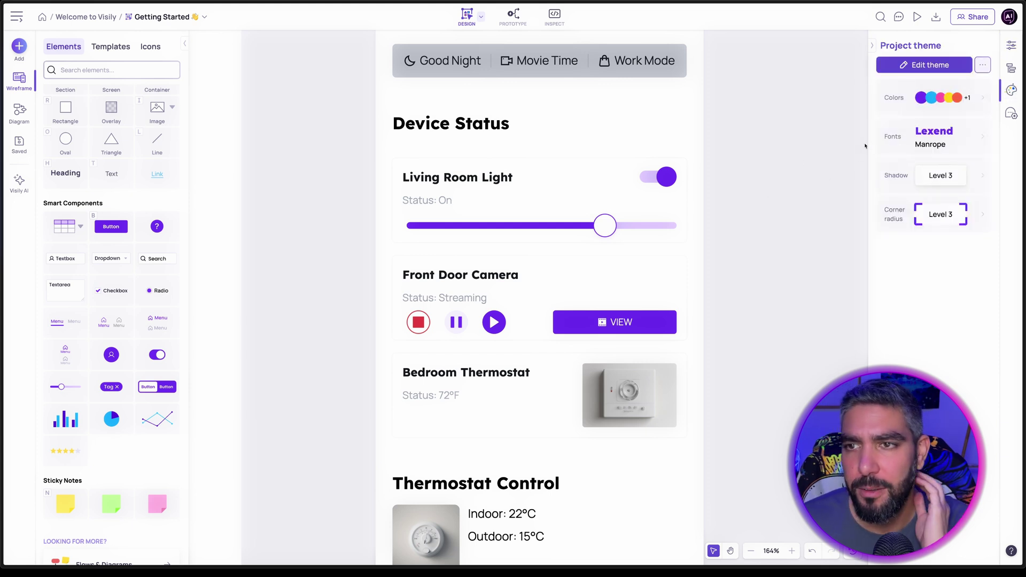
{"action": "left_click", "coordinate": [966, 106]}
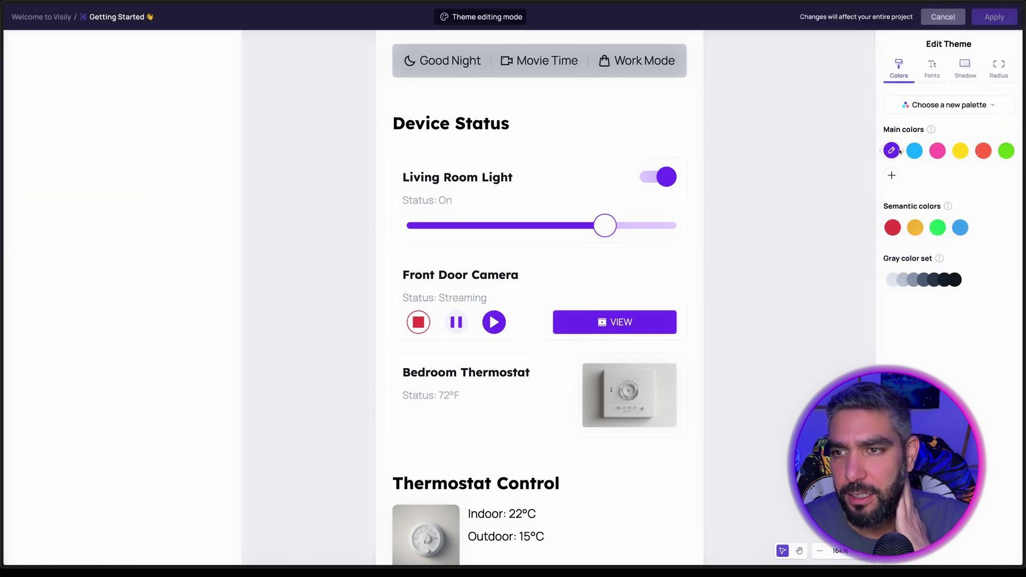
{"action": "mouse_move", "coordinate": [947, 150]}
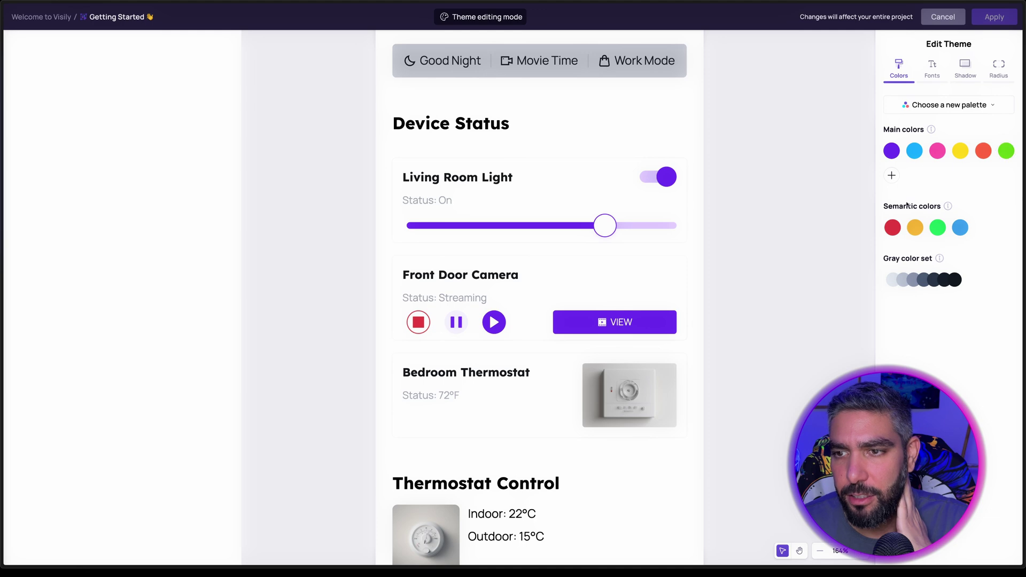
{"action": "left_click", "coordinate": [943, 17]}
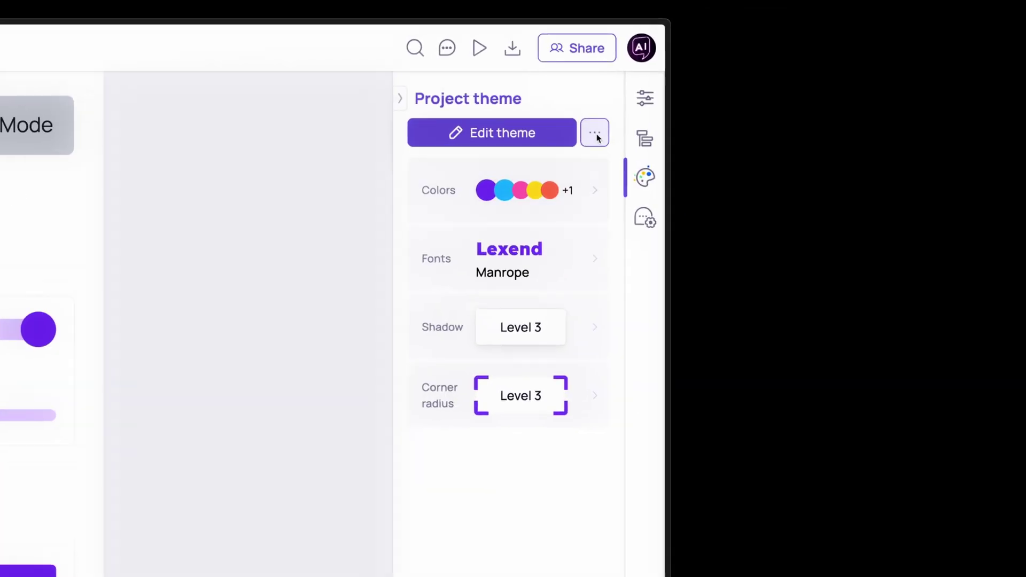
Browse the preset themes in the theme library and close it without picking one.
{"action": "left_click", "coordinate": [895, 78]}
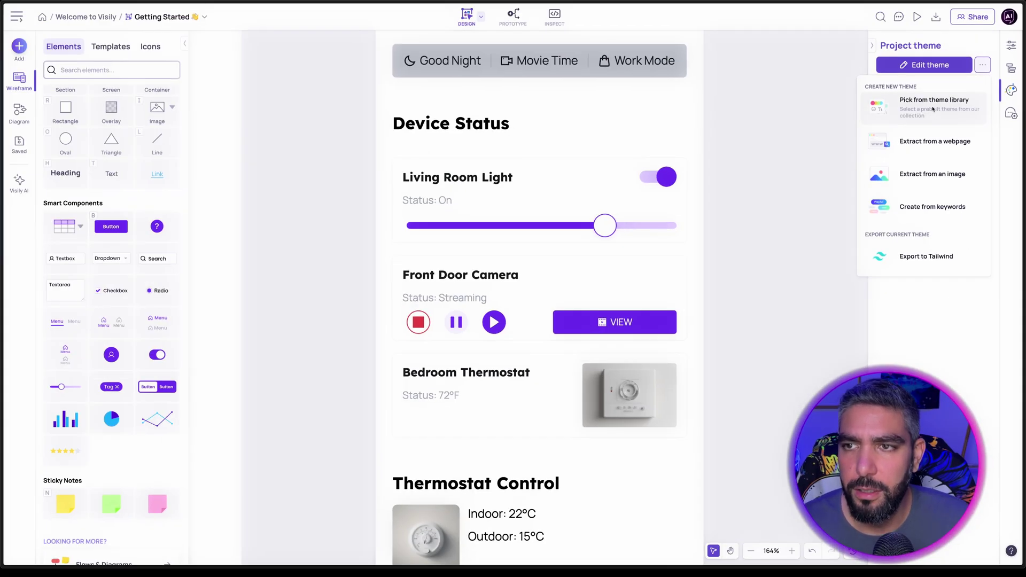
{"action": "left_click", "coordinate": [933, 109]}
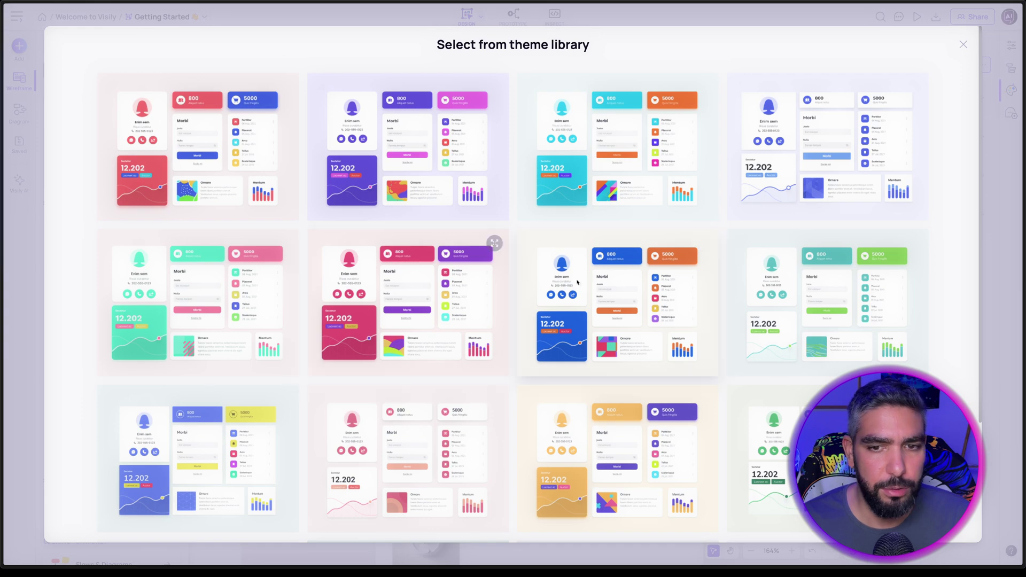
{"action": "scroll", "coordinate": [577, 283], "scroll_direction": "down", "scroll_amount": 3}
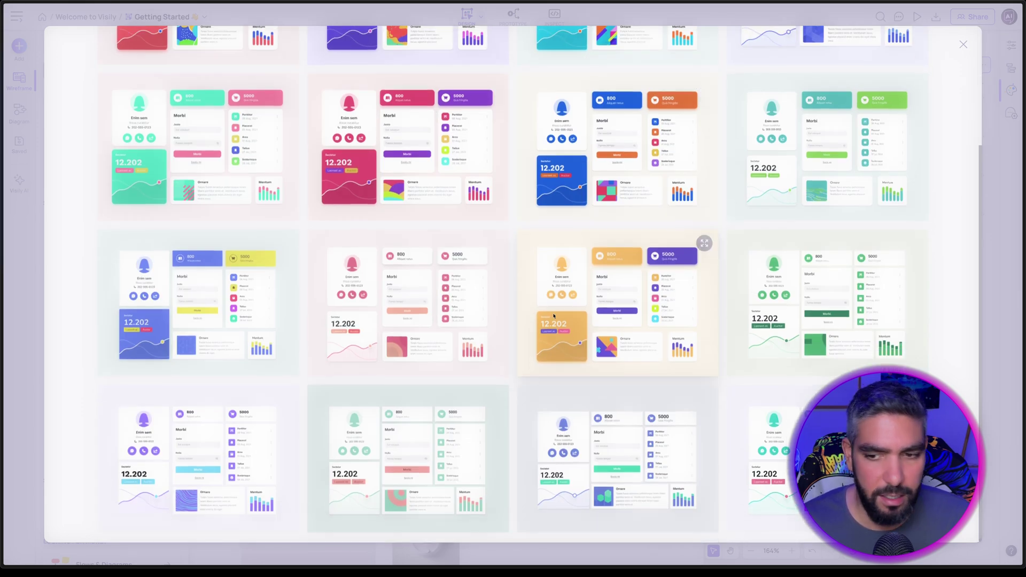
{"action": "scroll", "coordinate": [554, 316], "scroll_direction": "up", "scroll_amount": 3}
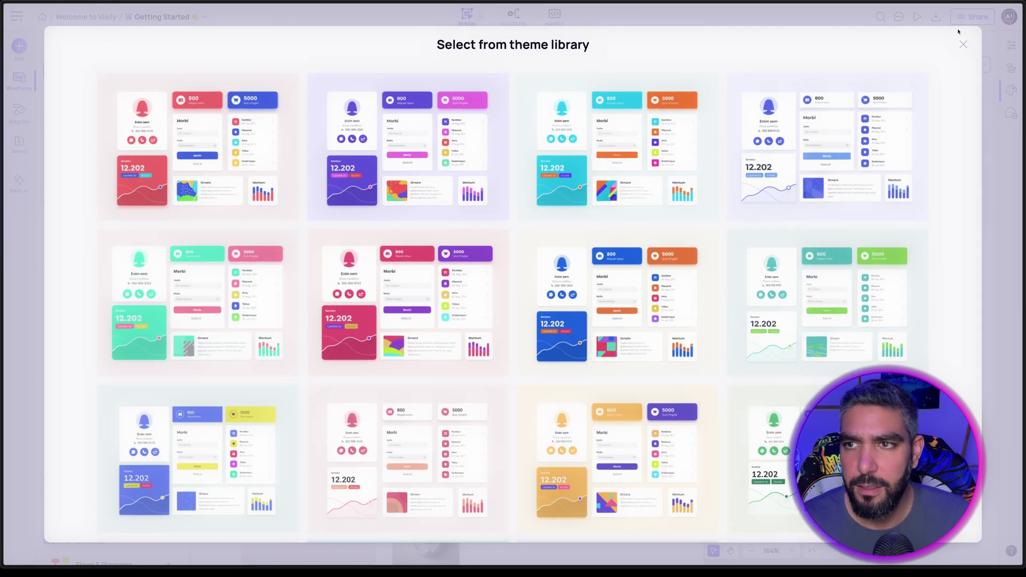
{"action": "left_click", "coordinate": [963, 44]}
Extract a theme from the PayPal webpage by entering "paypal" as the address.
{"action": "left_click", "coordinate": [984, 65]}
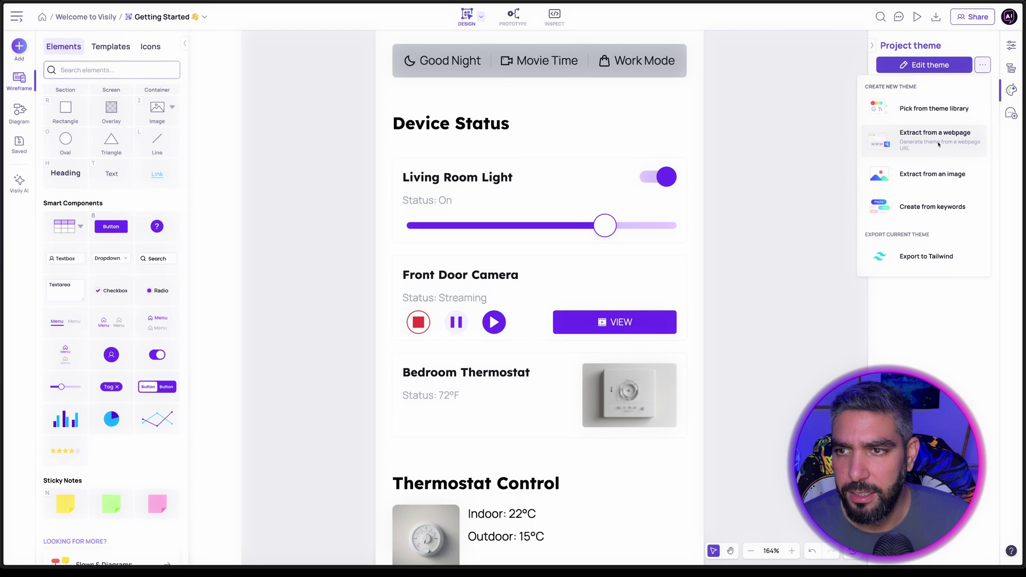
{"action": "left_click", "coordinate": [938, 143]}
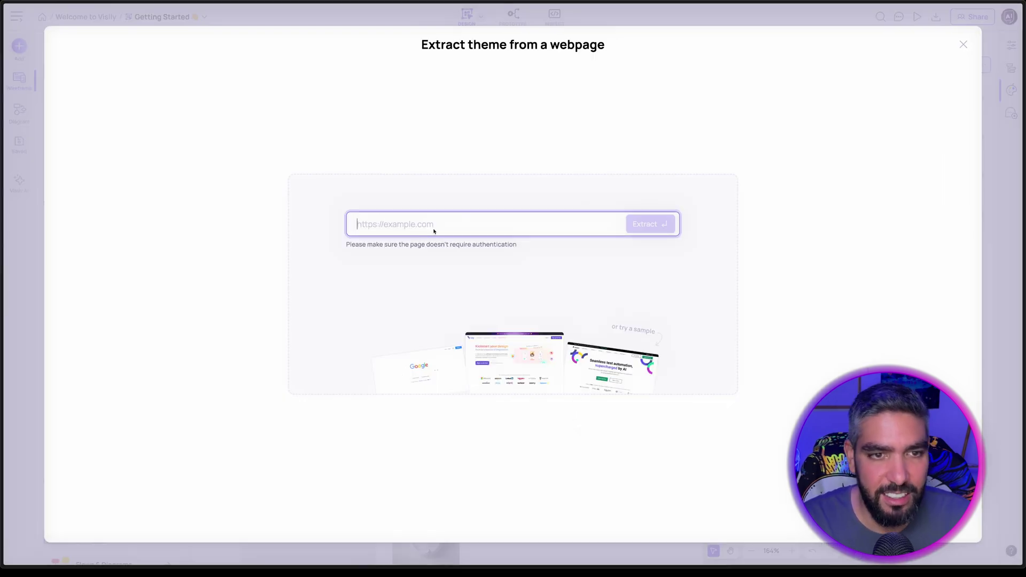
{"action": "type", "text": "paypal"}
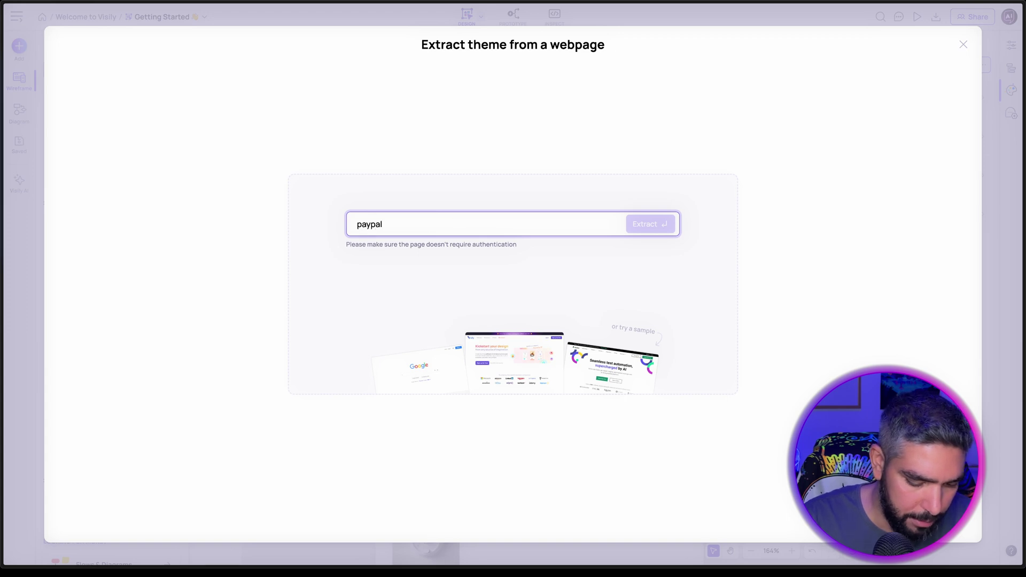
{"action": "key", "text": "Return"}
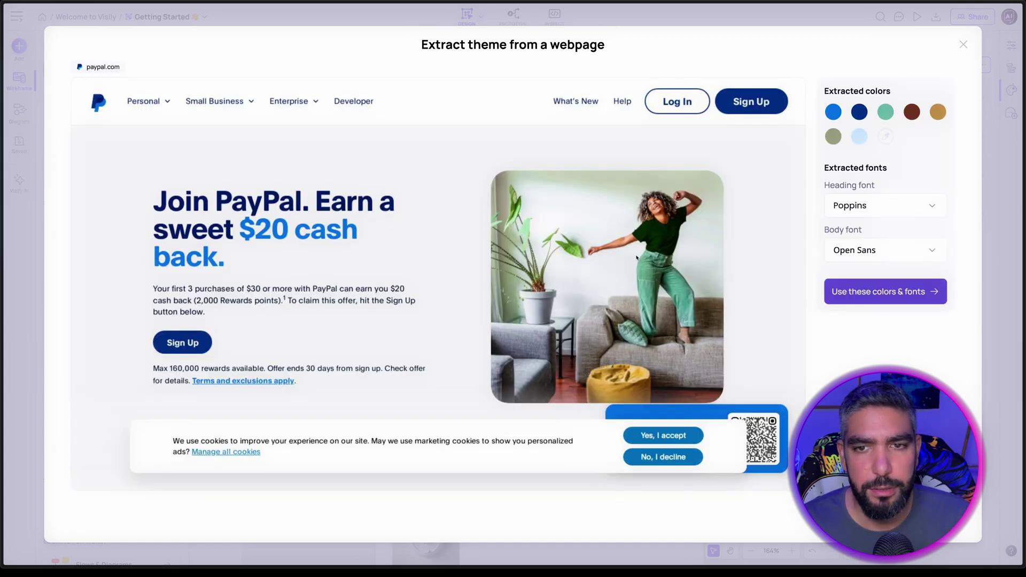
Remove the gold, olive and dark red extracted colors, check the heading font options, and use the remaining colors and fonts as the project theme.
{"action": "mouse_move", "coordinate": [837, 111]}
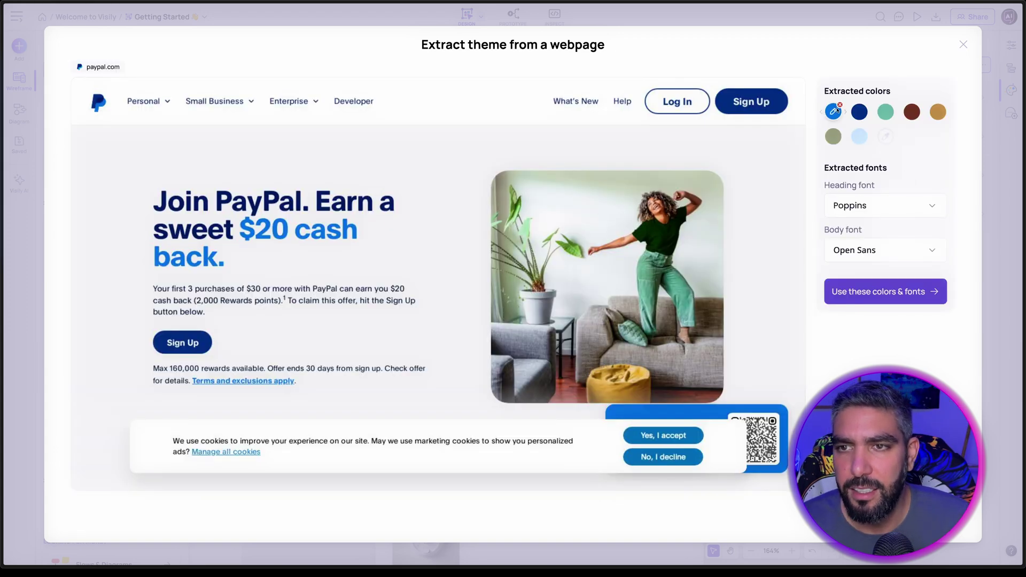
{"action": "mouse_move", "coordinate": [938, 114]}
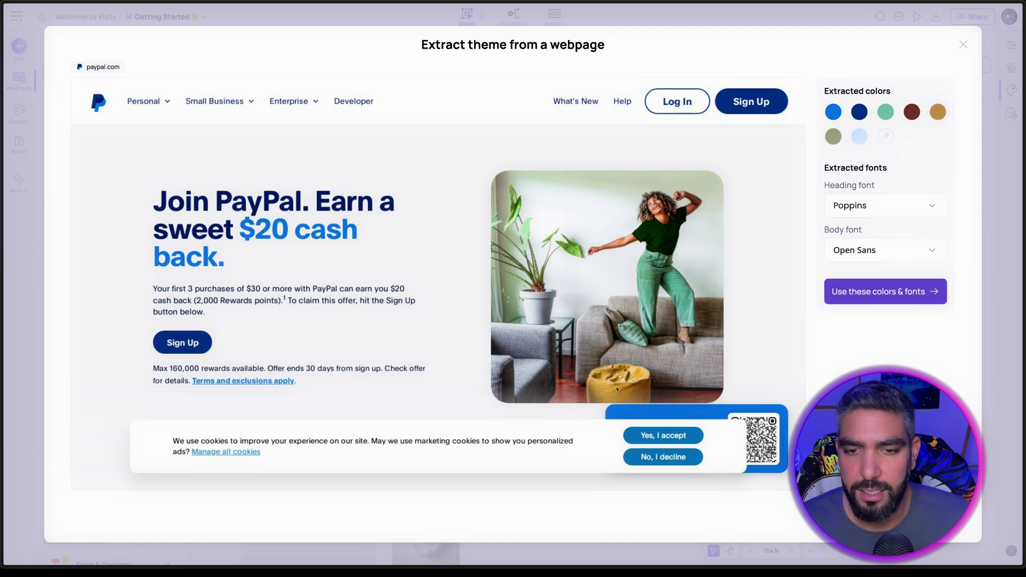
{"action": "left_click", "coordinate": [944, 105]}
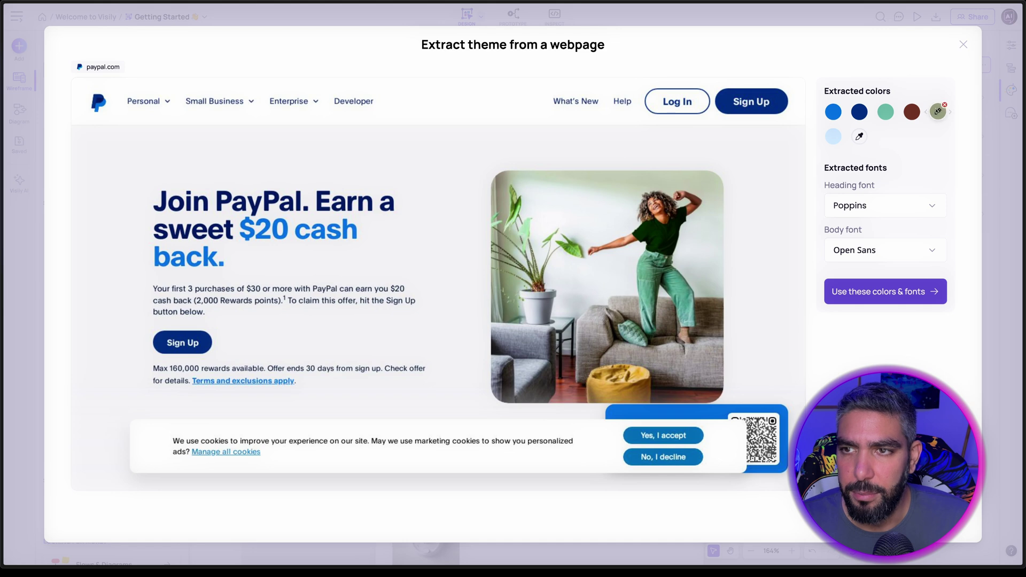
{"action": "left_click", "coordinate": [918, 105]}
{"action": "left_click", "coordinate": [918, 106]}
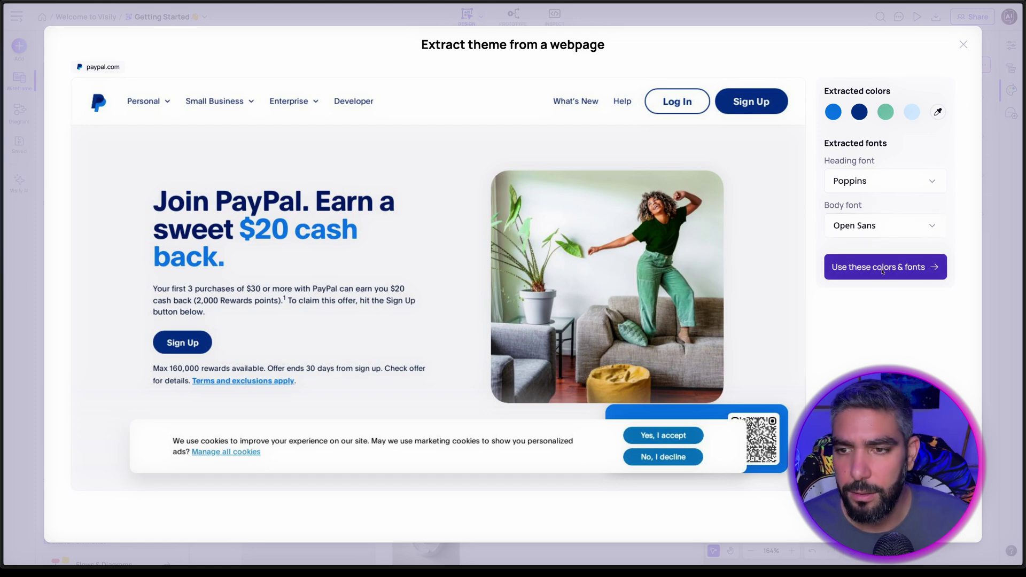
{"action": "left_click", "coordinate": [910, 176]}
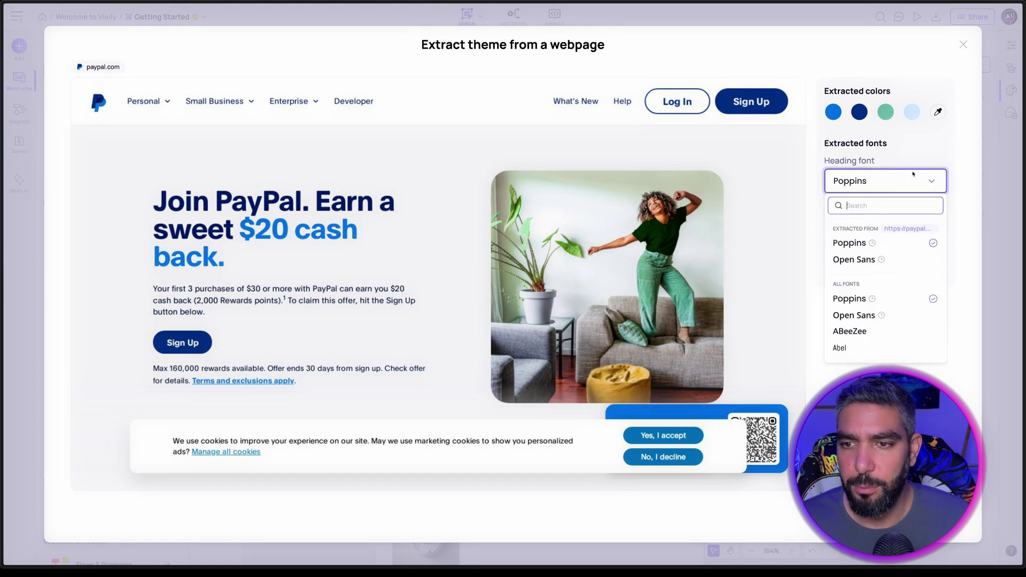
{"action": "left_click", "coordinate": [910, 176]}
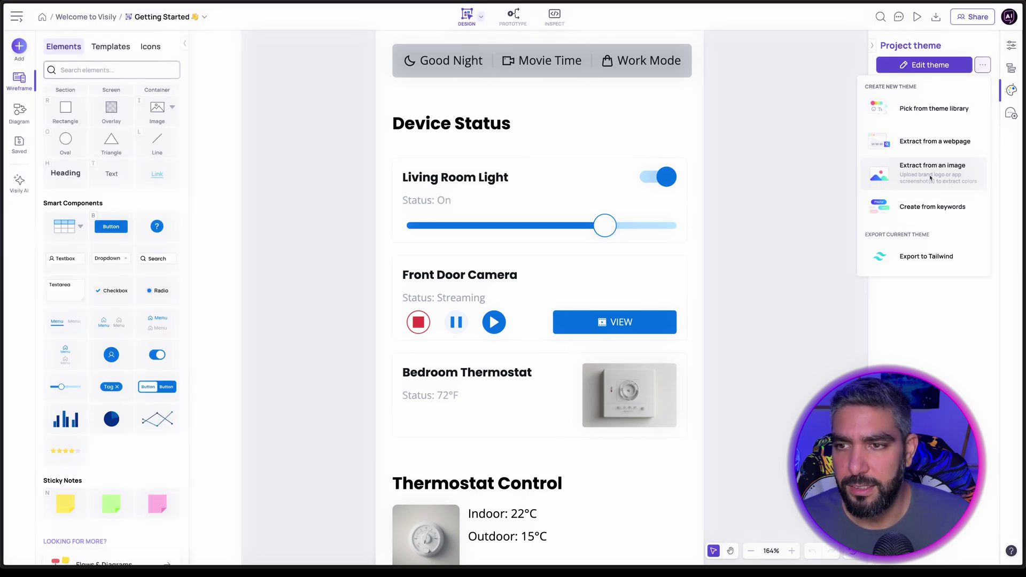
Generate a theme from the keywords Modern, Bold and Professional, with "technology" as the free-text description.
{"action": "left_click", "coordinate": [922, 214]}
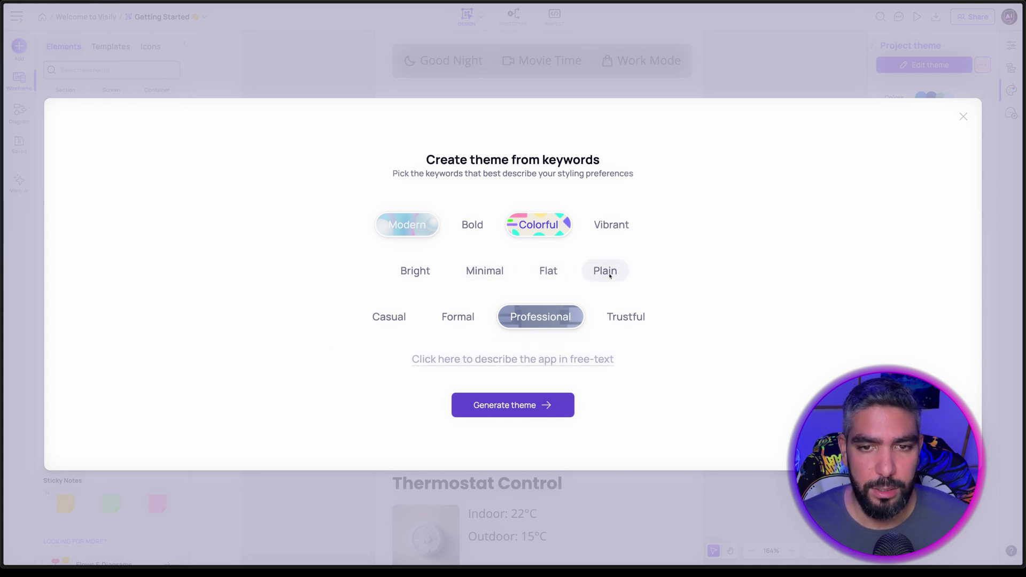
{"action": "left_click", "coordinate": [463, 359]}
{"action": "type", "text": "techn"}
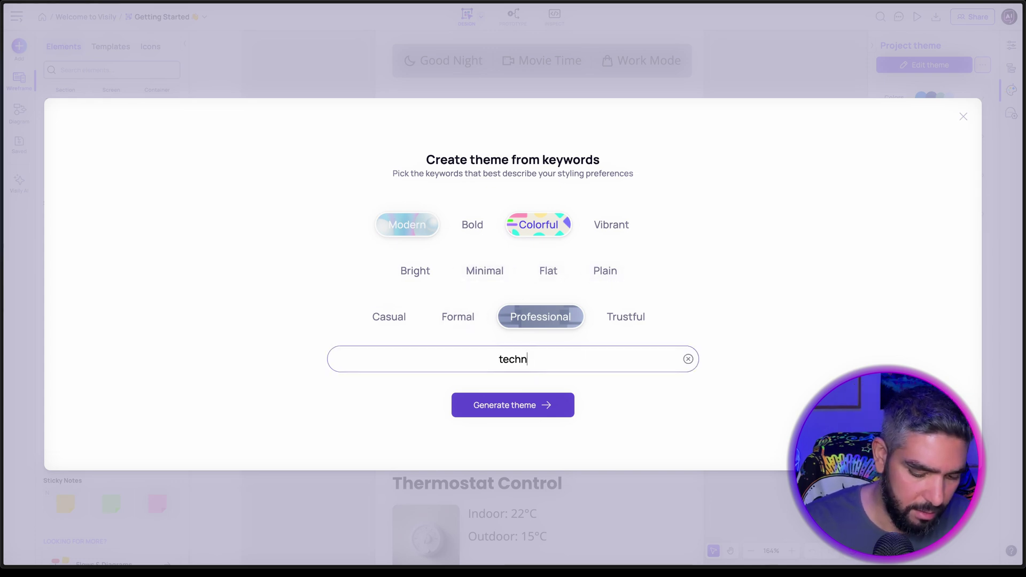
{"action": "type", "text": "ology, modern,"}
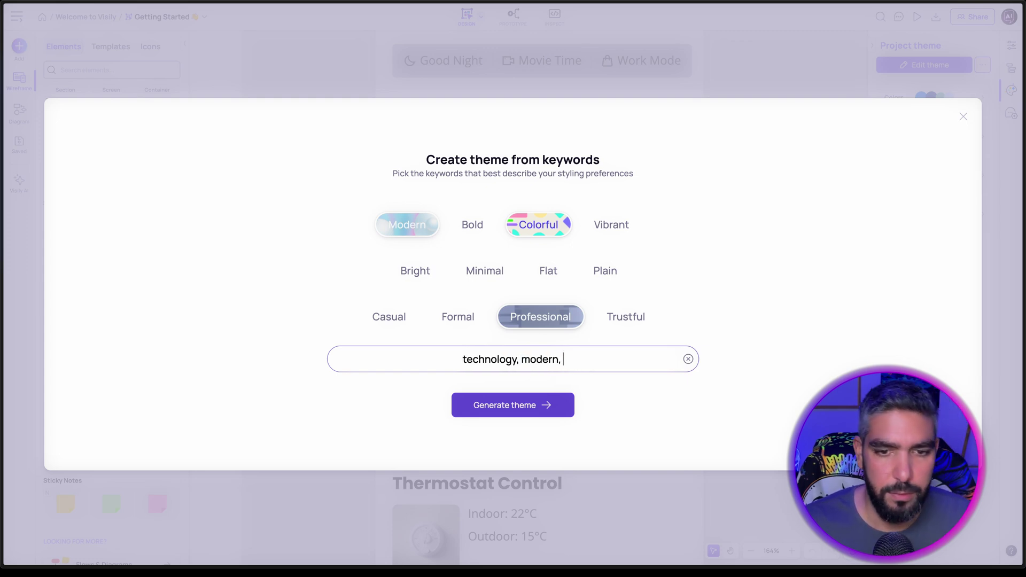
{"action": "left_click", "coordinate": [472, 224]}
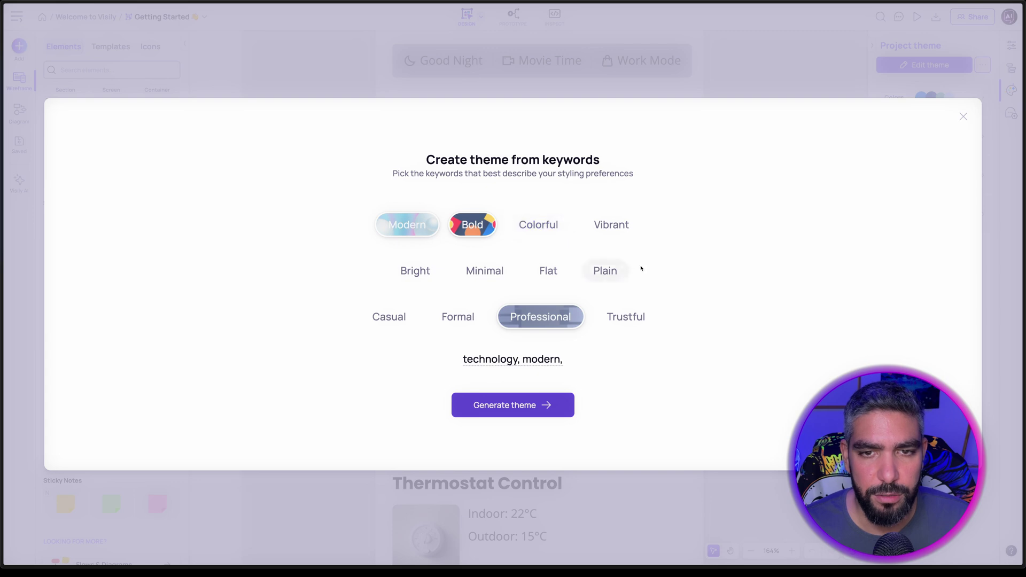
{"action": "left_click_drag", "start_coordinate": [565, 359], "coordinate": [518, 363]}
{"action": "key", "text": "BackSpace"}
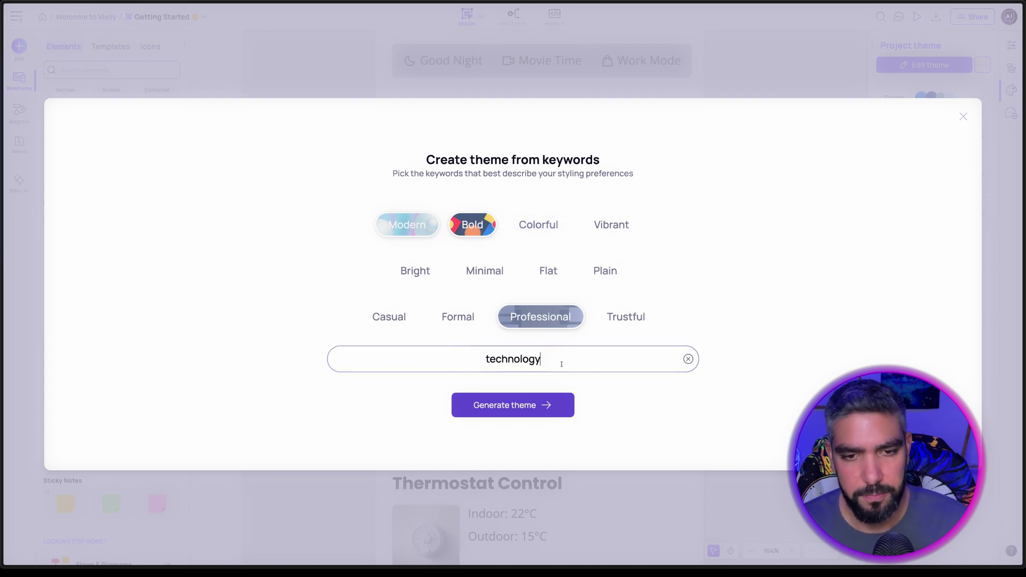
{"action": "left_click", "coordinate": [535, 405]}
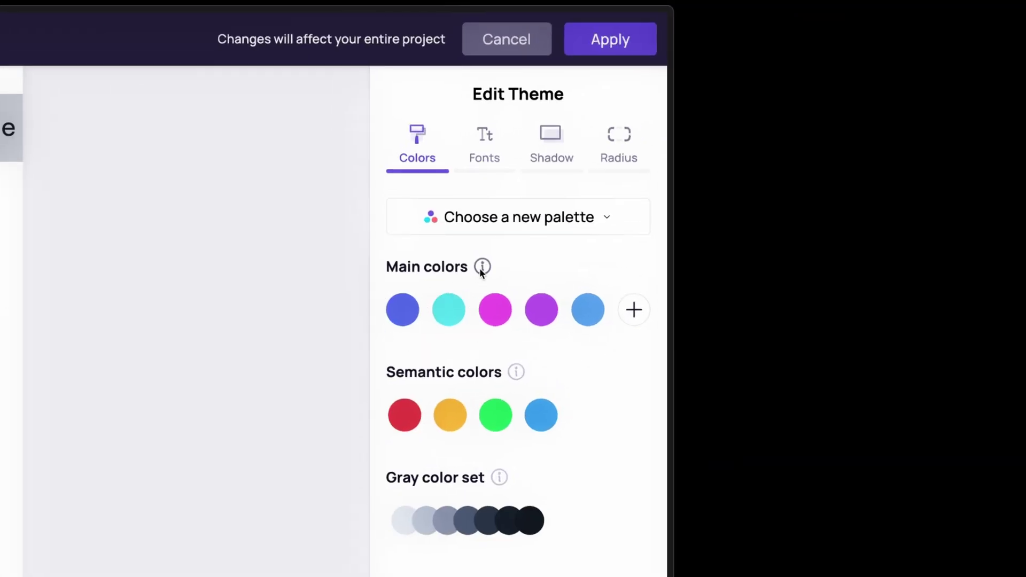
Review the generated theme's fonts, shadow, radius and colors, and apply it to the project.
{"action": "left_click", "coordinate": [491, 152]}
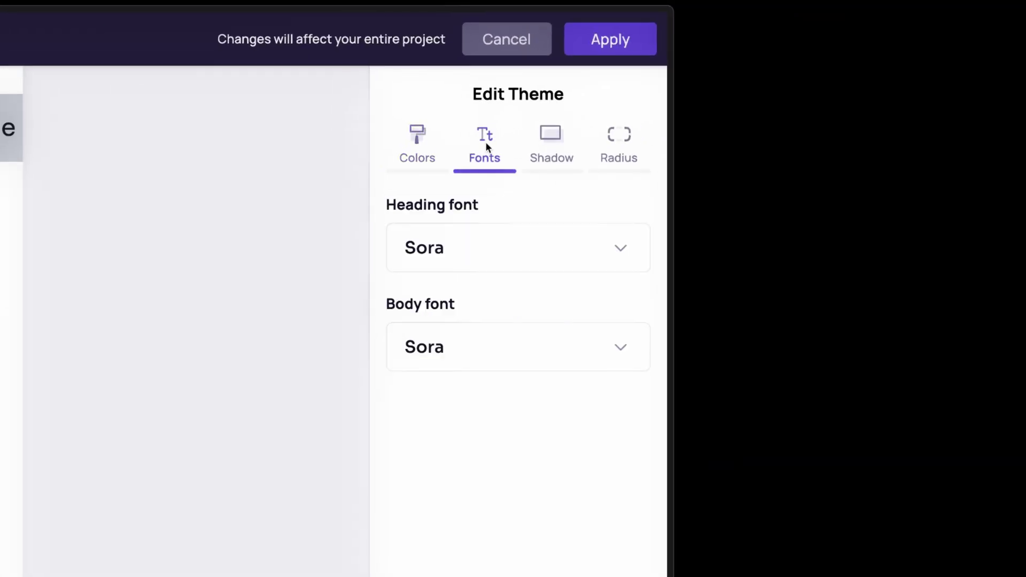
{"action": "left_click", "coordinate": [555, 139]}
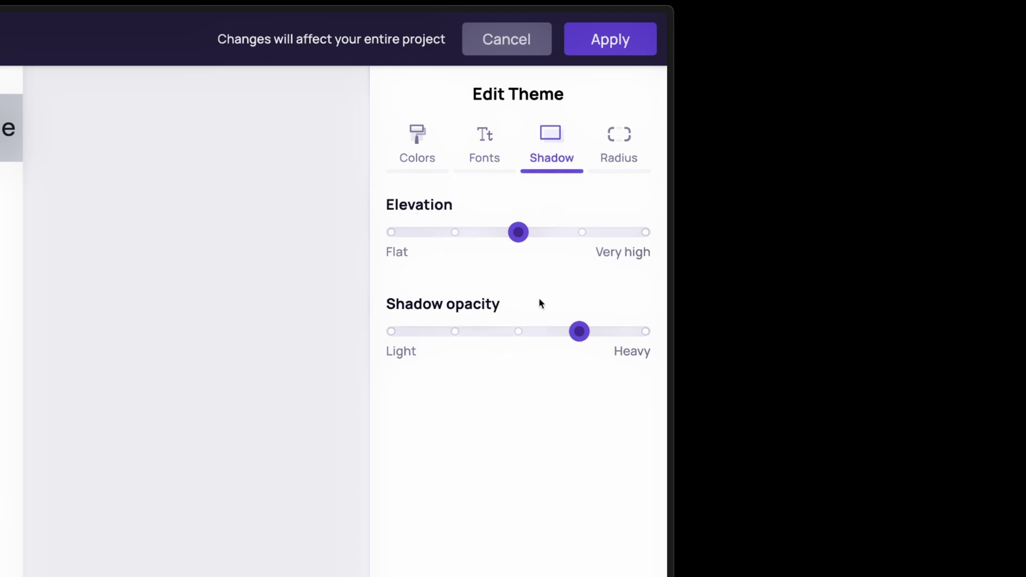
{"action": "left_click", "coordinate": [620, 137]}
{"action": "left_click", "coordinate": [419, 140]}
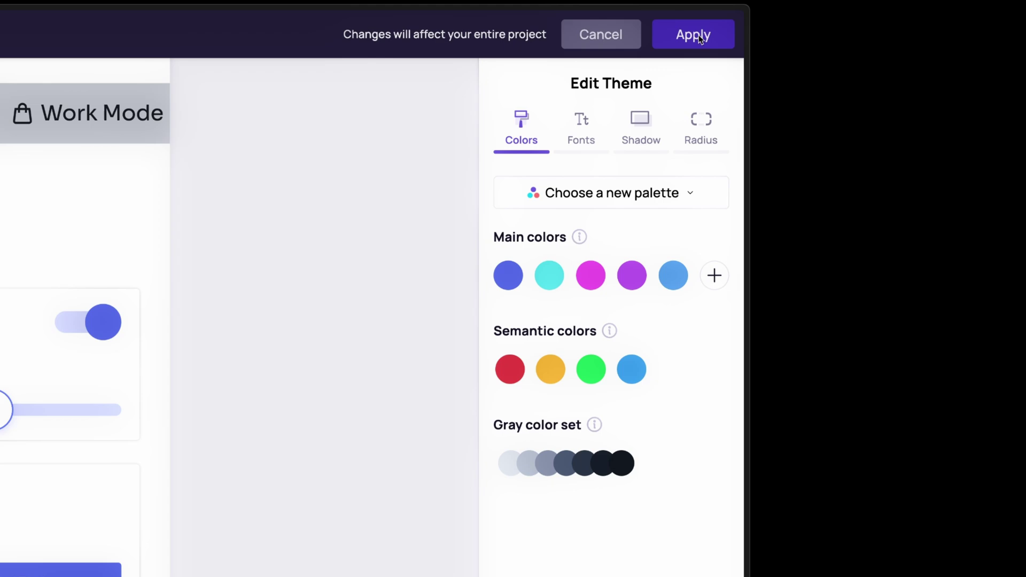
{"action": "left_click", "coordinate": [615, 40]}
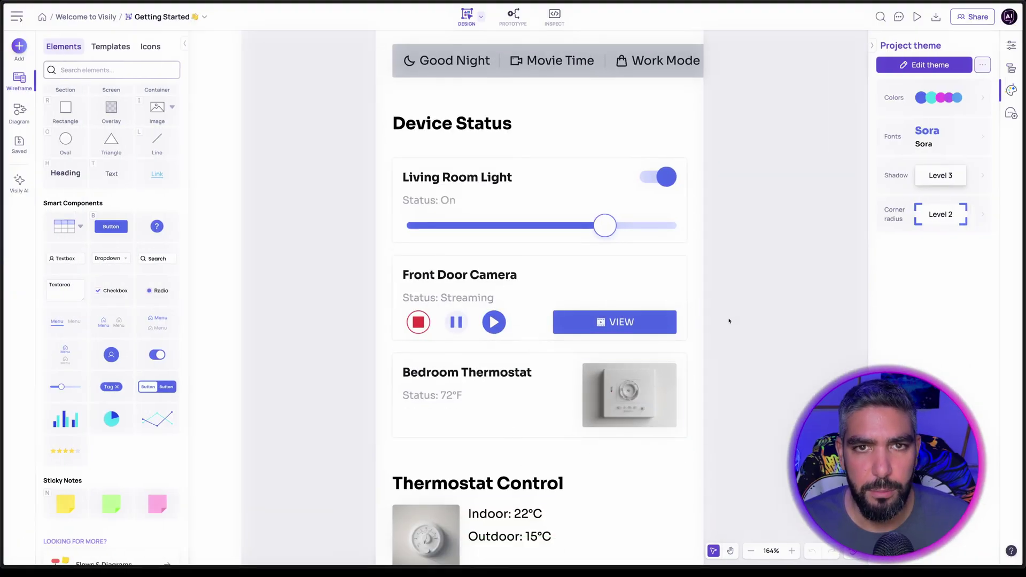
Reorder the theme's main colors, trying magenta in first place and settling on light blue as the primary color.
{"action": "scroll", "coordinate": [728, 320], "scroll_direction": "down", "scroll_amount": 5}
{"action": "scroll", "coordinate": [728, 320], "scroll_direction": "up", "scroll_amount": 3}
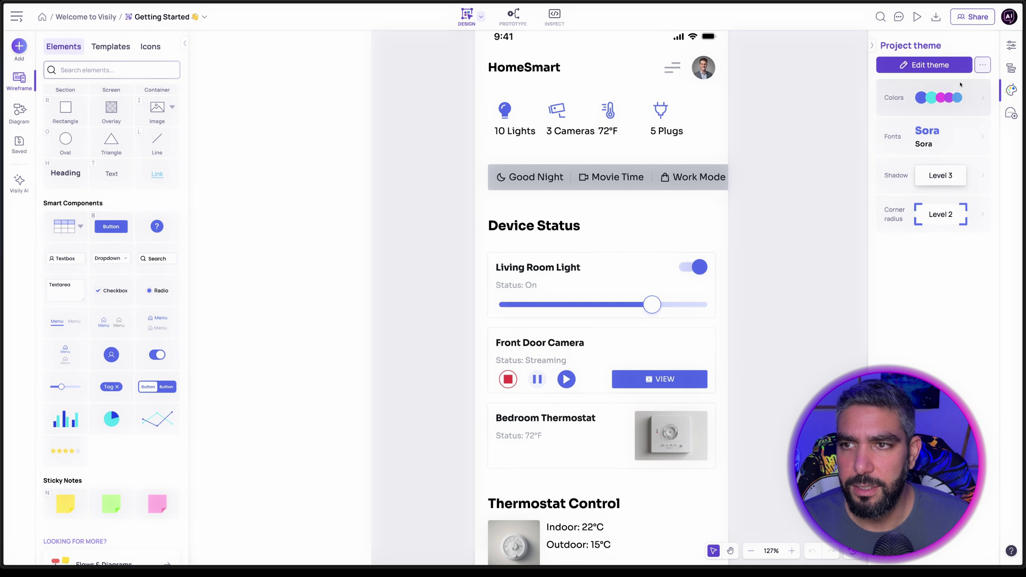
{"action": "left_click", "coordinate": [971, 99]}
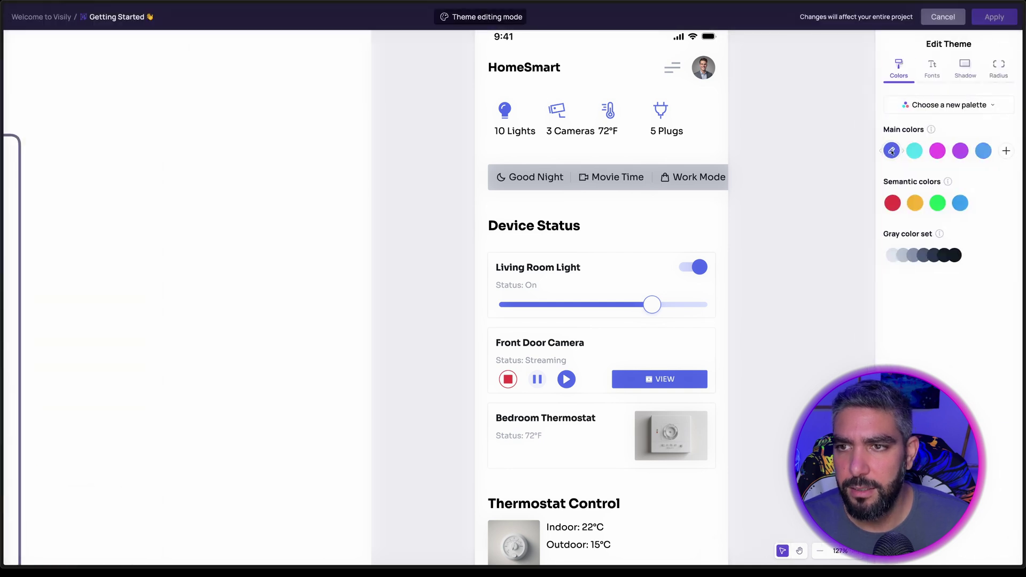
{"action": "left_click_drag", "start_coordinate": [938, 151], "coordinate": [899, 154]}
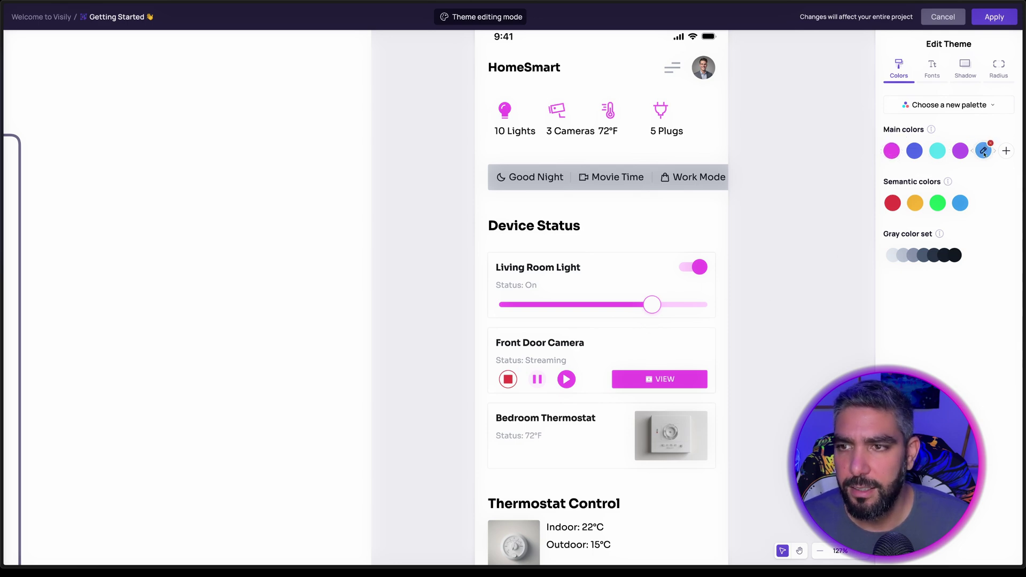
{"action": "left_click_drag", "start_coordinate": [981, 153], "coordinate": [892, 151]}
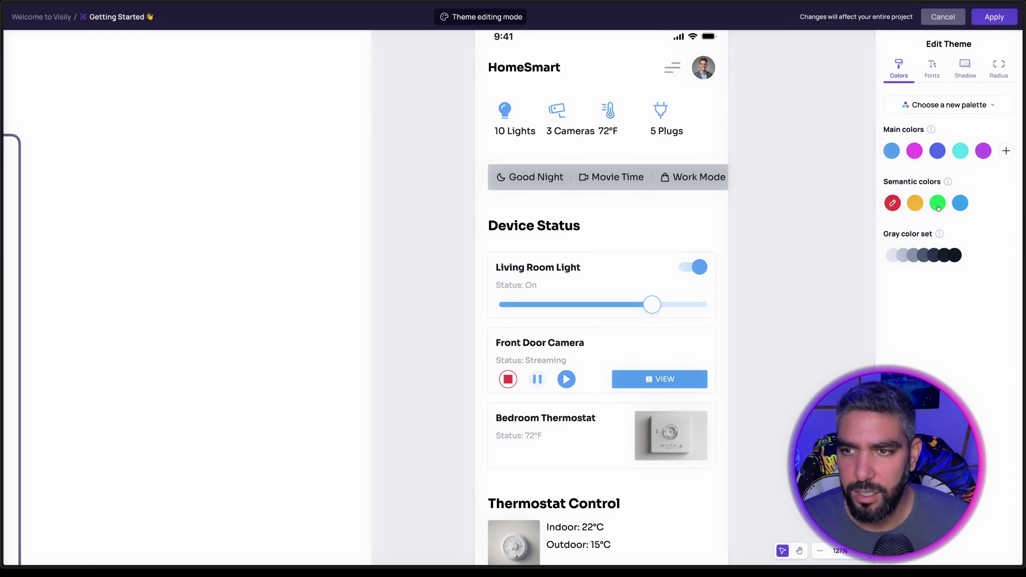
Set the Danger/Error semantic color to the recommended bright red and apply the edited theme to the project.
{"action": "left_click", "coordinate": [894, 203]}
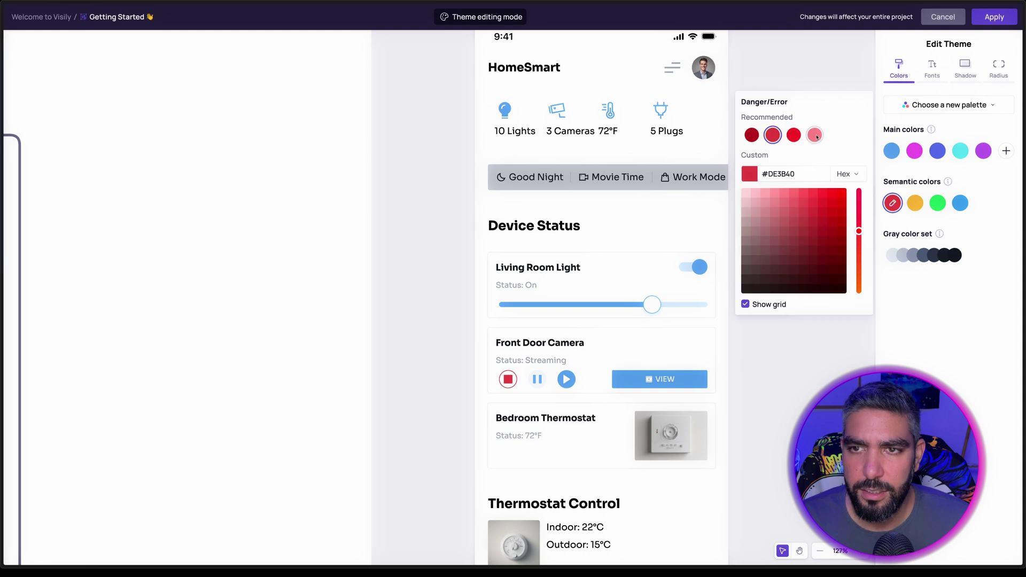
{"action": "left_click", "coordinate": [814, 136]}
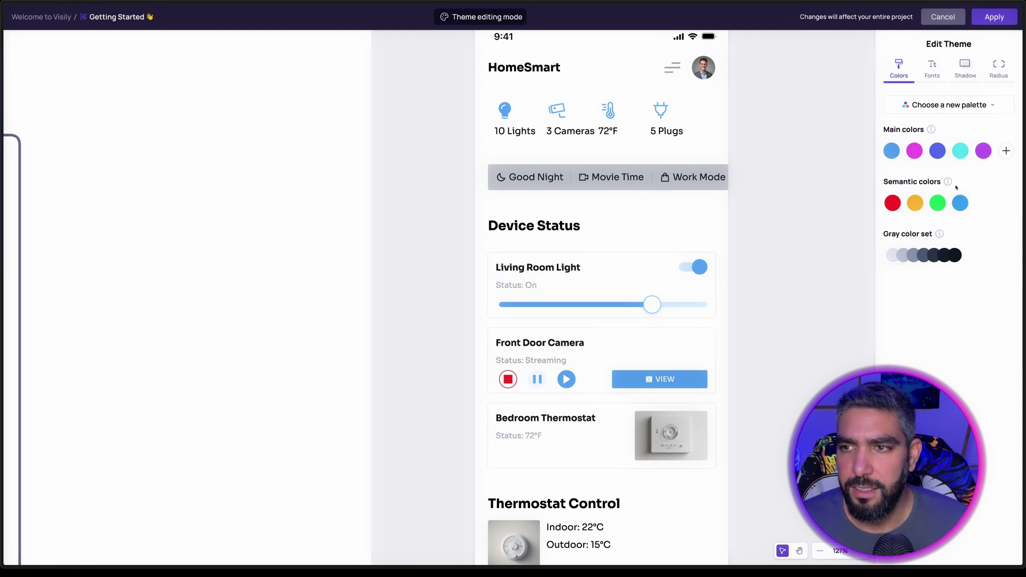
{"action": "left_click", "coordinate": [994, 17]}
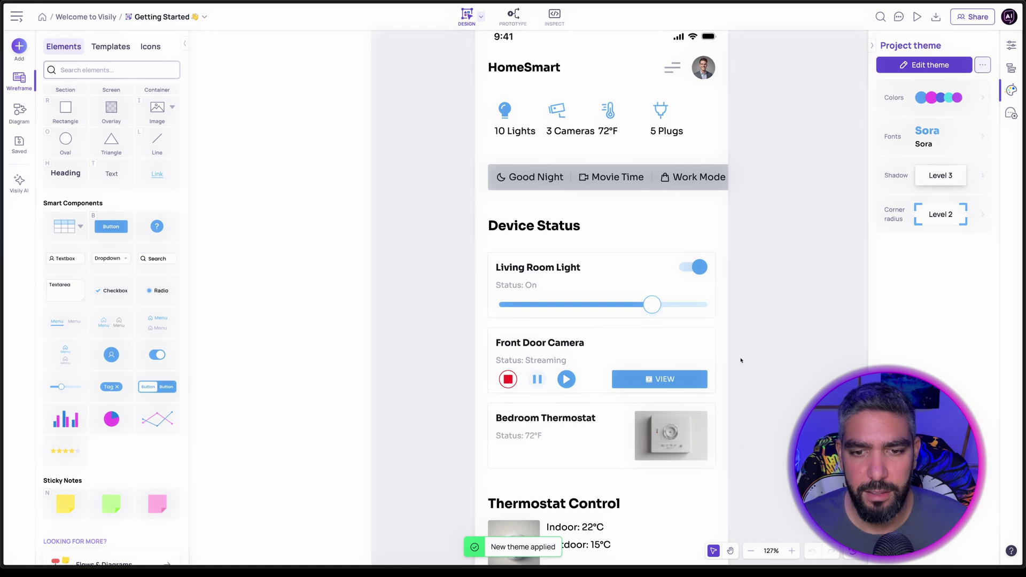
Use Magic Image to find images similar to the Bedroom Thermostat card's picture.
{"action": "scroll", "coordinate": [742, 357], "scroll_direction": "down", "scroll_amount": 3}
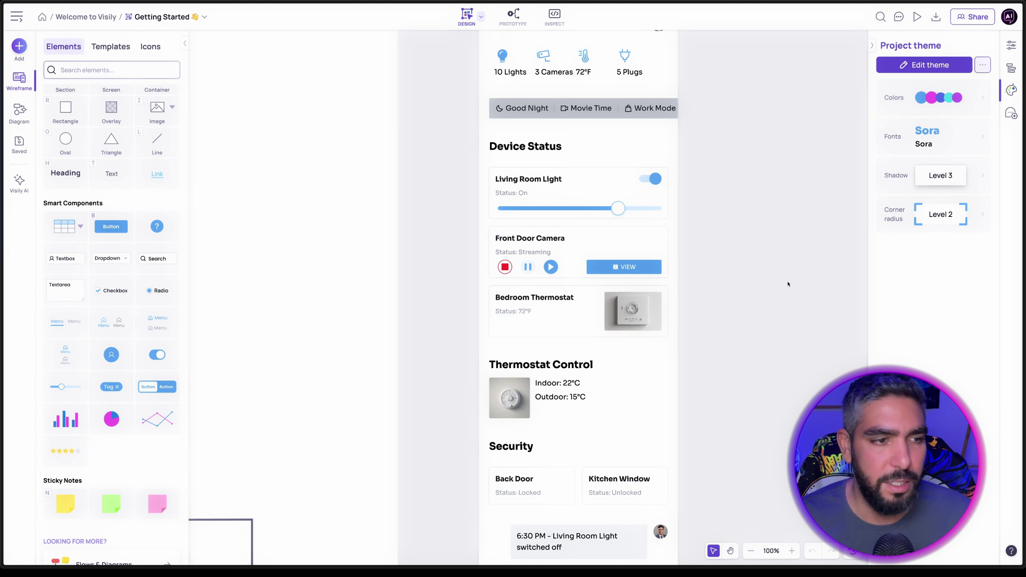
{"action": "left_click", "coordinate": [20, 183]}
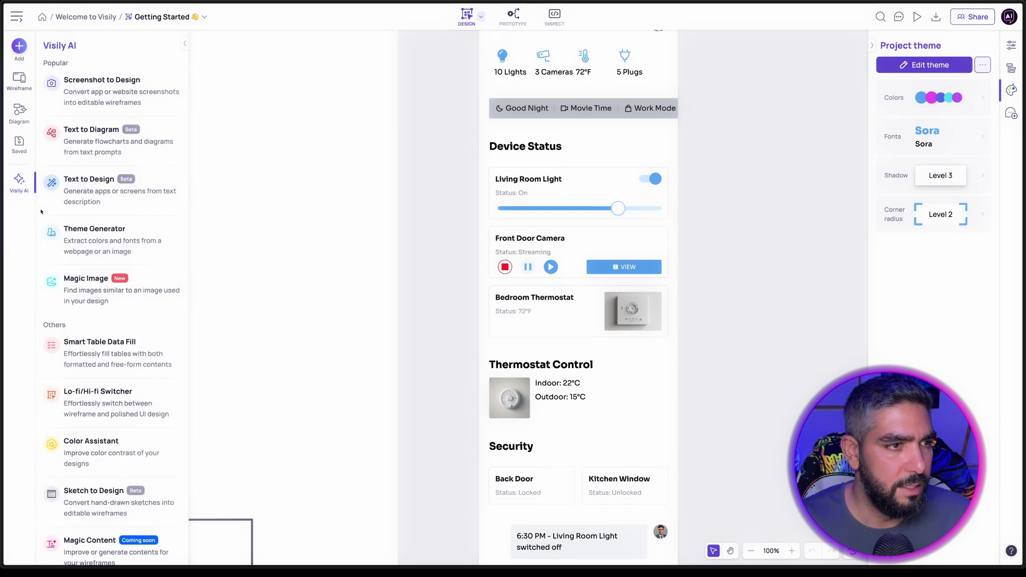
{"action": "mouse_move", "coordinate": [80, 293]}
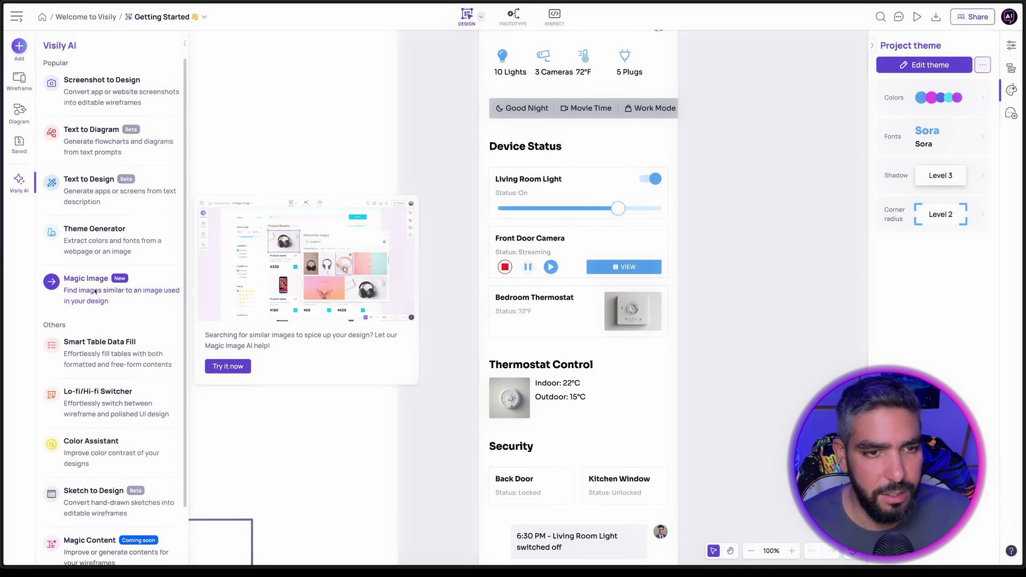
{"action": "scroll", "coordinate": [638, 311], "scroll_direction": "up", "scroll_amount": 5}
{"action": "left_click", "coordinate": [652, 315]}
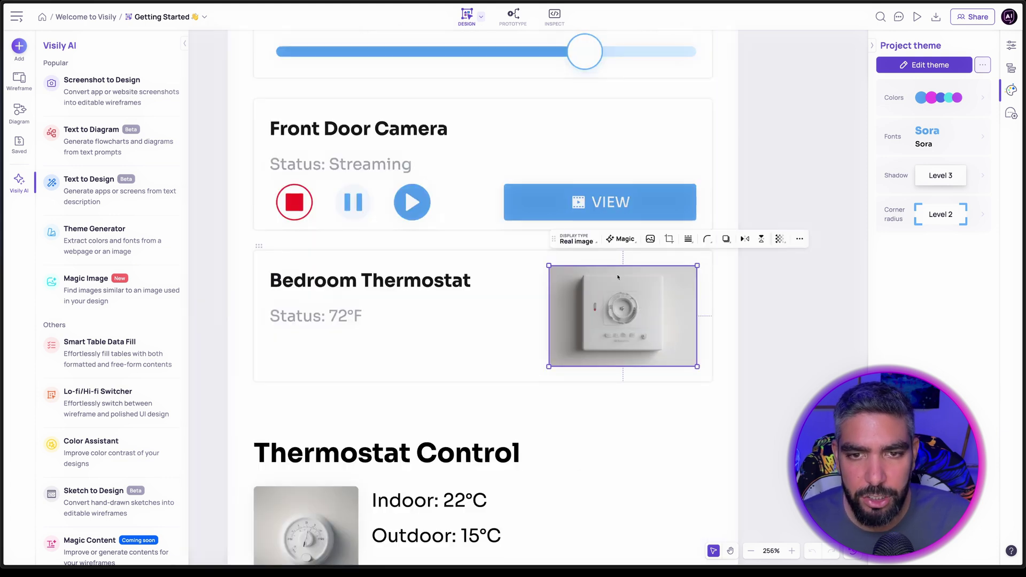
{"action": "left_click", "coordinate": [631, 240]}
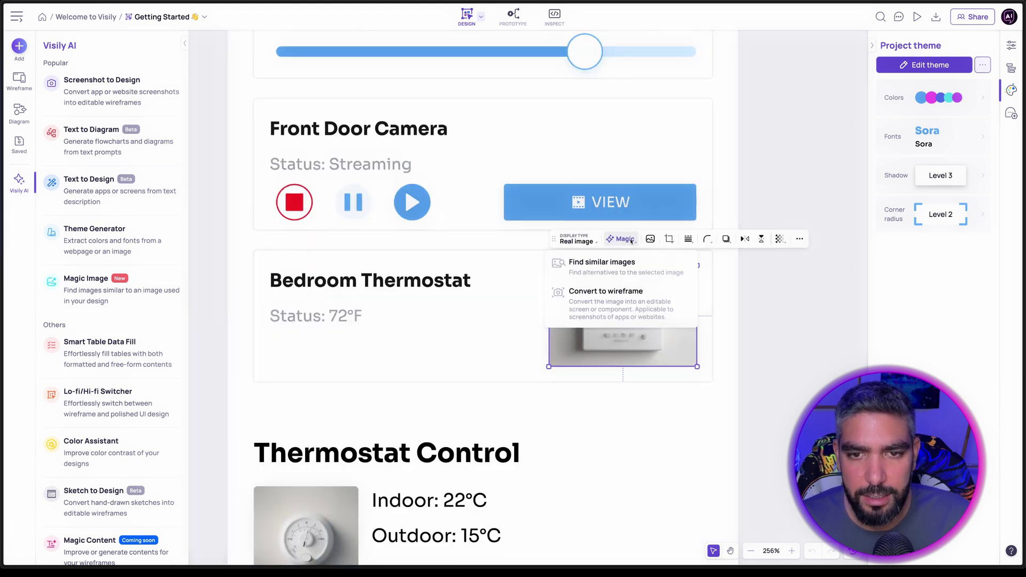
{"action": "left_click", "coordinate": [607, 267]}
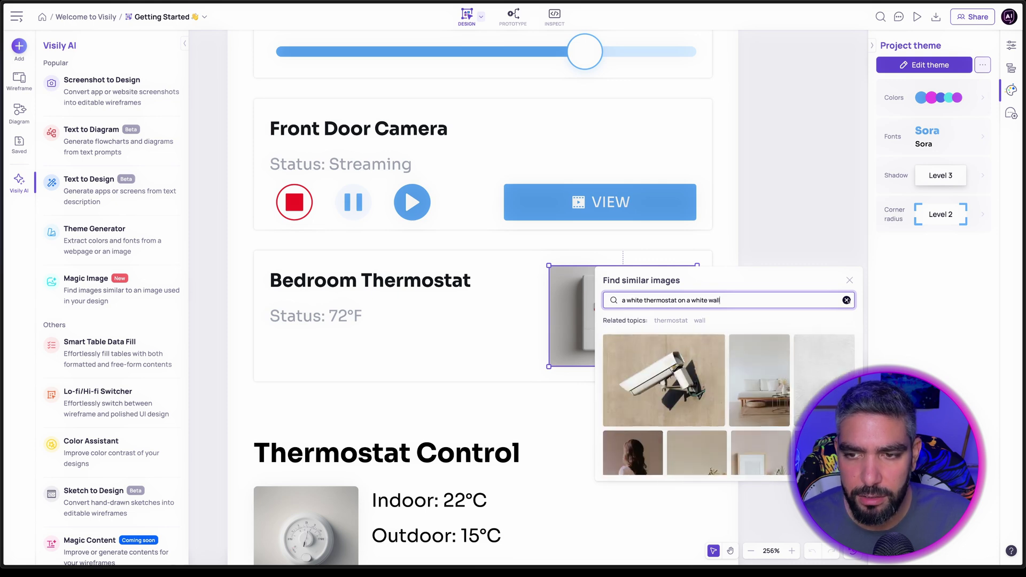
Browse the similar image suggestions and the thermostat related topic, and close the search without replacing the picture.
{"action": "left_click", "coordinate": [678, 322]}
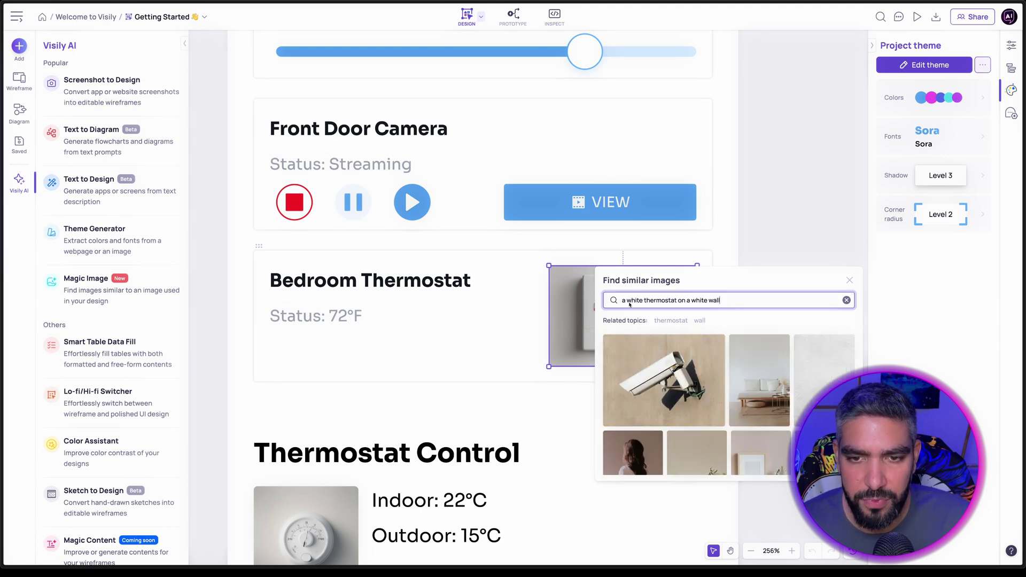
{"action": "left_click", "coordinate": [739, 281]}
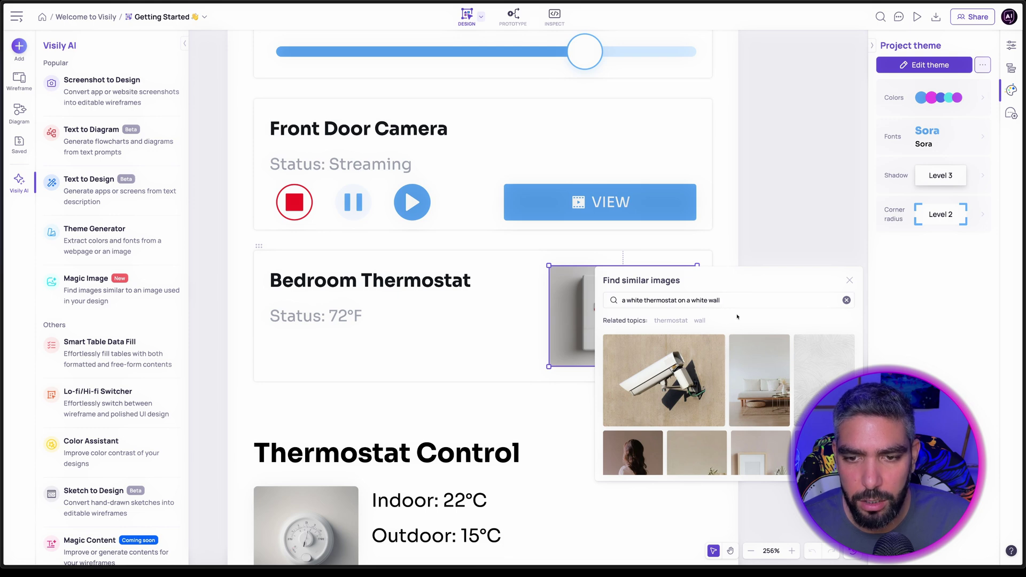
{"action": "scroll", "coordinate": [742, 420], "scroll_direction": "down", "scroll_amount": 3}
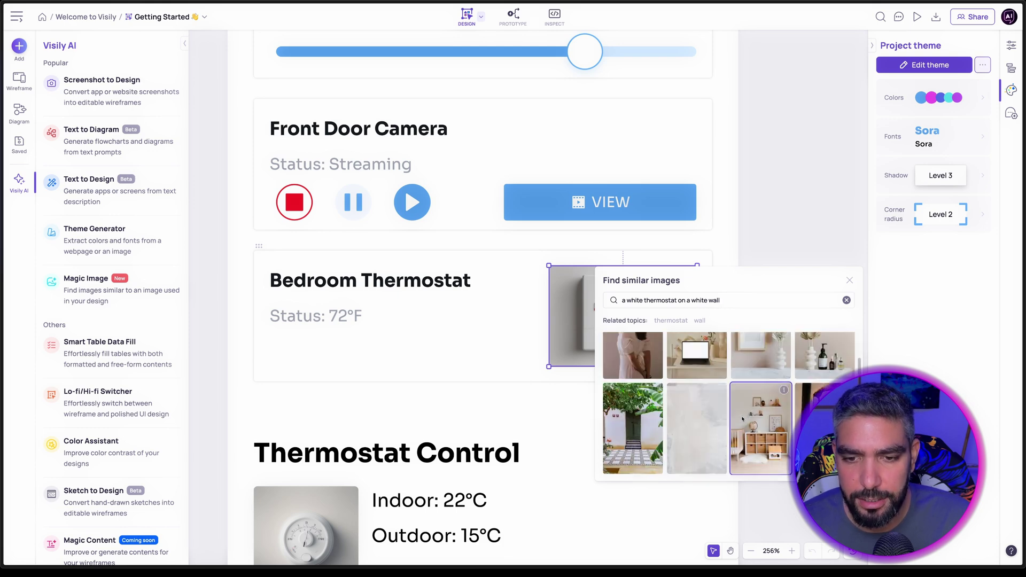
{"action": "left_click", "coordinate": [674, 321]}
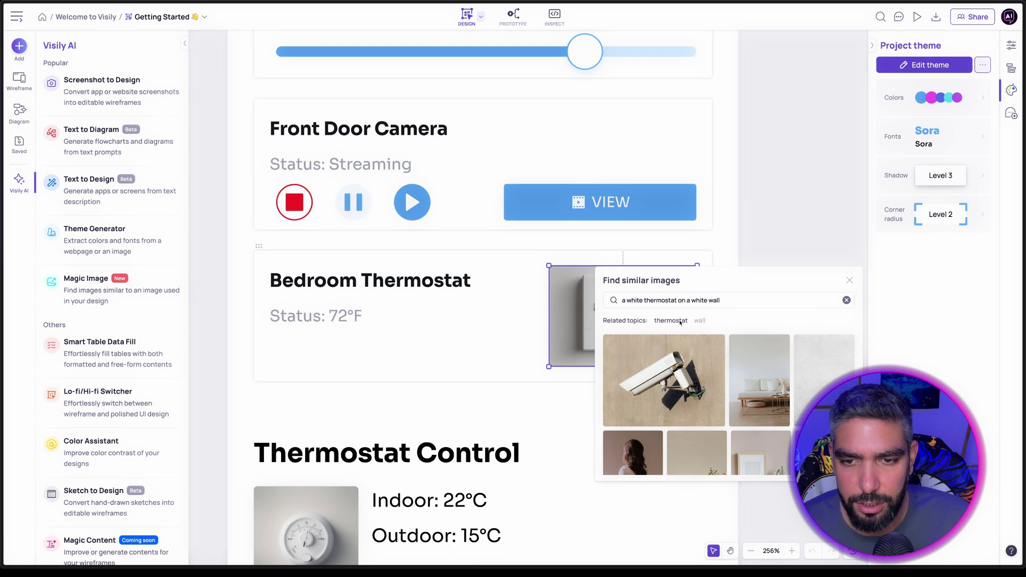
{"action": "left_click", "coordinate": [849, 281]}
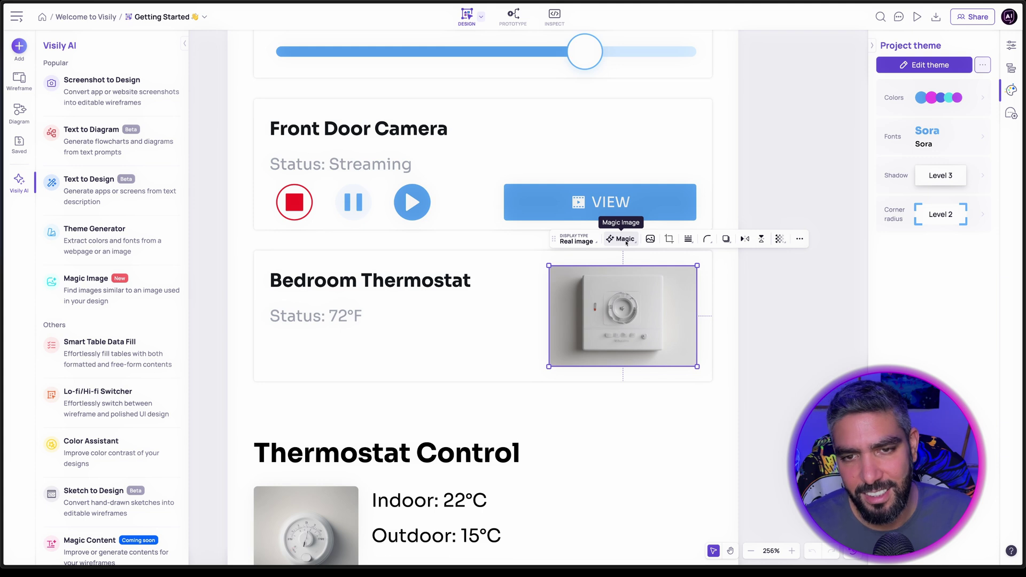
Switch the Bedroom Thermostat image's display type to Placeholder 1 and delete it from the card.
{"action": "left_click", "coordinate": [591, 243]}
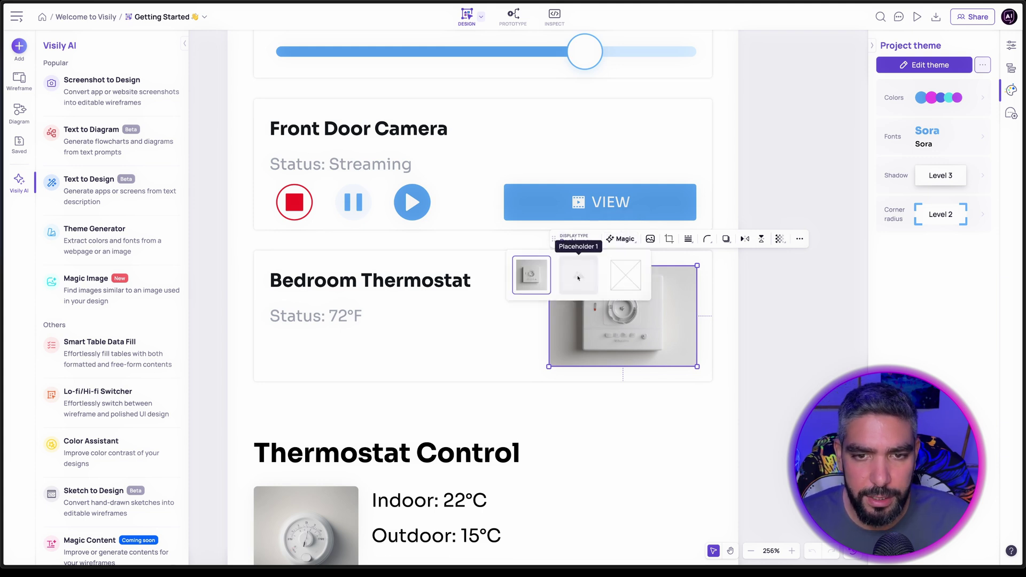
{"action": "left_click", "coordinate": [581, 275]}
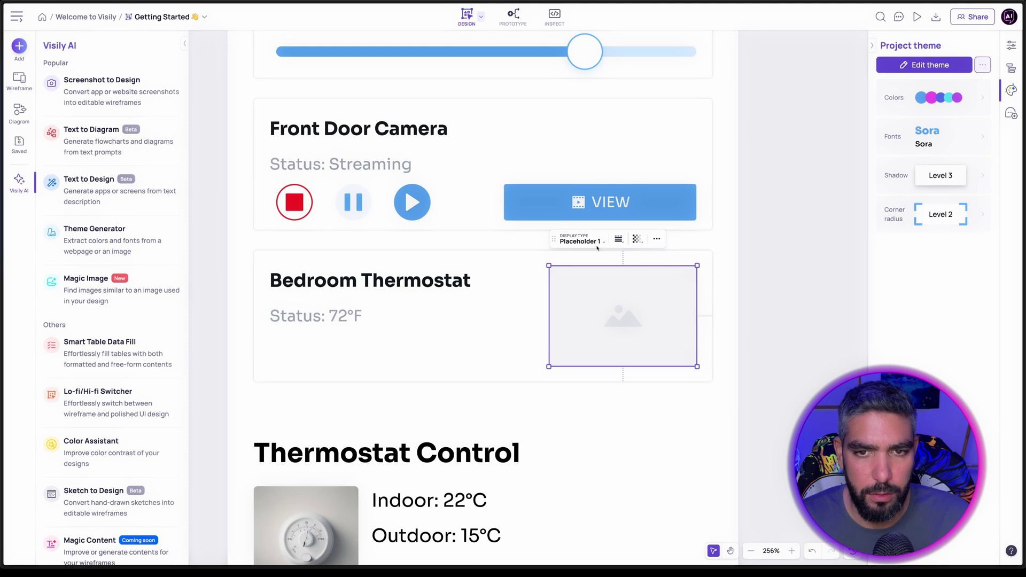
{"action": "key", "text": "Delete"}
Insert a table of 6 columns by 3 rows and place it on the empty canvas beside the HomeSmart screen.
{"action": "scroll", "coordinate": [698, 319], "scroll_direction": "up", "scroll_amount": 5}
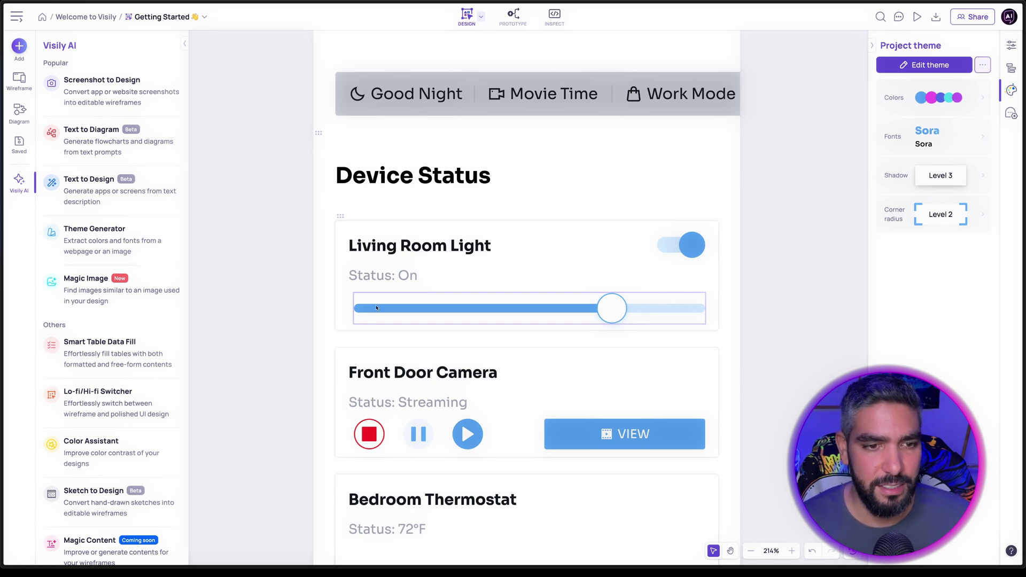
{"action": "left_click", "coordinate": [588, 306]}
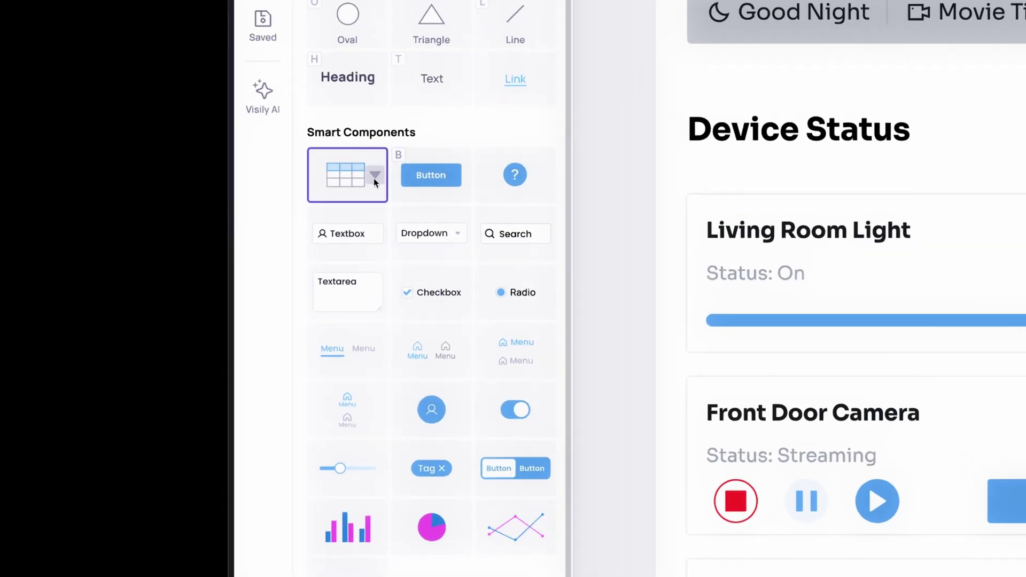
{"action": "left_click", "coordinate": [374, 176]}
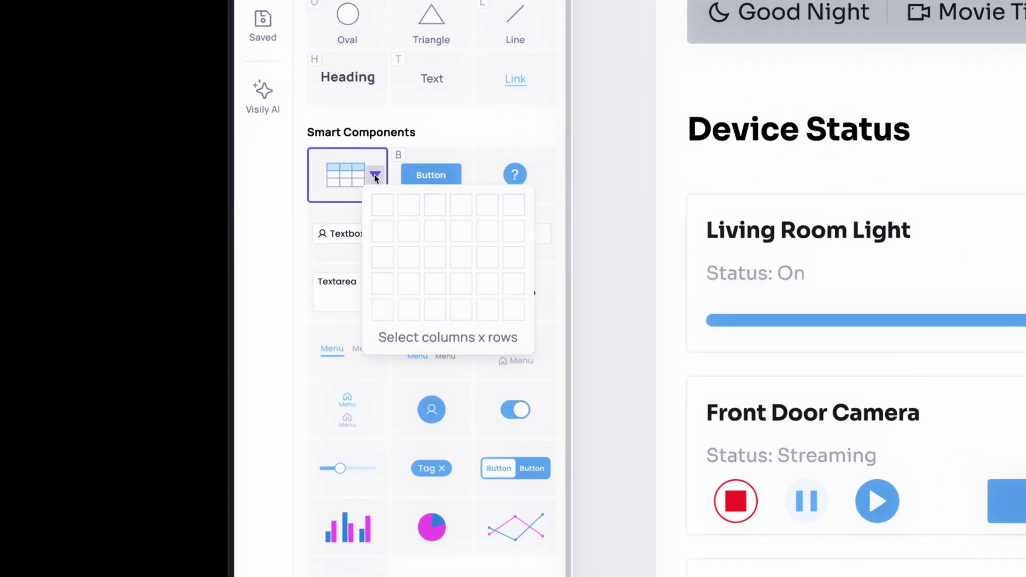
{"action": "left_click", "coordinate": [374, 176]}
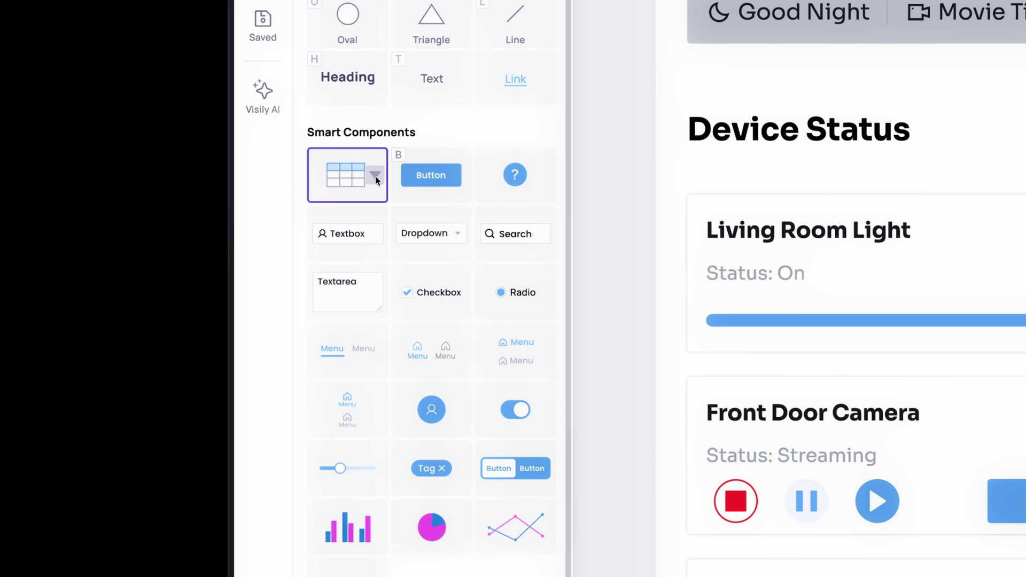
{"action": "left_click", "coordinate": [376, 177]}
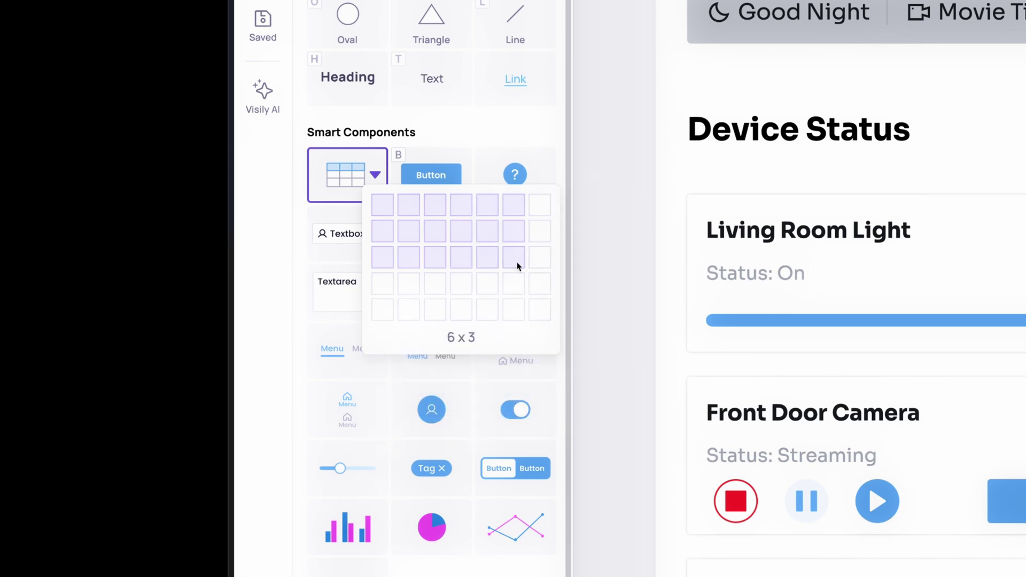
{"action": "left_click_drag", "start_coordinate": [516, 266], "coordinate": [1025, 276]}
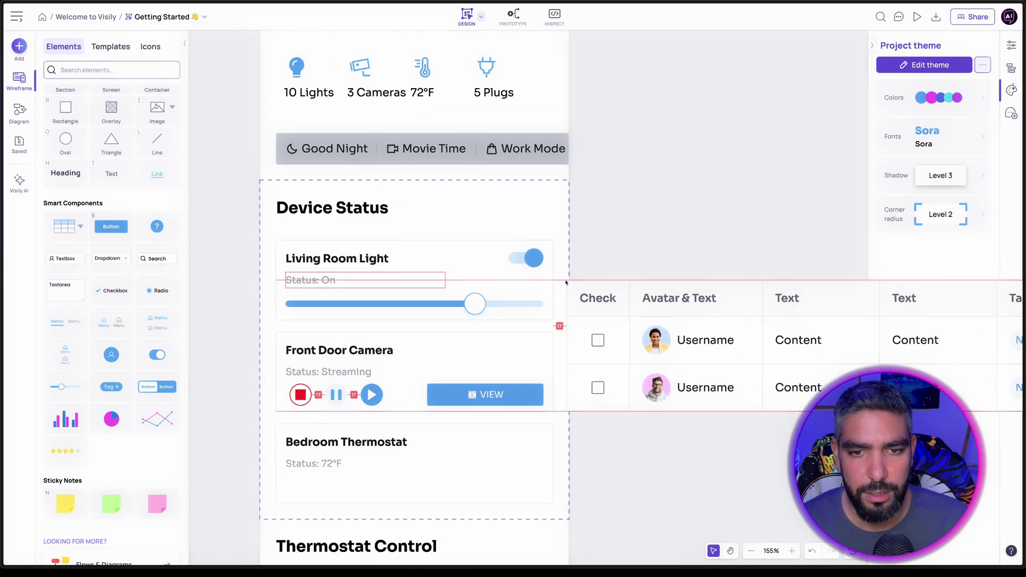
{"action": "scroll", "coordinate": [567, 282], "scroll_direction": "down", "scroll_amount": 8}
{"action": "left_click_drag", "start_coordinate": [566, 282], "coordinate": [590, 241]}
{"action": "key", "text": "shift+2"}
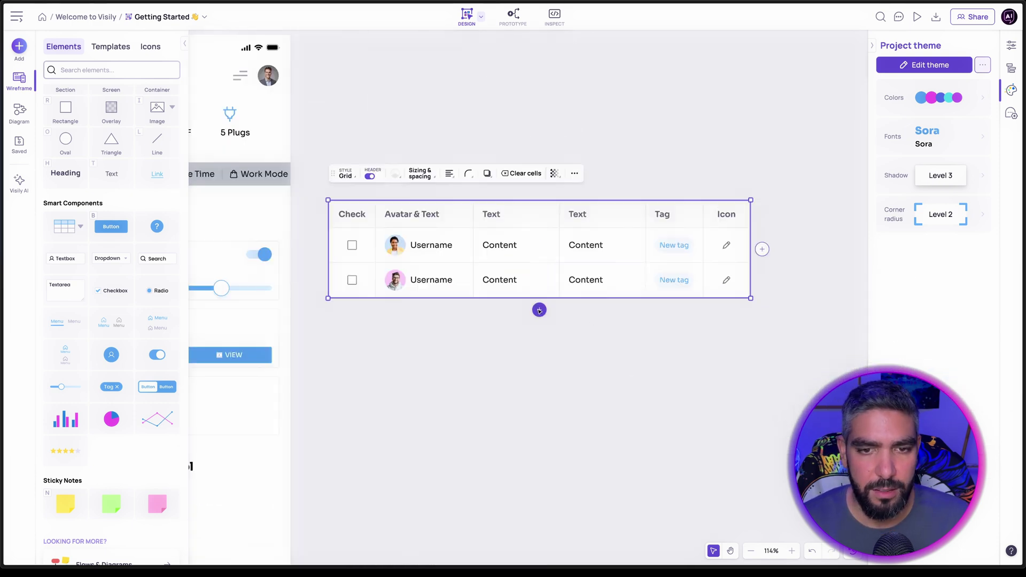
Add three more rows to the end of the table.
{"action": "left_click", "coordinate": [539, 310]}
{"action": "left_click", "coordinate": [539, 345]}
{"action": "left_click", "coordinate": [538, 380]}
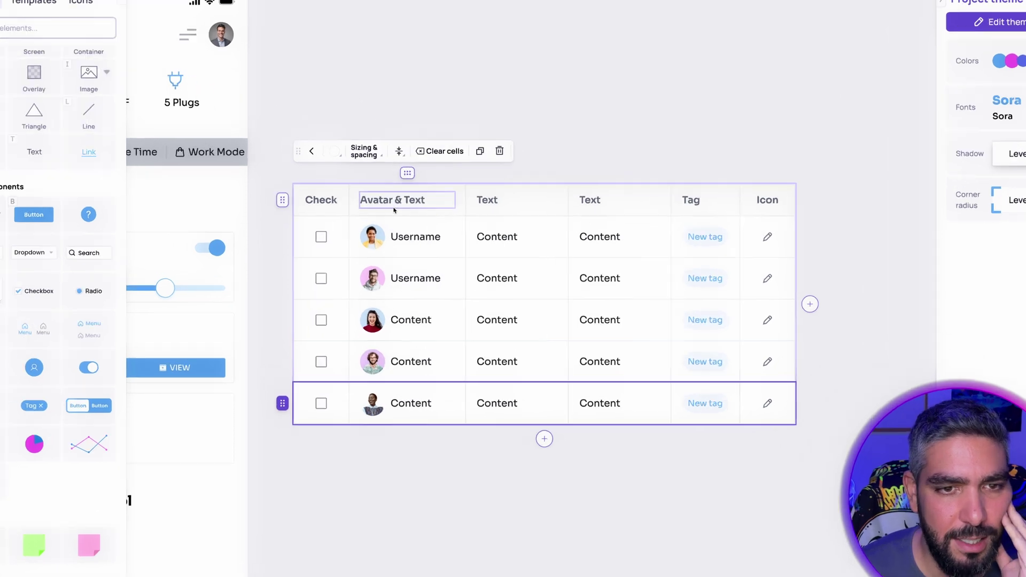
Check the element types available for the Avatar & Text column and fill the column with Email content.
{"action": "left_click", "coordinate": [425, 191]}
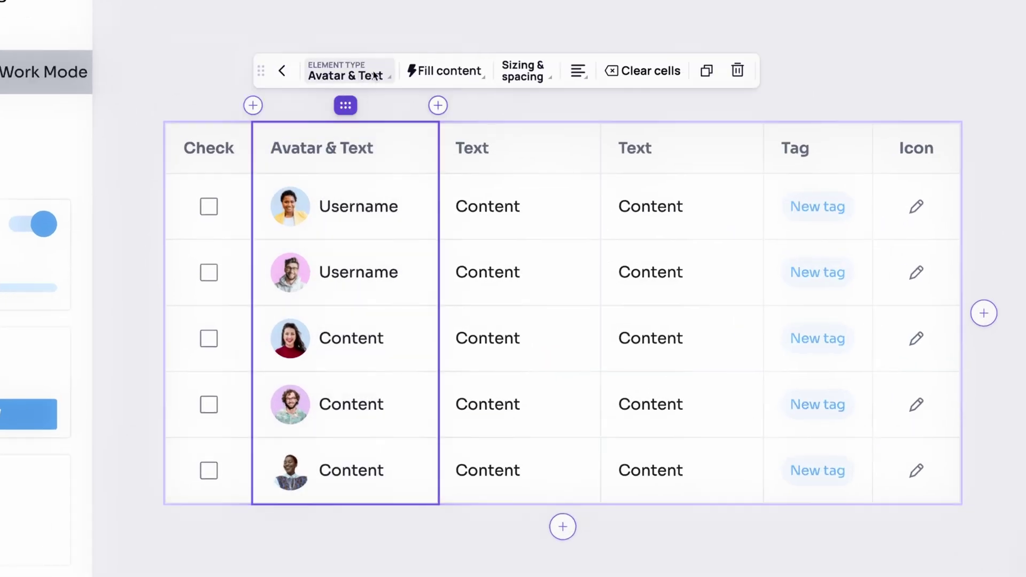
{"action": "left_click", "coordinate": [383, 76]}
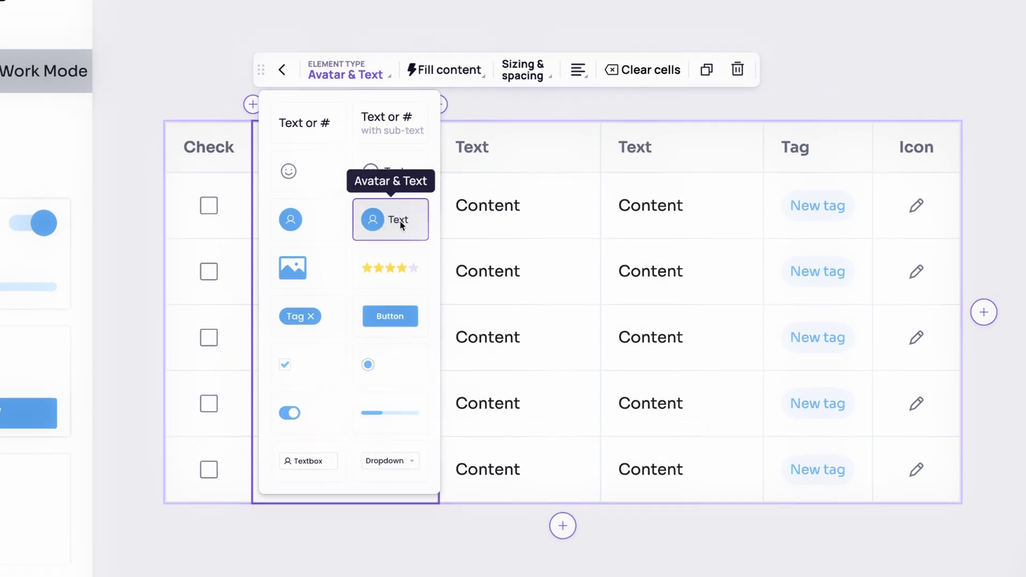
{"action": "left_click", "coordinate": [378, 73]}
{"action": "left_click", "coordinate": [481, 72]}
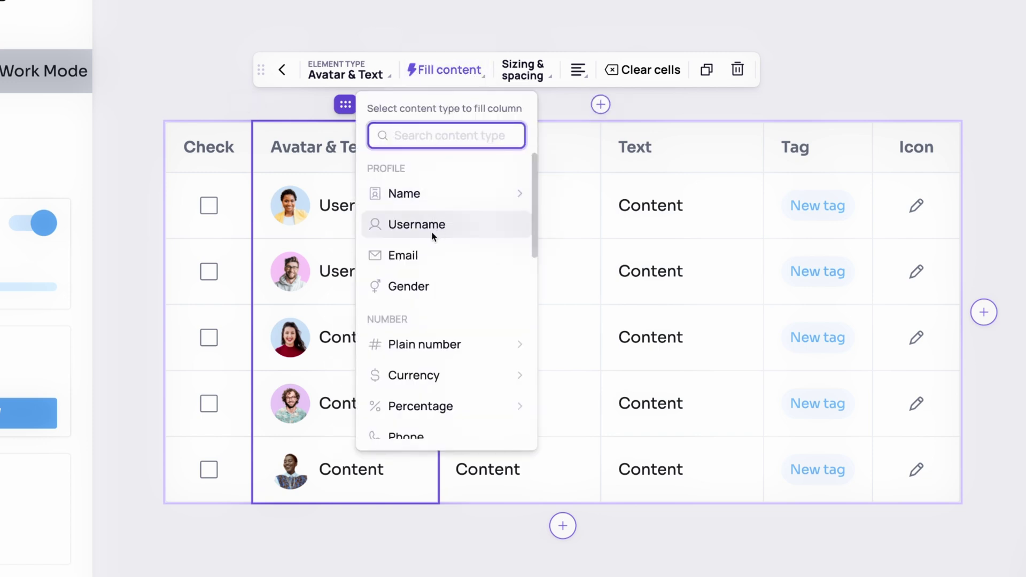
{"action": "left_click", "coordinate": [416, 259]}
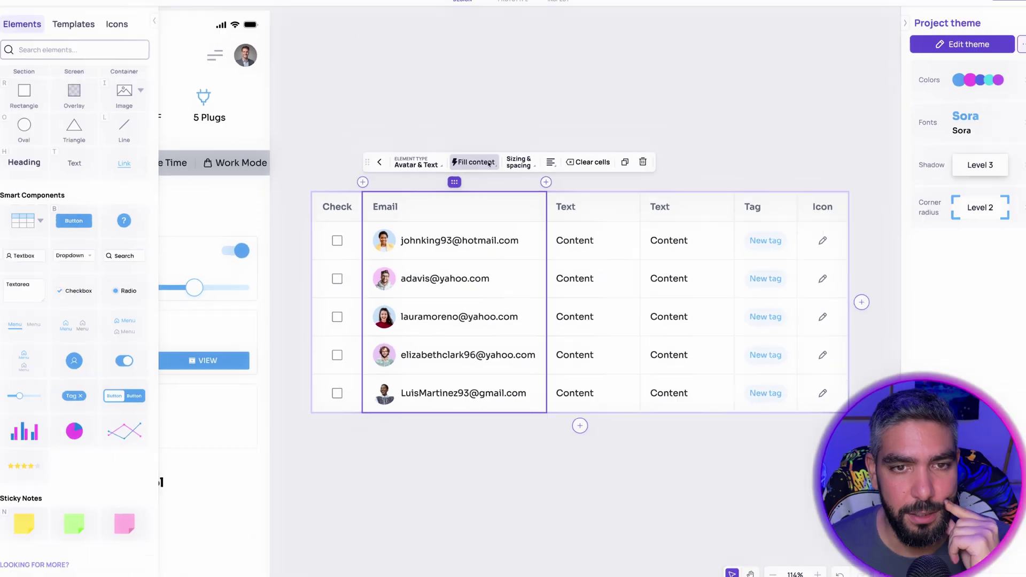
Review the content types and format options available for filling the Email column, from Profile and Number to Location and Work.
{"action": "left_click", "coordinate": [489, 163]}
{"action": "mouse_move", "coordinate": [481, 233]}
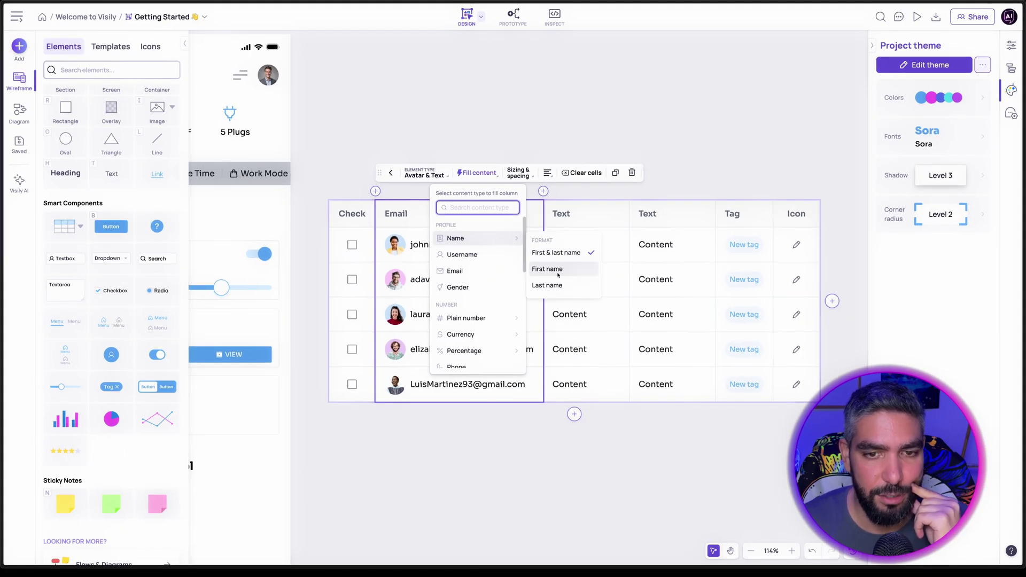
{"action": "mouse_move", "coordinate": [492, 321]}
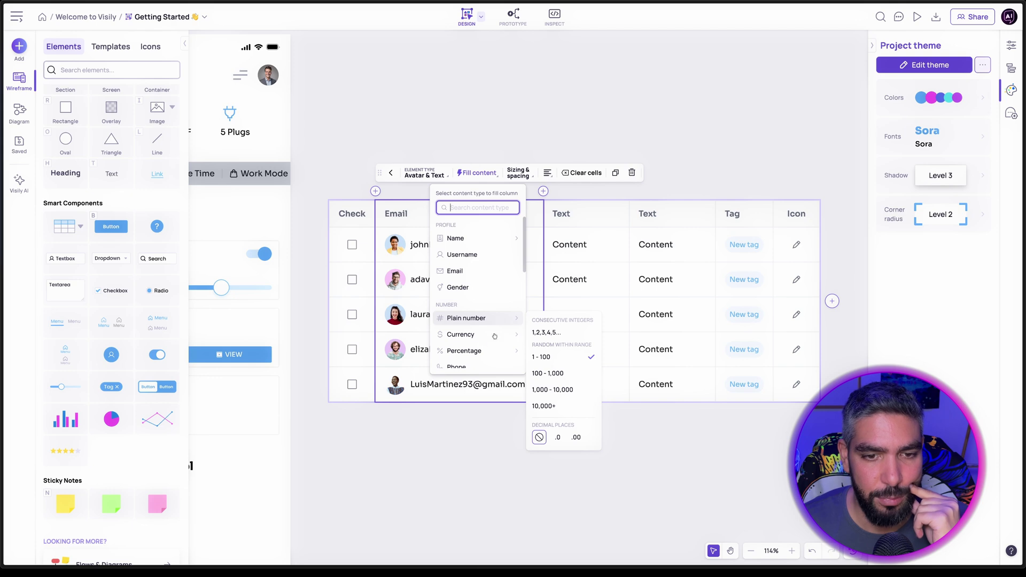
{"action": "scroll", "coordinate": [488, 342], "scroll_direction": "down", "scroll_amount": 3}
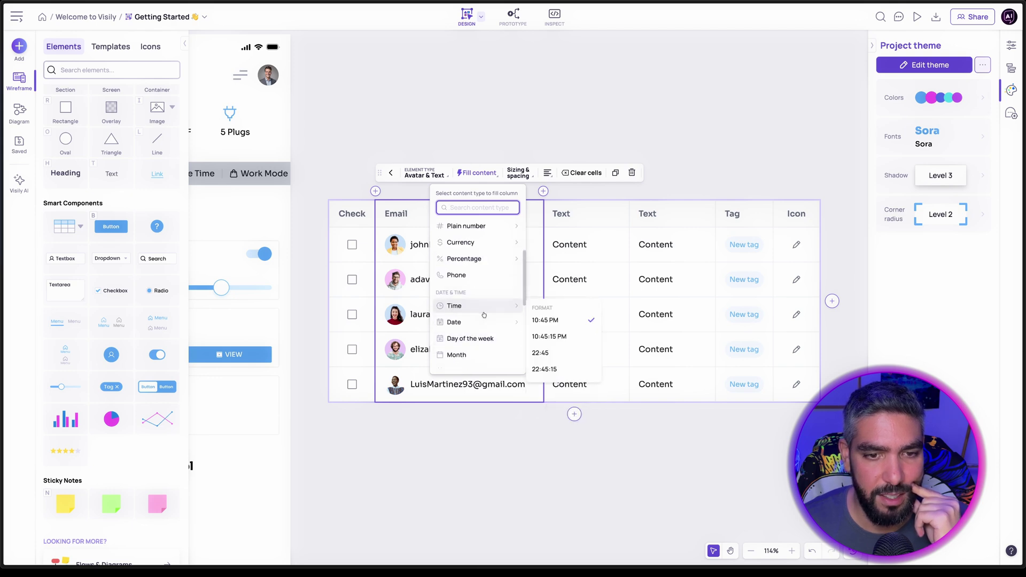
{"action": "scroll", "coordinate": [487, 329], "scroll_direction": "down", "scroll_amount": 5}
{"action": "scroll", "coordinate": [484, 337], "scroll_direction": "down", "scroll_amount": 3}
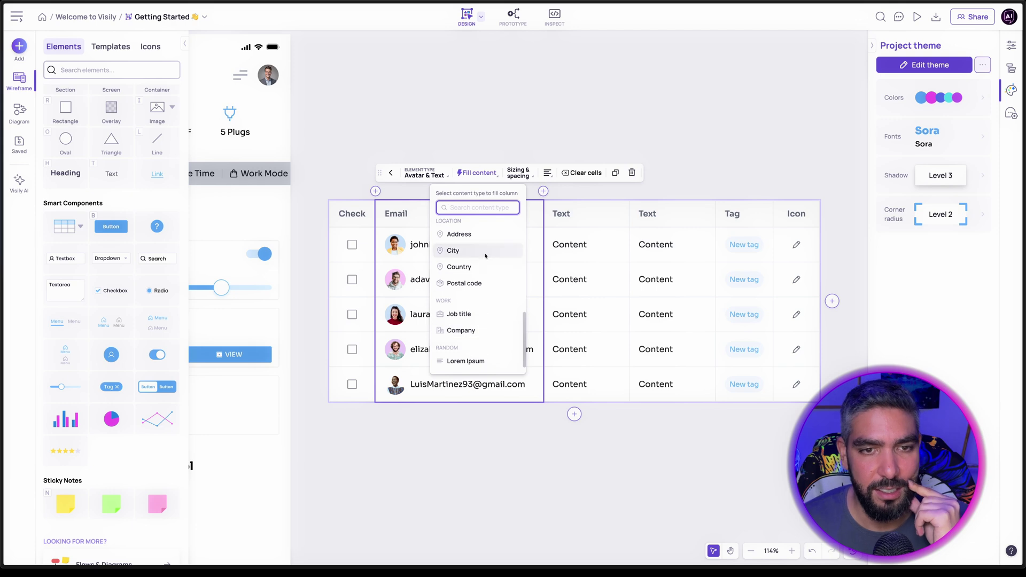
{"action": "left_click", "coordinate": [486, 174]}
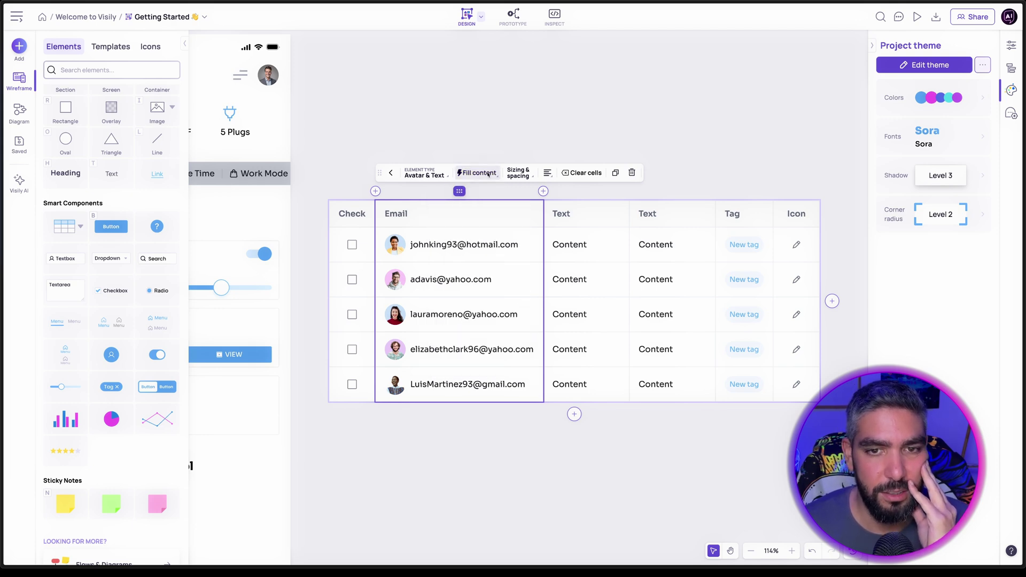
Fill the first Text column, right after Email, with Job title content.
{"action": "left_click", "coordinate": [593, 190]}
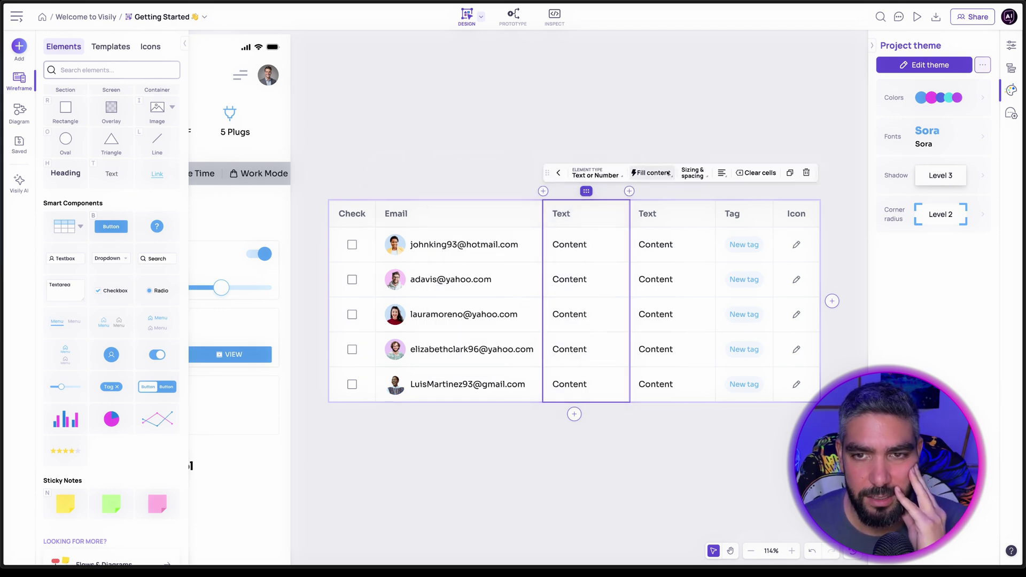
{"action": "left_click", "coordinate": [651, 173]}
{"action": "scroll", "coordinate": [634, 307], "scroll_direction": "down", "scroll_amount": 5}
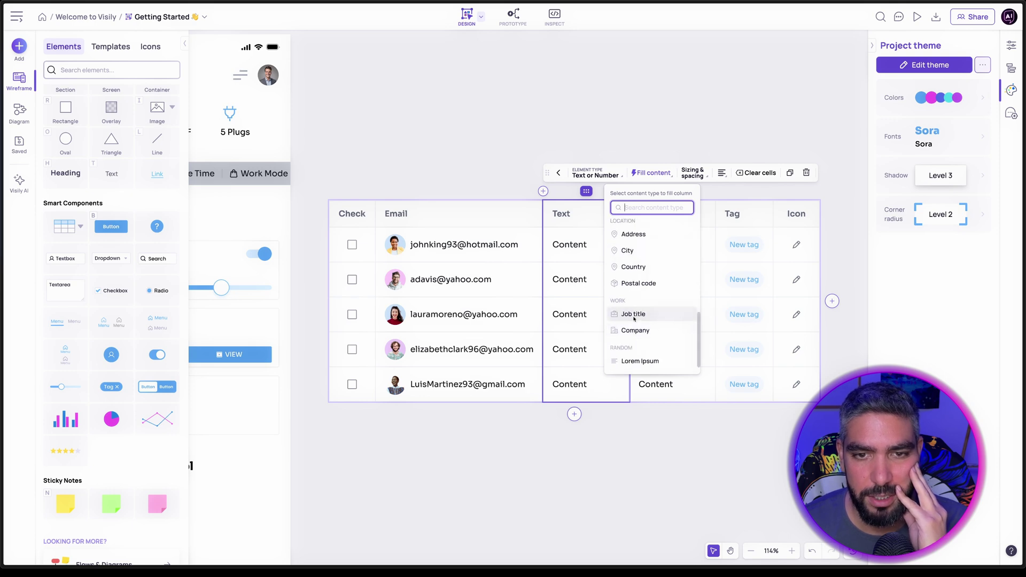
{"action": "left_click", "coordinate": [634, 315]}
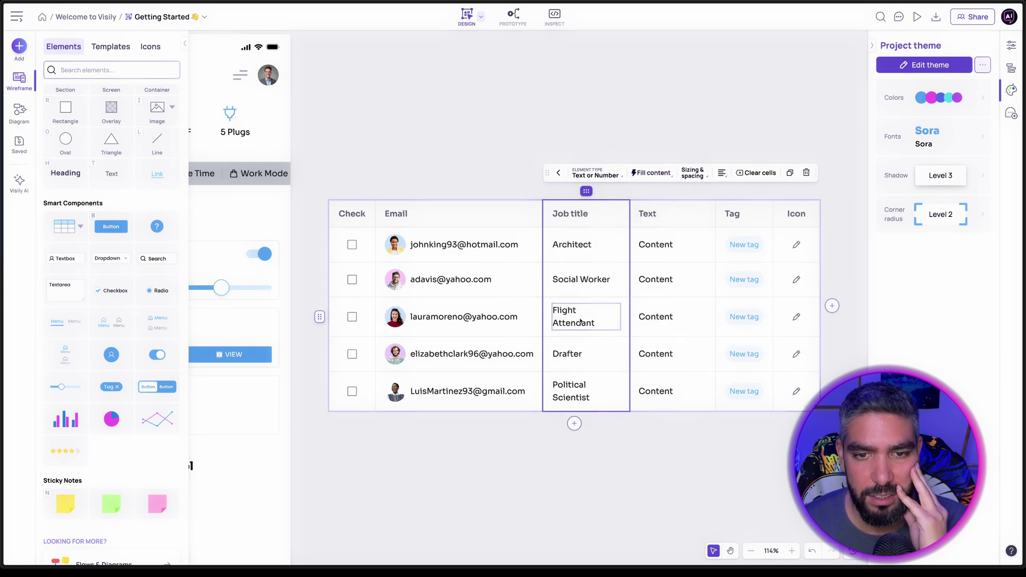
Check the sizing and spacing options of the Job title column and the element types offered for the Job title and Check columns.
{"action": "left_click", "coordinate": [699, 174]}
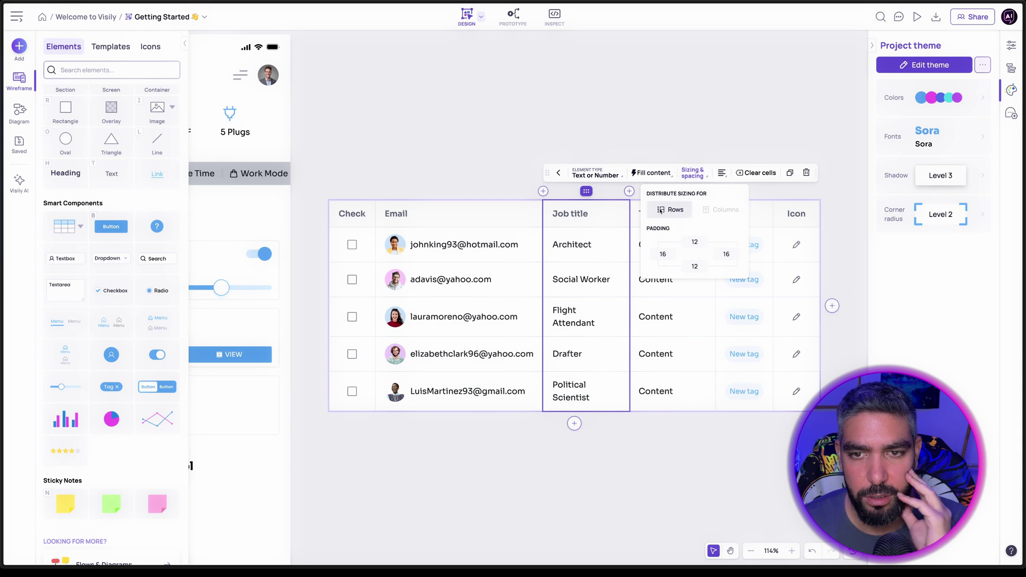
{"action": "left_click", "coordinate": [607, 172]}
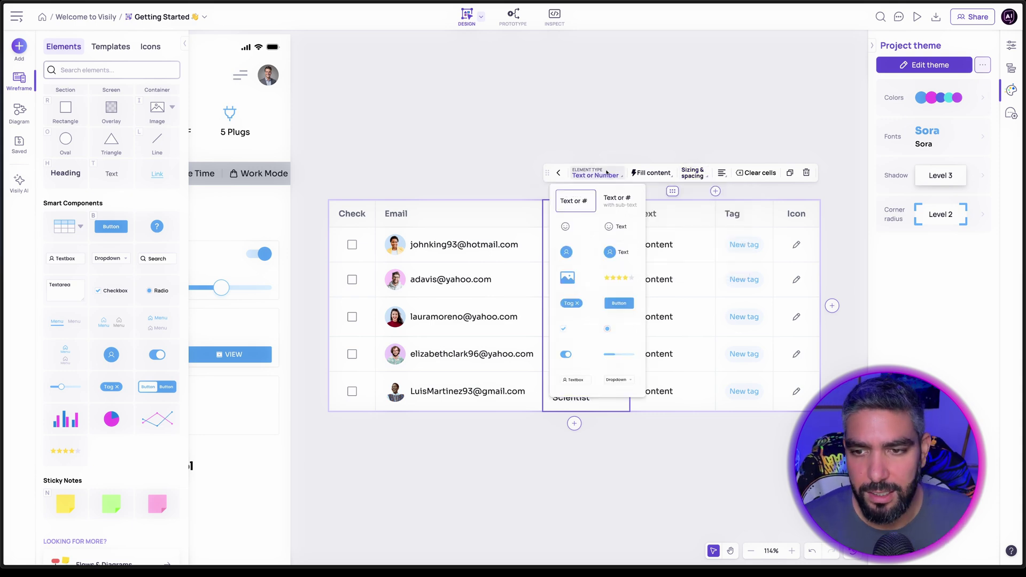
{"action": "left_click", "coordinate": [606, 172]}
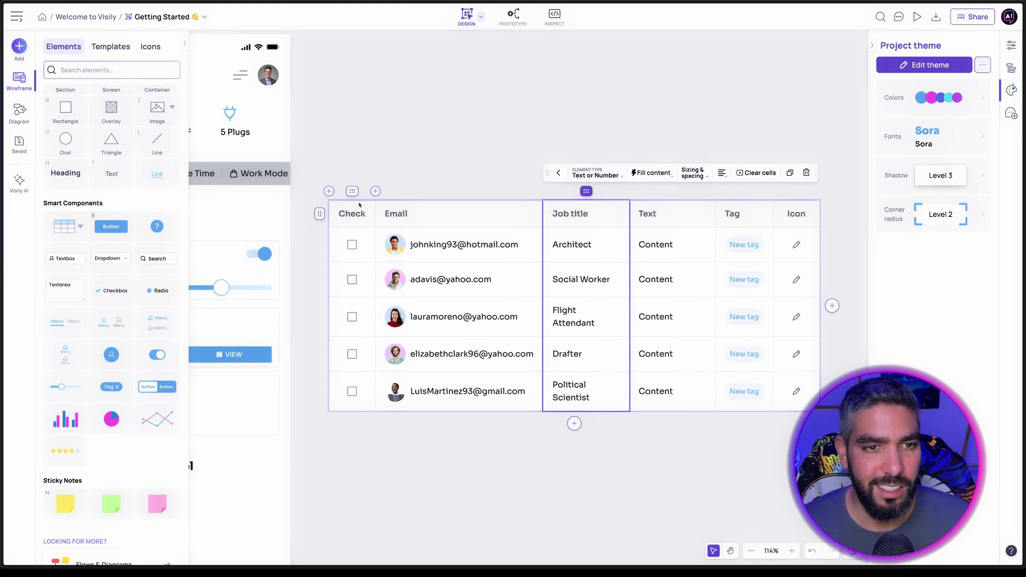
{"action": "left_click", "coordinate": [352, 193]}
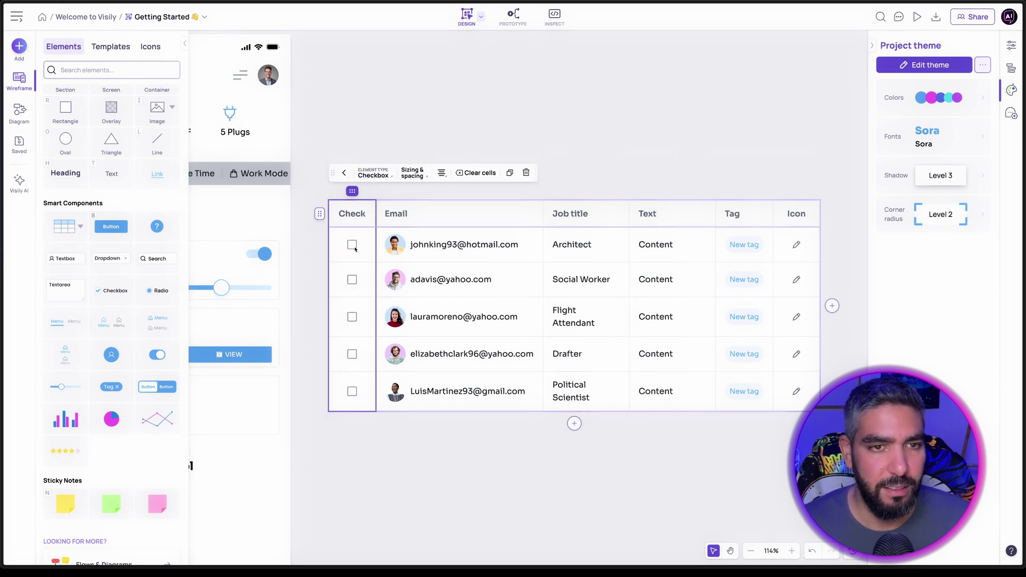
{"action": "left_click", "coordinate": [374, 174]}
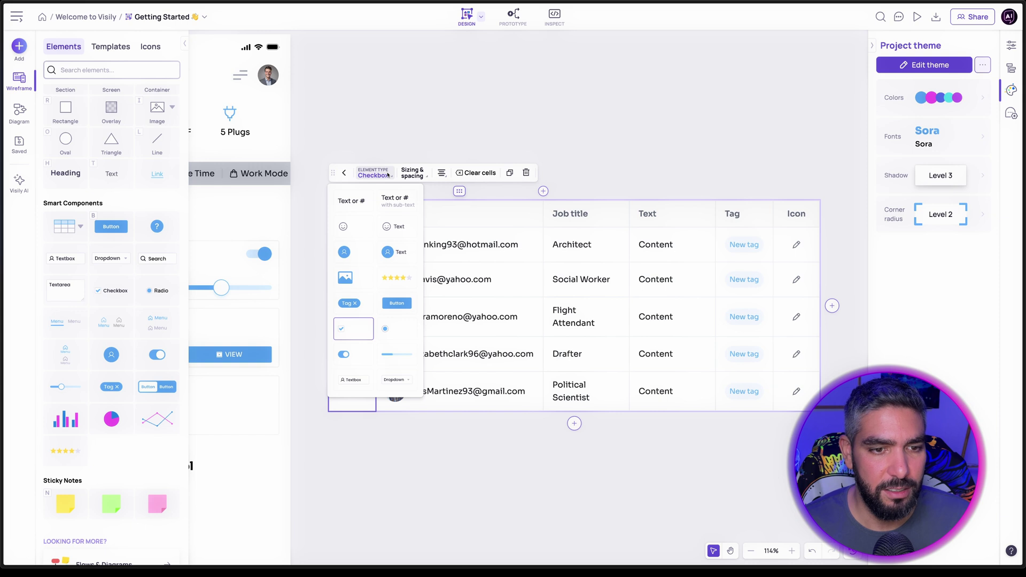
{"action": "left_click", "coordinate": [388, 175]}
Apply a drop shadow to the whole table.
{"action": "left_click", "coordinate": [320, 214]}
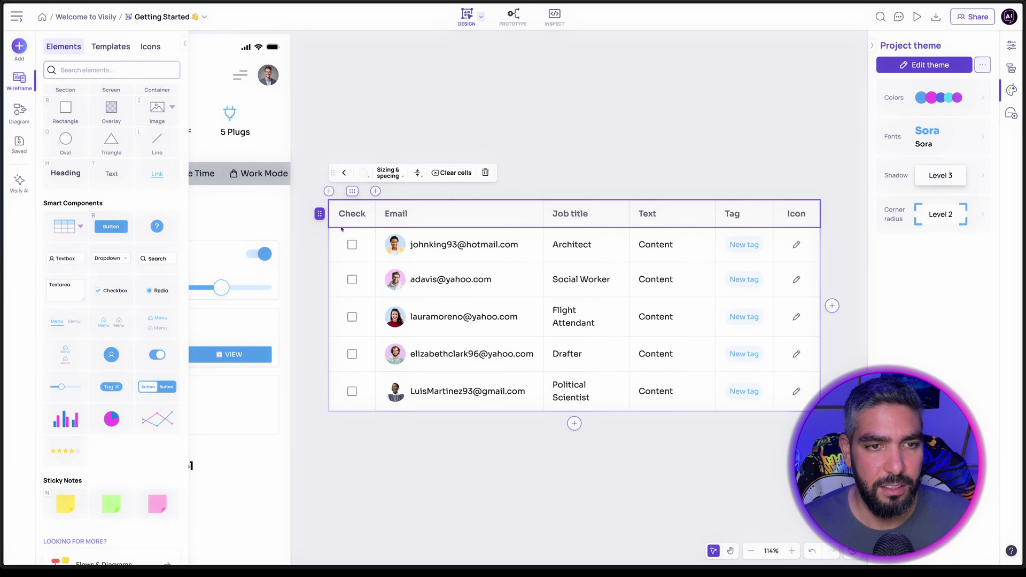
{"action": "left_click", "coordinate": [396, 199]}
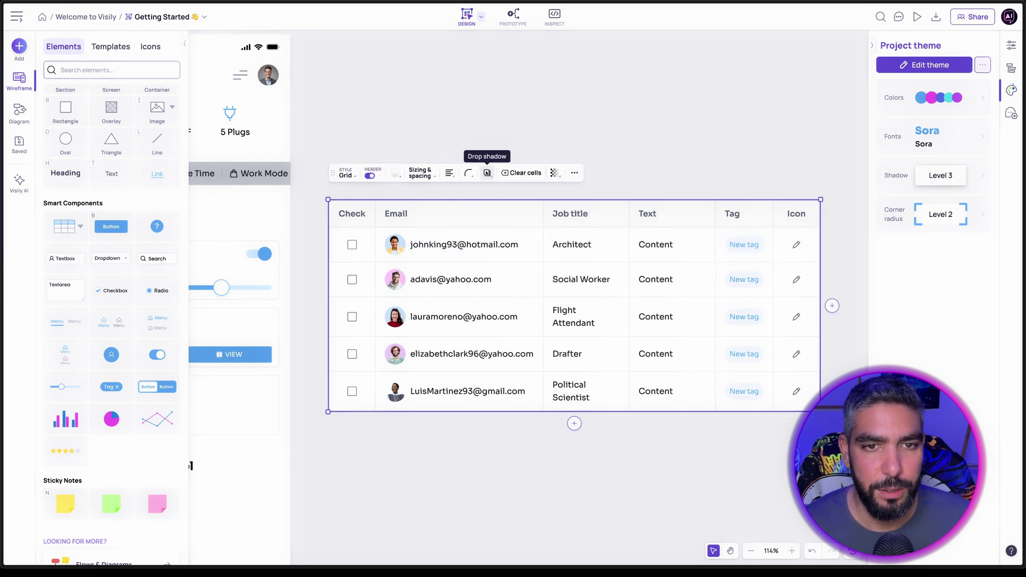
{"action": "left_click", "coordinate": [486, 172]}
{"action": "left_click", "coordinate": [491, 251]}
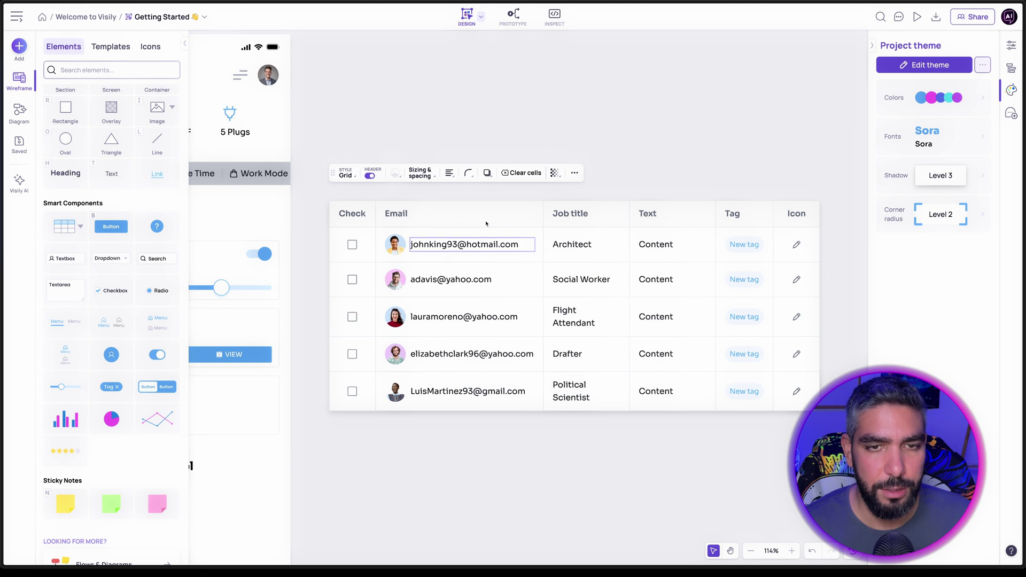
Color the table's header row with the theme's light blue.
{"action": "left_click", "coordinate": [395, 172]}
{"action": "mouse_move", "coordinate": [409, 200]}
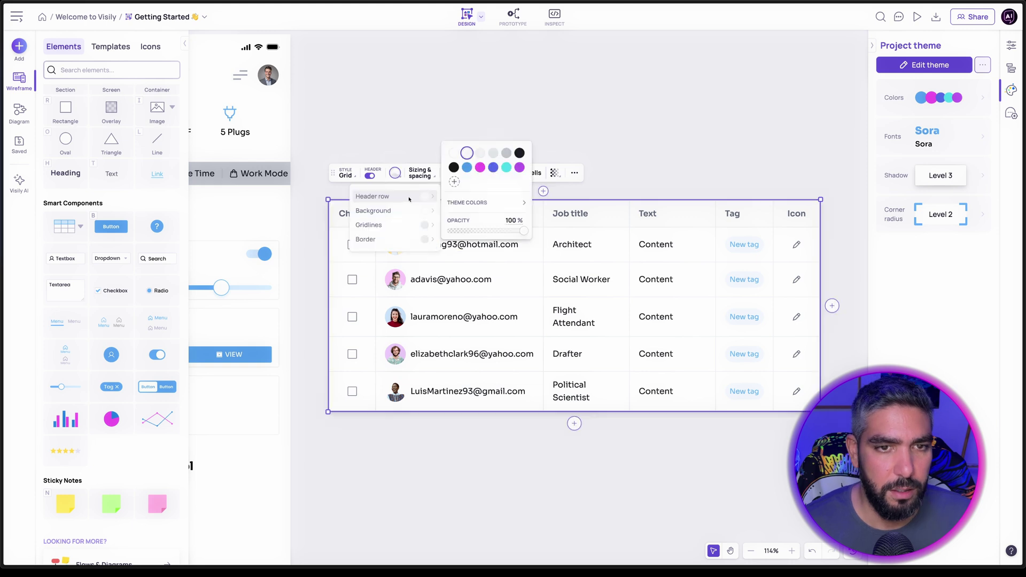
{"action": "left_click", "coordinate": [466, 167]}
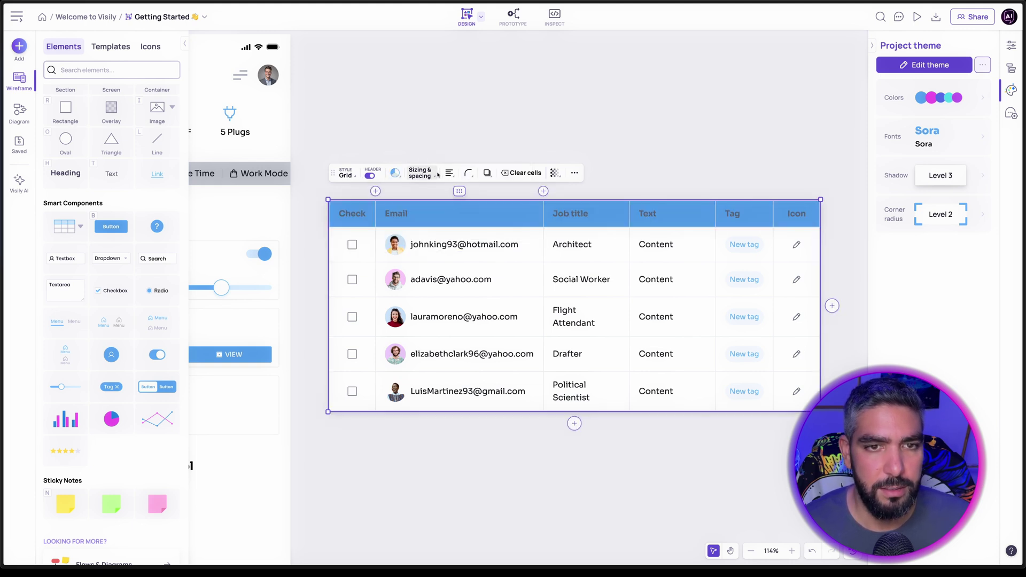
Make the Check header text white and apply its style and size to the entire header.
{"action": "left_click", "coordinate": [361, 217]}
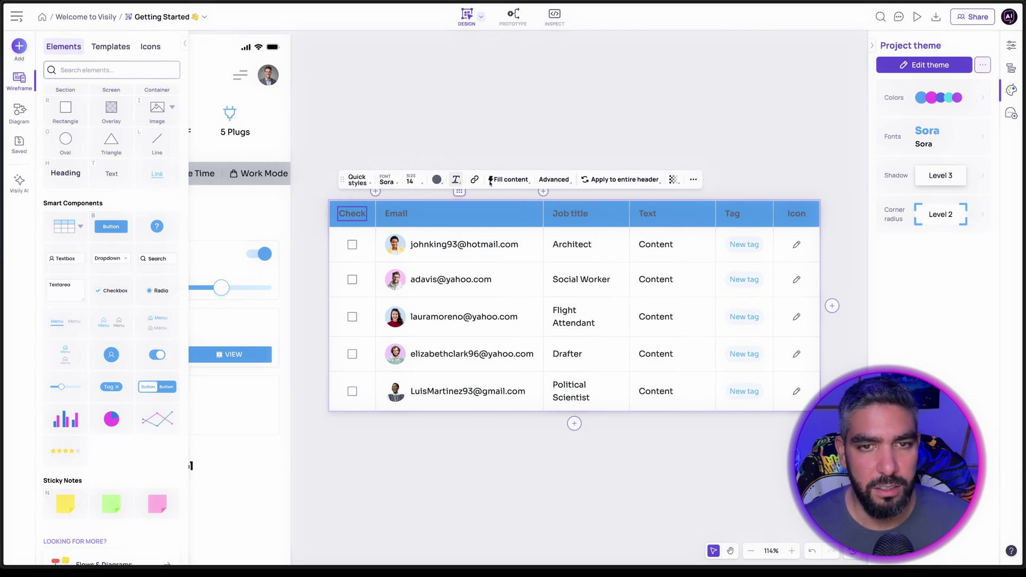
{"action": "left_click", "coordinate": [437, 180]}
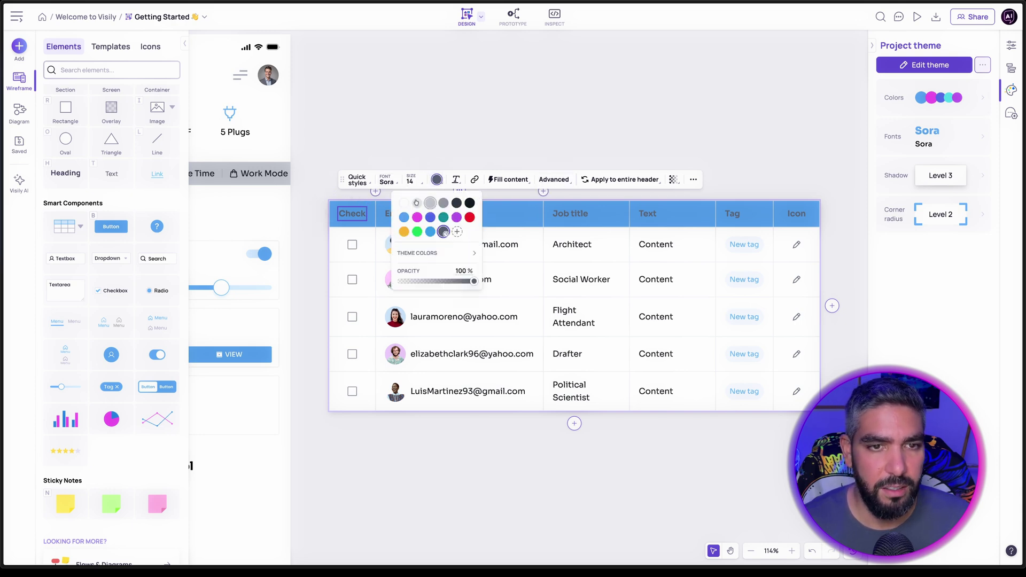
{"action": "left_click", "coordinate": [398, 199]}
{"action": "left_click", "coordinate": [352, 217]}
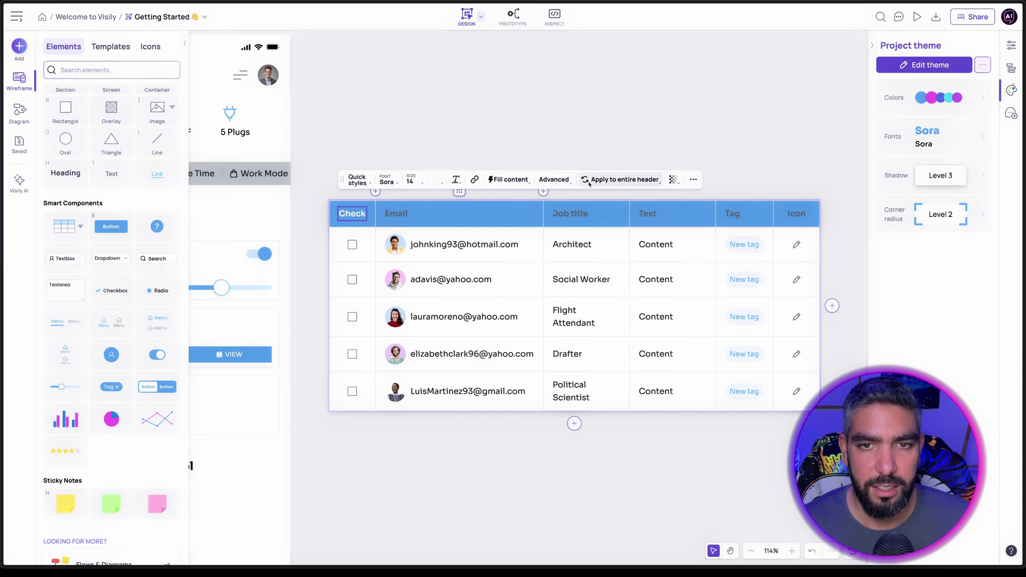
{"action": "left_click", "coordinate": [618, 182]}
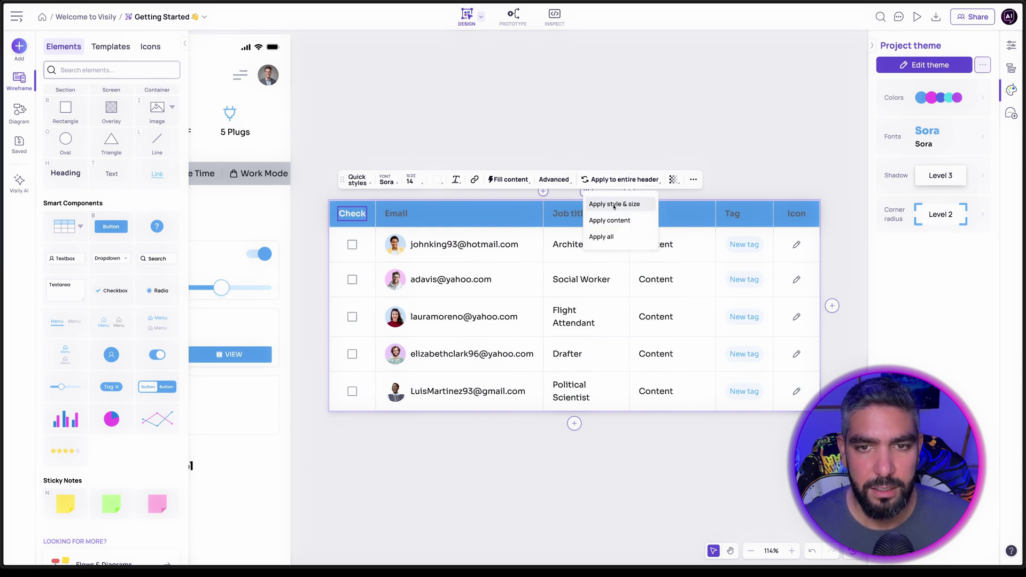
{"action": "left_click", "coordinate": [614, 204]}
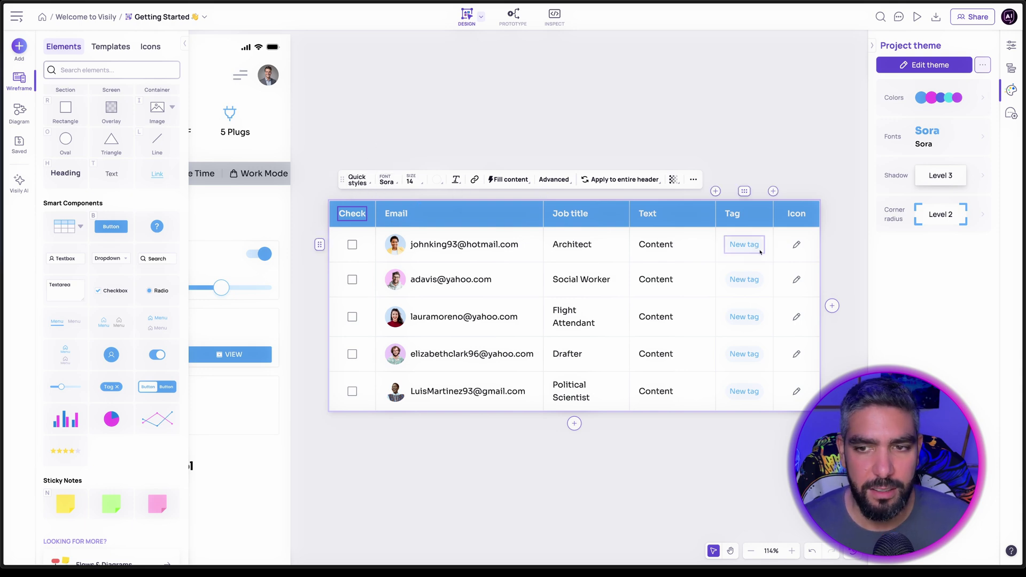
Place a line chart on the empty canvas below the table and give it the Curvy style with 2 series.
{"action": "scroll", "coordinate": [396, 314], "scroll_direction": "down", "scroll_amount": 5}
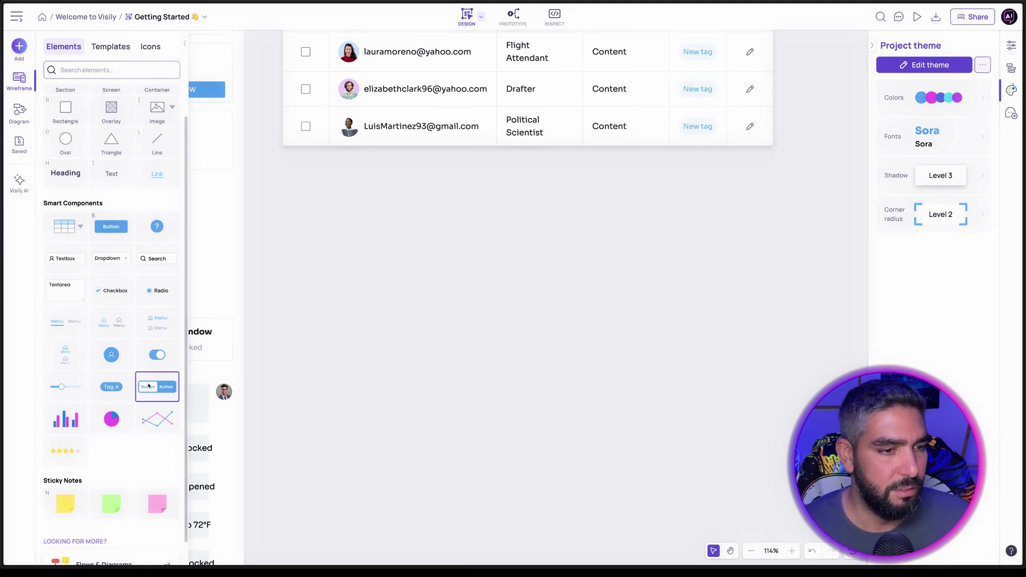
{"action": "left_click_drag", "start_coordinate": [157, 419], "coordinate": [534, 287]}
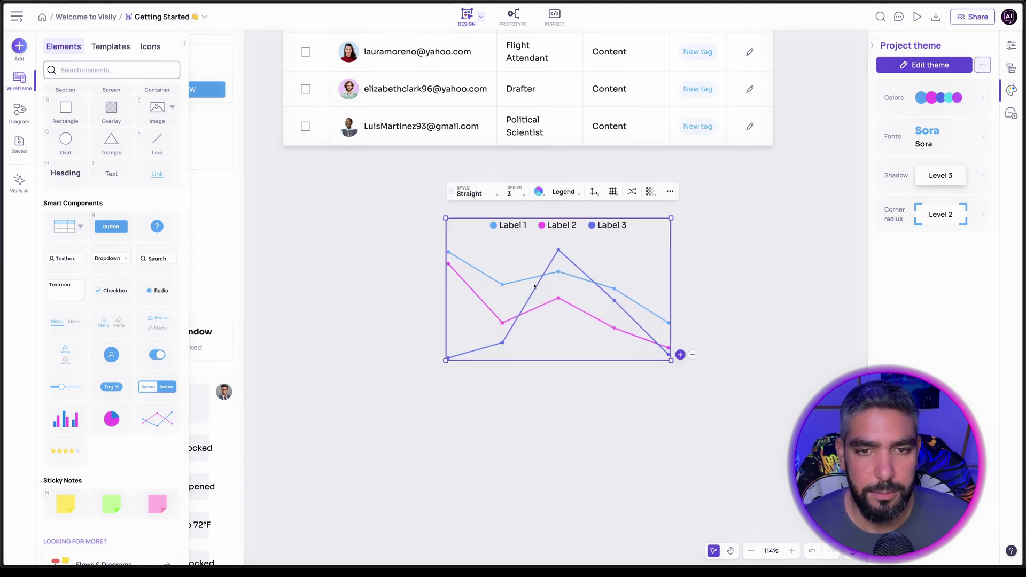
{"action": "left_click", "coordinate": [470, 192]}
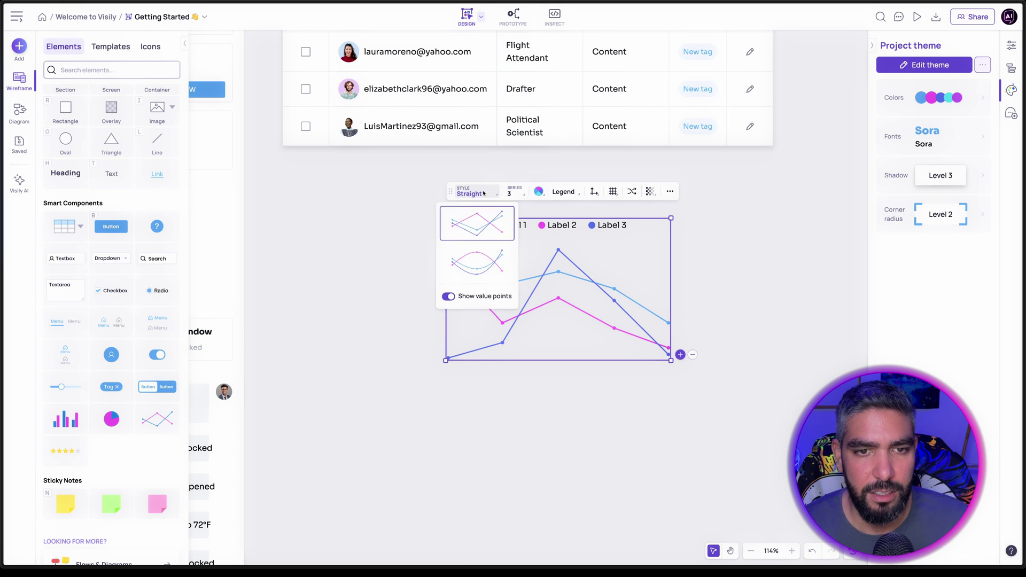
{"action": "left_click", "coordinate": [482, 258]}
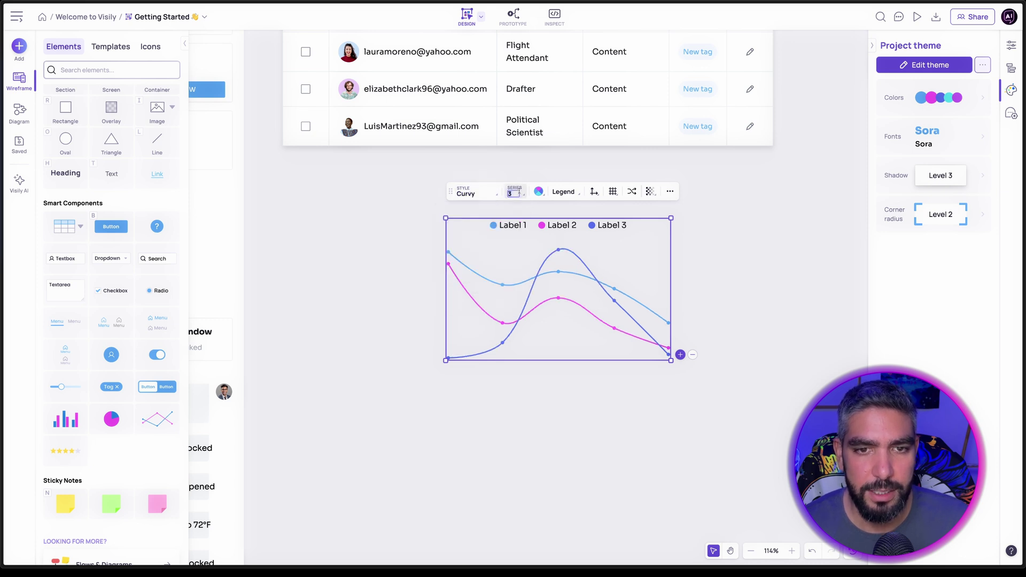
{"action": "left_click", "coordinate": [517, 194]}
{"action": "left_click", "coordinate": [516, 231]}
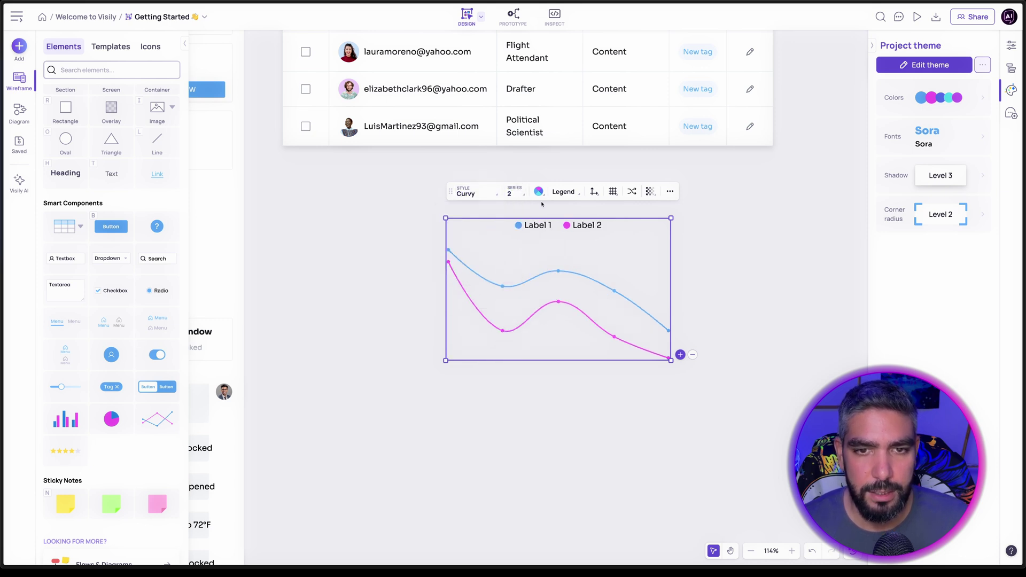
Color the chart's two series blue and gray and position the legend below the plot.
{"action": "left_click", "coordinate": [540, 194]}
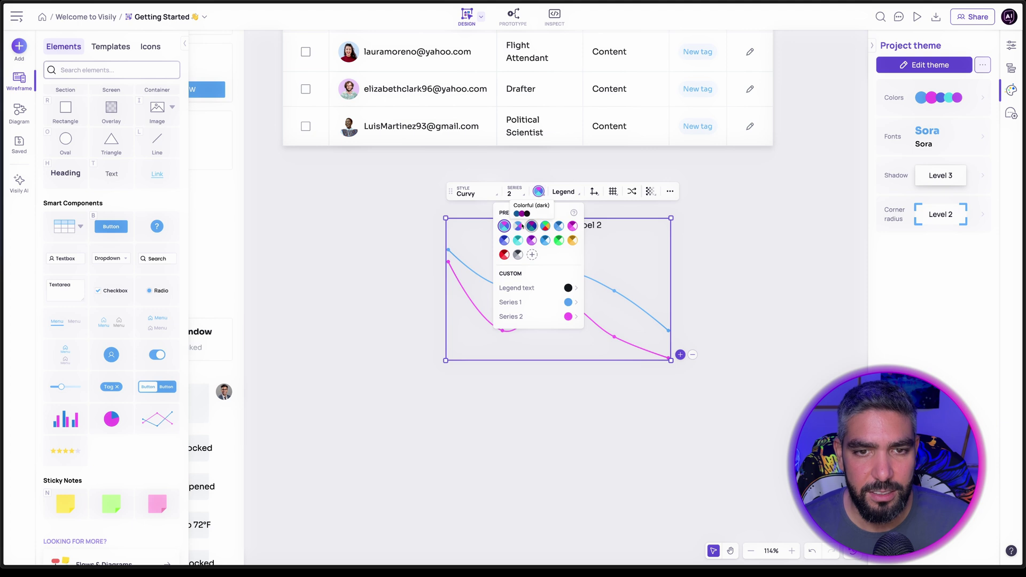
{"action": "left_click", "coordinate": [563, 191]}
{"action": "mouse_move", "coordinate": [556, 224]}
{"action": "left_click", "coordinate": [622, 239]}
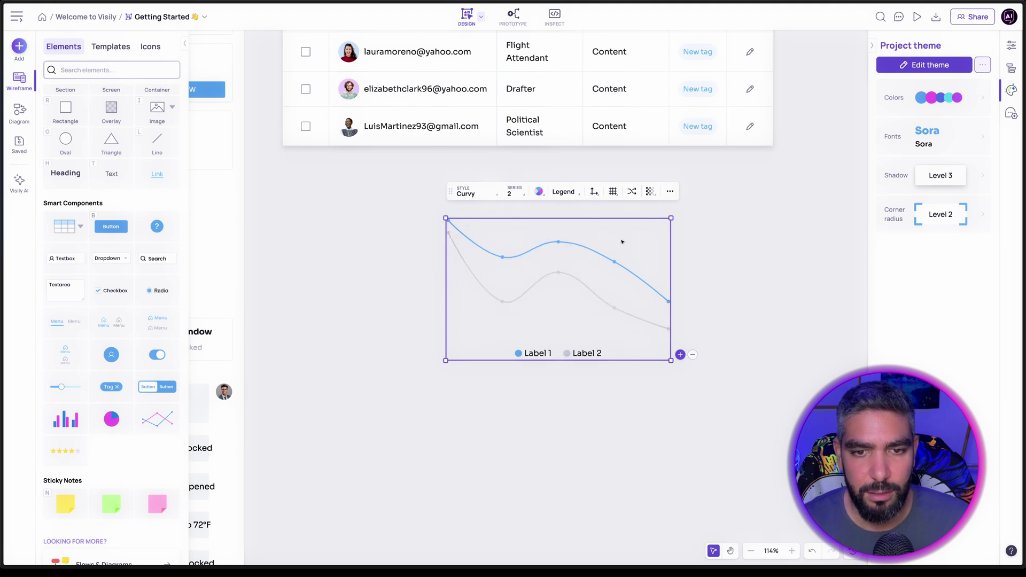
Show the chart's X and Y axes and turn on its gridlines.
{"action": "left_click", "coordinate": [594, 192]}
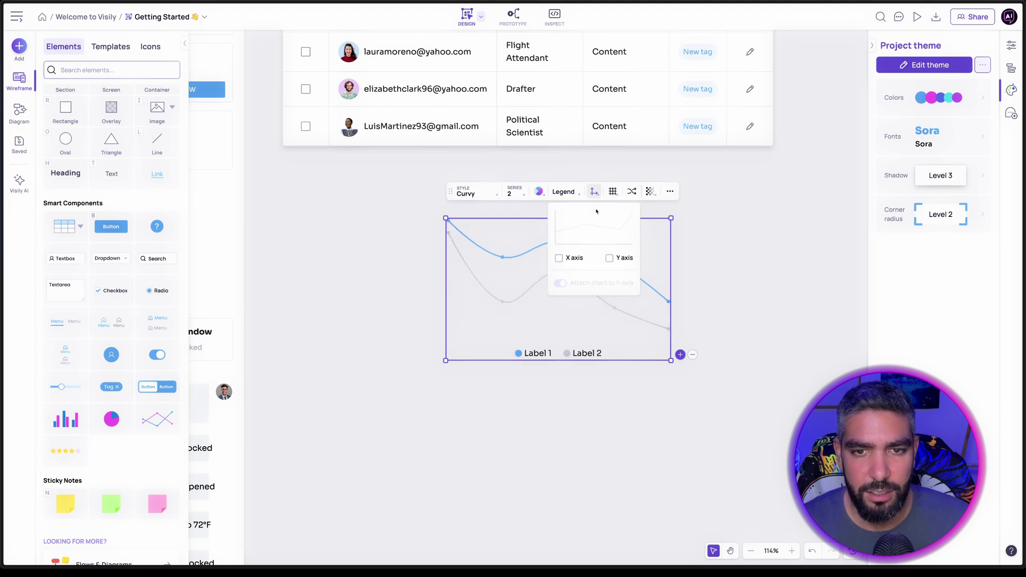
{"action": "left_click", "coordinate": [559, 258]}
{"action": "left_click", "coordinate": [609, 258]}
{"action": "left_click", "coordinate": [613, 191]}
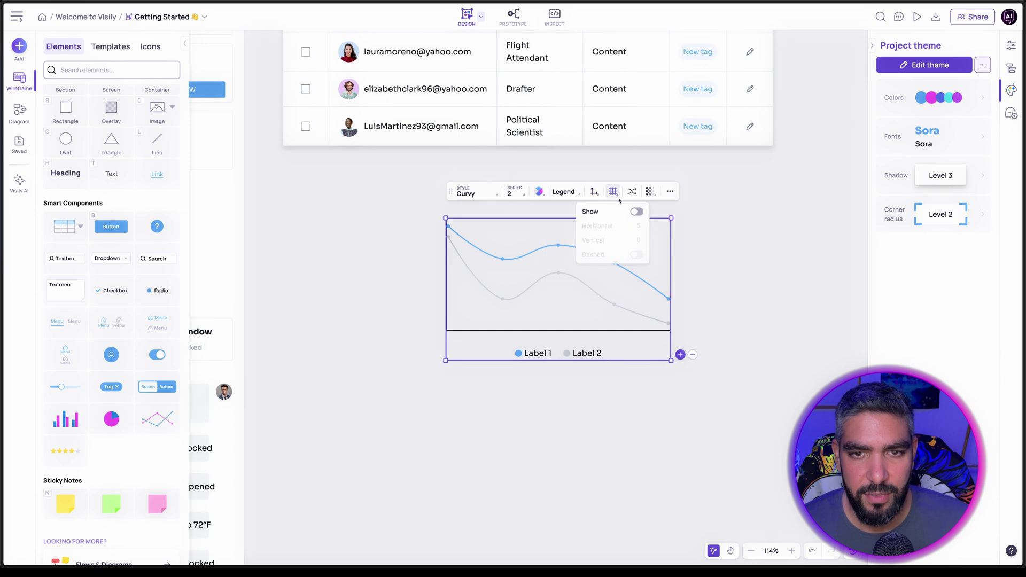
{"action": "left_click", "coordinate": [637, 212]}
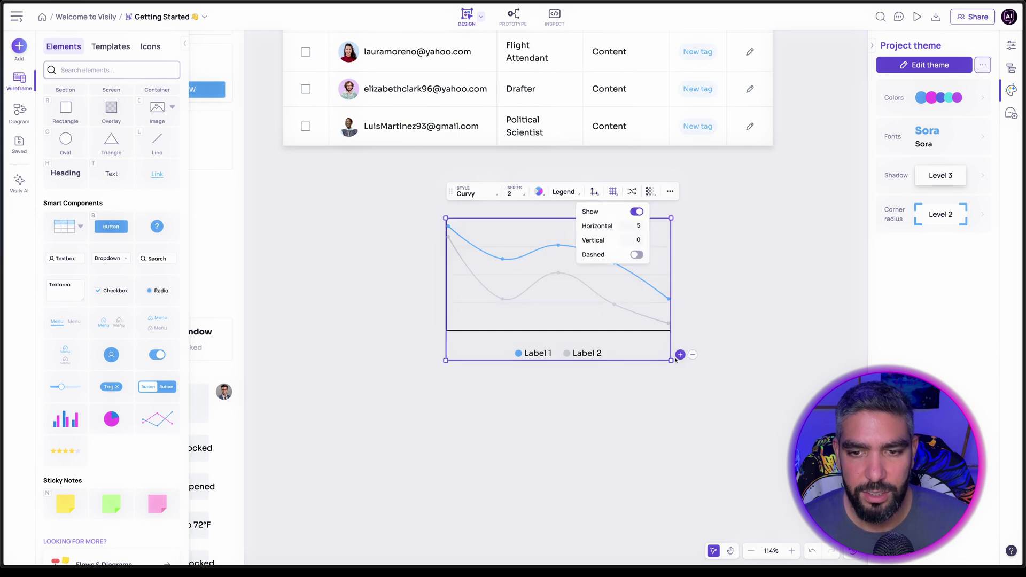
Enlarge the line chart with one additional data point and randomize its data.
{"action": "left_click_drag", "start_coordinate": [671, 360], "coordinate": [798, 460]}
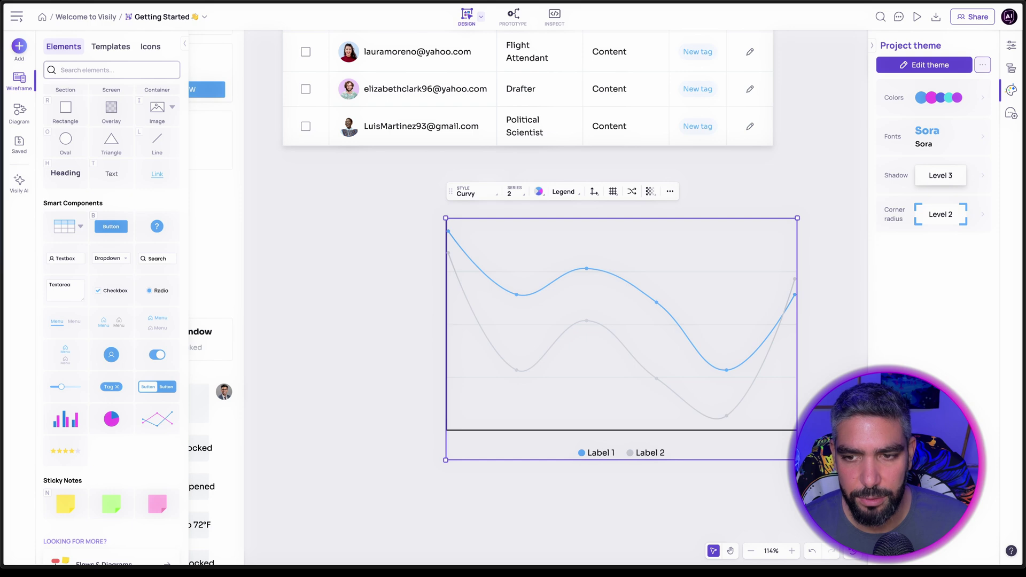
{"action": "left_click", "coordinate": [633, 192]}
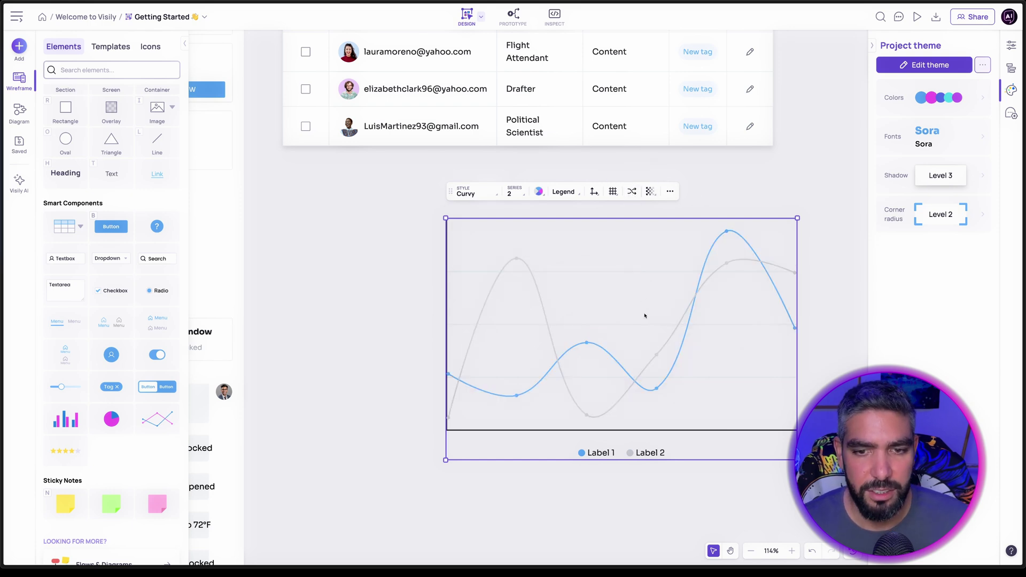
Place a dropdown on the empty canvas below the line chart and give it the Line & Filled style.
{"action": "left_click", "coordinate": [412, 211]}
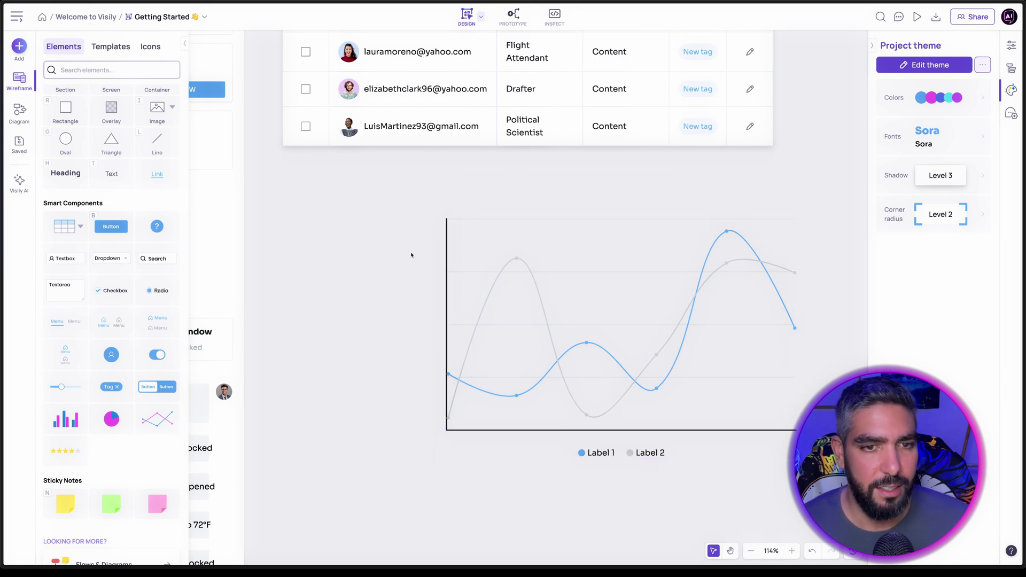
{"action": "scroll", "coordinate": [411, 255], "scroll_direction": "down", "scroll_amount": 4}
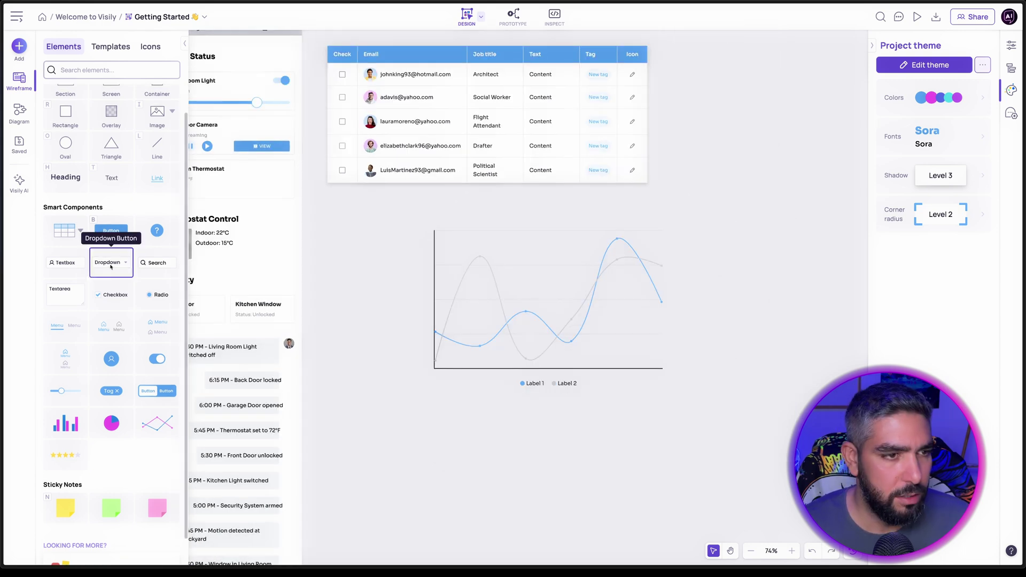
{"action": "left_click_drag", "start_coordinate": [111, 259], "coordinate": [444, 426]}
{"action": "scroll", "coordinate": [461, 460], "scroll_direction": "up", "scroll_amount": 10}
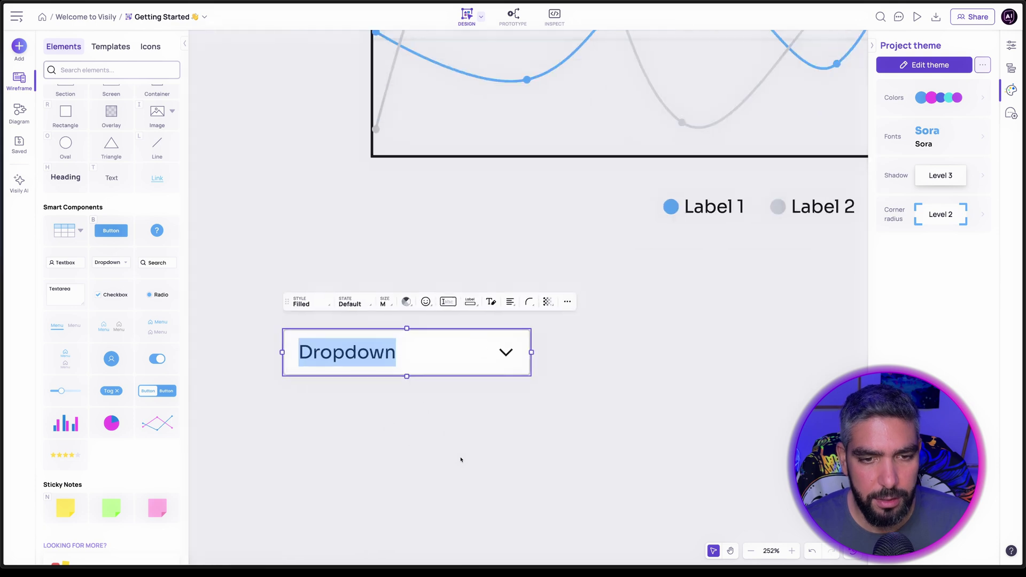
{"action": "left_click", "coordinate": [326, 305]}
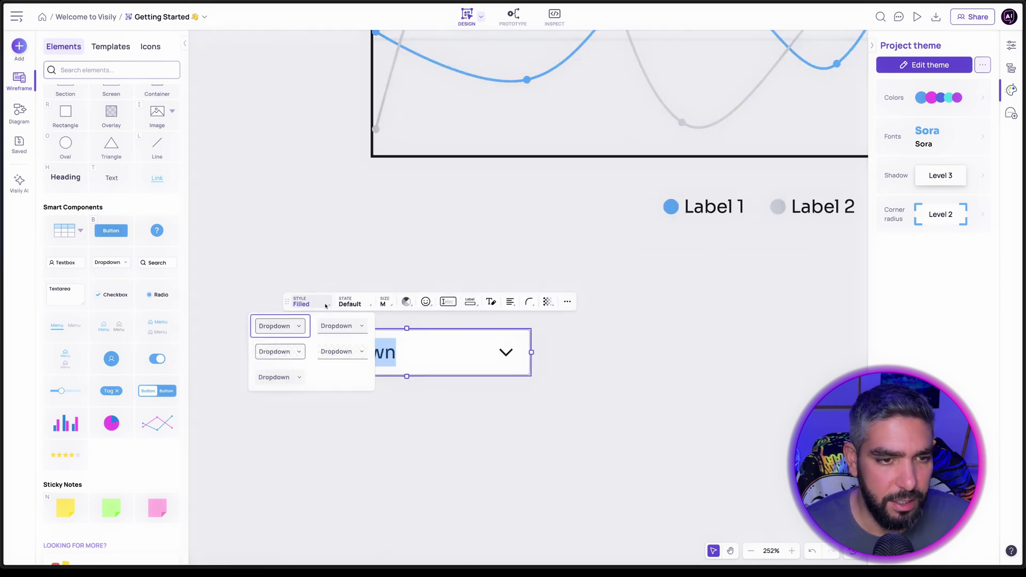
{"action": "left_click", "coordinate": [342, 326]}
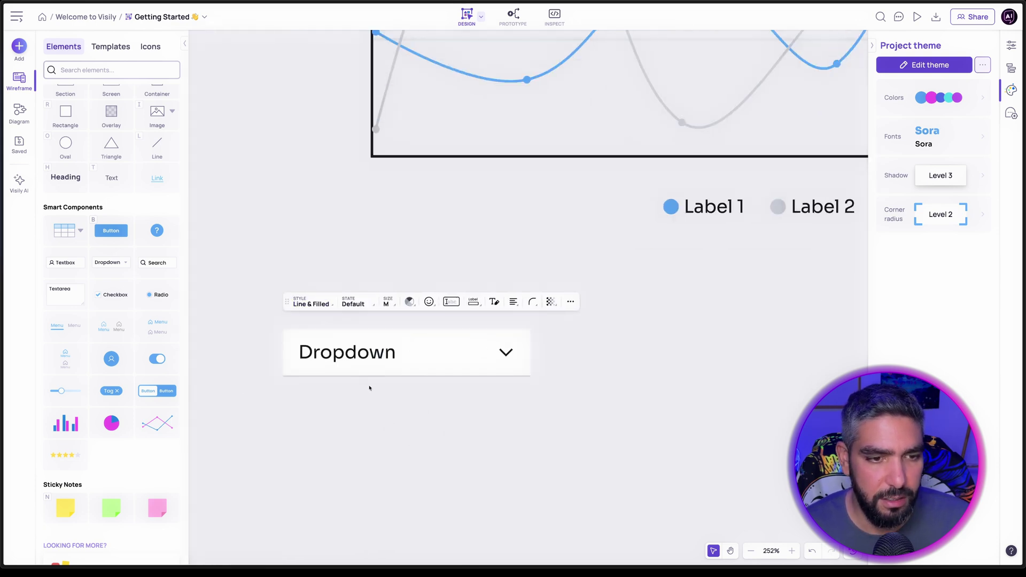
Try the Hovered state on the dropdown and return it to Default.
{"action": "left_click", "coordinate": [363, 305]}
{"action": "left_click", "coordinate": [355, 338]}
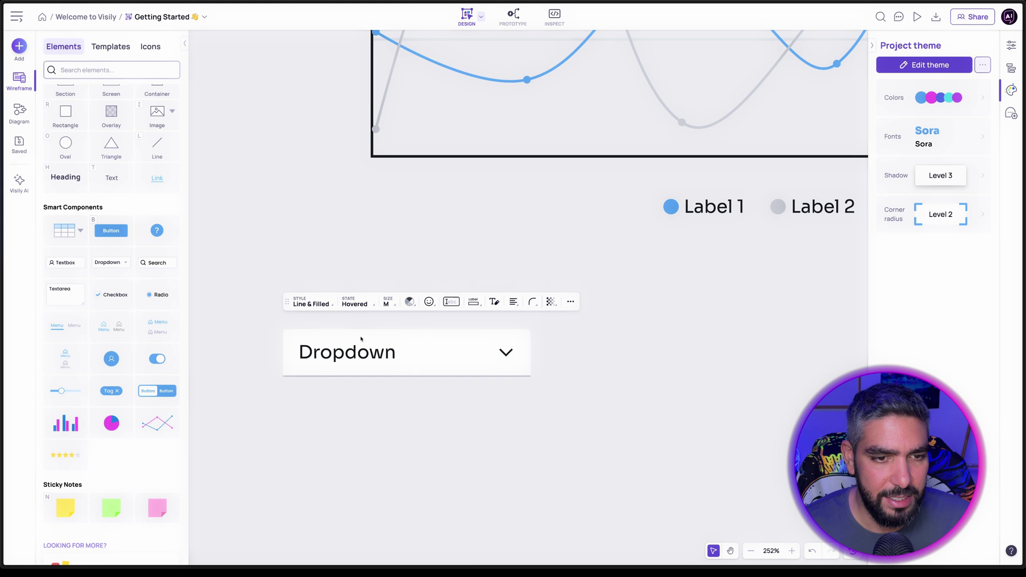
{"action": "left_click", "coordinate": [367, 304]}
{"action": "left_click", "coordinate": [355, 322]}
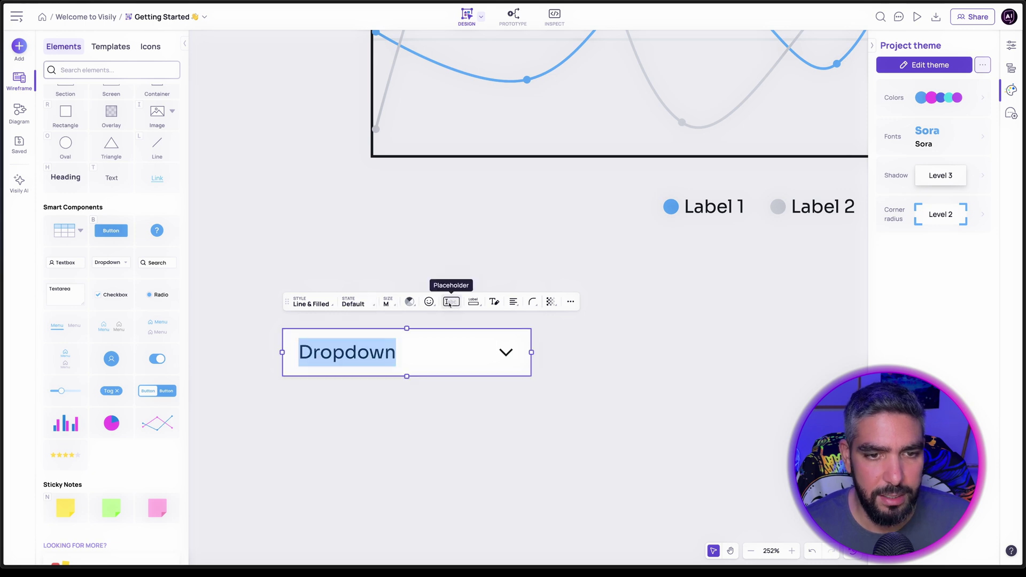
Replace the dropdown's arrow with an @ icon and add a calendar icon before its text as the second icon.
{"action": "left_click", "coordinate": [429, 302]}
{"action": "left_click", "coordinate": [388, 393]}
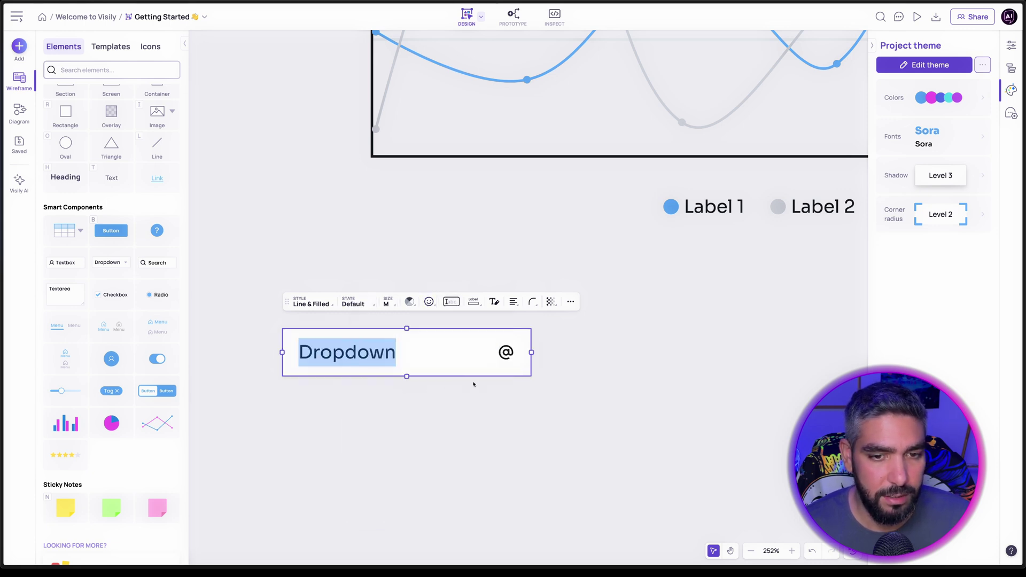
{"action": "left_click", "coordinate": [429, 302]}
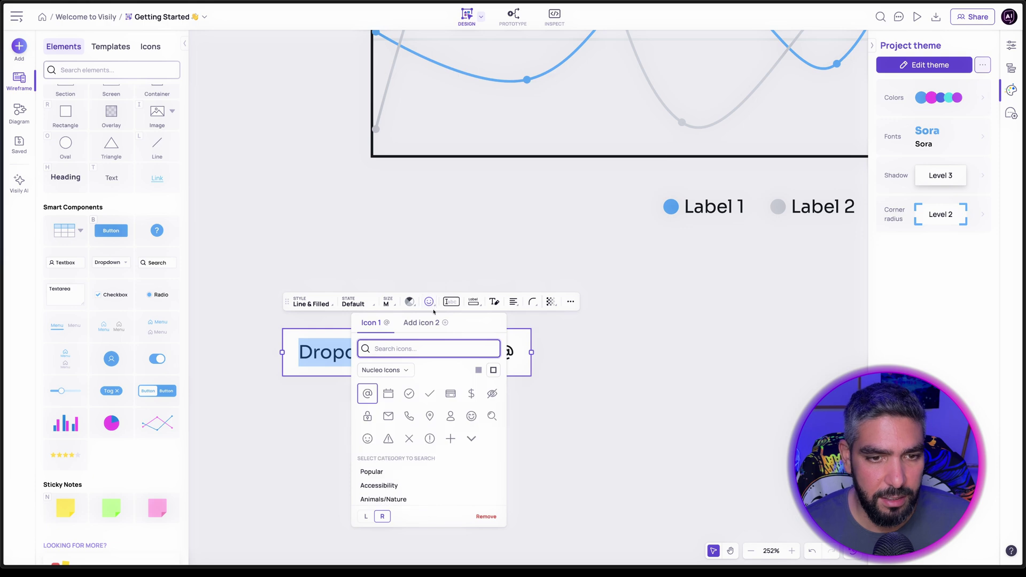
{"action": "left_click", "coordinate": [431, 324]}
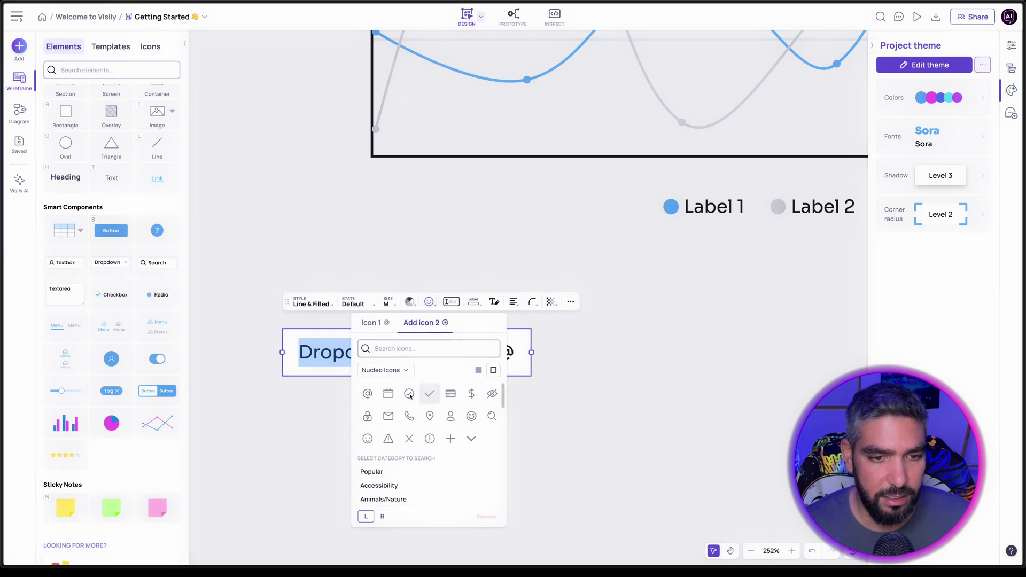
{"action": "left_click", "coordinate": [389, 397]}
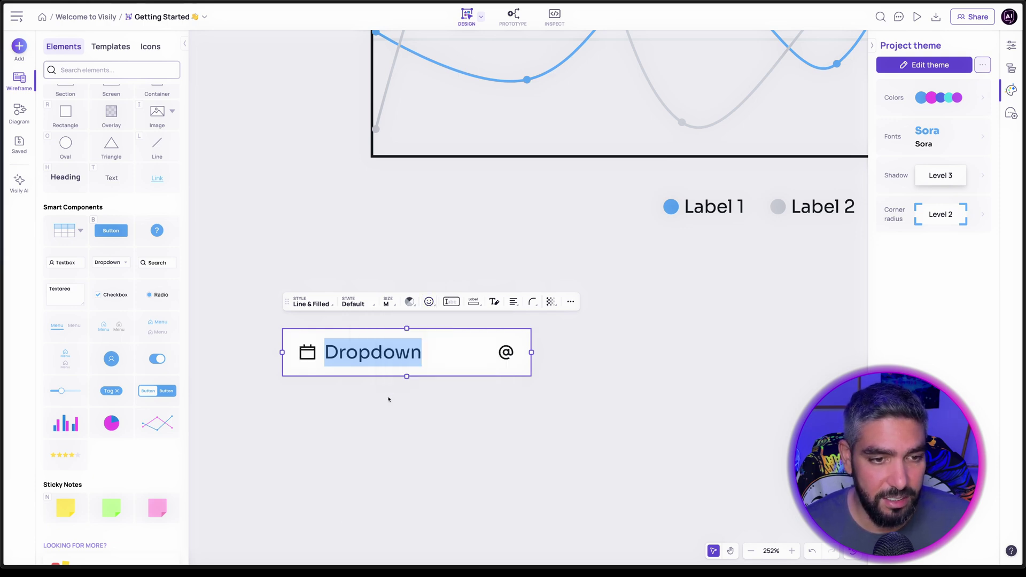
{"action": "left_click", "coordinate": [428, 301]}
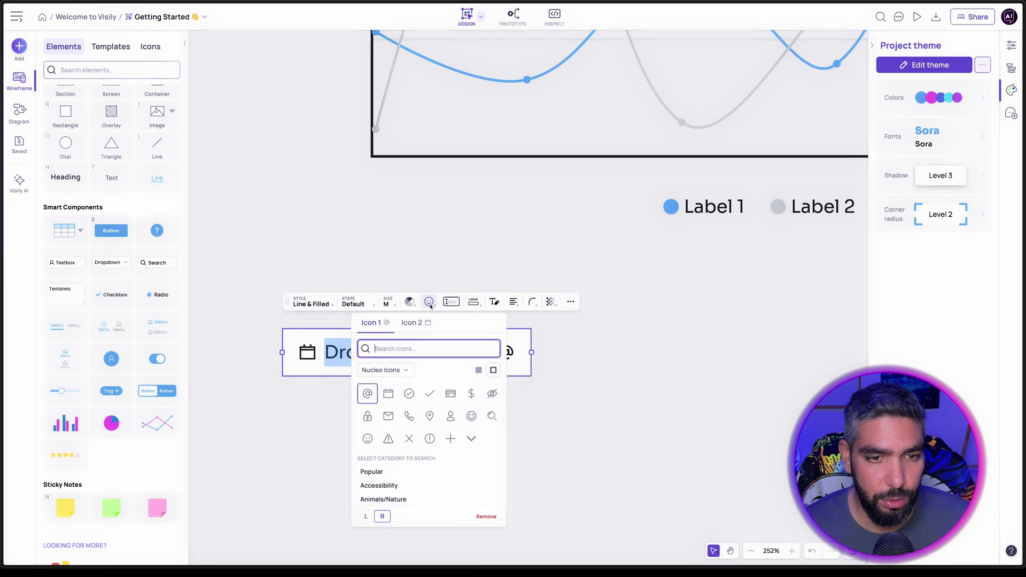
Turn the dropdown's text into a placeholder and add a label above the field.
{"action": "left_click", "coordinate": [429, 302]}
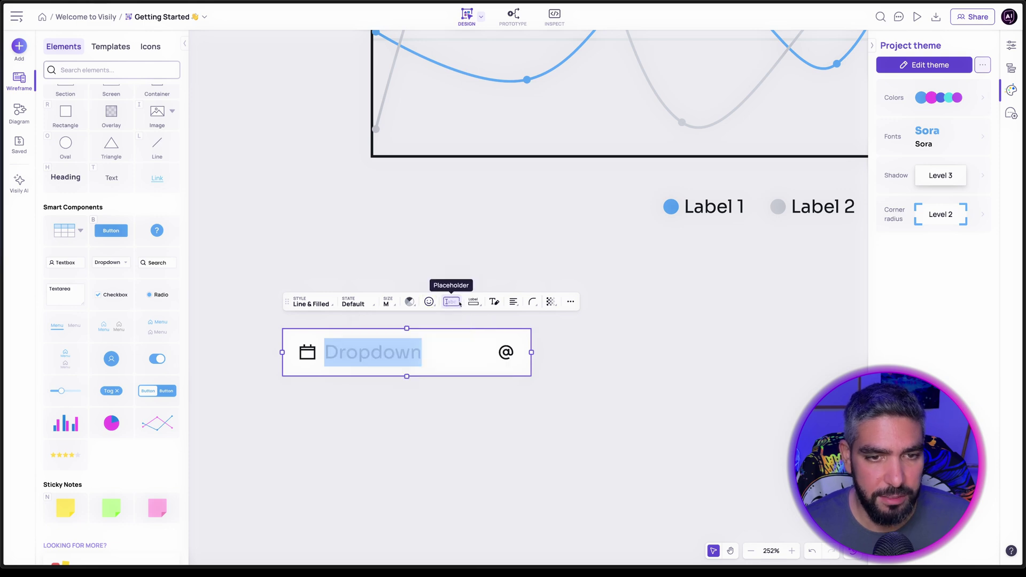
{"action": "left_click", "coordinate": [478, 303]}
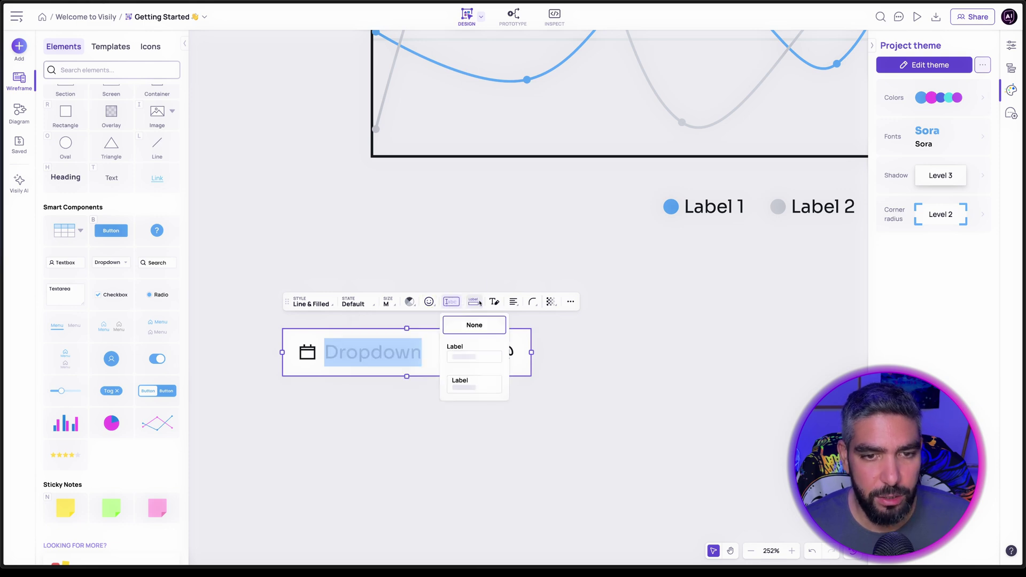
{"action": "left_click", "coordinate": [467, 348]}
{"action": "left_click", "coordinate": [628, 423]}
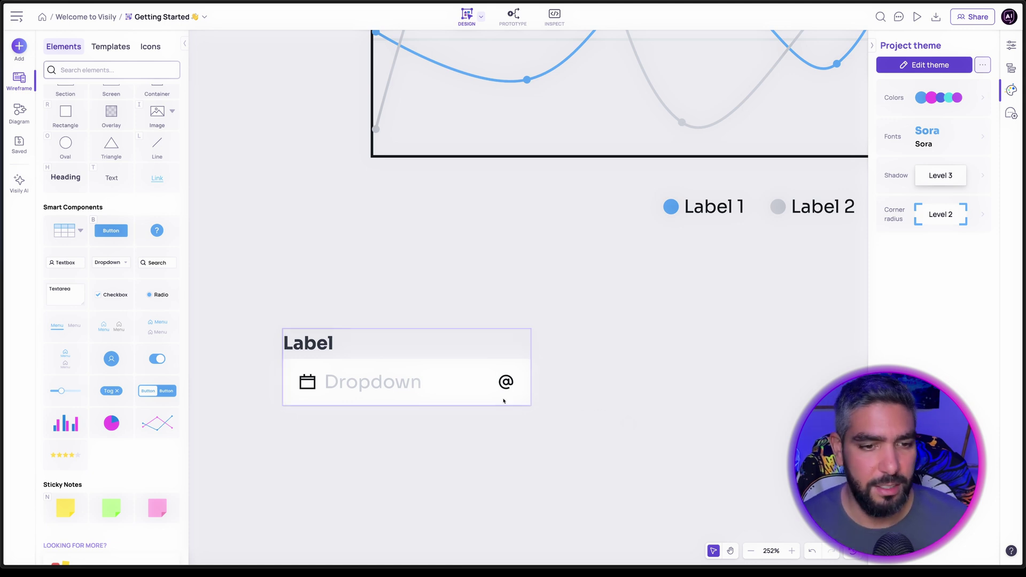
Examine the export and Convert to Figma options of the SmartHome Solutions - Dashboard screen.
{"action": "left_click", "coordinate": [392, 383]}
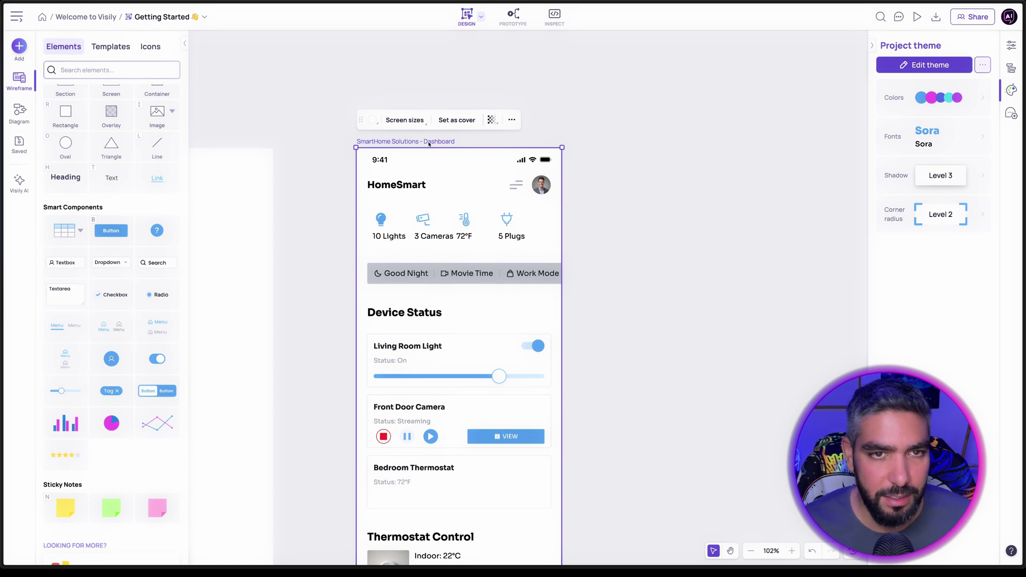
{"action": "left_click", "coordinate": [511, 120]}
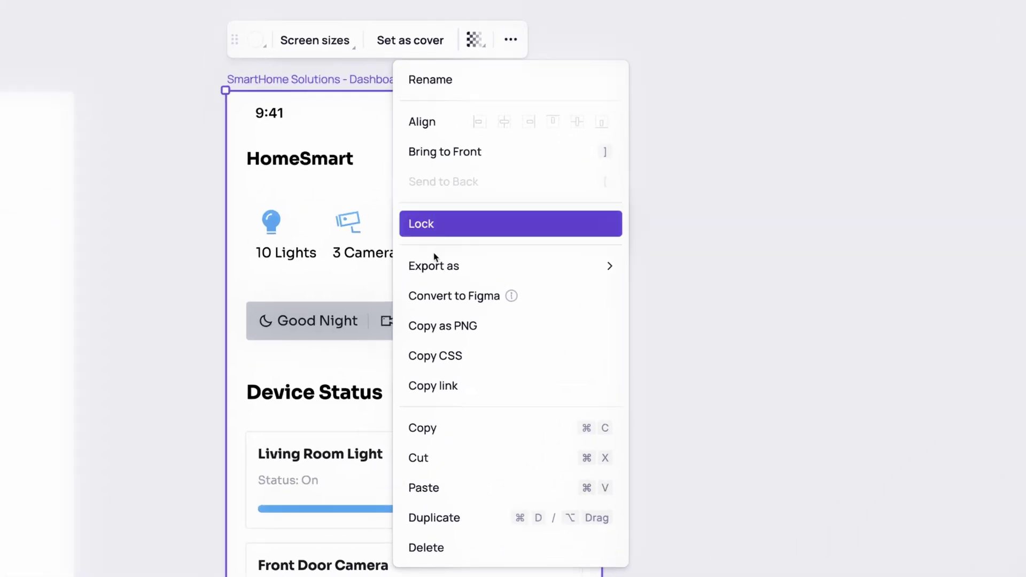
{"action": "mouse_move", "coordinate": [467, 270]}
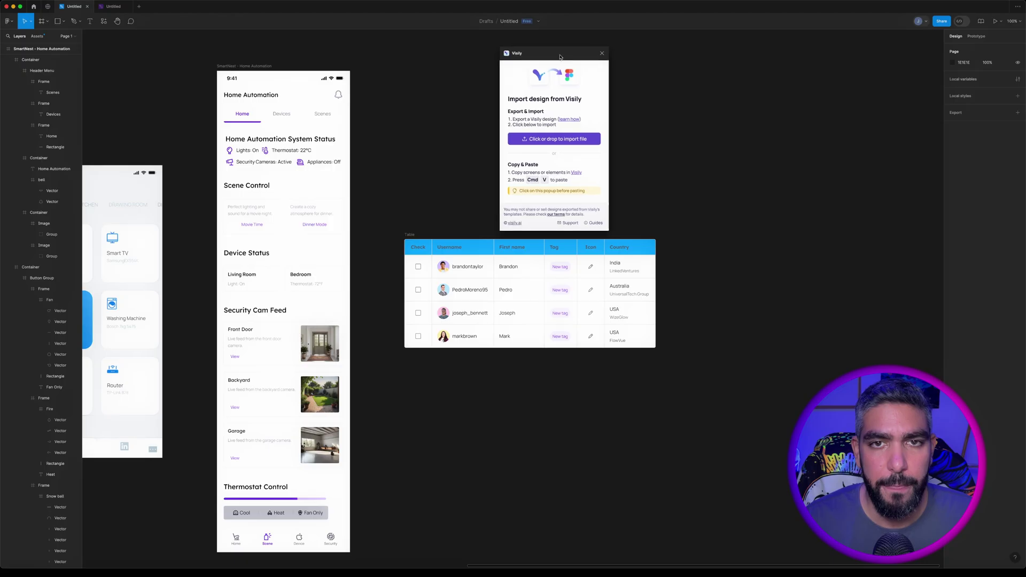
Switch to Figma and move the Visily import popup aside to bring the imported Home Automation frame into view.
{"action": "left_click_drag", "start_coordinate": [765, 151], "coordinate": [763, 151]}
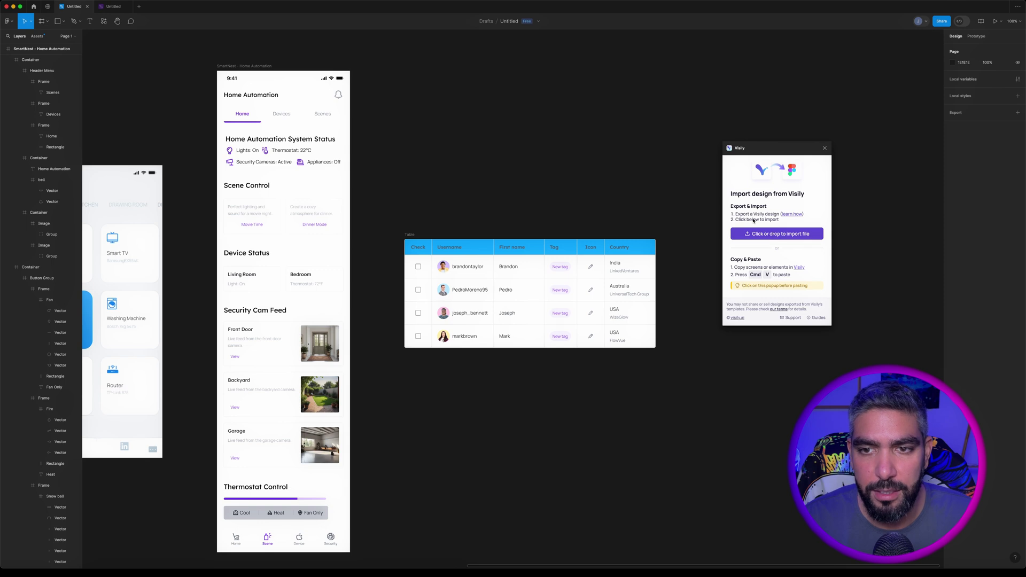
{"action": "scroll", "coordinate": [199, 220], "scroll_direction": "left", "scroll_amount": 7}
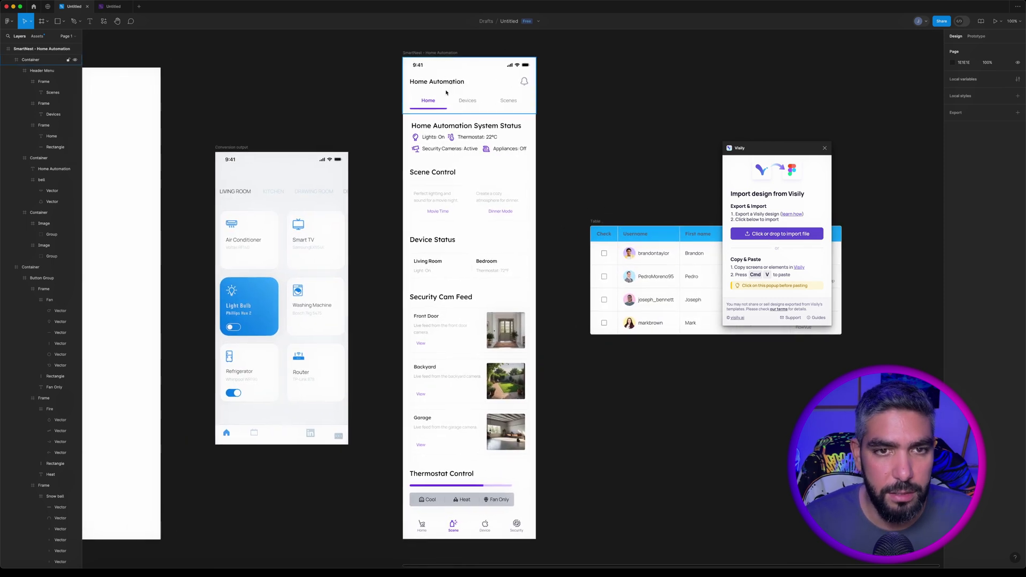
Try moving the Device Status section above Scene Control in the Home Automation frame, and undo the move.
{"action": "left_click", "coordinate": [430, 52]}
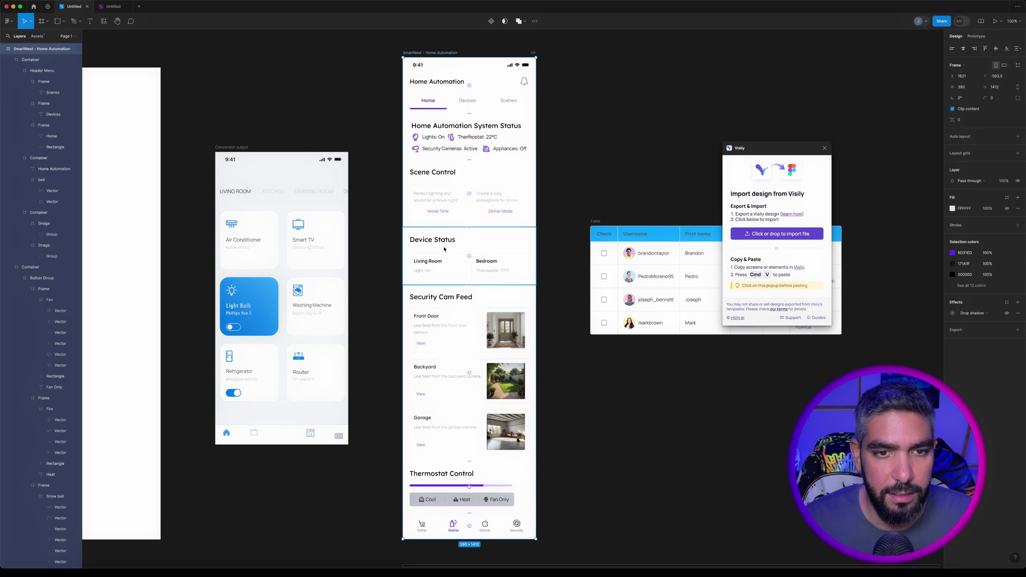
{"action": "left_click_drag", "start_coordinate": [470, 257], "coordinate": [473, 196]}
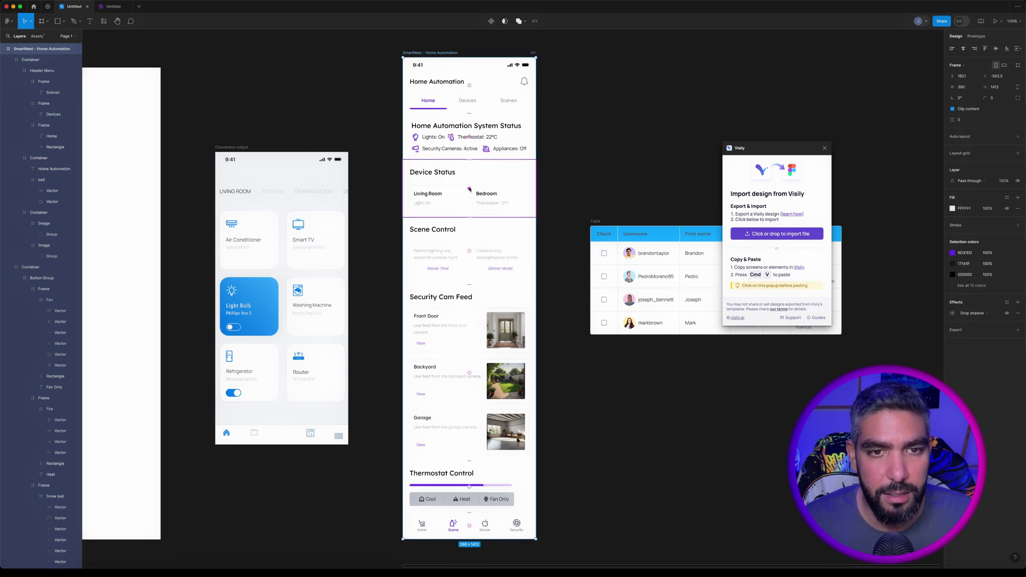
{"action": "key", "text": "super+z"}
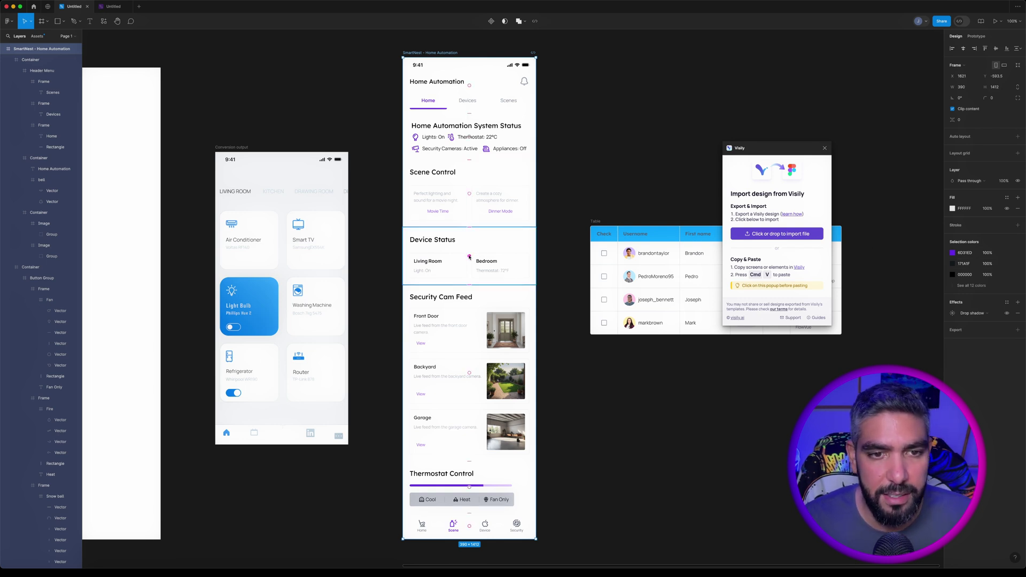
{"action": "left_click", "coordinate": [524, 350]}
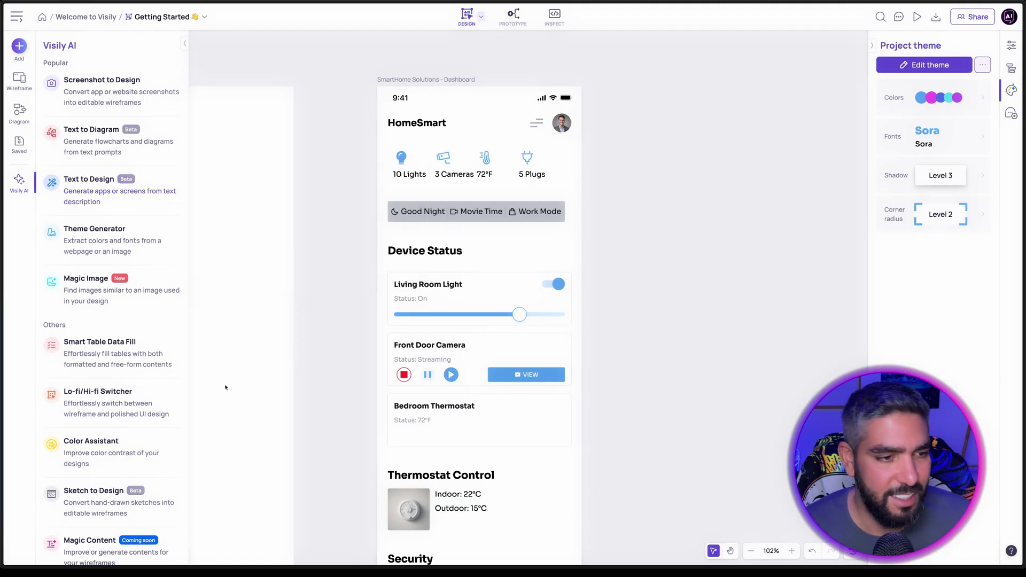
Switch back to Visily and change the board's design mode to Simple lo-fi design.
{"action": "left_click", "coordinate": [87, 394]}
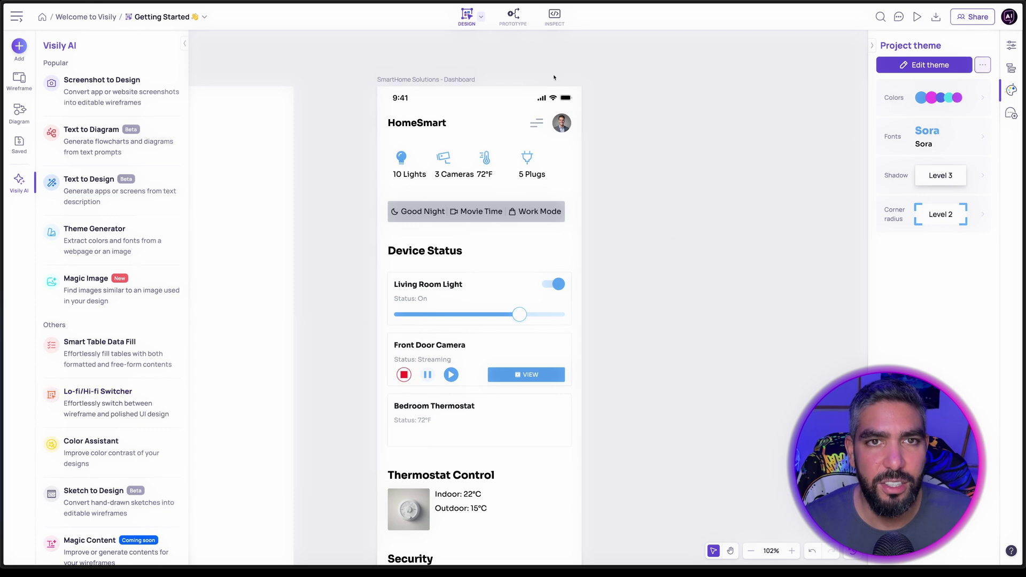
{"action": "left_click", "coordinate": [481, 19]}
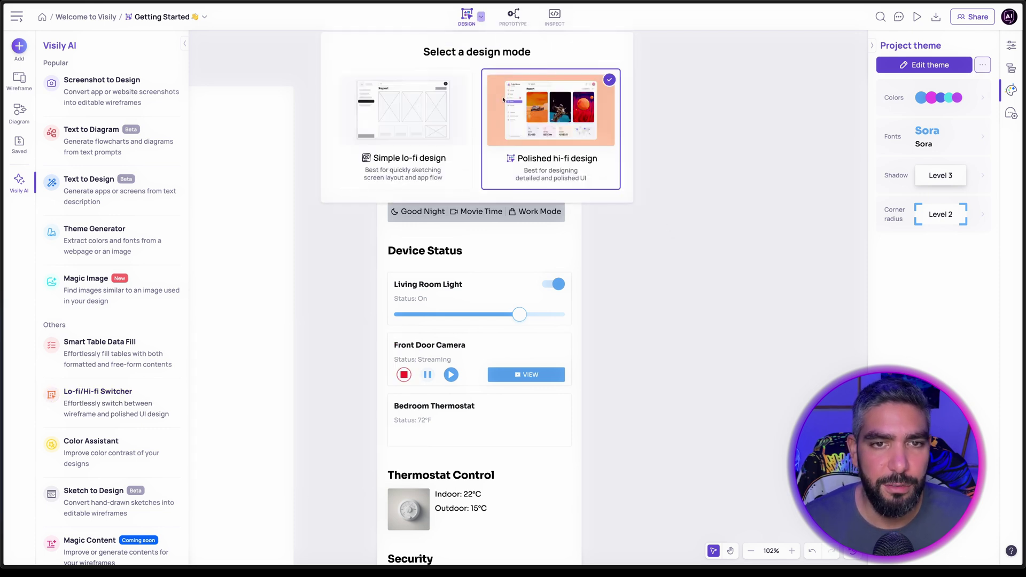
{"action": "left_click", "coordinate": [414, 111]}
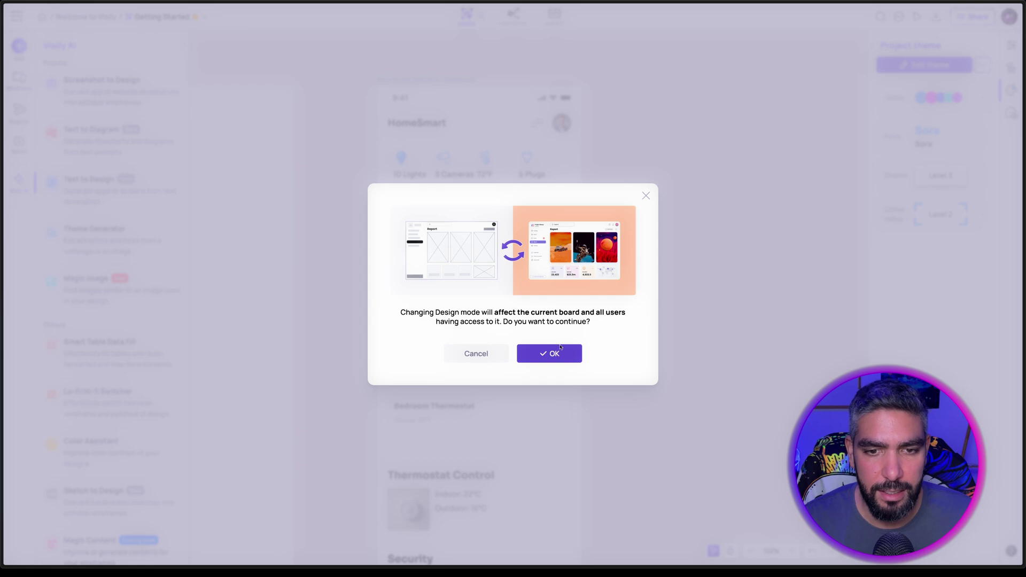
{"action": "left_click", "coordinate": [558, 353]}
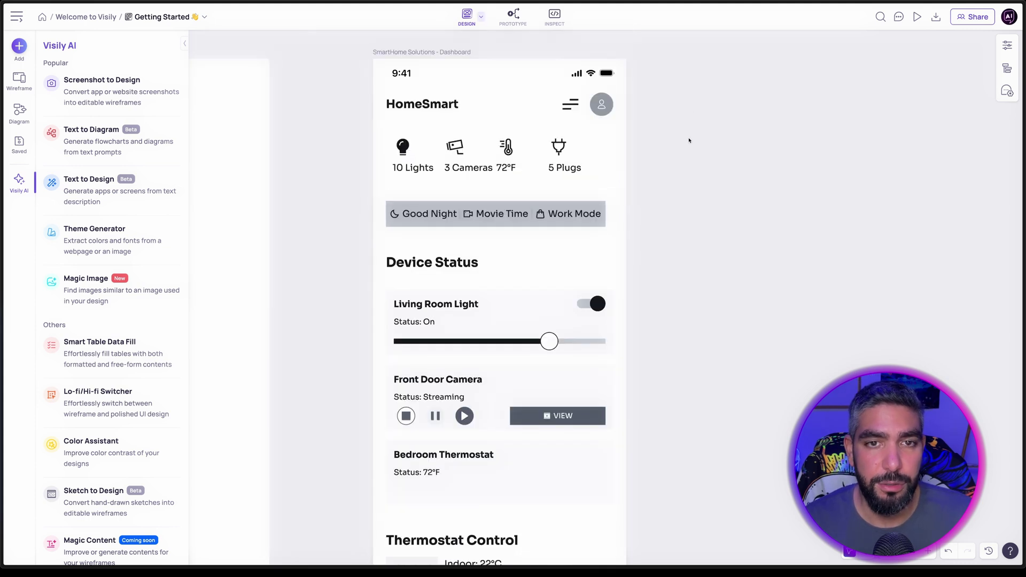
Return the board's design mode to Polished hi-fi design.
{"action": "left_click", "coordinate": [481, 17]}
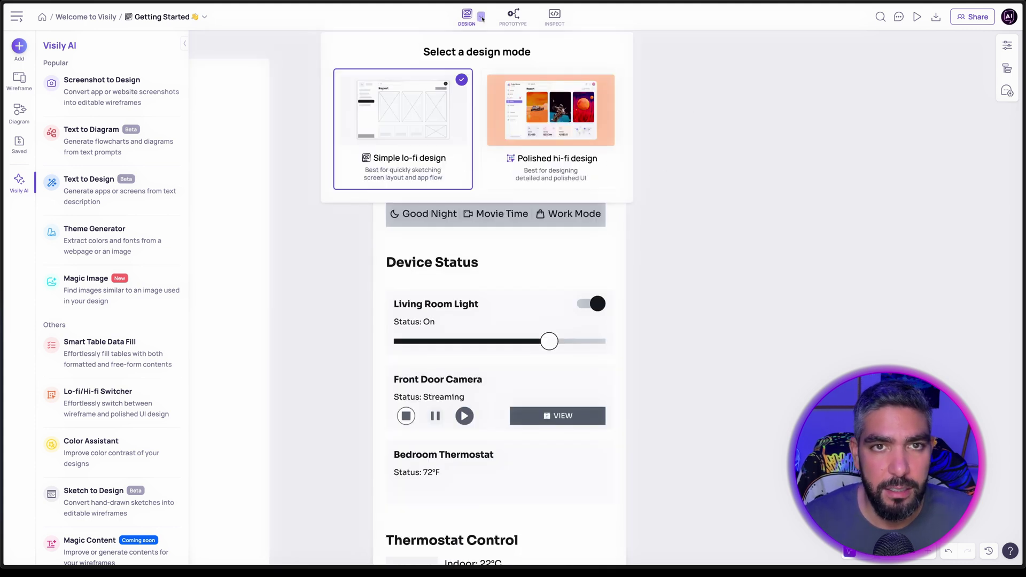
{"action": "left_click", "coordinate": [582, 114]}
{"action": "left_click", "coordinate": [689, 325]}
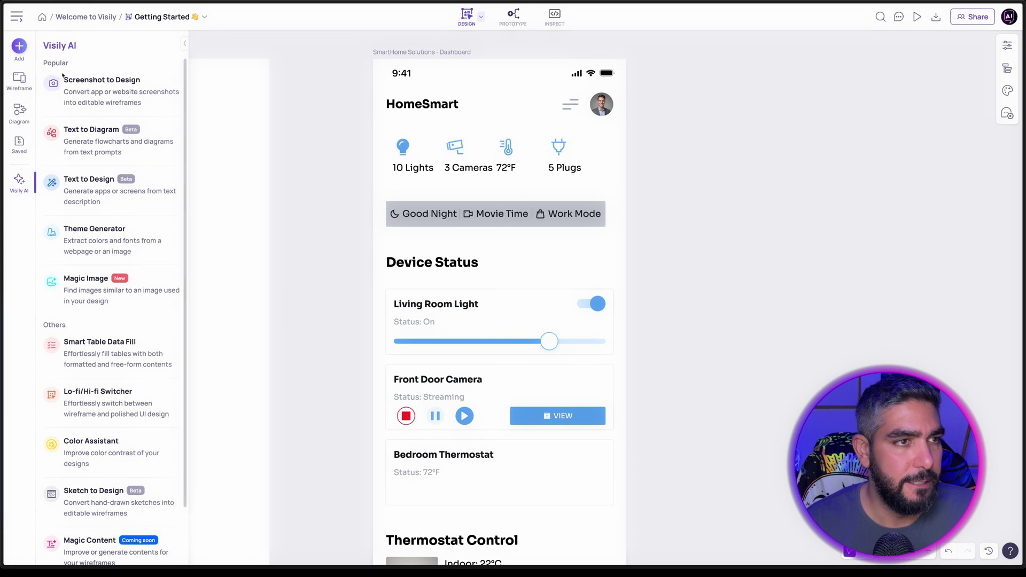
Start the Screenshot to Design AI tool and enlarge the home automation app screenshot's preview beside the upload dialog.
{"action": "mouse_move", "coordinate": [116, 89]}
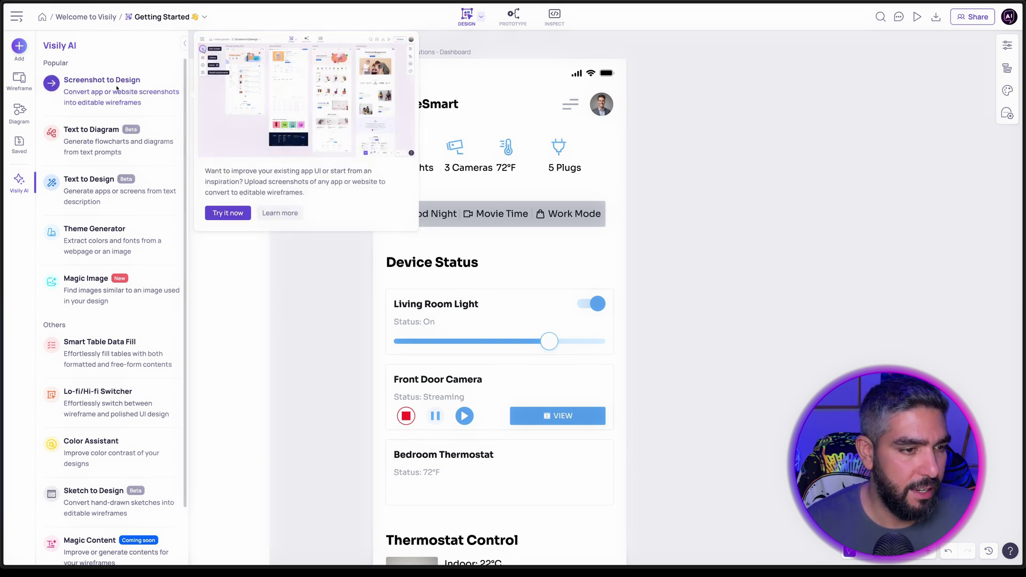
{"action": "mouse_move", "coordinate": [112, 503]}
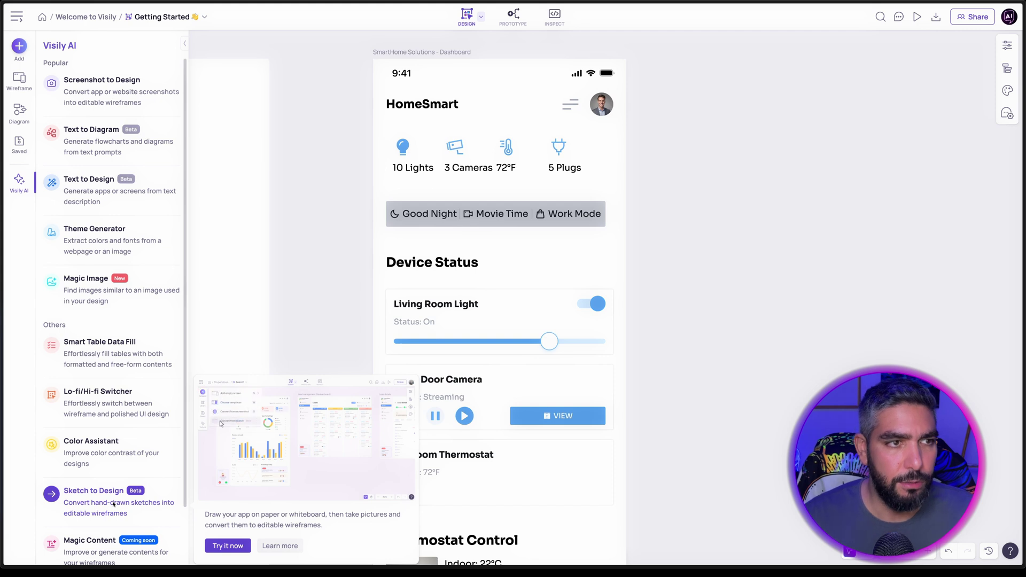
{"action": "left_click", "coordinate": [110, 84]}
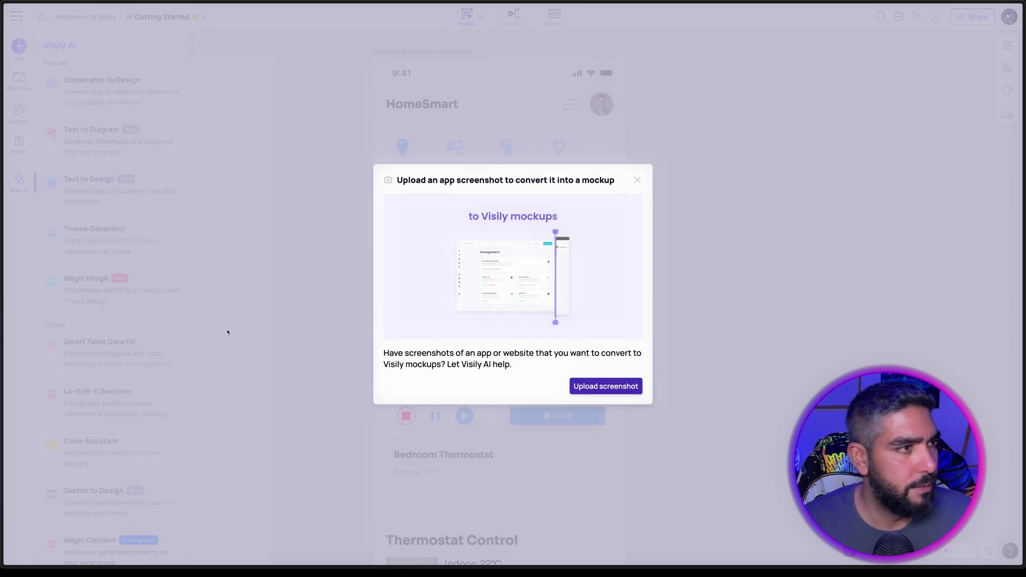
{"action": "left_click_drag", "start_coordinate": [149, 78], "coordinate": [191, 94]}
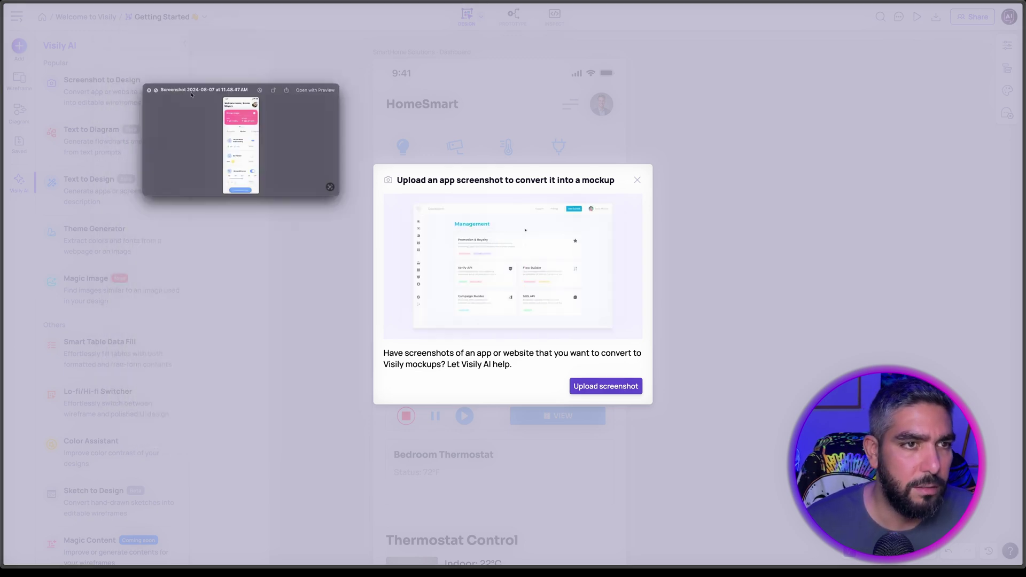
{"action": "left_click_drag", "start_coordinate": [336, 196], "coordinate": [362, 544]}
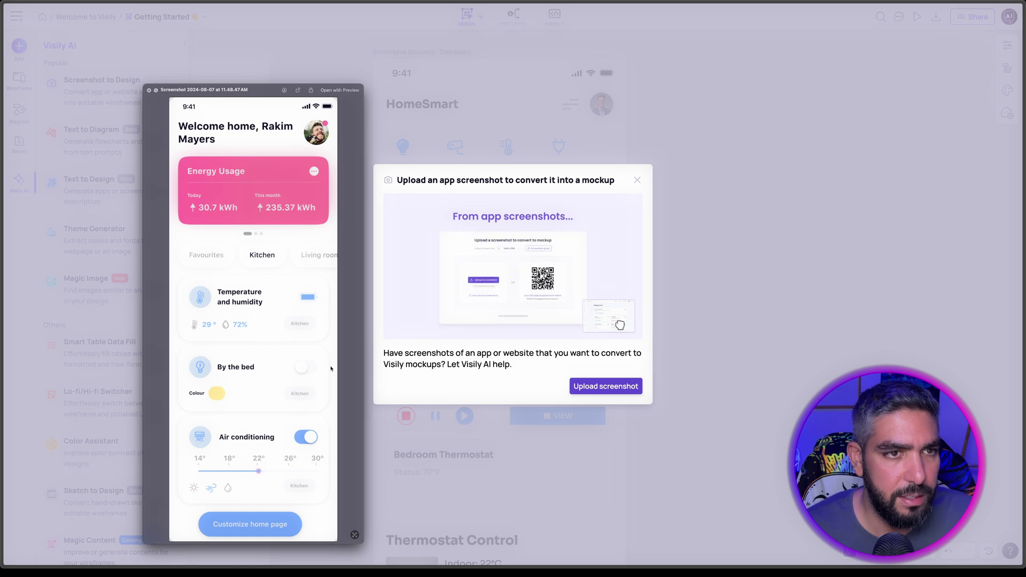
Close the screenshot preview and upload the home automation app screenshot for conversion into an editable design.
{"action": "key", "text": "space"}
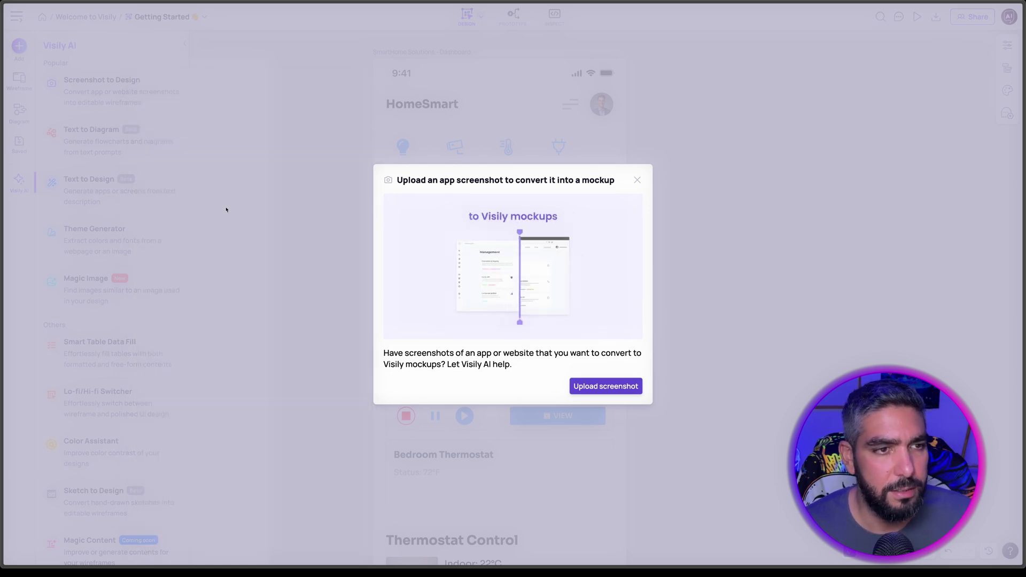
{"action": "left_click", "coordinate": [605, 386]}
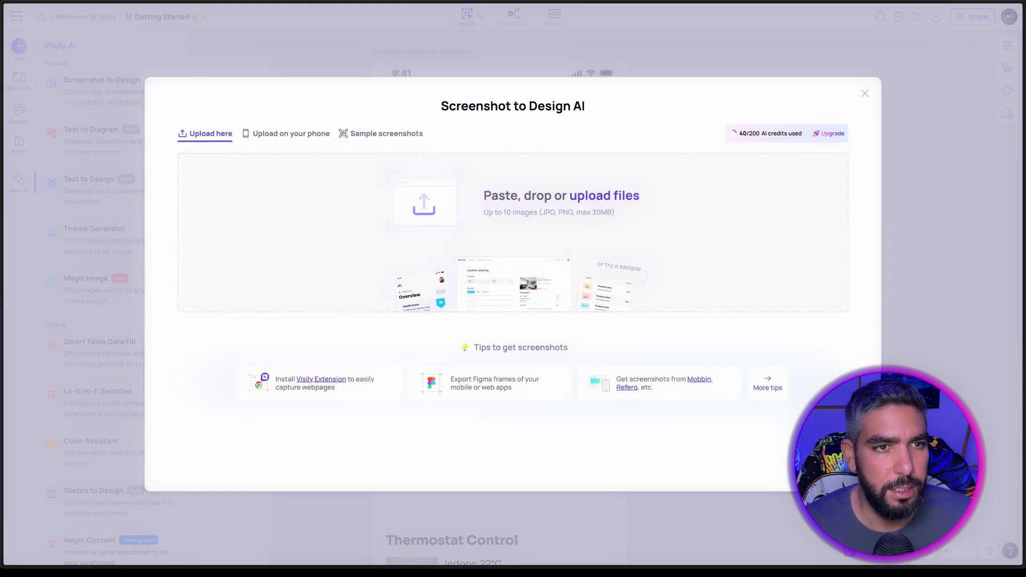
{"action": "left_click_drag", "start_coordinate": [179, 273], "coordinate": [536, 256]}
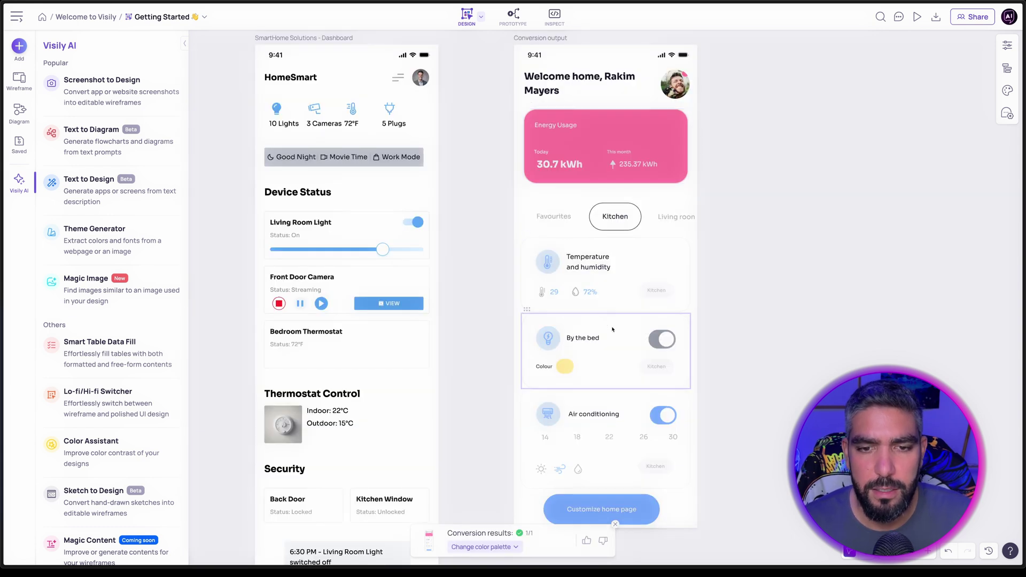
Switch the conversion output's color palette from the source image to the project theme.
{"action": "left_click", "coordinate": [506, 548]}
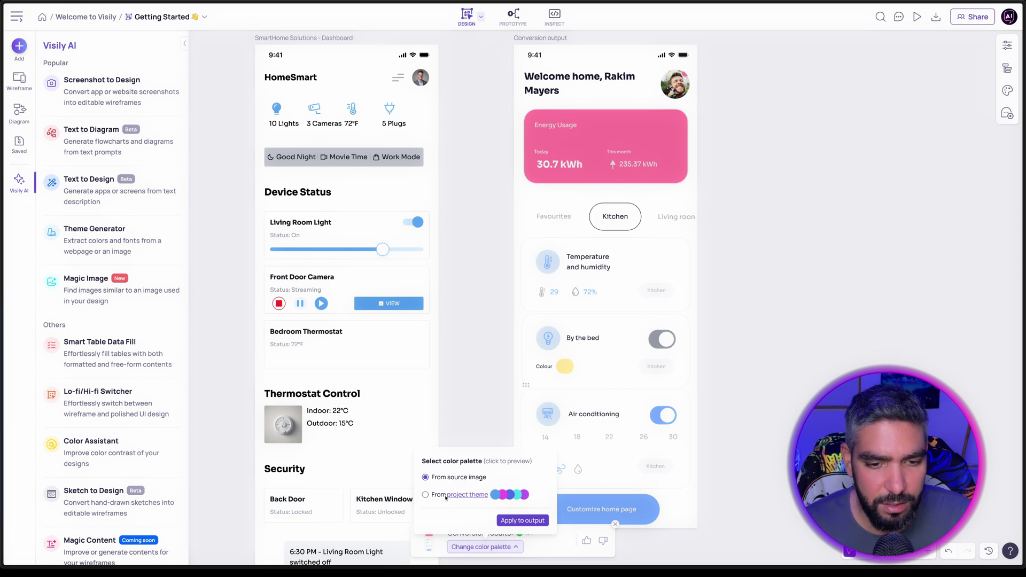
{"action": "left_click", "coordinate": [425, 496]}
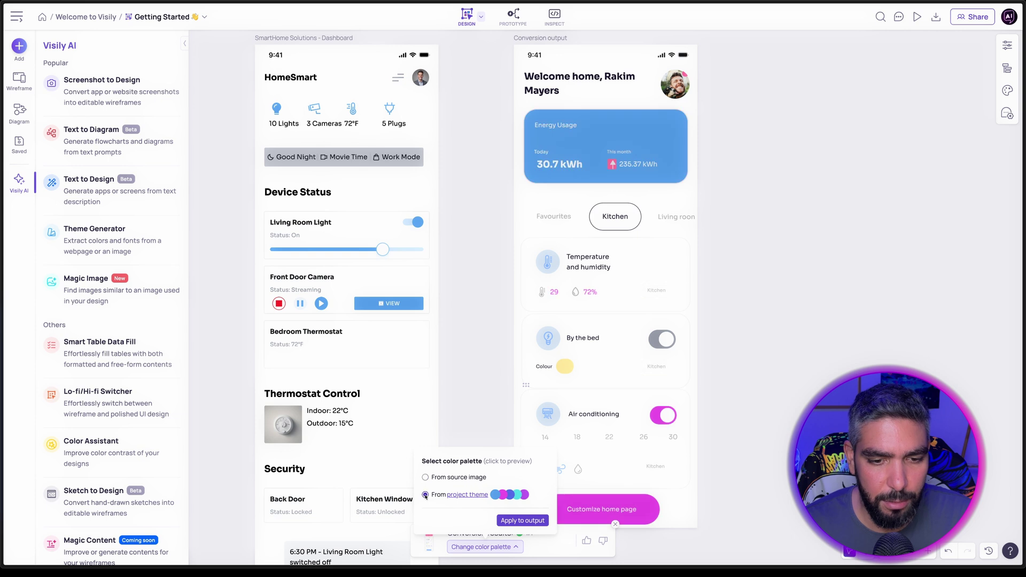
{"action": "left_click", "coordinate": [722, 272]}
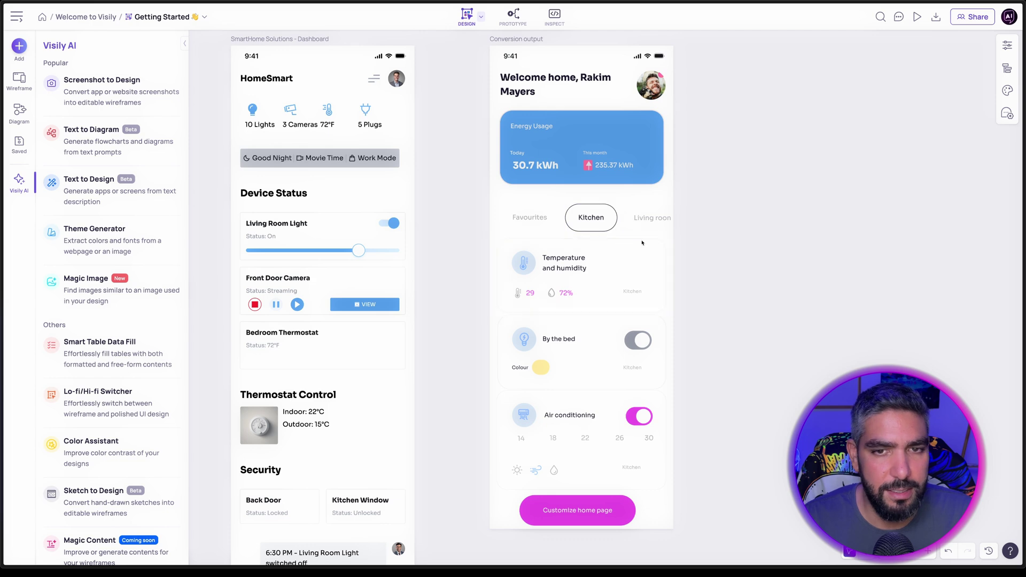
Compare the original home automation screenshot side by side with the Conversion output frame.
{"action": "key", "text": "space"}
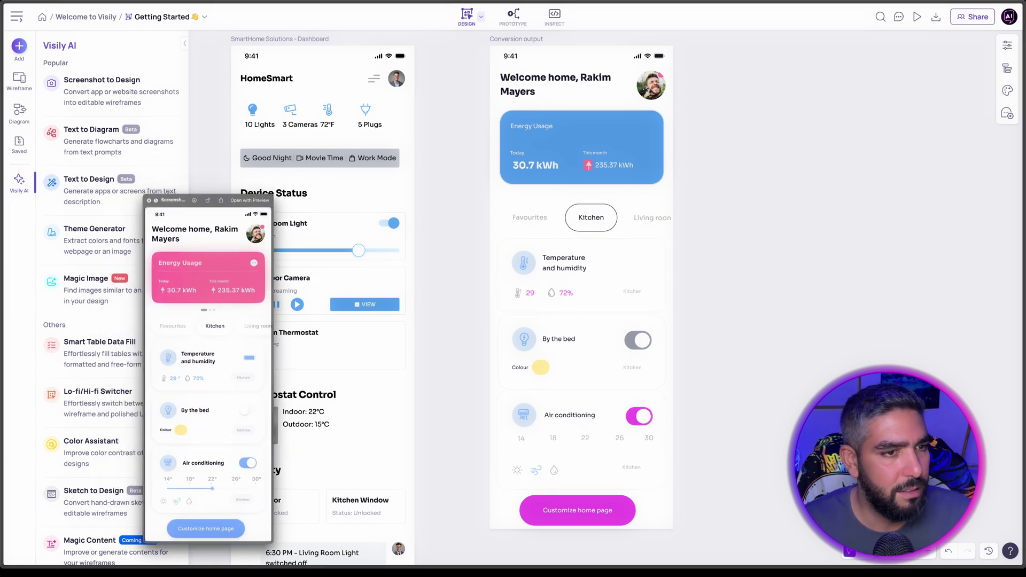
{"action": "left_click_drag", "start_coordinate": [272, 197], "coordinate": [354, 37]}
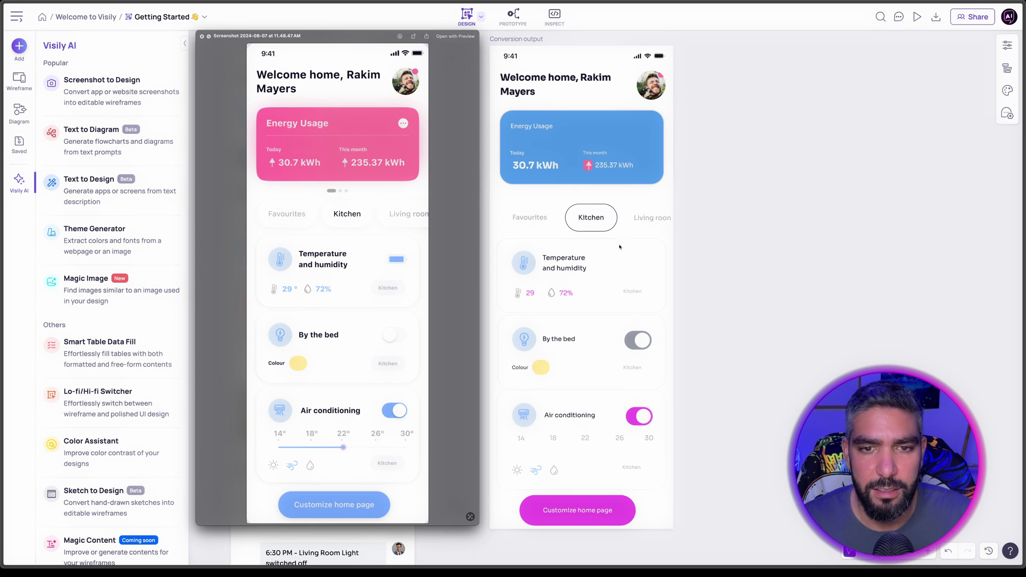
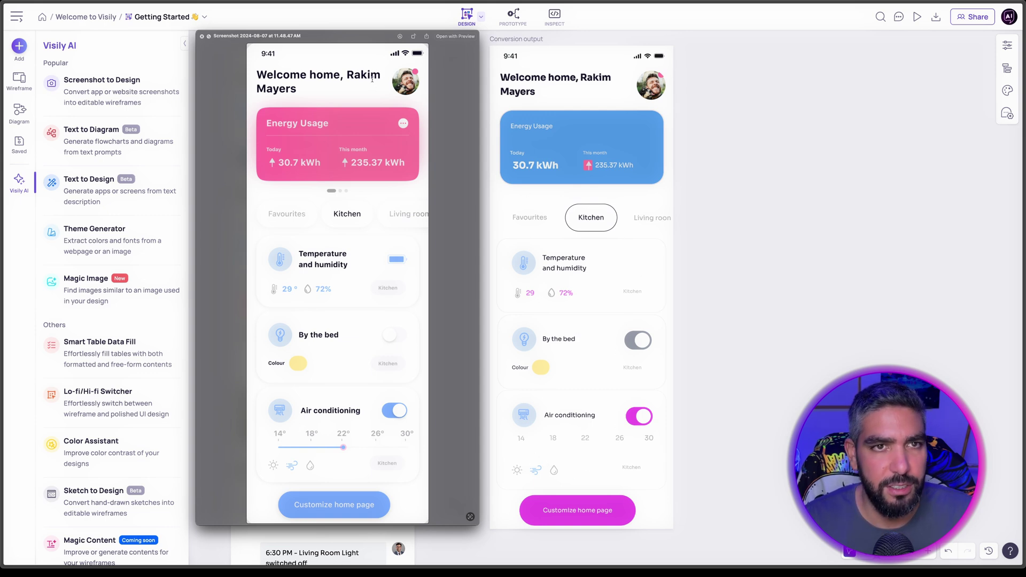
{"action": "key", "text": "space"}
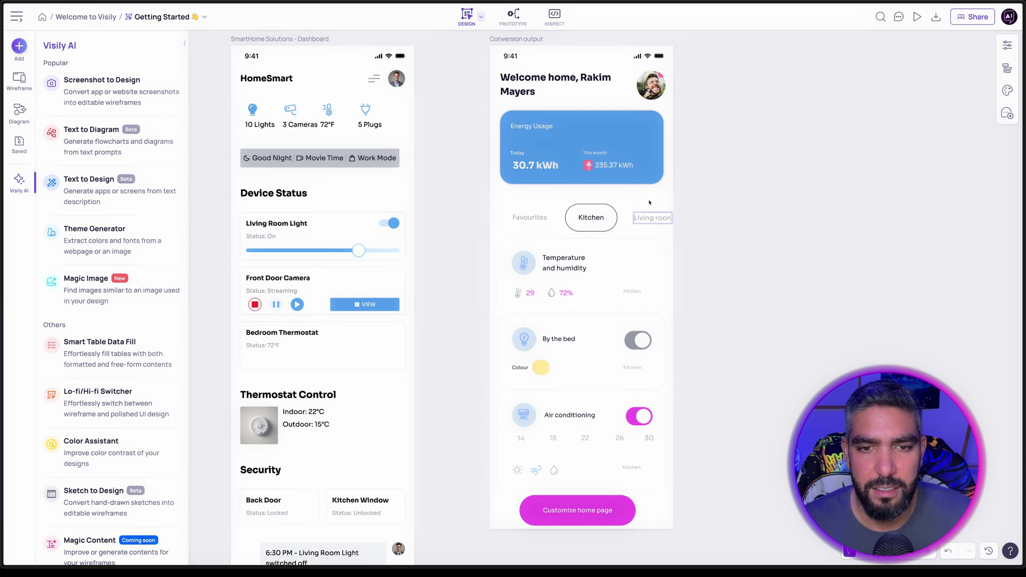
Give the Conversion output's profile avatar the oval image style, a different man's portrait and the magenta color preset.
{"action": "left_click", "coordinate": [650, 85]}
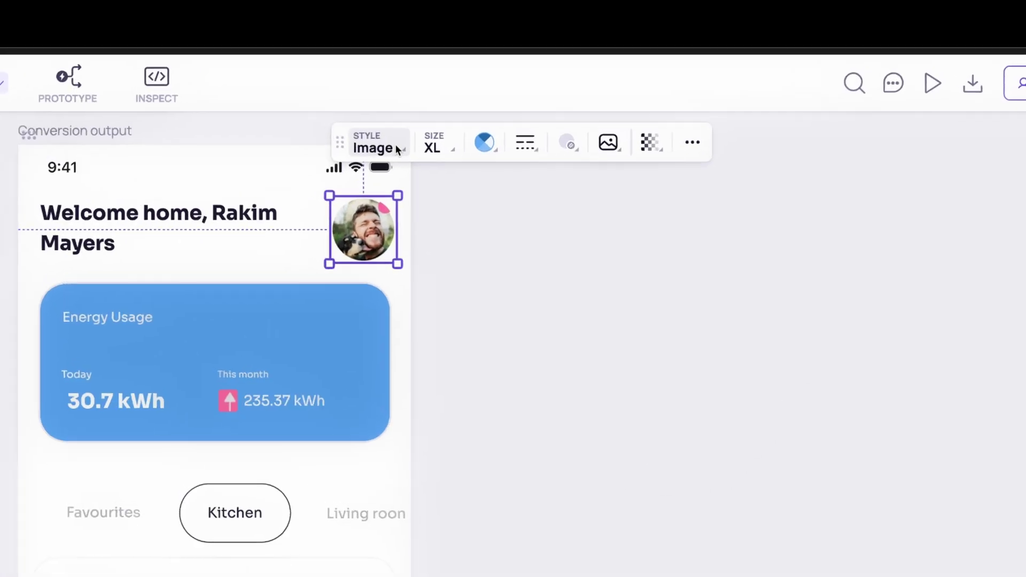
{"action": "left_click", "coordinate": [388, 144]}
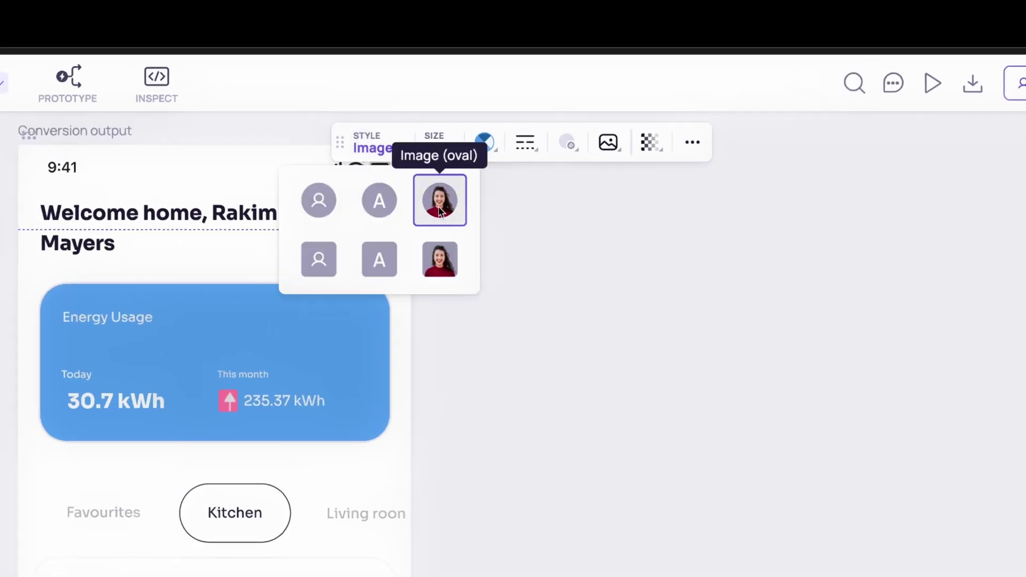
{"action": "left_click", "coordinate": [440, 210]}
{"action": "left_click", "coordinate": [610, 144]}
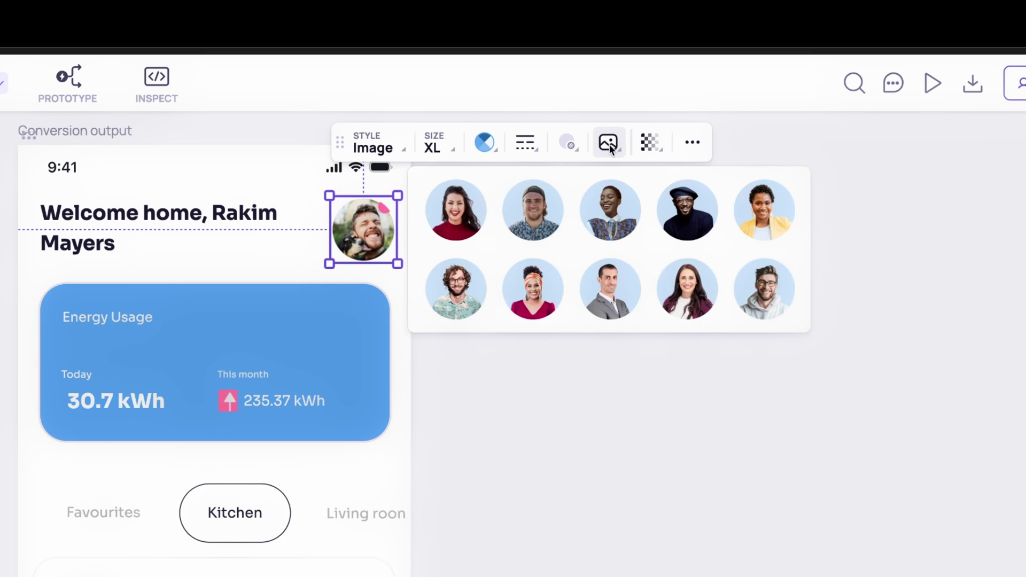
{"action": "left_click", "coordinate": [524, 210]}
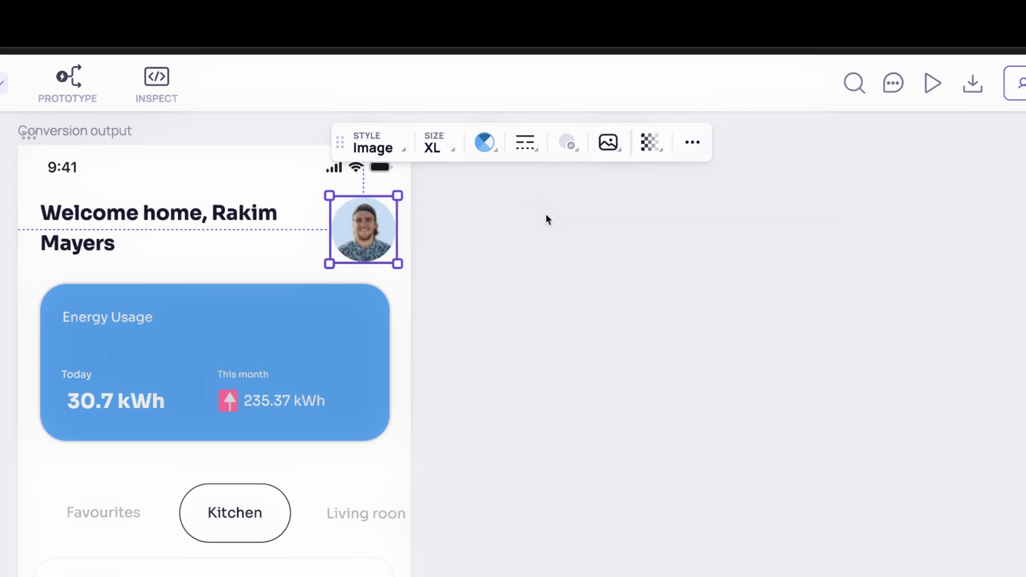
{"action": "left_click", "coordinate": [484, 143]}
{"action": "left_click", "coordinate": [441, 216]}
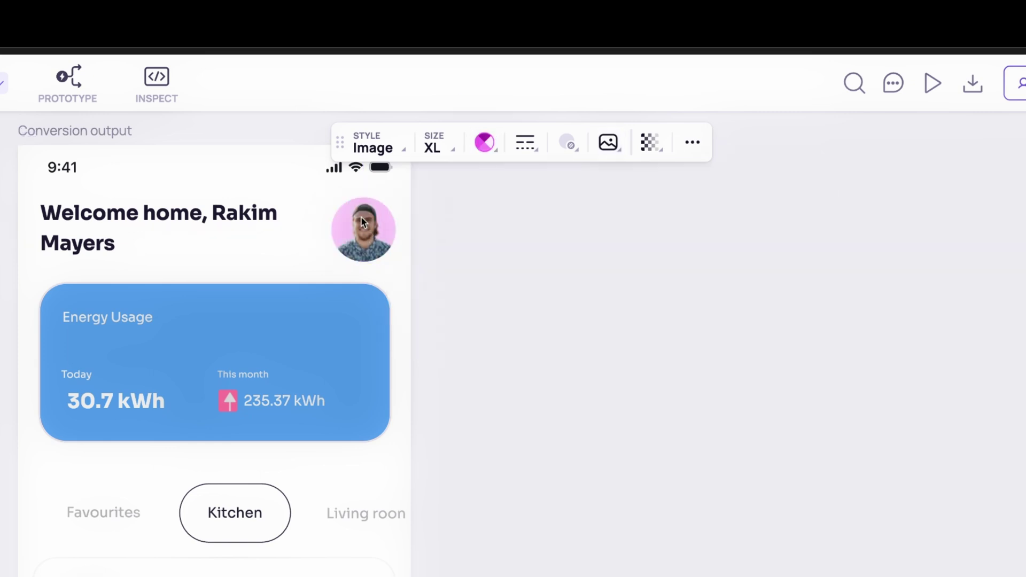
Try the Active and Inactive status indicators on the profile avatar, leaving it set to Active.
{"action": "left_click", "coordinate": [569, 146]}
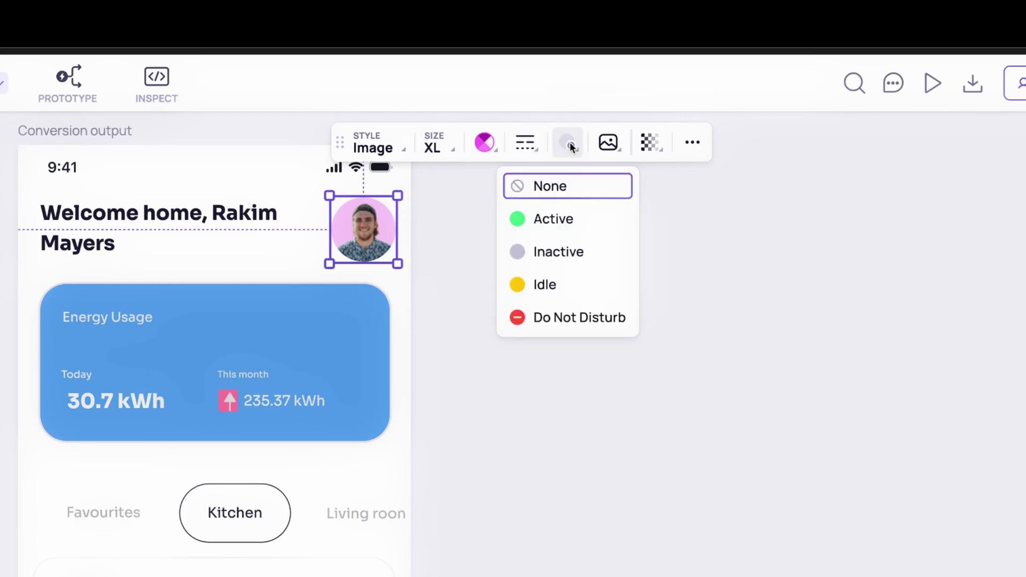
{"action": "left_click", "coordinate": [551, 220]}
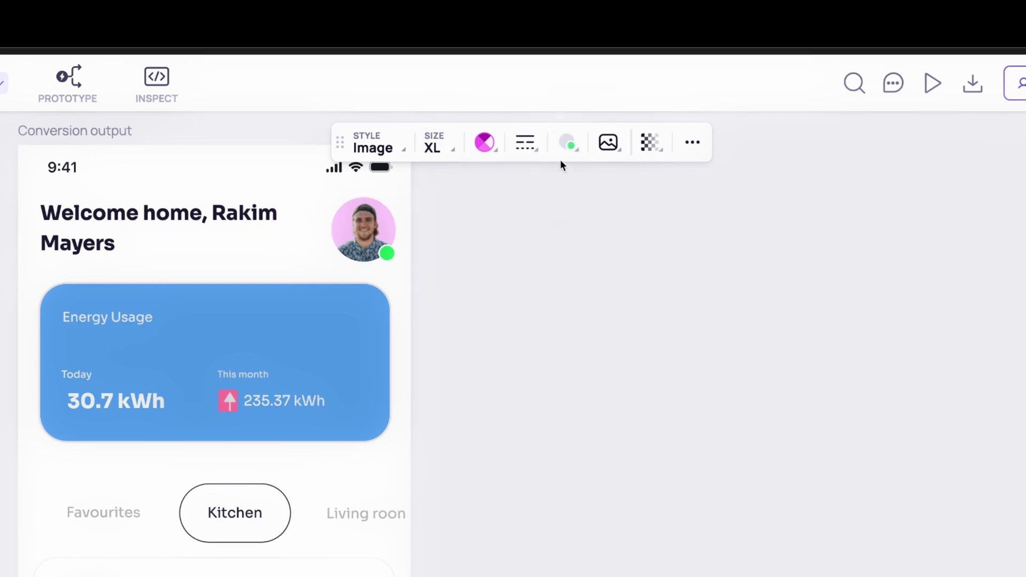
{"action": "left_click", "coordinate": [567, 143]}
{"action": "left_click", "coordinate": [574, 251]}
{"action": "left_click", "coordinate": [570, 147]}
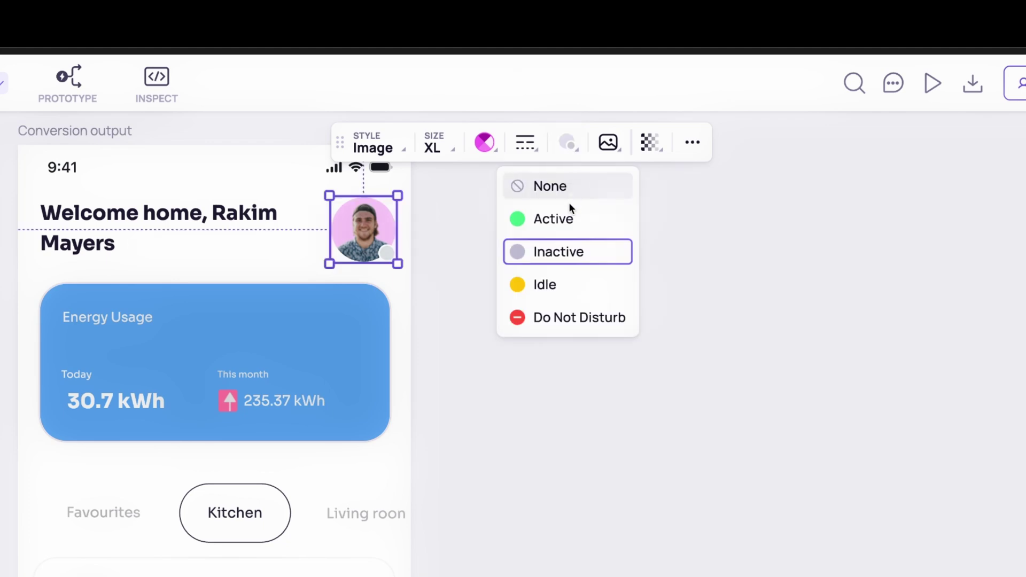
{"action": "left_click", "coordinate": [568, 219]}
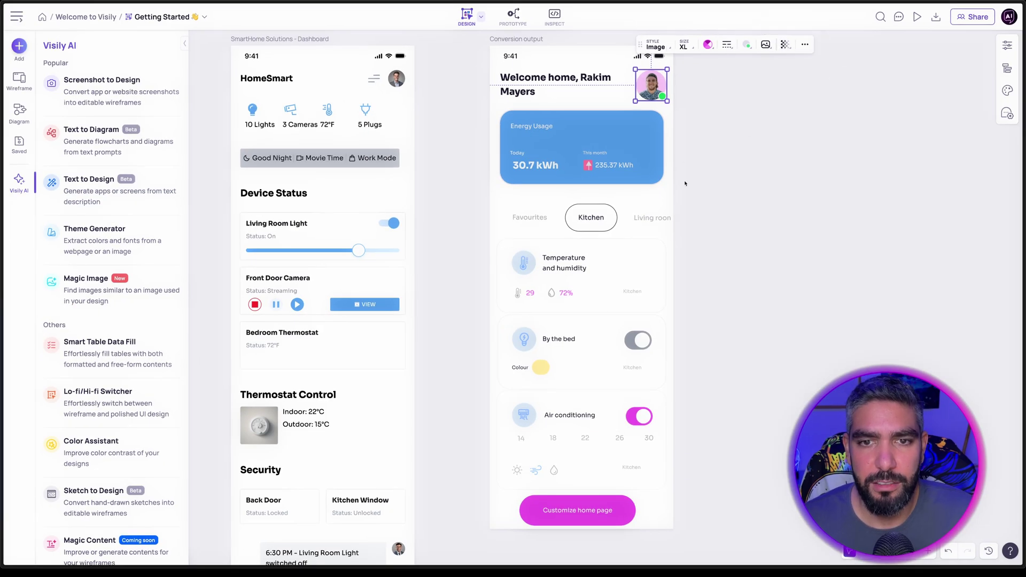
Change the Kitchen button below the Energy Usage card to the Solid light style with an M shadow.
{"action": "left_click", "coordinate": [602, 221]}
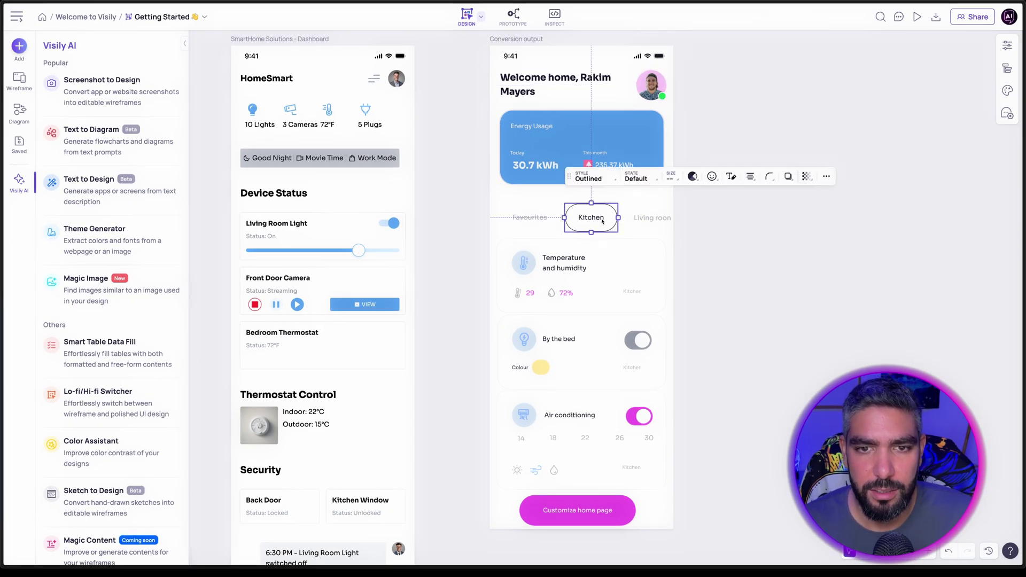
{"action": "left_click", "coordinate": [605, 179]}
{"action": "left_click", "coordinate": [604, 179]}
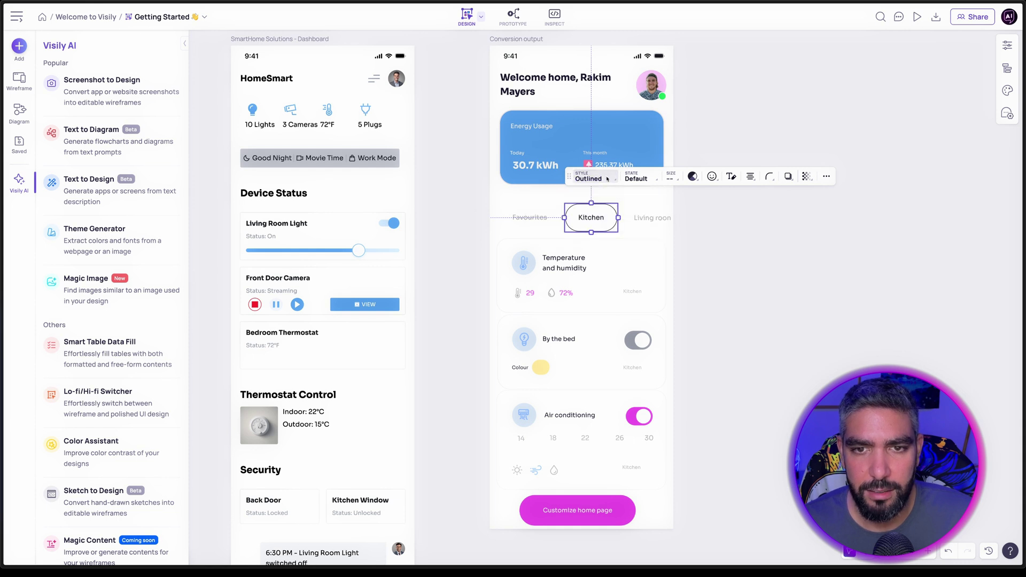
{"action": "left_click", "coordinate": [788, 177]}
{"action": "left_click", "coordinate": [775, 252]}
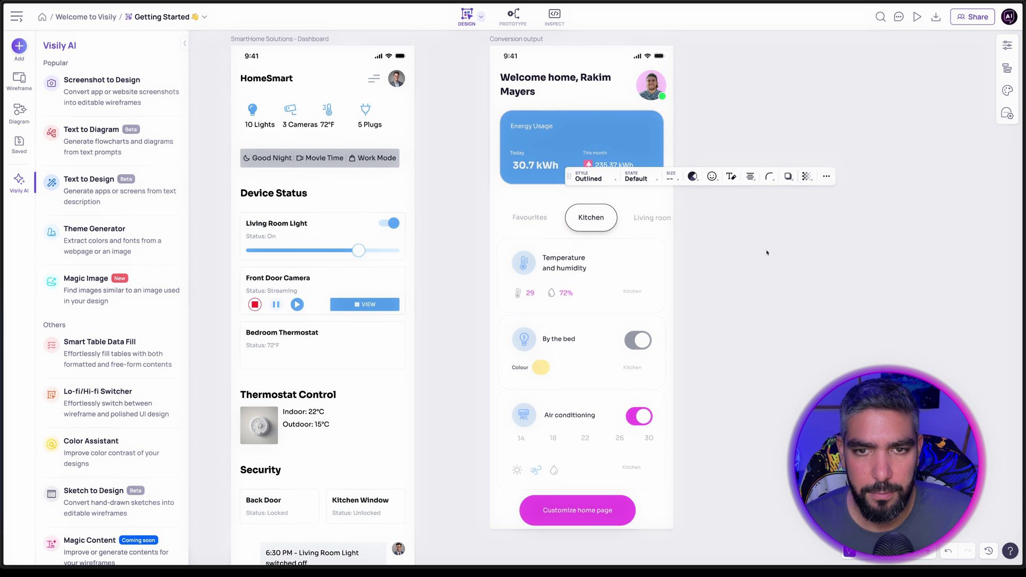
{"action": "left_click", "coordinate": [601, 179]}
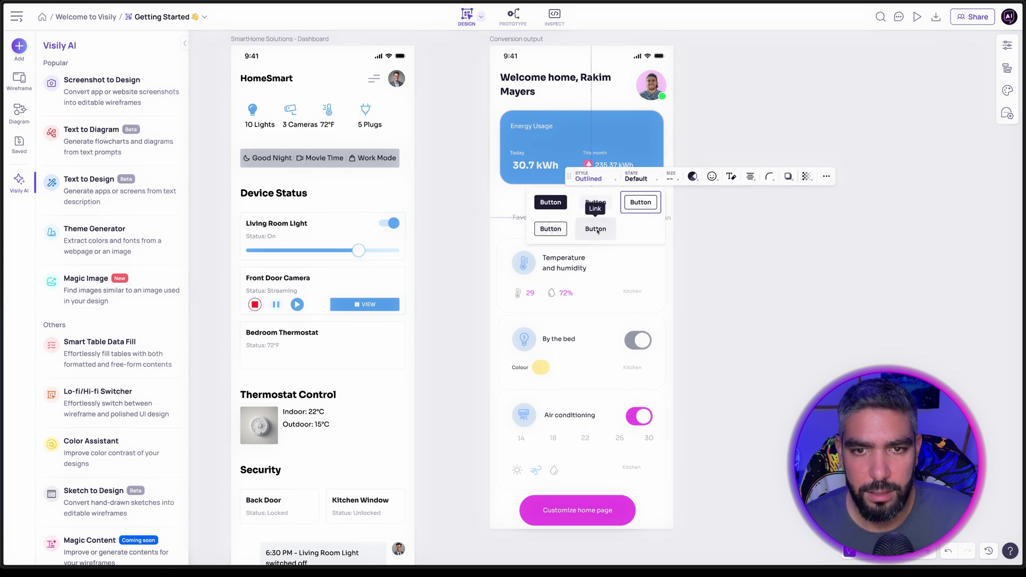
{"action": "left_click", "coordinate": [596, 203]}
{"action": "left_click", "coordinate": [789, 176]}
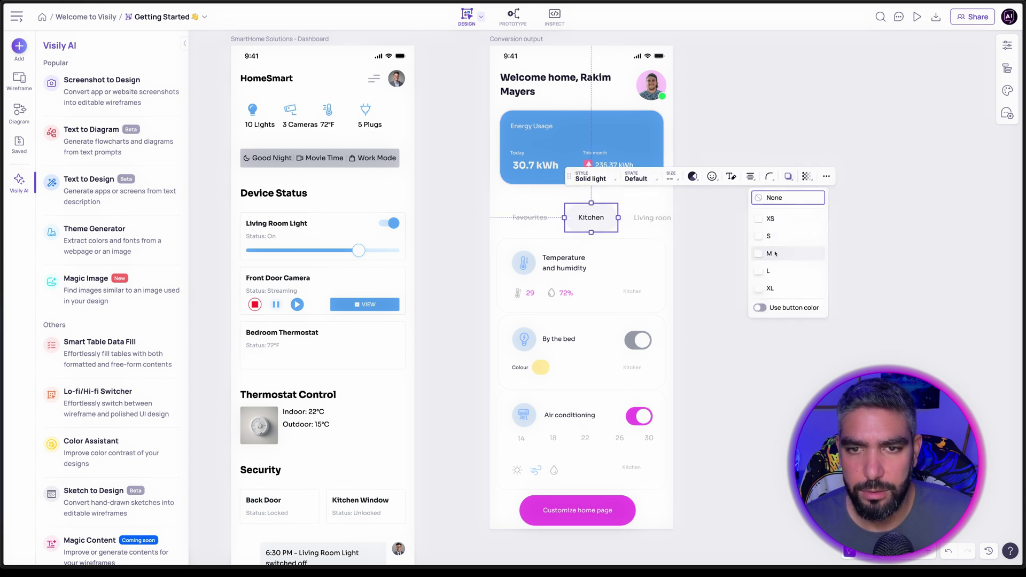
{"action": "left_click", "coordinate": [769, 253]}
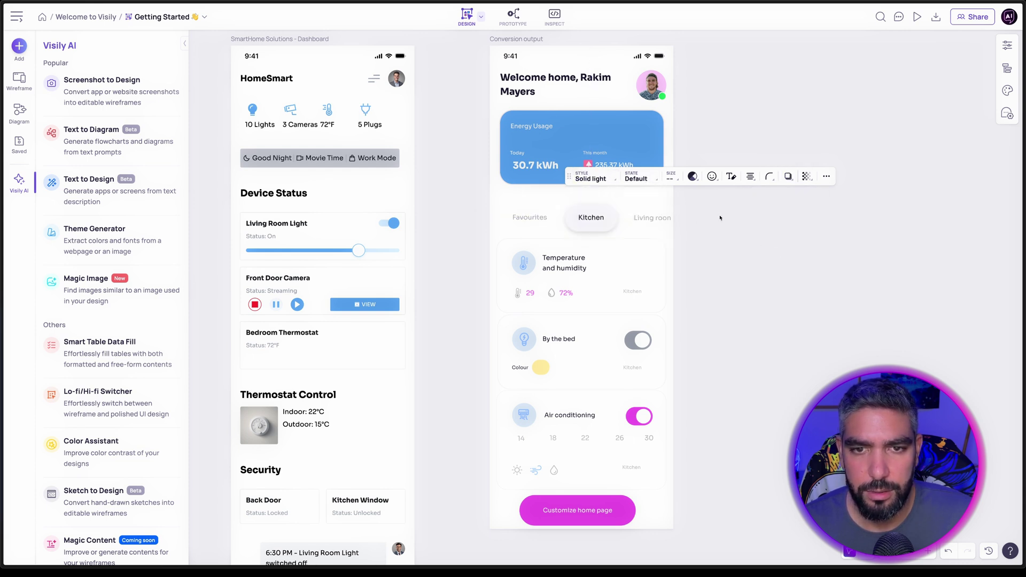
Set the Kitchen button's background color to white and deselect the button.
{"action": "left_click", "coordinate": [693, 176]}
{"action": "left_click", "coordinate": [687, 274]}
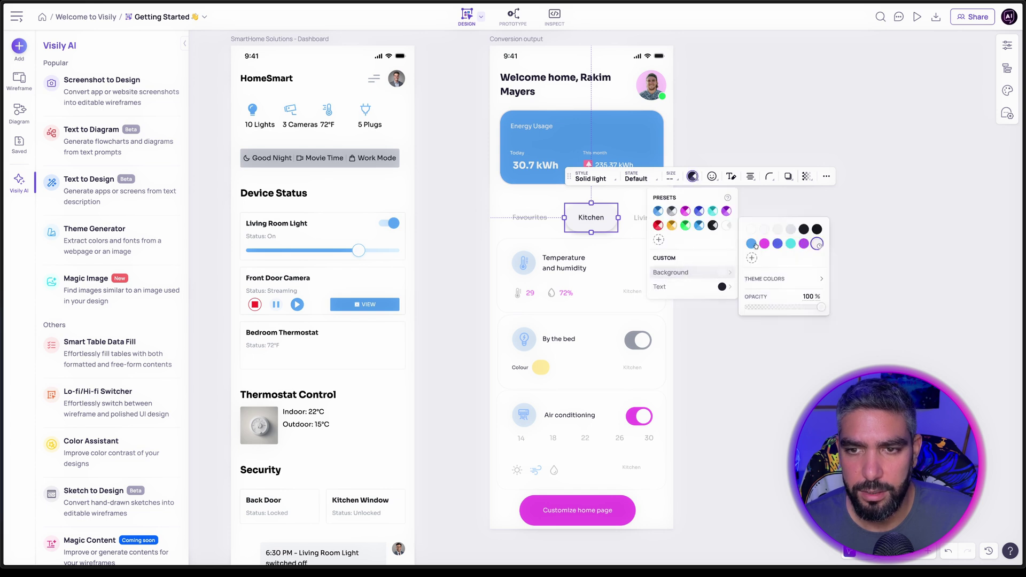
{"action": "key", "text": "Escape"}
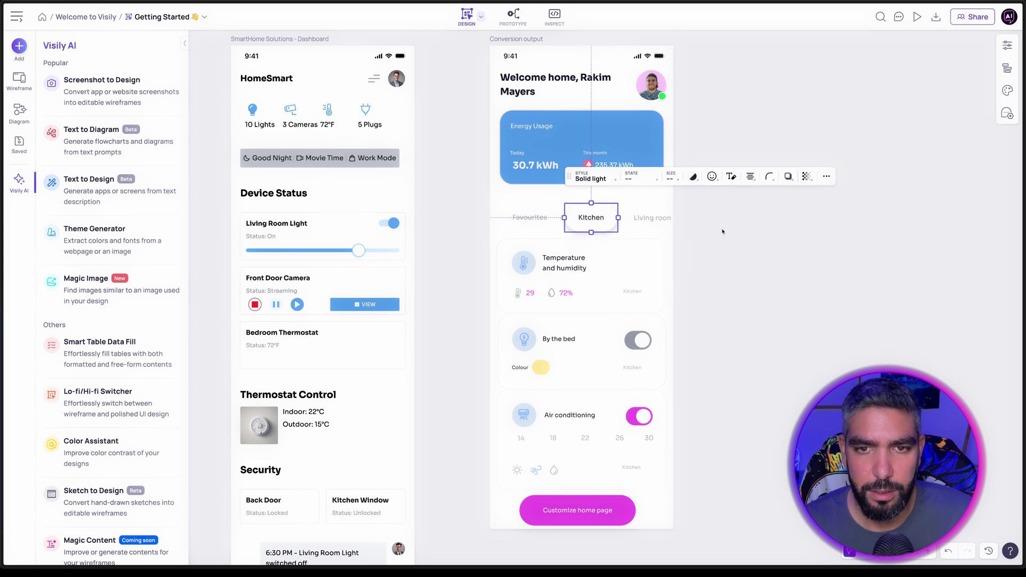
{"action": "left_click", "coordinate": [721, 228]}
Inspect the editing options of the Temperature and humidity card's thermometer icon and the By the bed toggle.
{"action": "scroll", "coordinate": [607, 308], "scroll_direction": "down", "scroll_amount": 1}
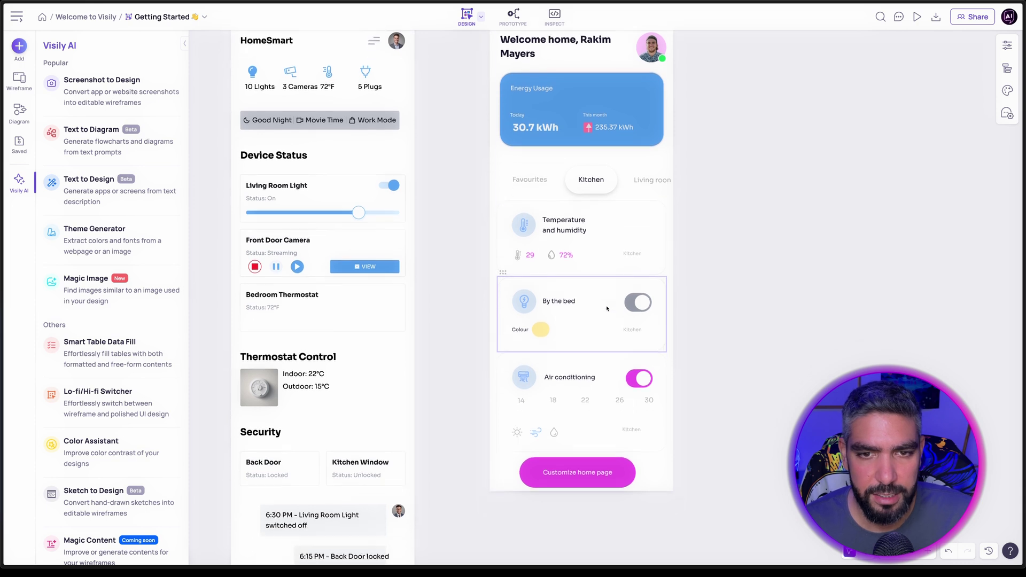
{"action": "left_click", "coordinate": [524, 225]}
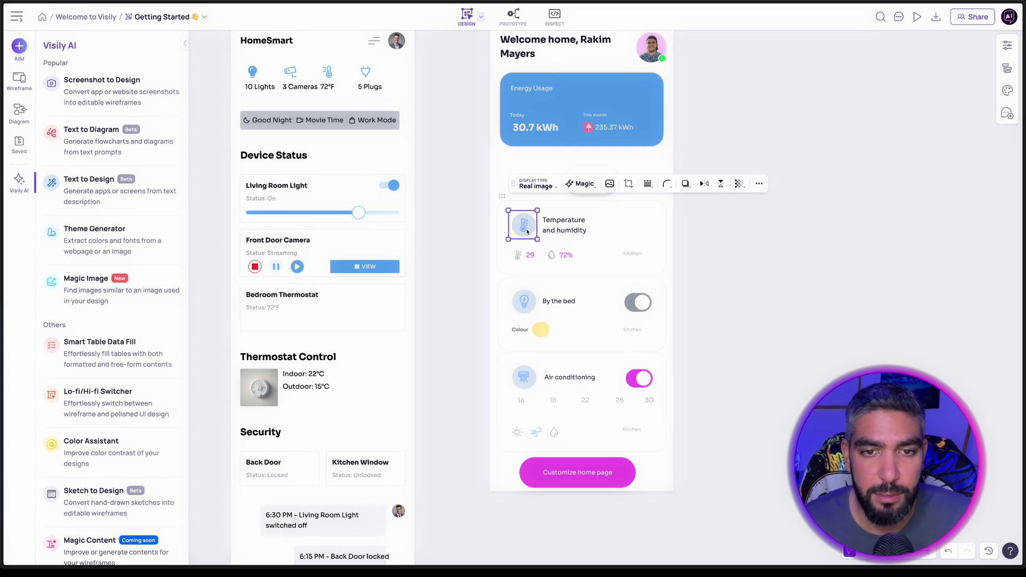
{"action": "scroll", "coordinate": [546, 212], "scroll_direction": "down", "scroll_amount": 2}
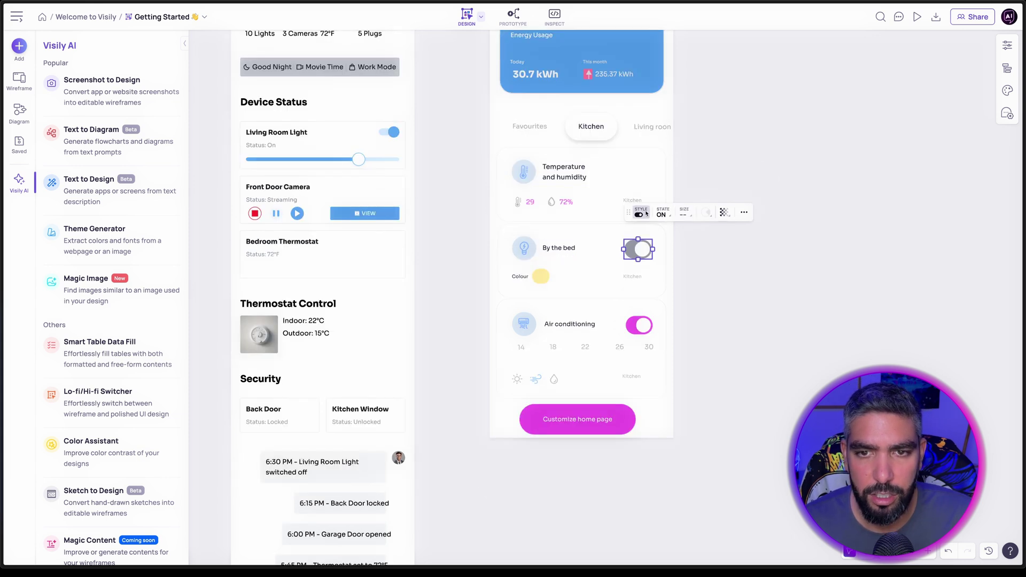
{"action": "left_click", "coordinate": [639, 249]}
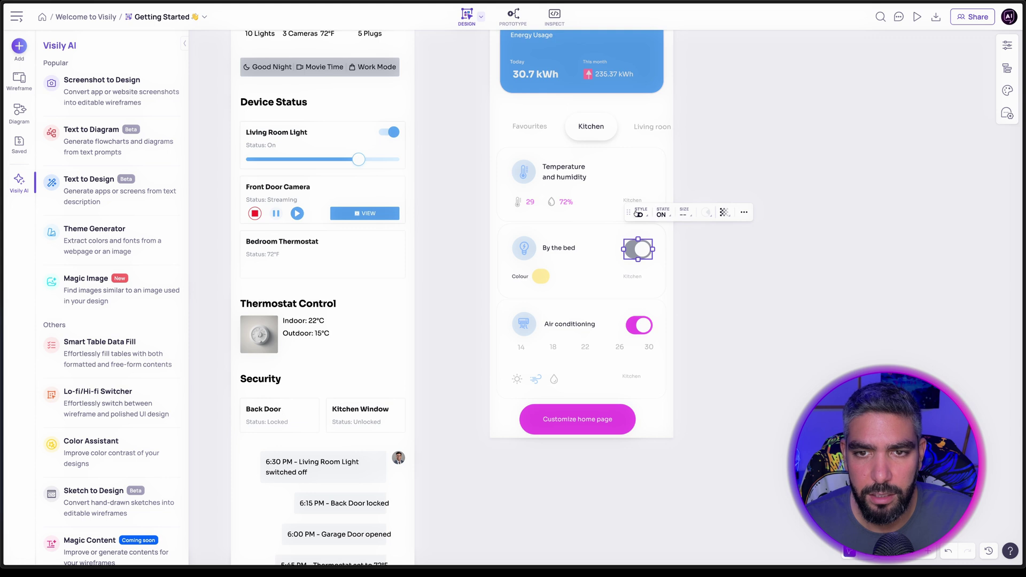
Add a slider below the Air conditioning temperatures, stretch it from 14 to 30 and show step marks along it.
{"action": "scroll", "coordinate": [678, 297], "scroll_direction": "up", "scroll_amount": 3}
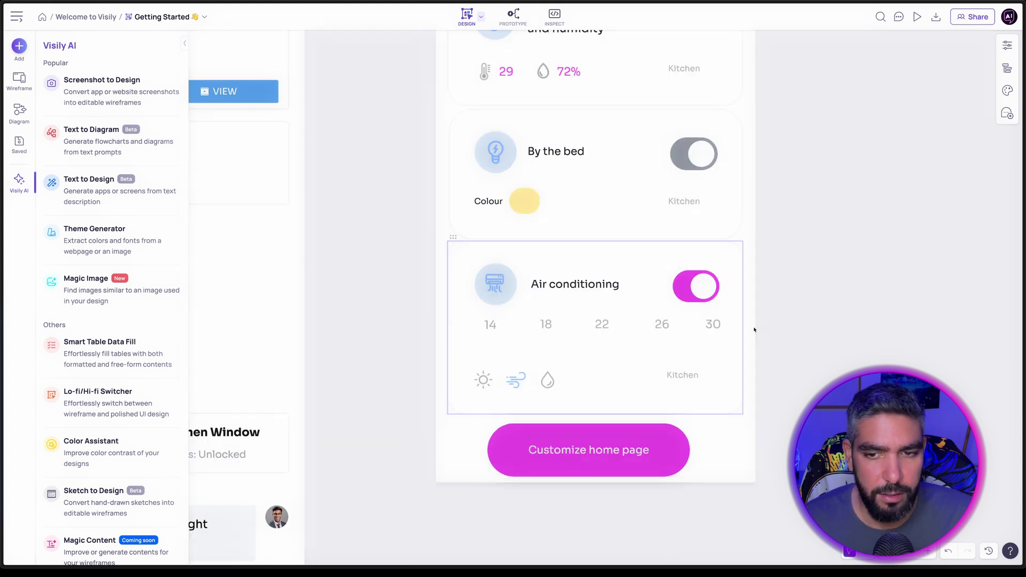
{"action": "left_click", "coordinate": [19, 80]}
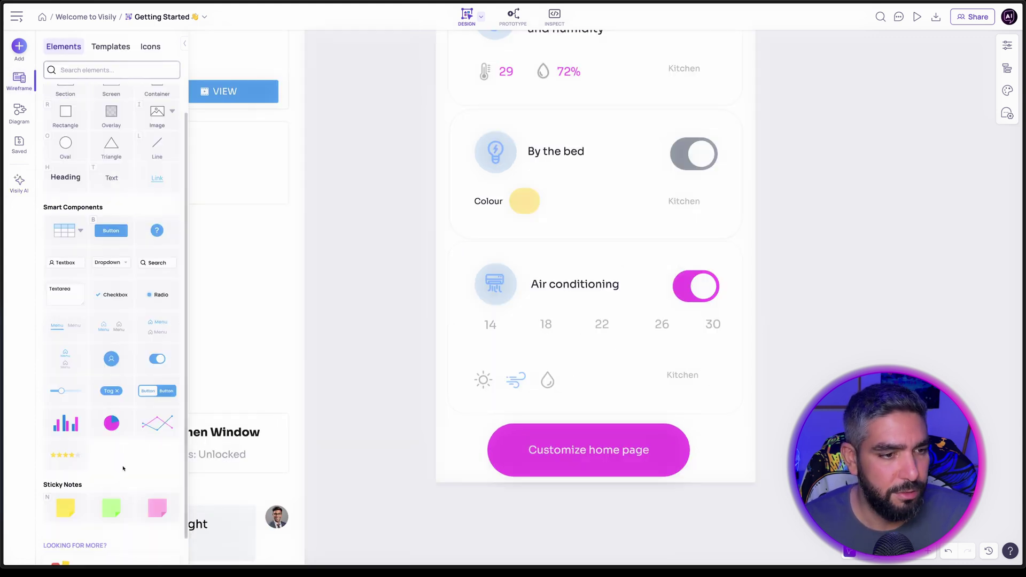
{"action": "left_click_drag", "start_coordinate": [64, 390], "coordinate": [482, 326]}
{"action": "left_click_drag", "start_coordinate": [628, 347], "coordinate": [730, 347]}
{"action": "left_click", "coordinate": [622, 311]}
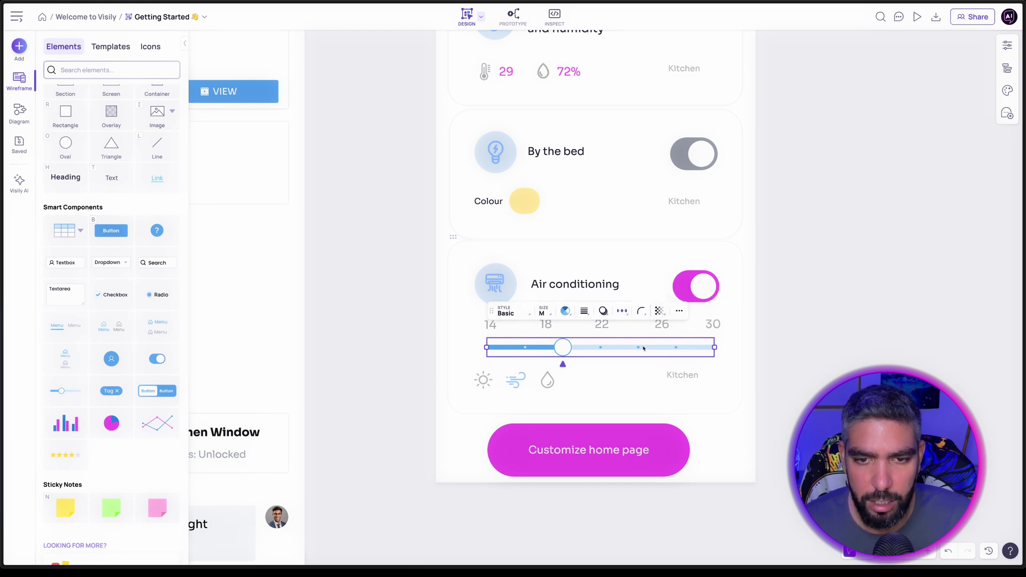
{"action": "left_click_drag", "start_coordinate": [714, 347], "coordinate": [716, 346]}
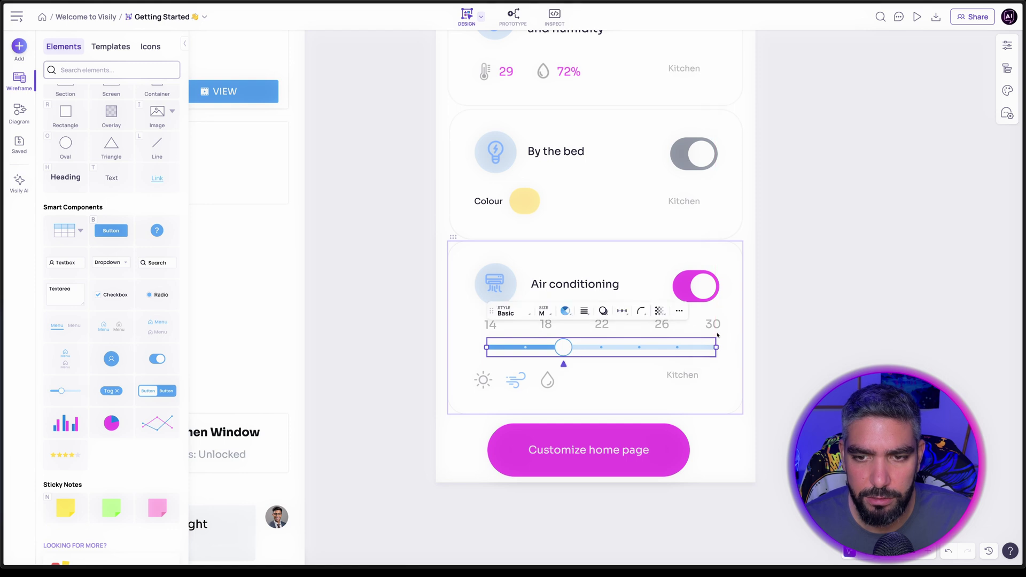
Line up the Air conditioning temperature labels with the slider's step marks and extend the scale with 34 and 38.
{"action": "key", "text": "Escape"}
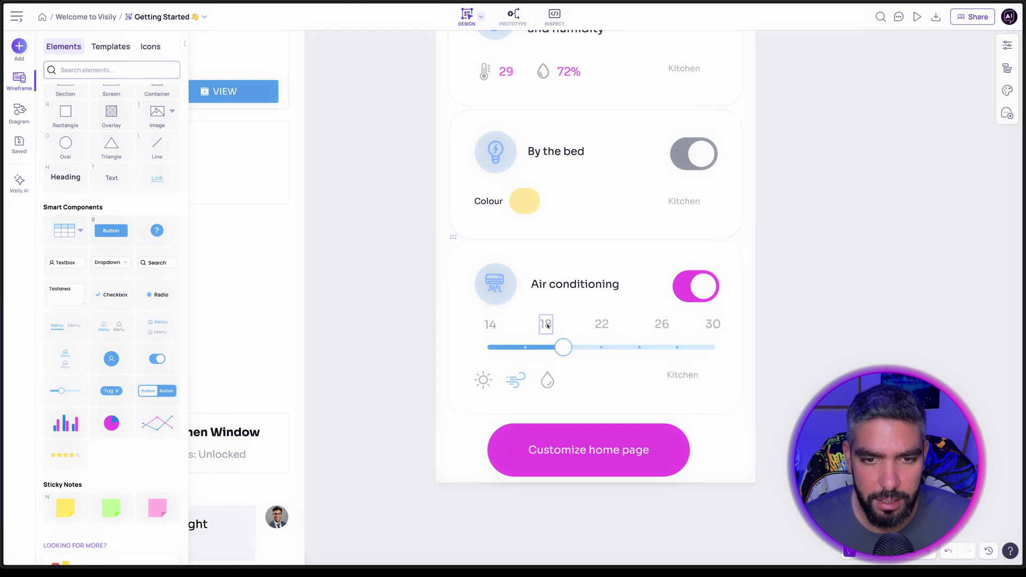
{"action": "left_click_drag", "start_coordinate": [547, 326], "coordinate": [526, 325]}
{"action": "key", "text": "Escape"}
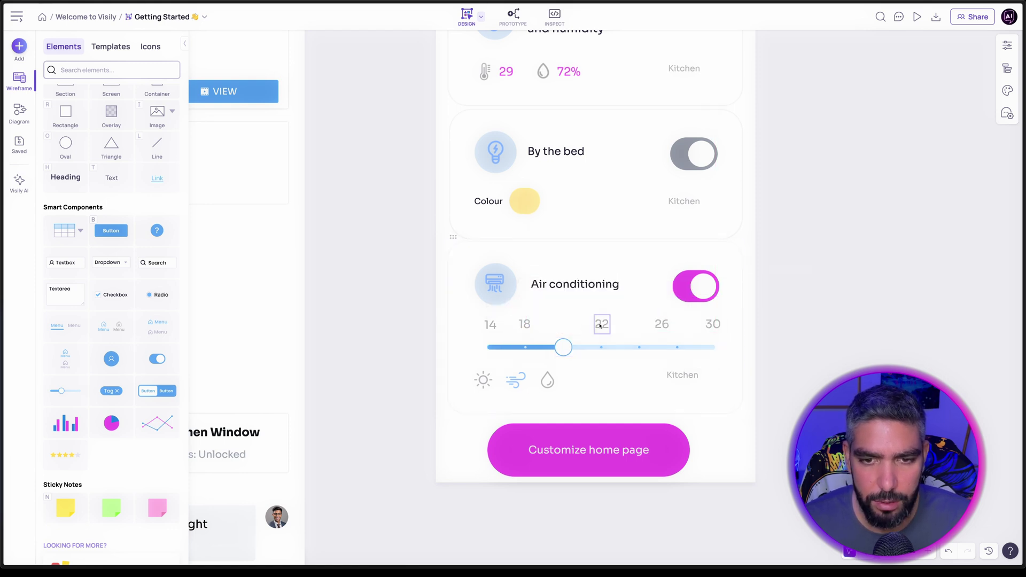
{"action": "left_click_drag", "start_coordinate": [600, 326], "coordinate": [566, 325]}
{"action": "left_click_drag", "start_coordinate": [662, 325], "coordinate": [601, 326]}
{"action": "mouse_move", "coordinate": [706, 326]}
{"action": "left_mouse_down"}
{"action": "mouse_move", "coordinate": [639, 326]}
{"action": "mouse_move", "coordinate": [719, 327]}
{"action": "left_mouse_up"}
{"action": "double_click", "coordinate": [679, 326]}
{"action": "double_click", "coordinate": [711, 326]}
{"action": "type", "text": "8"}
{"action": "left_click", "coordinate": [669, 382]}
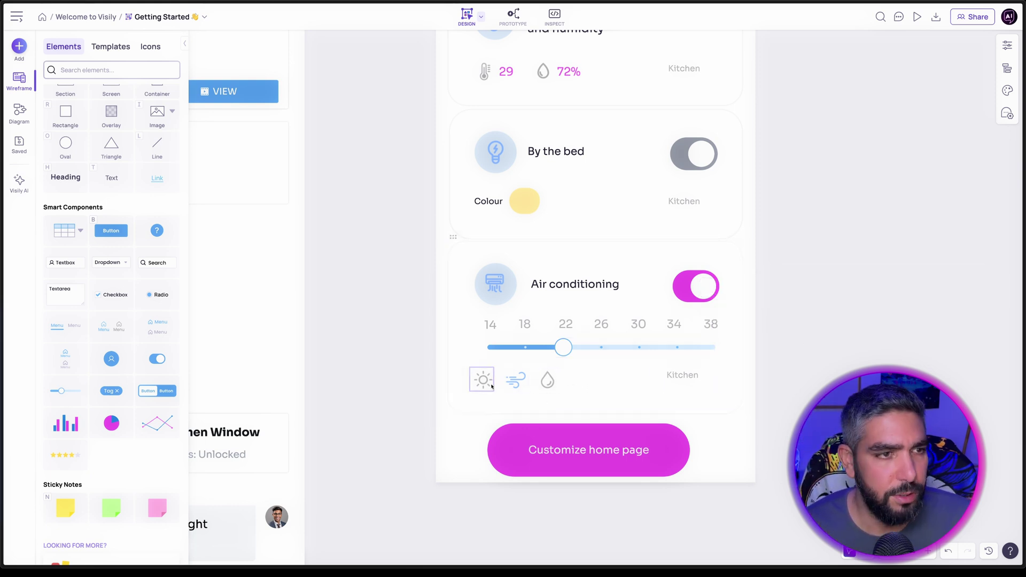
Find a sun icon in the icon library and place it beneath the Air conditioning card's original sun icon.
{"action": "scroll", "coordinate": [112, 294], "scroll_direction": "up", "scroll_amount": 1}
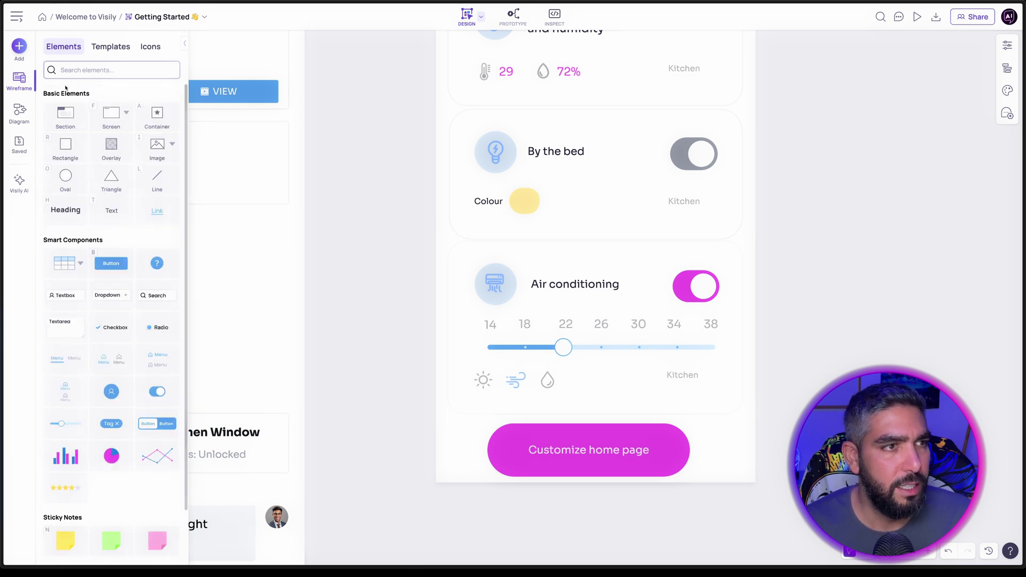
{"action": "left_click", "coordinate": [142, 47]}
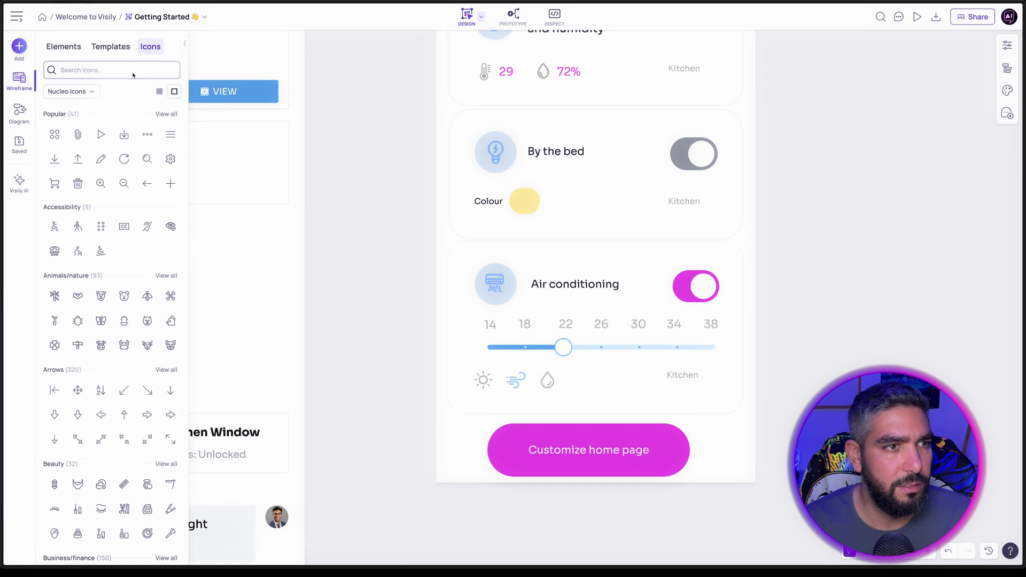
{"action": "left_click", "coordinate": [109, 71]}
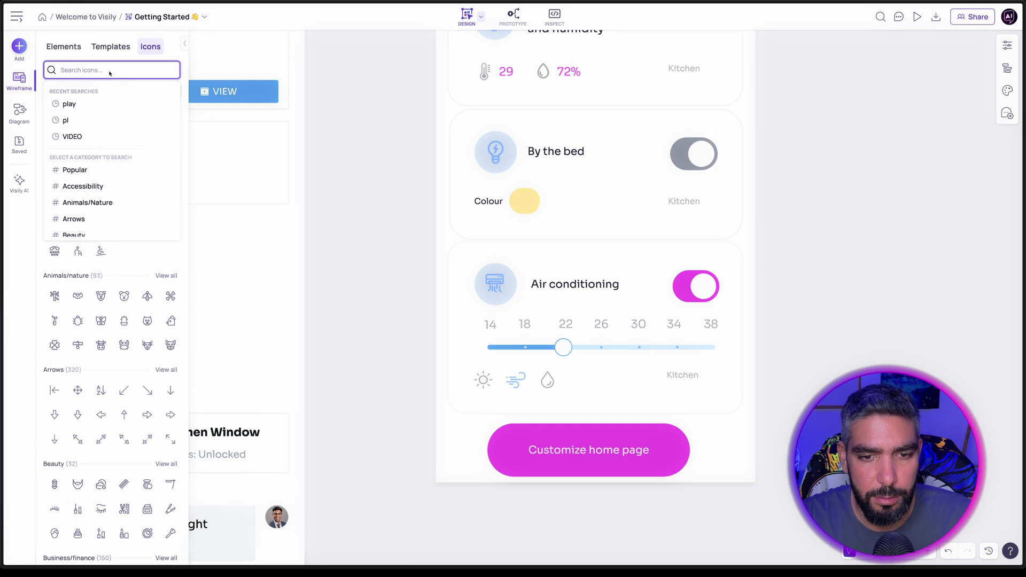
{"action": "type", "text": "sun"}
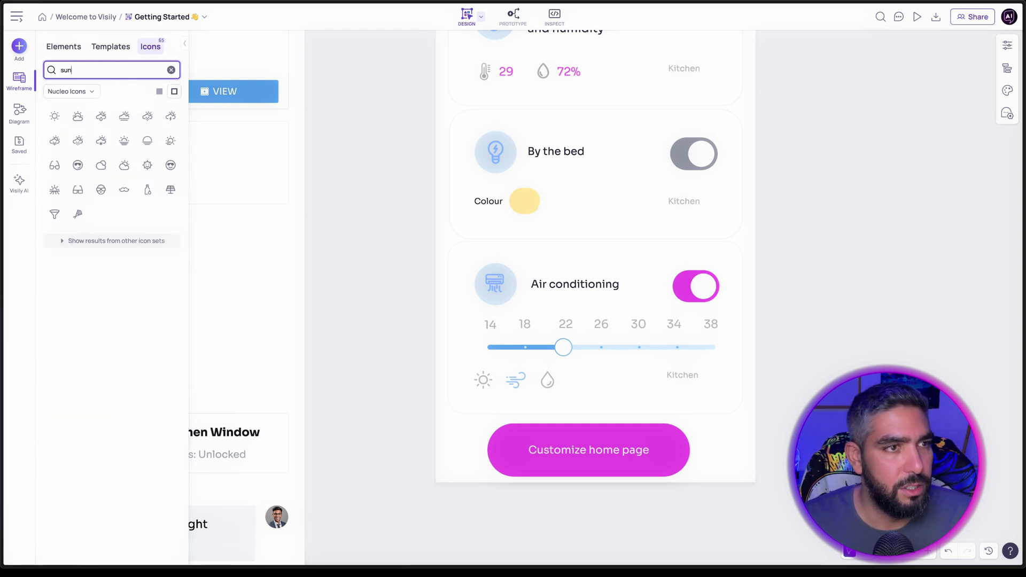
{"action": "left_click_drag", "start_coordinate": [55, 116], "coordinate": [474, 393]}
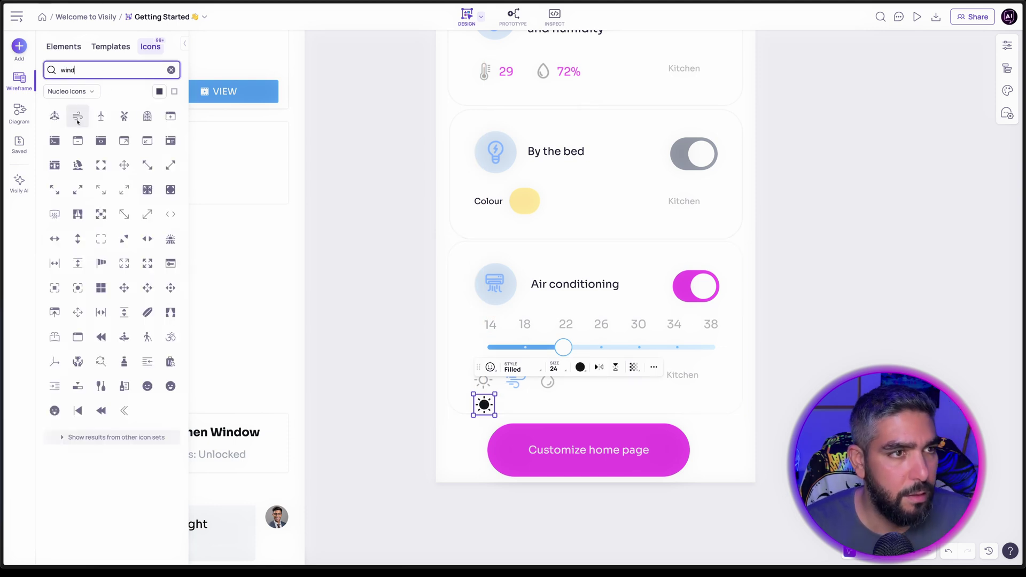
Add library icons for wind and drop beside the new sun icon, beneath their original counterparts.
{"action": "left_click_drag", "start_coordinate": [77, 116], "coordinate": [518, 405]}
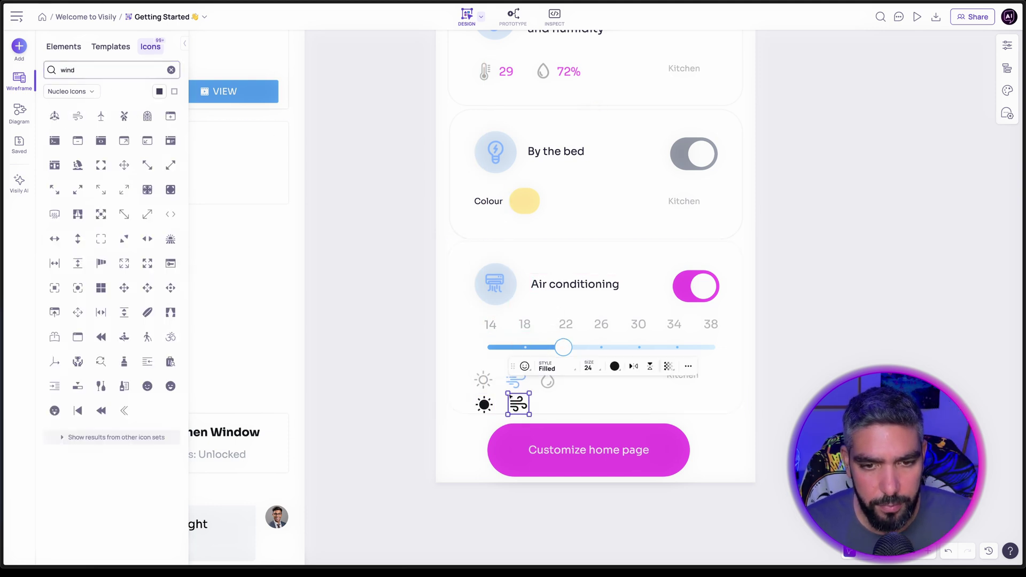
{"action": "double_click", "coordinate": [95, 71]}
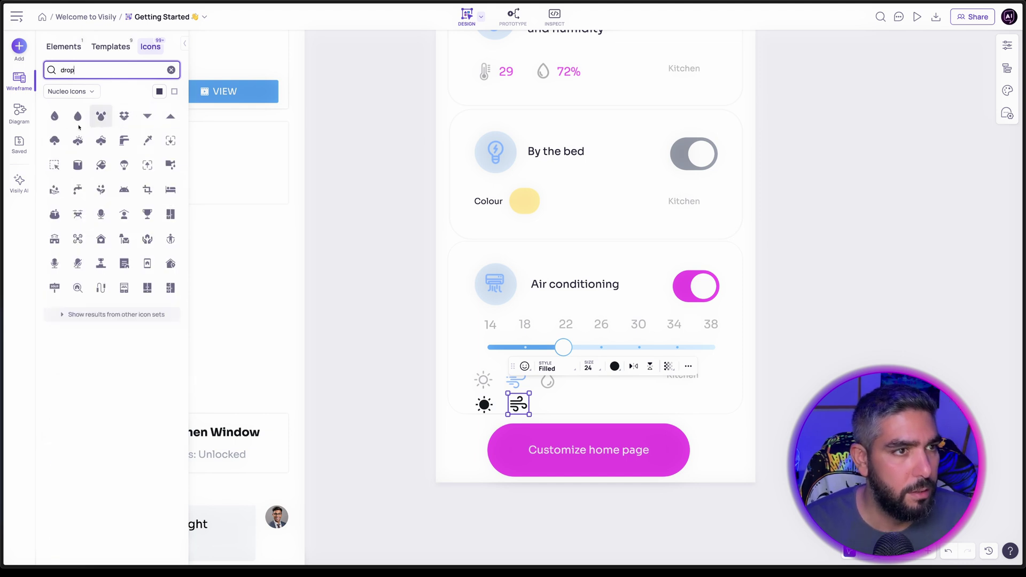
{"action": "left_click_drag", "start_coordinate": [54, 116], "coordinate": [541, 395]}
Set the new drop and sun icons to the Outlined style and align the new icons in an even row.
{"action": "left_click", "coordinate": [576, 366]}
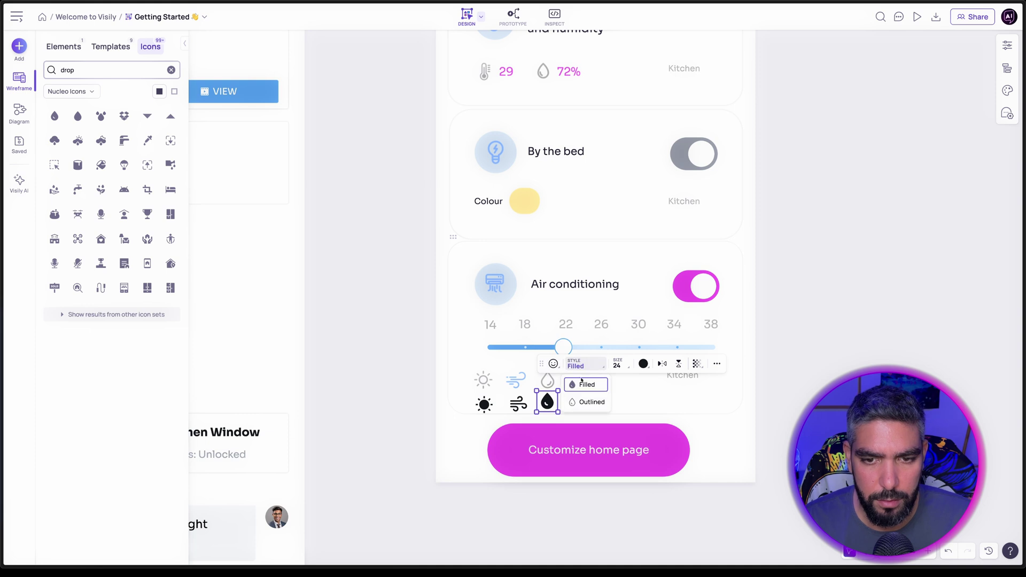
{"action": "left_click", "coordinate": [584, 401]}
{"action": "left_click", "coordinate": [549, 402]}
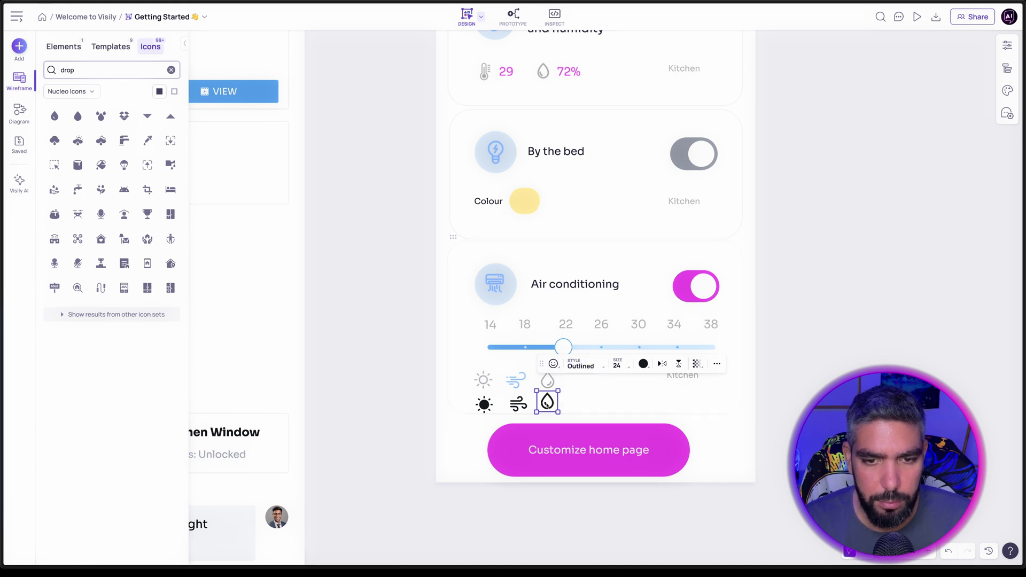
{"action": "left_click_drag", "start_coordinate": [548, 403], "coordinate": [515, 405]}
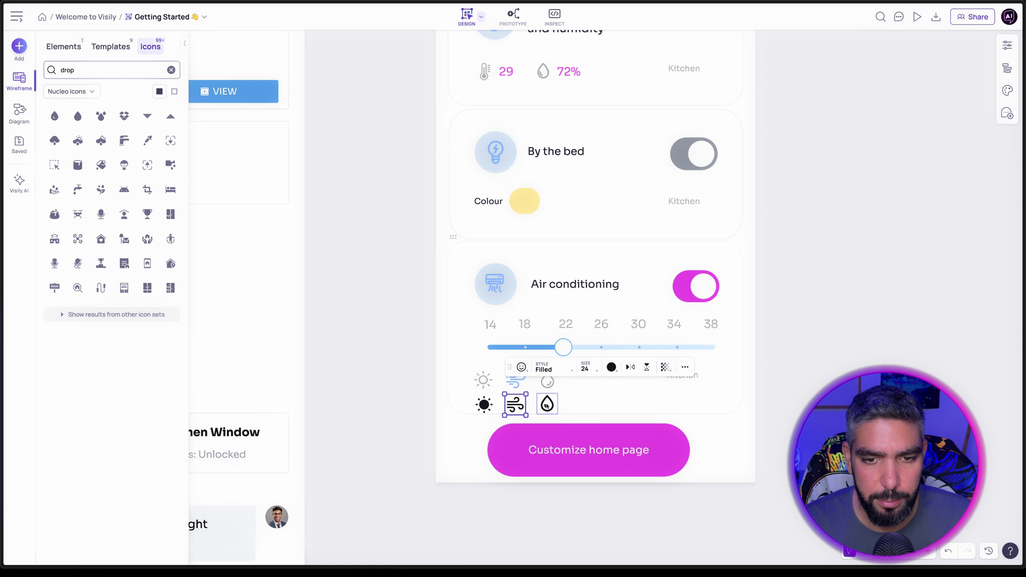
{"action": "left_click", "coordinate": [484, 405]}
{"action": "left_click", "coordinate": [531, 369]}
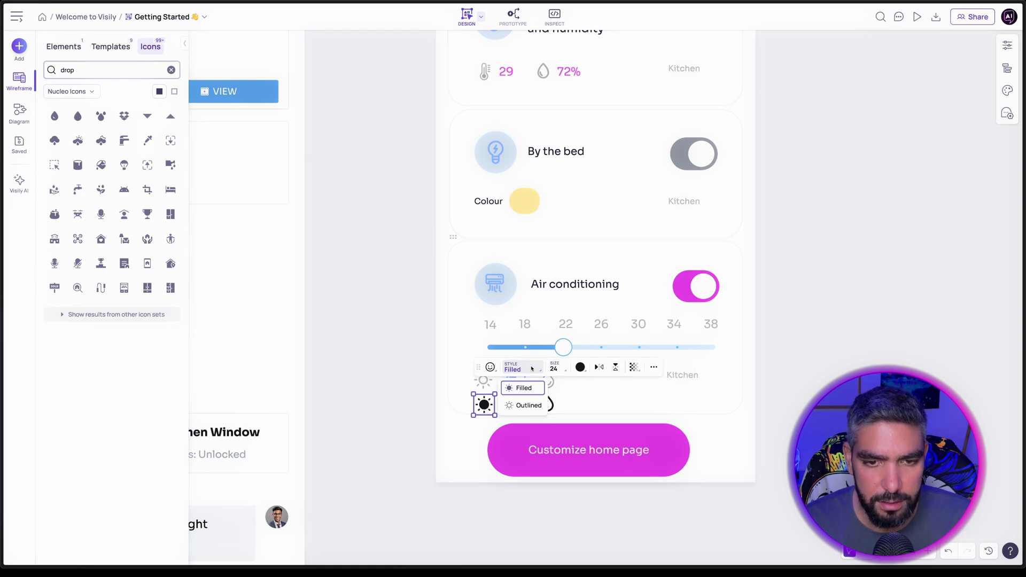
{"action": "left_click", "coordinate": [510, 405]}
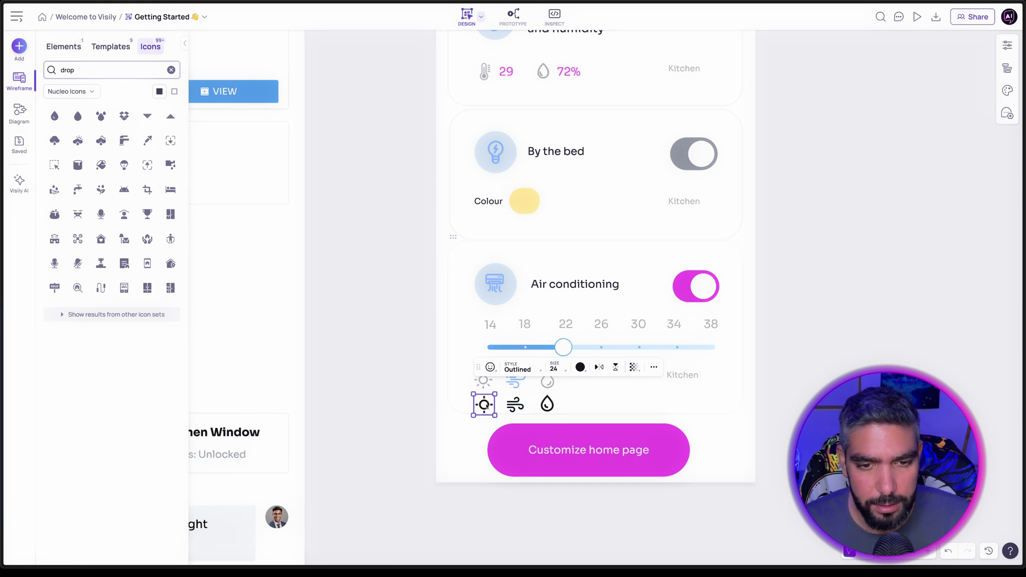
Remove the Air conditioning card's original sun, wind and drop icons and move the new set up into their place below the slider.
{"action": "key", "text": "super+d"}
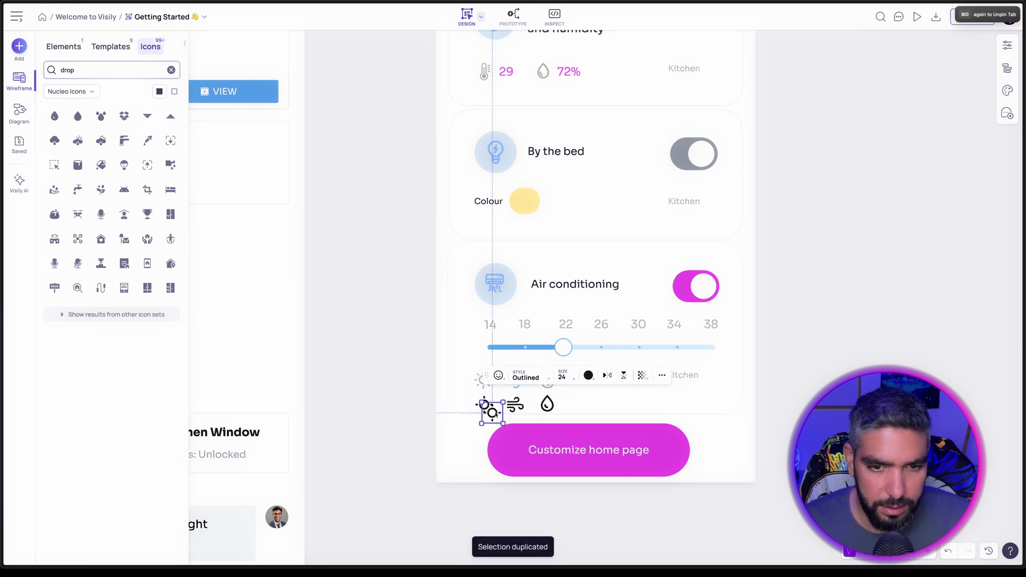
{"action": "left_click_drag", "start_coordinate": [490, 406], "coordinate": [485, 404]}
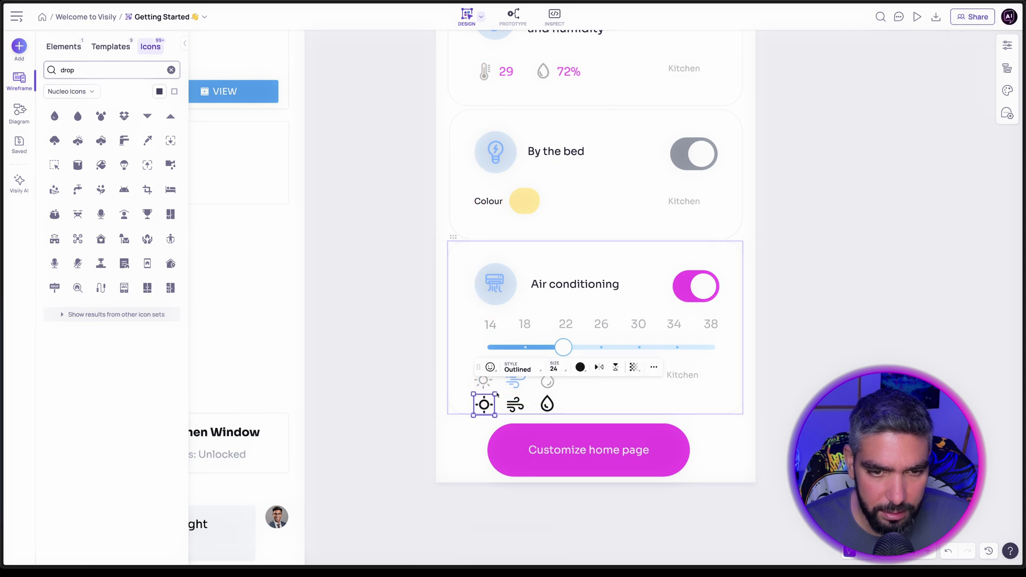
{"action": "left_click", "coordinate": [547, 381]}
{"action": "left_click_drag", "start_coordinate": [547, 381], "coordinate": [484, 398]}
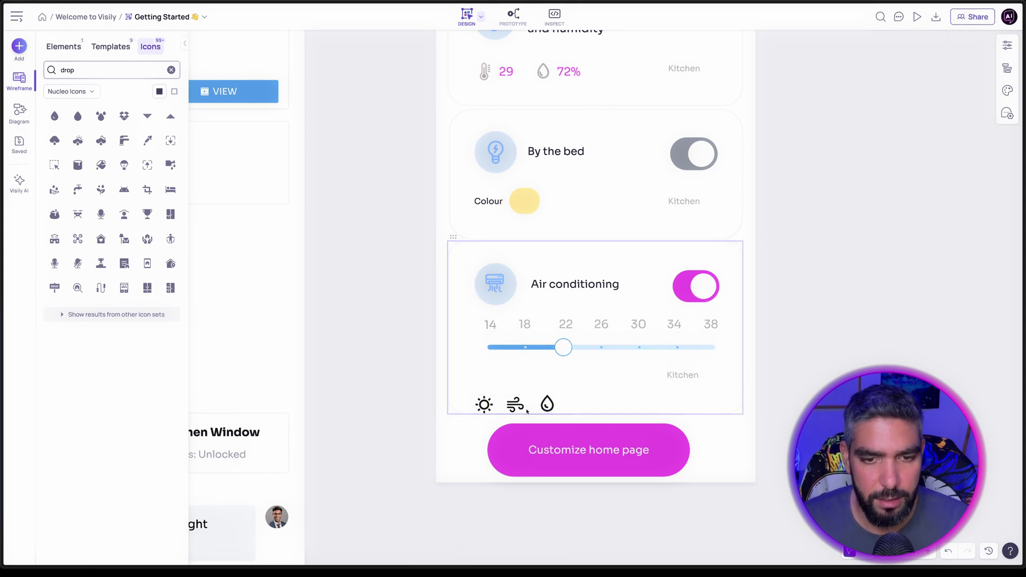
{"action": "left_click", "coordinate": [547, 405]}
{"action": "left_click", "coordinate": [510, 406], "text": "shift"}
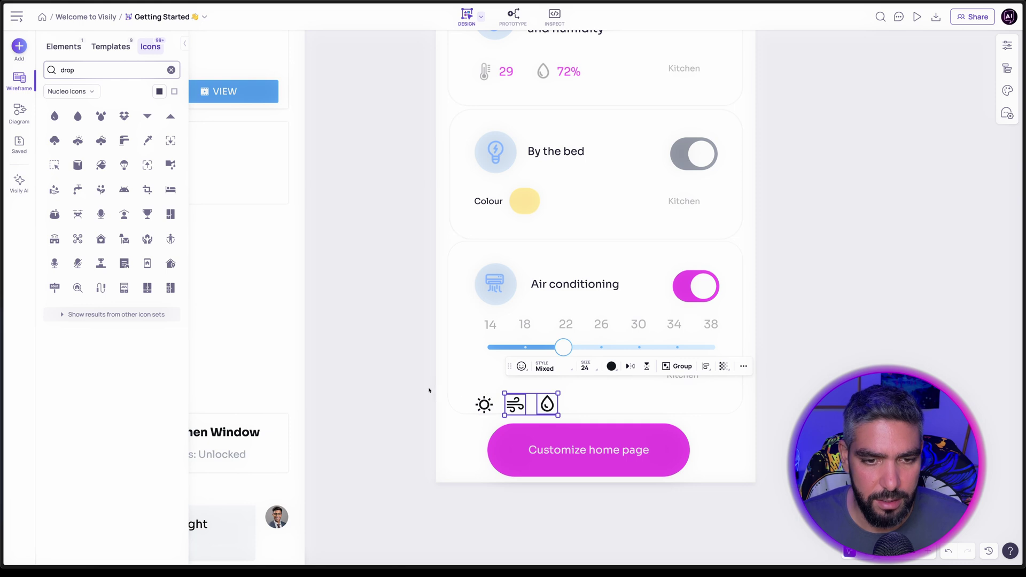
{"action": "left_click_drag", "start_coordinate": [547, 405], "coordinate": [545, 383]}
{"action": "left_click", "coordinate": [647, 381]}
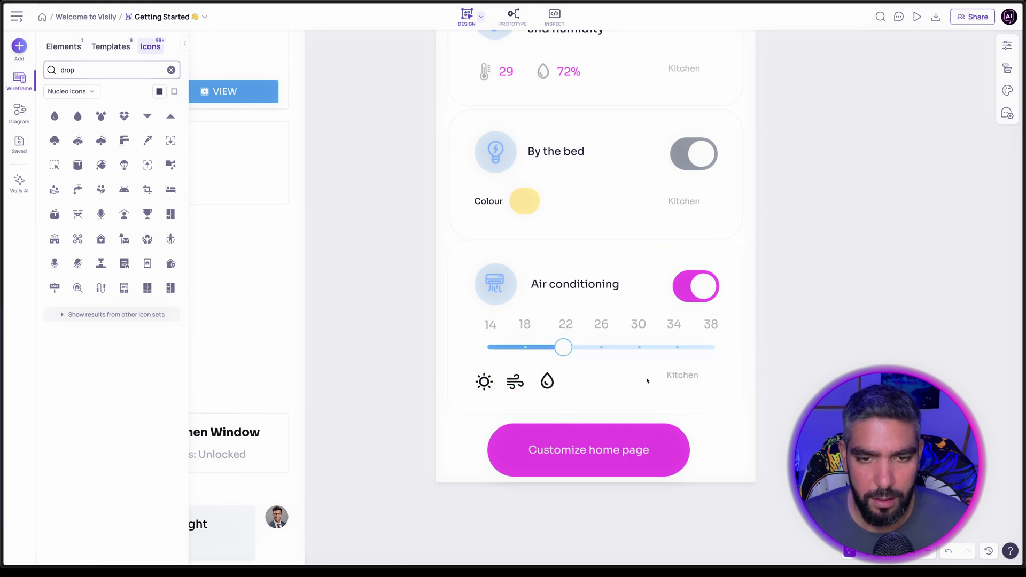
Color the Air conditioning card's wind and drop icons light gray, leaving the sun icon black.
{"action": "left_click", "coordinate": [514, 382]}
{"action": "left_click", "coordinate": [554, 345]}
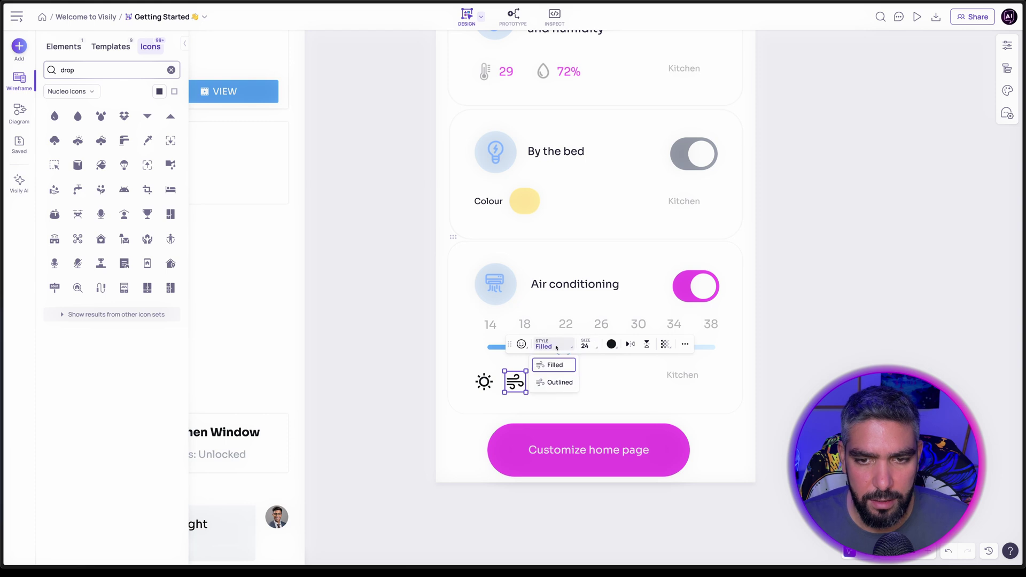
{"action": "left_click", "coordinate": [611, 344]}
{"action": "left_click", "coordinate": [605, 367]}
{"action": "left_click", "coordinate": [549, 381]}
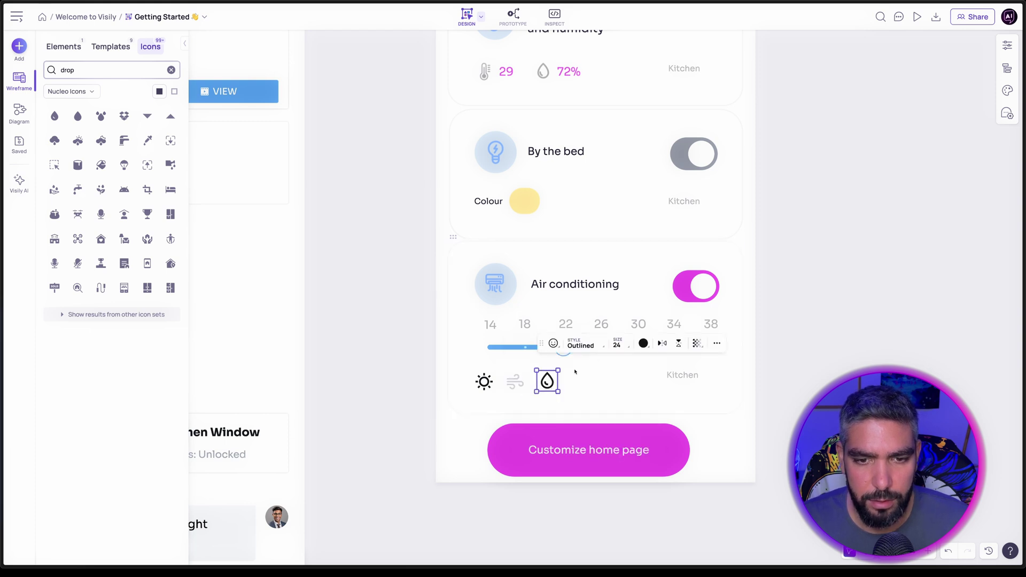
{"action": "left_click", "coordinate": [644, 343]}
{"action": "left_click", "coordinate": [637, 368]}
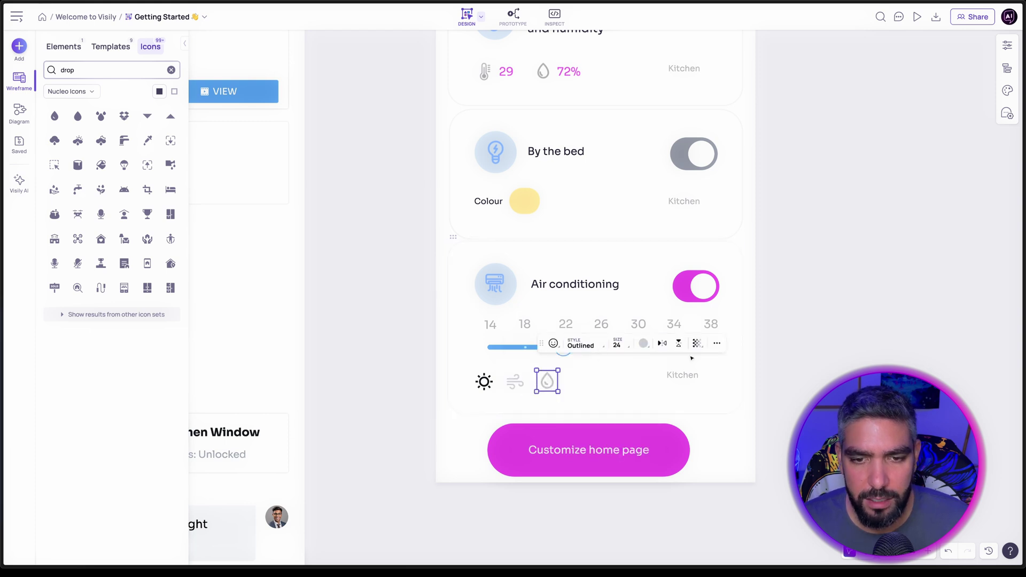
{"action": "left_click", "coordinate": [644, 345]}
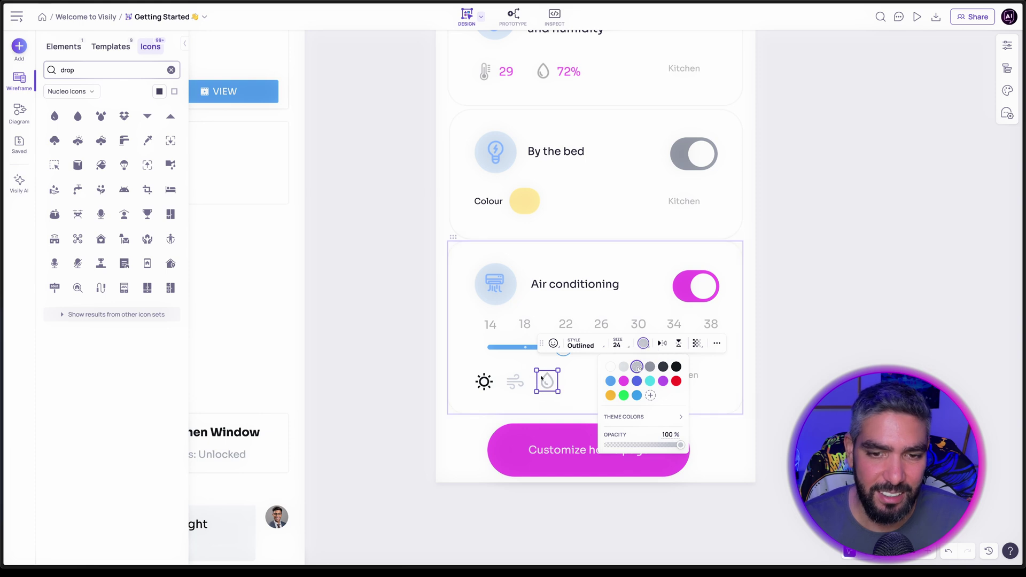
{"action": "left_click", "coordinate": [643, 343]}
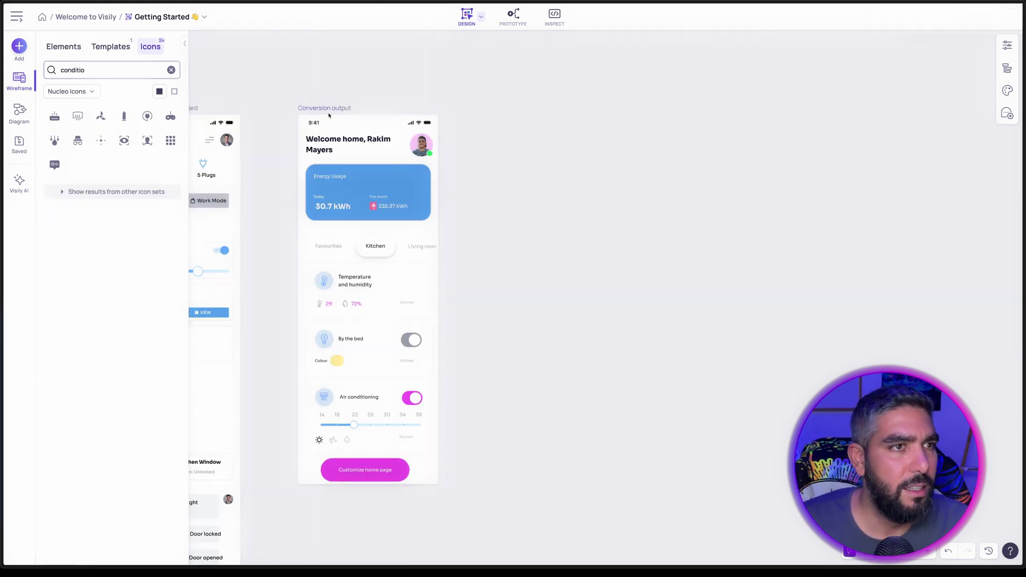
Add the Number Input 1 form control template beside the Temperature and humidity title in its card.
{"action": "left_click", "coordinate": [171, 69]}
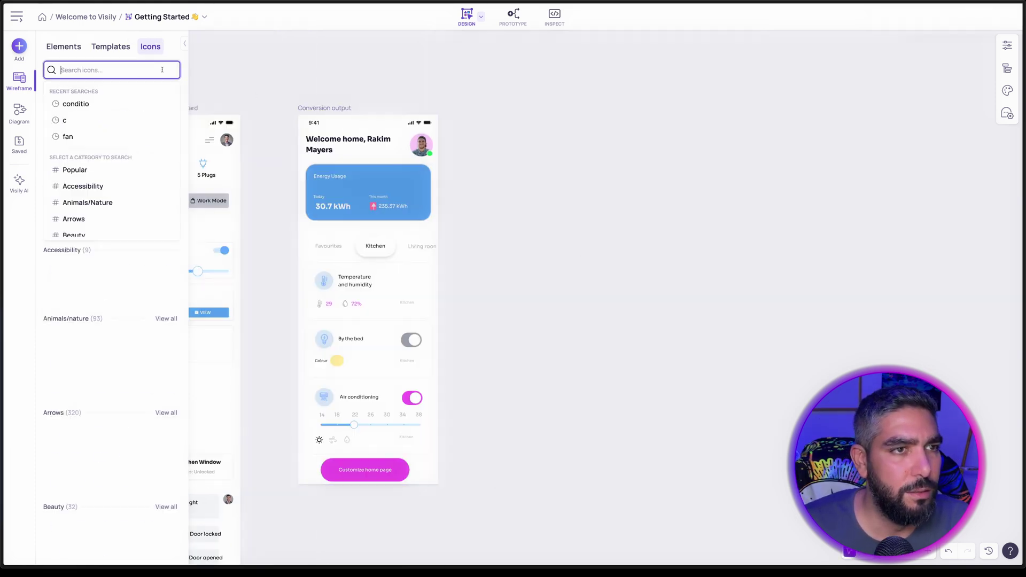
{"action": "left_click", "coordinate": [131, 46]}
{"action": "mouse_move", "coordinate": [143, 247]}
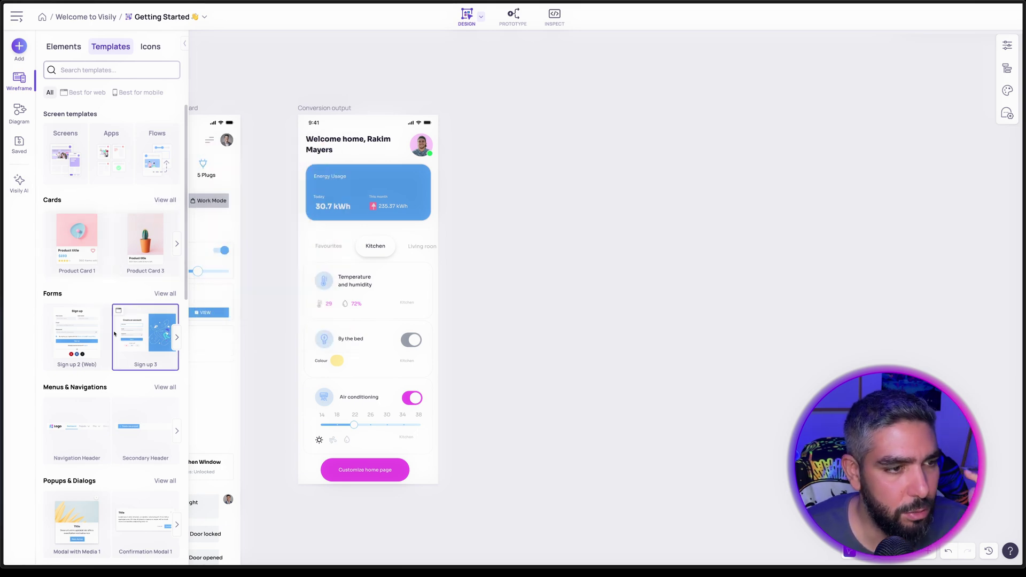
{"action": "scroll", "coordinate": [91, 422], "scroll_direction": "down", "scroll_amount": 3}
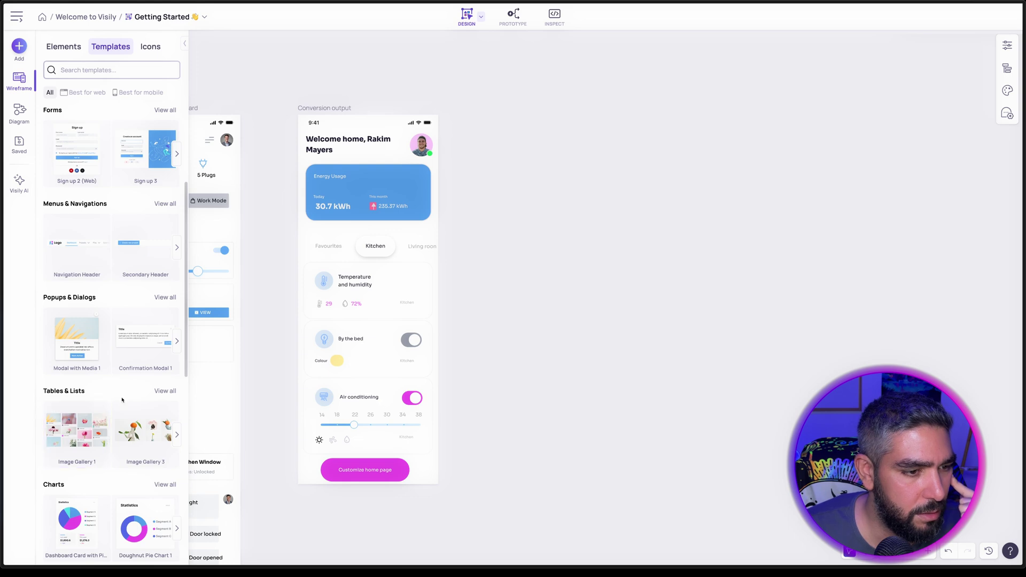
{"action": "scroll", "coordinate": [122, 407], "scroll_direction": "down", "scroll_amount": 3}
{"action": "scroll", "coordinate": [122, 407], "scroll_direction": "down", "scroll_amount": 5}
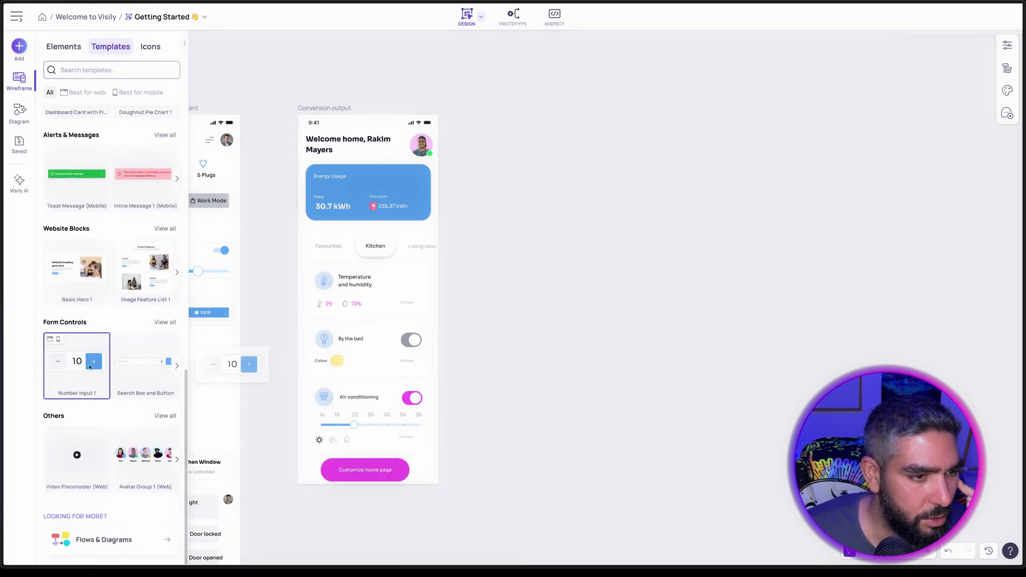
{"action": "left_click_drag", "start_coordinate": [83, 366], "coordinate": [387, 276]}
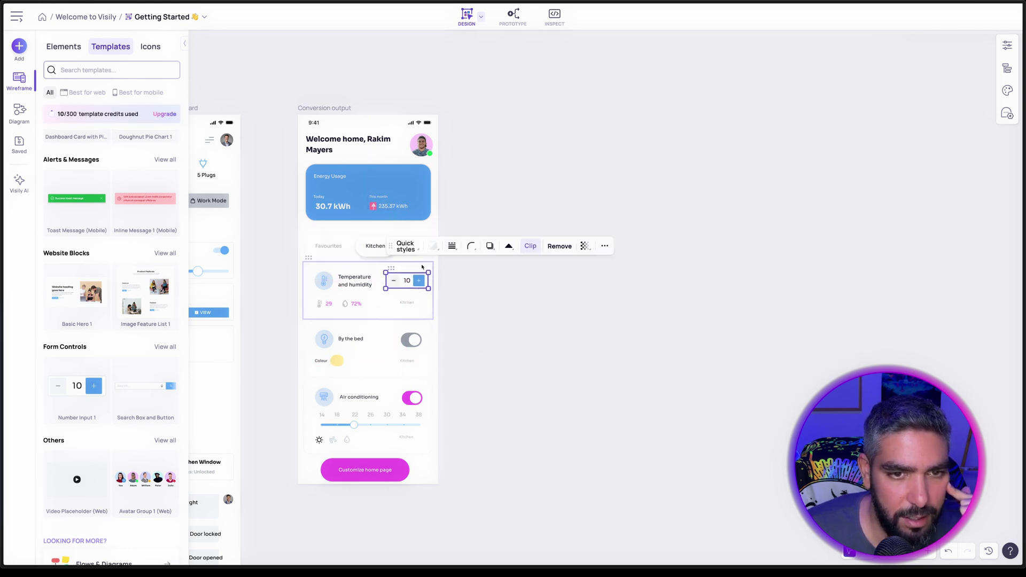
Inspect the size options and Quick styles available for the number input's container.
{"action": "left_click", "coordinate": [513, 255]}
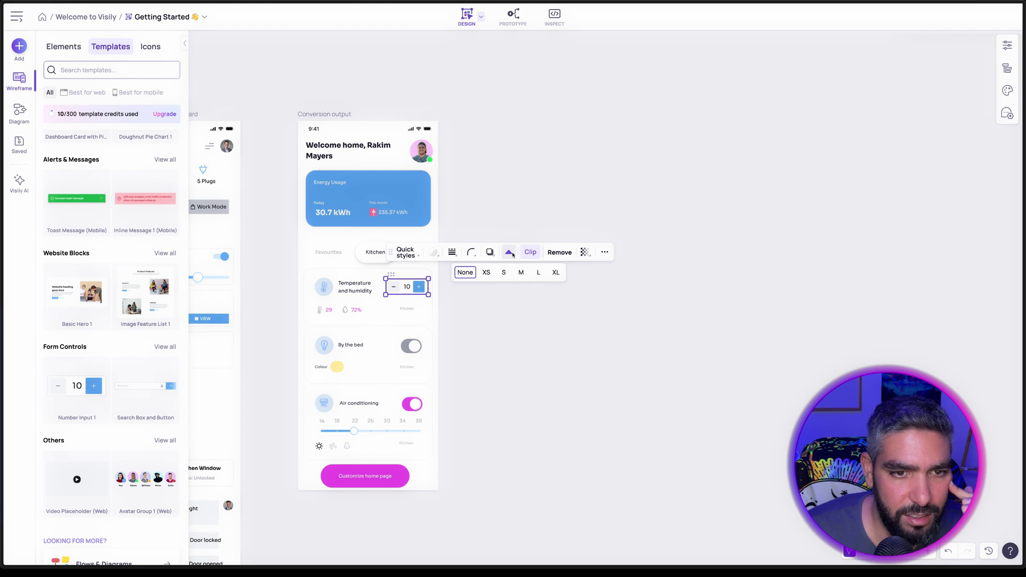
{"action": "left_click", "coordinate": [513, 254]}
{"action": "left_click", "coordinate": [415, 256]}
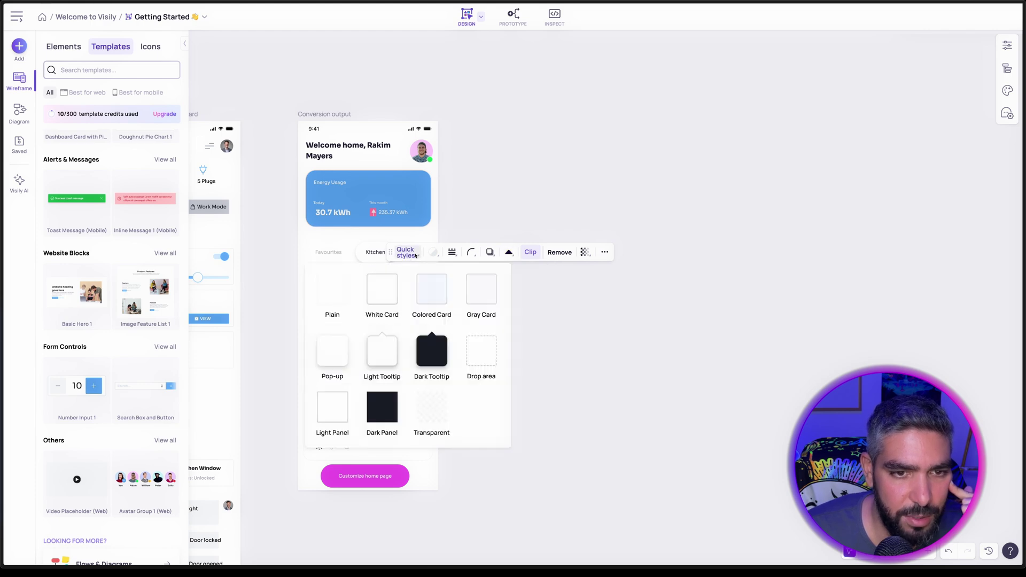
Open the Flows collection of the screen templates to view the ready-made mobile flows.
{"action": "scroll", "coordinate": [128, 369], "scroll_direction": "up", "scroll_amount": 10}
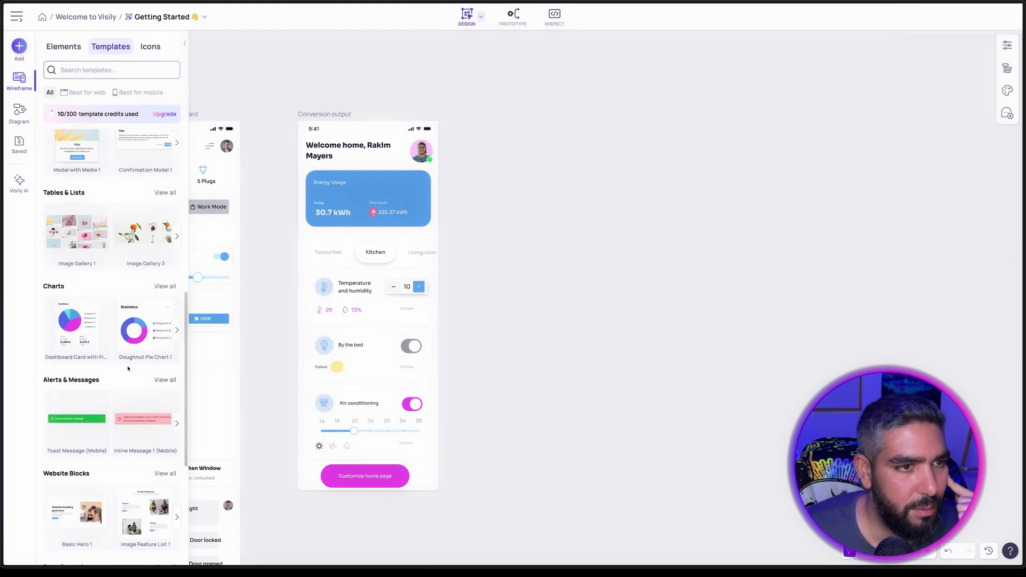
{"action": "mouse_move", "coordinate": [128, 369]}
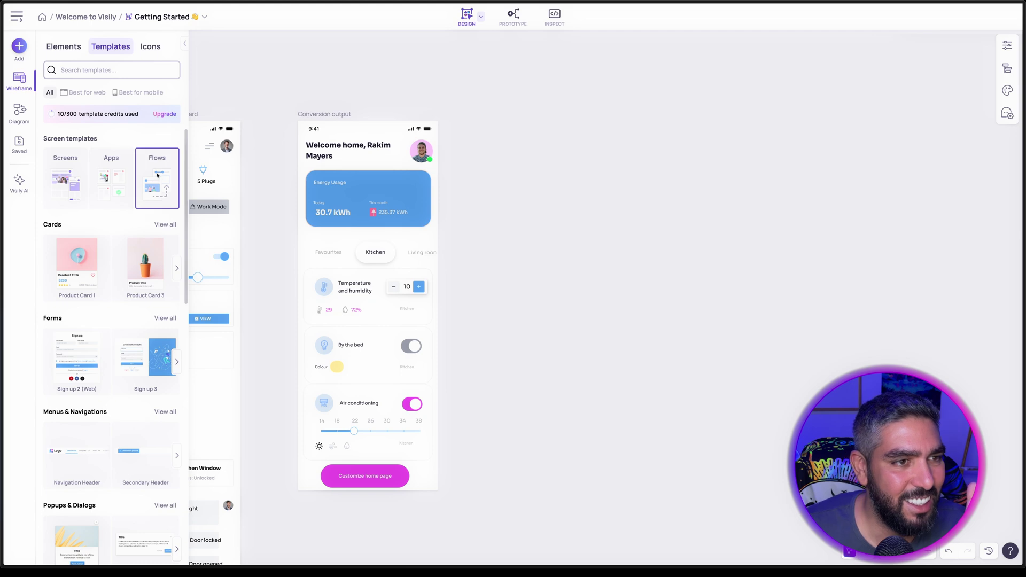
{"action": "left_click", "coordinate": [158, 171]}
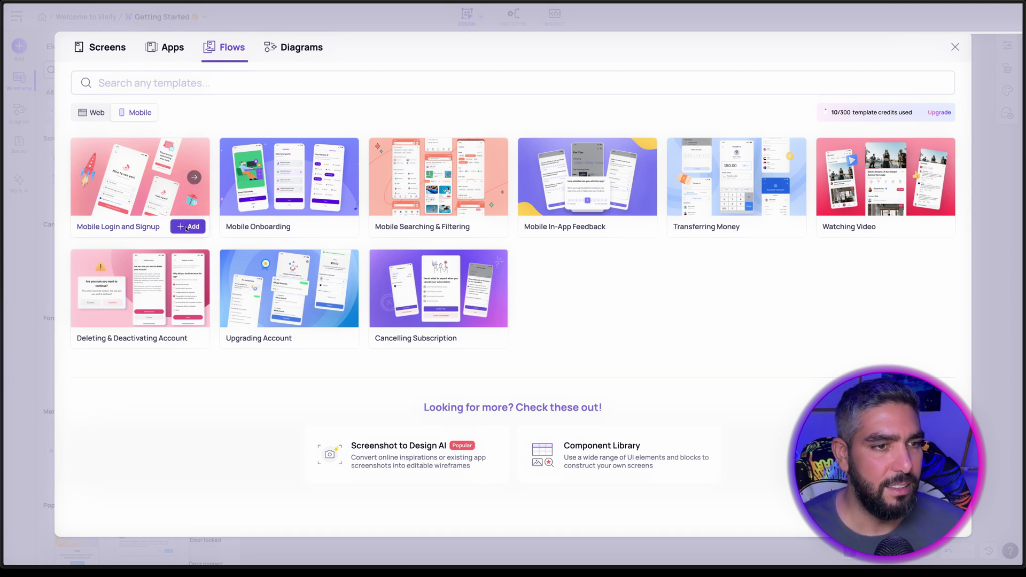
Add the Mobile Login and Signup flow to the canvas and review its sign-up and sign-in screens.
{"action": "left_click", "coordinate": [187, 226]}
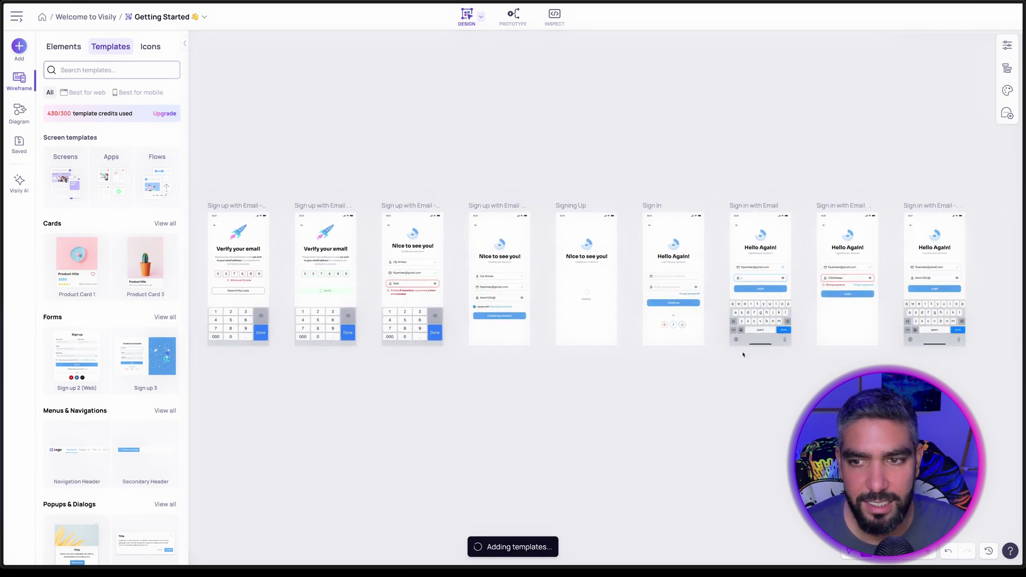
{"action": "key", "text": "v"}
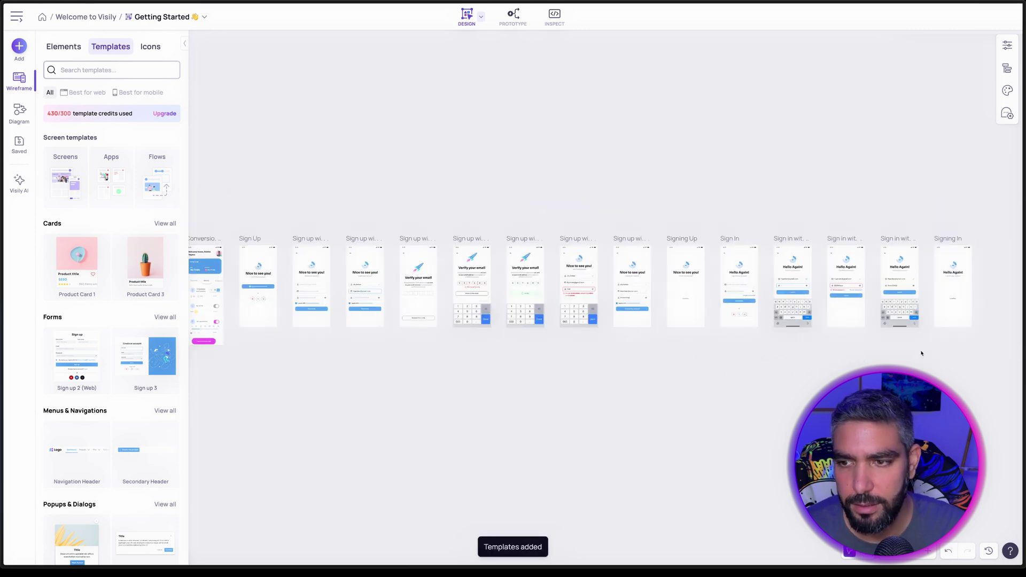
{"action": "scroll", "coordinate": [864, 354], "scroll_direction": "right", "scroll_amount": 2}
{"action": "scroll", "coordinate": [681, 390], "scroll_direction": "up", "scroll_amount": 3}
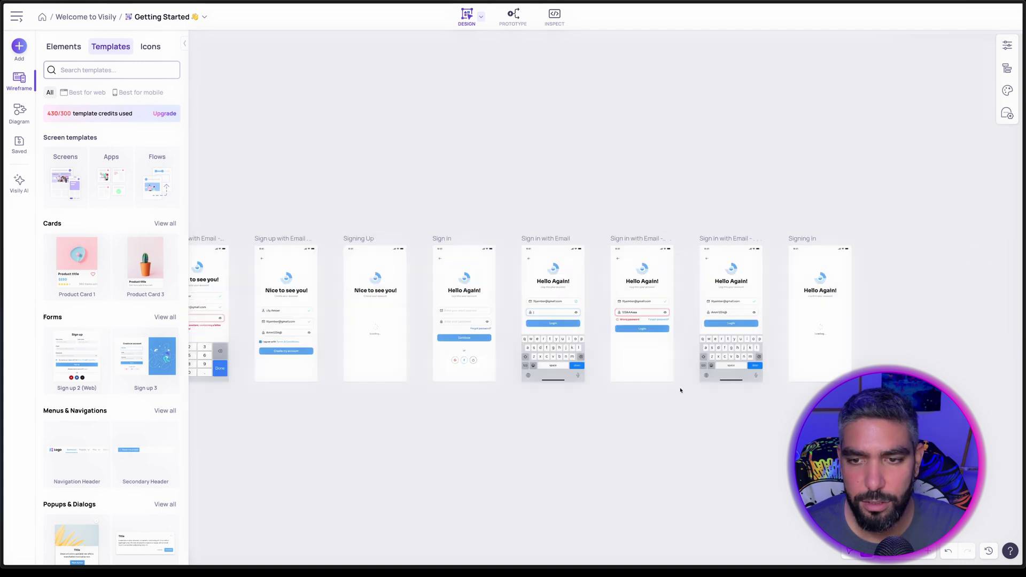
{"action": "scroll", "coordinate": [613, 392], "scroll_direction": "left", "scroll_amount": 10}
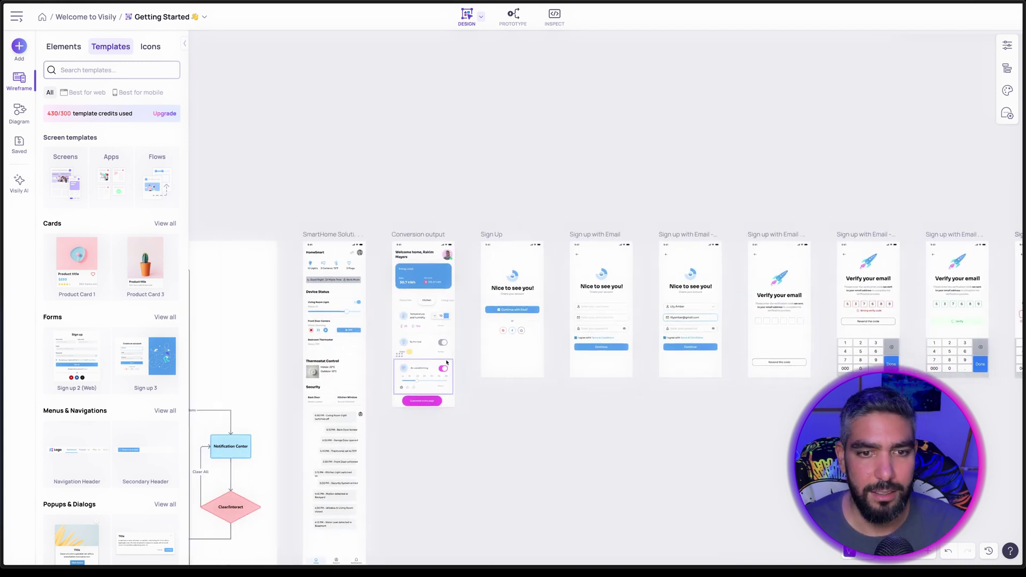
Browse the ready-made mobile Apps, Flows and Diagrams template collections, looking through the full list of diagrams.
{"action": "left_click", "coordinate": [111, 182]}
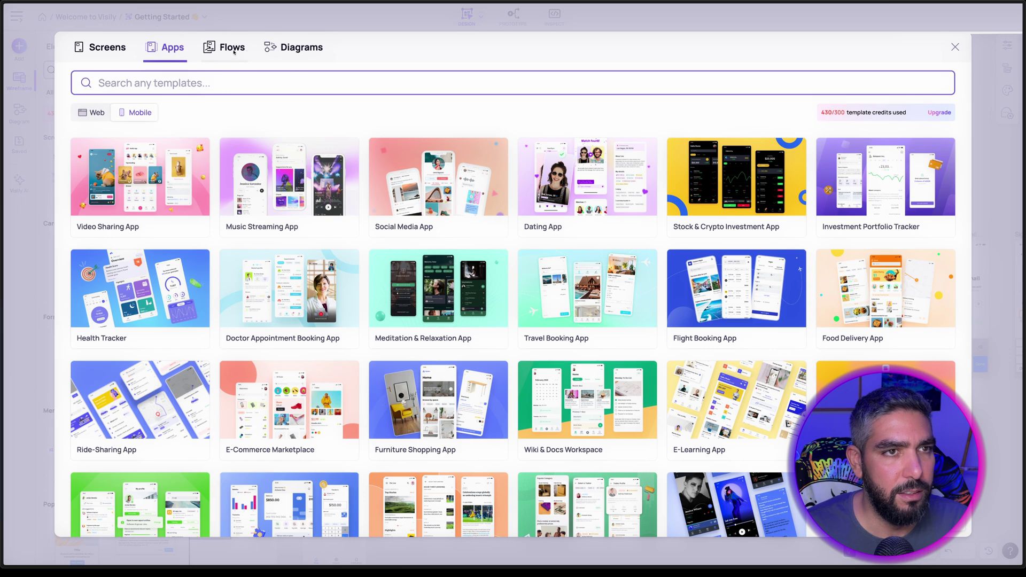
{"action": "left_click", "coordinate": [232, 51]}
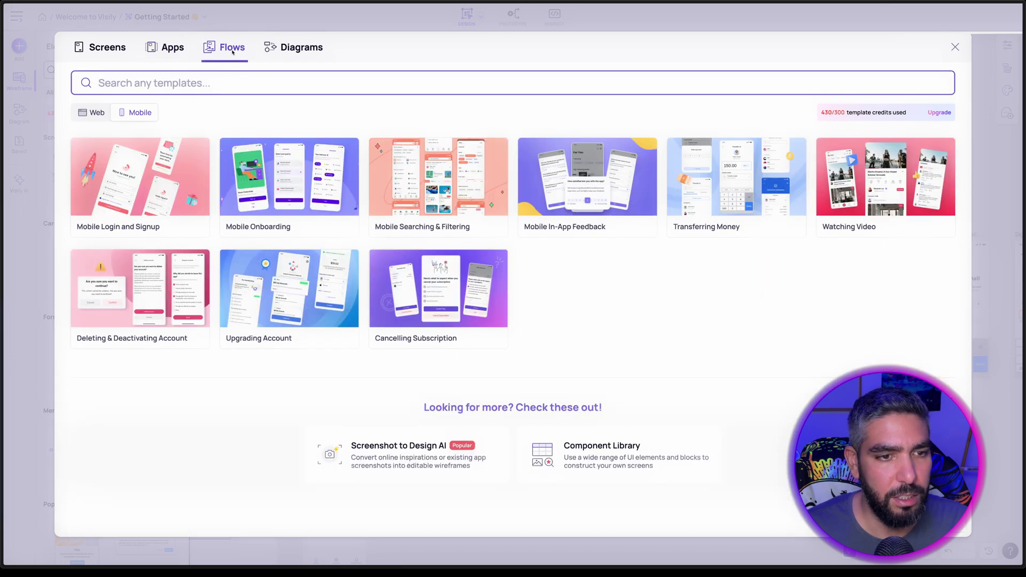
{"action": "left_click", "coordinate": [294, 48]}
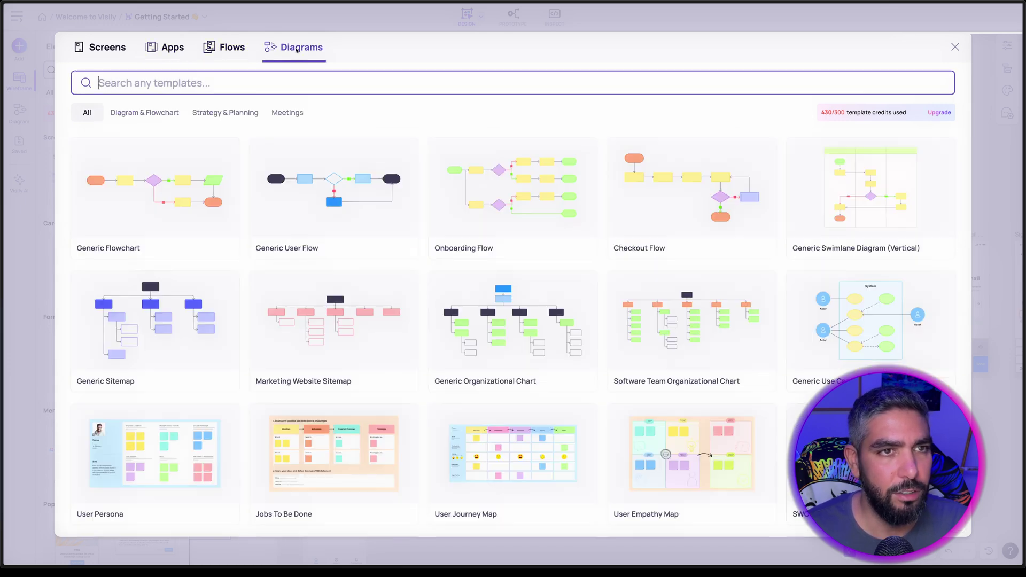
{"action": "scroll", "coordinate": [620, 342], "scroll_direction": "down", "scroll_amount": 2}
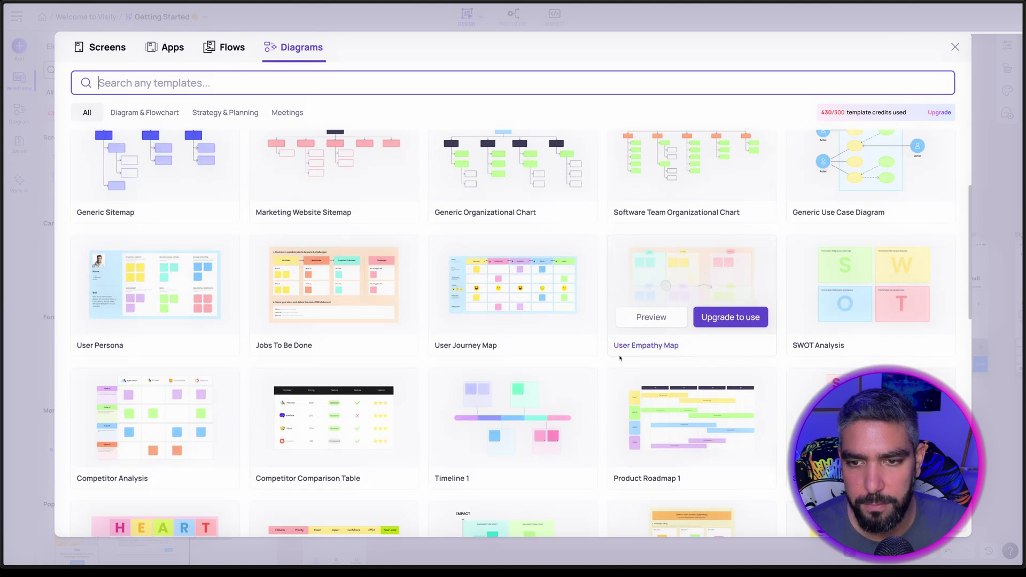
{"action": "scroll", "coordinate": [619, 351], "scroll_direction": "up", "scroll_amount": 2}
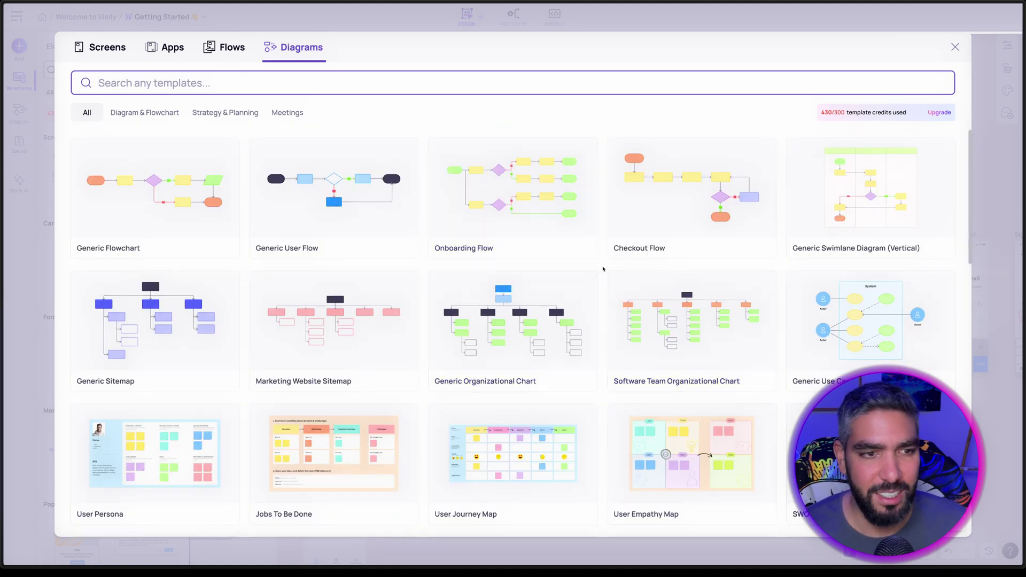
{"action": "scroll", "coordinate": [602, 270], "scroll_direction": "down", "scroll_amount": 10}
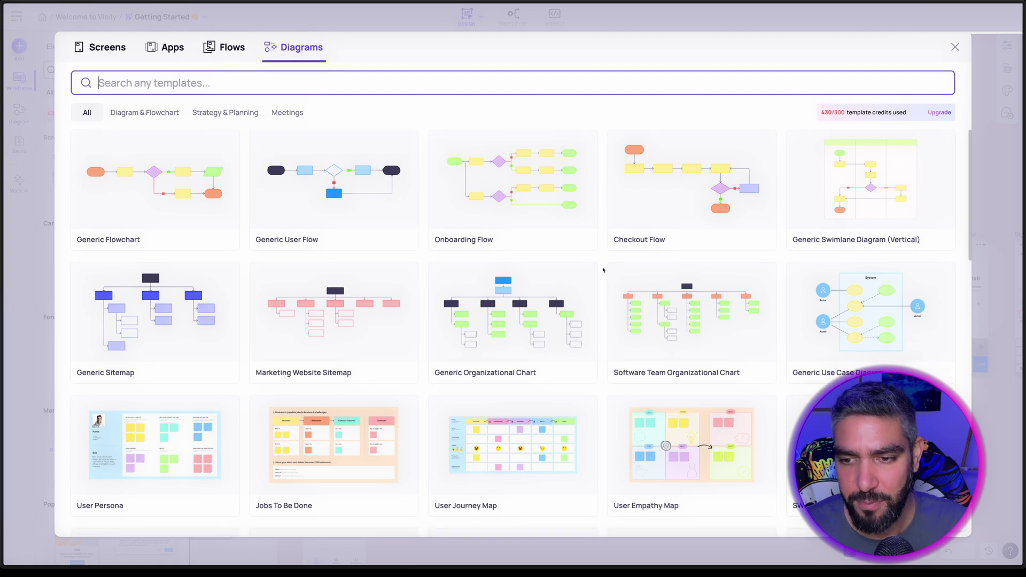
{"action": "scroll", "coordinate": [603, 269], "scroll_direction": "down", "scroll_amount": 5}
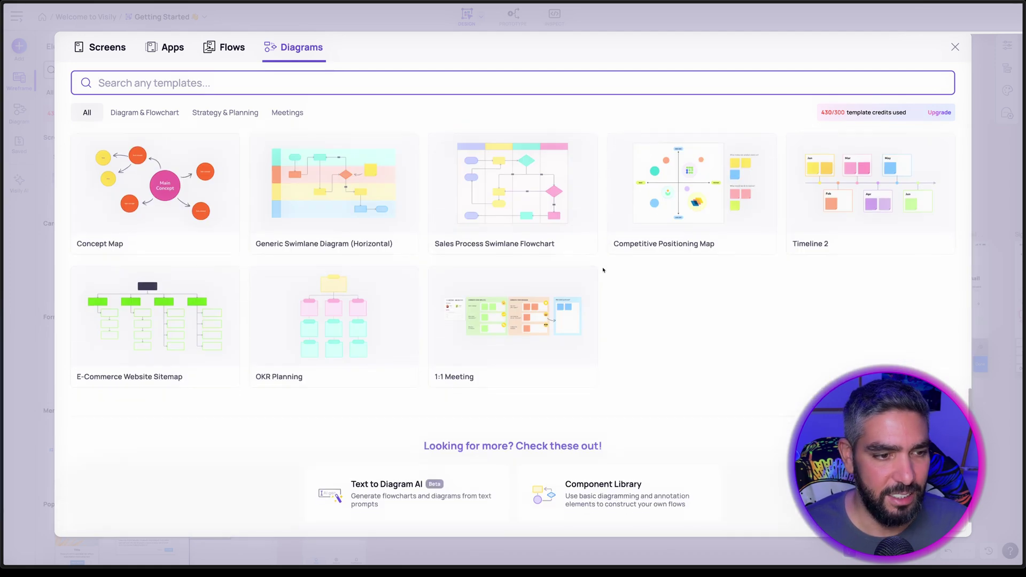
{"action": "scroll", "coordinate": [603, 269], "scroll_direction": "up", "scroll_amount": 5}
{"action": "scroll", "coordinate": [603, 269], "scroll_direction": "up", "scroll_amount": 10}
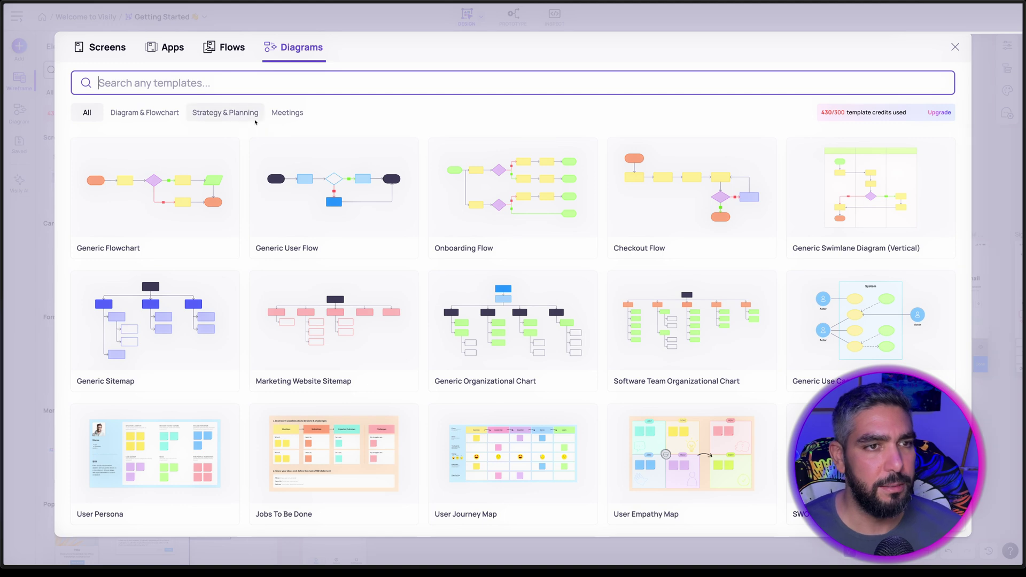
Look through the mobile Screens template categories and examine the Profile Details templates.
{"action": "left_click", "coordinate": [83, 48]}
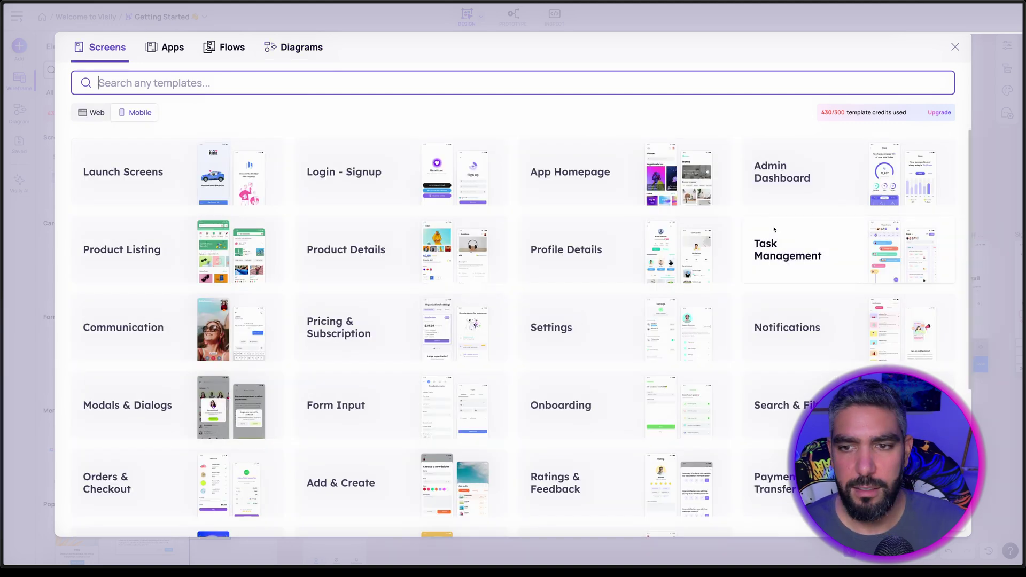
{"action": "scroll", "coordinate": [605, 403], "scroll_direction": "down", "scroll_amount": 4}
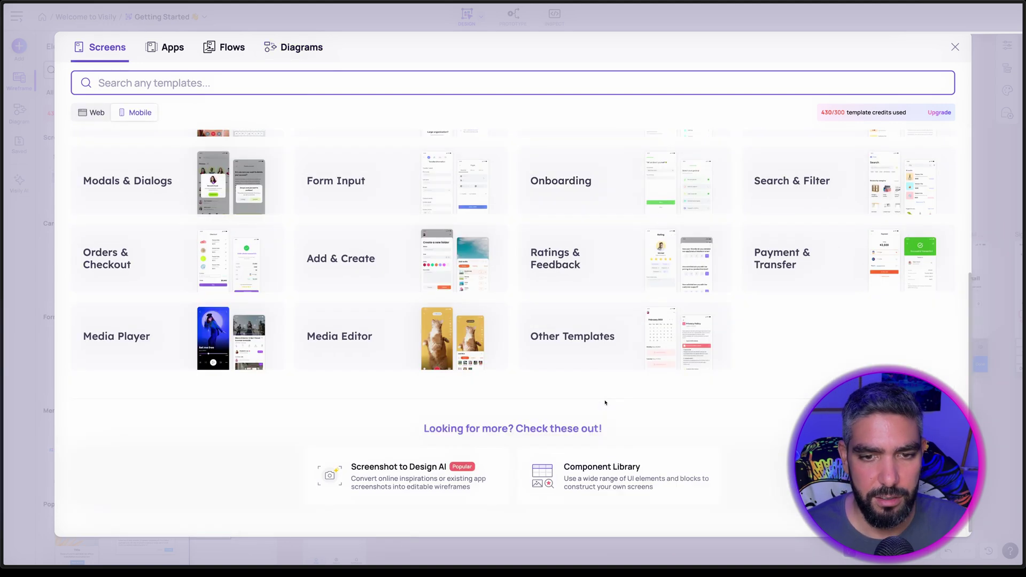
{"action": "scroll", "coordinate": [606, 403], "scroll_direction": "up", "scroll_amount": 4}
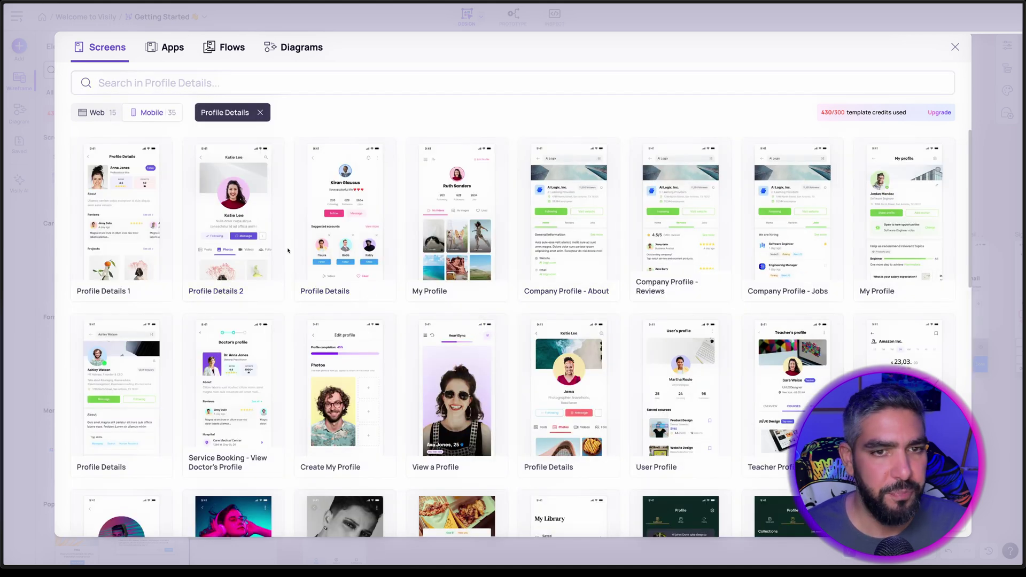
{"action": "mouse_move", "coordinate": [716, 327]}
{"action": "scroll", "coordinate": [715, 327], "scroll_direction": "down", "scroll_amount": 7}
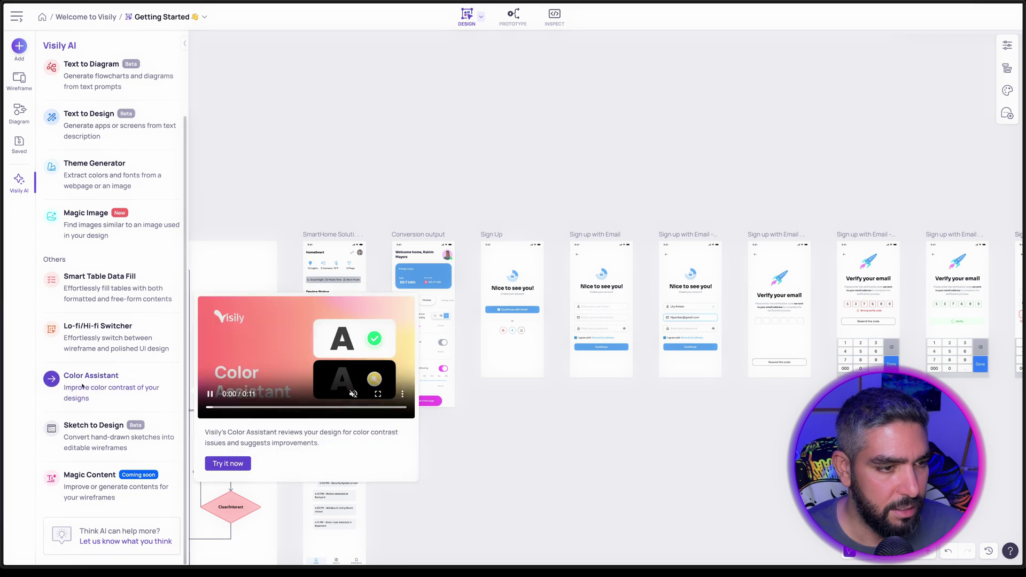
Turn on color tips in the Color Assistant and apply its contrast suggestion to the Air conditioning card's wind icon.
{"action": "left_click", "coordinate": [143, 369]}
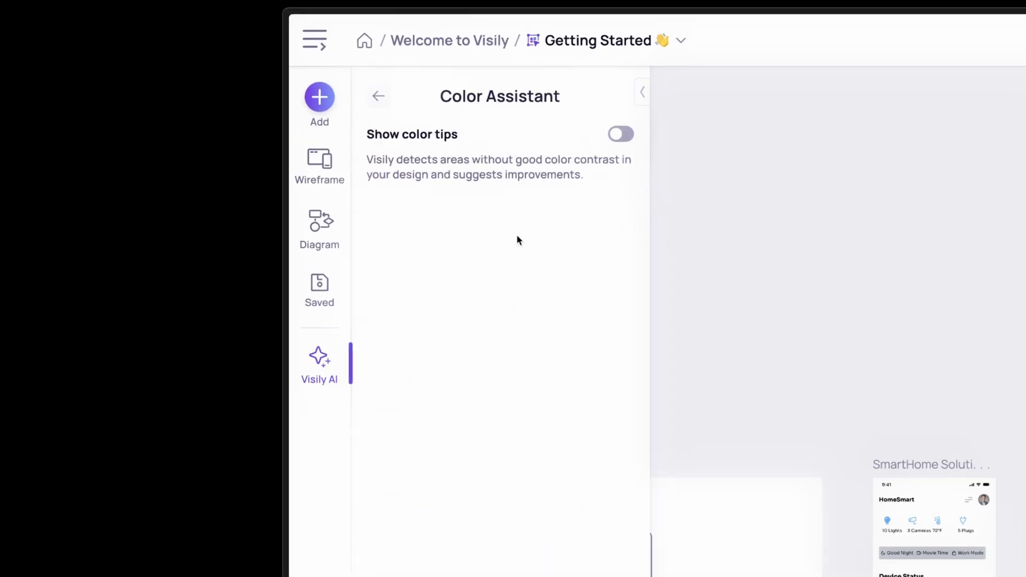
{"action": "left_click", "coordinate": [621, 134]}
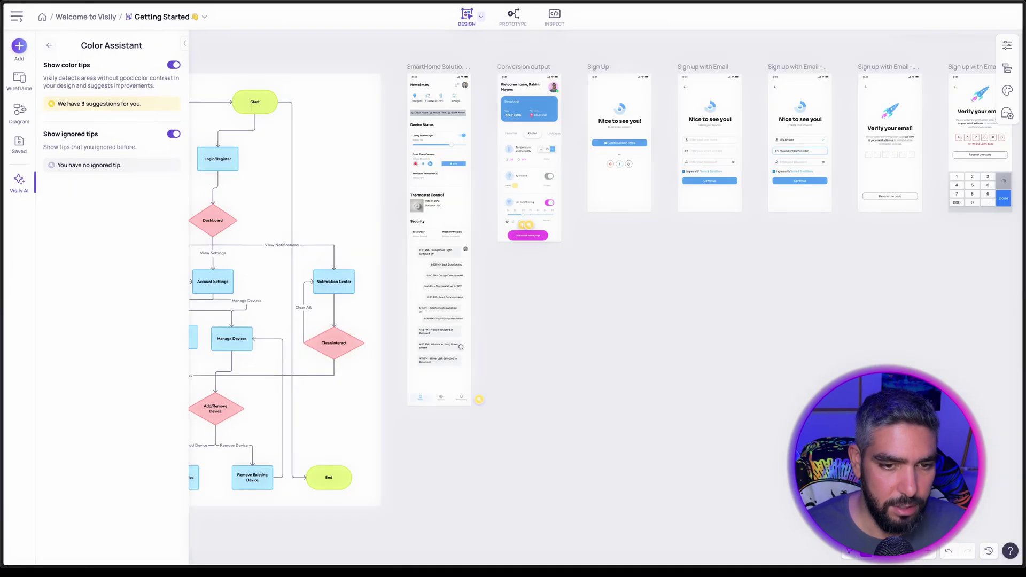
{"action": "left_click", "coordinate": [428, 298]}
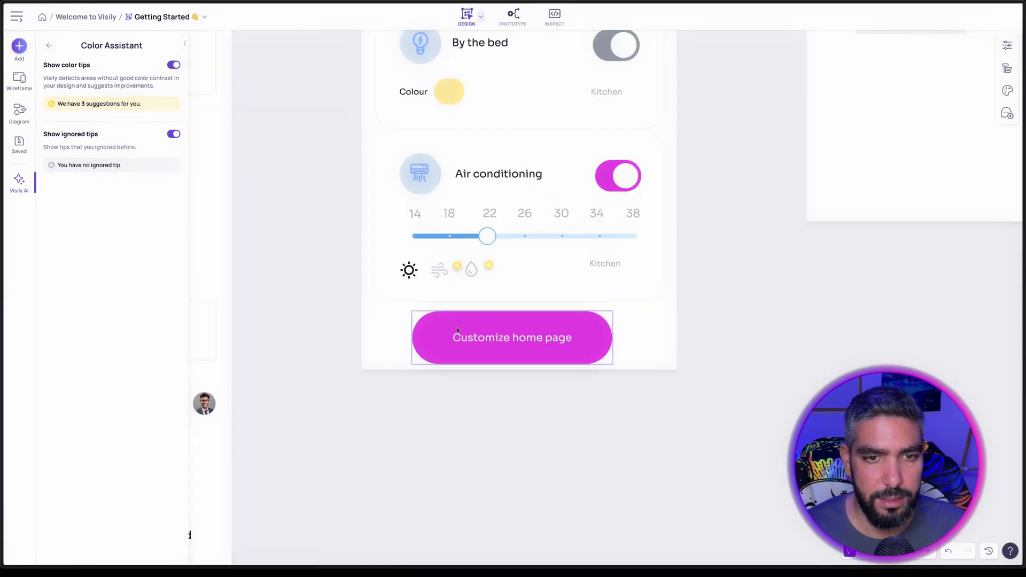
{"action": "left_click", "coordinate": [457, 267]}
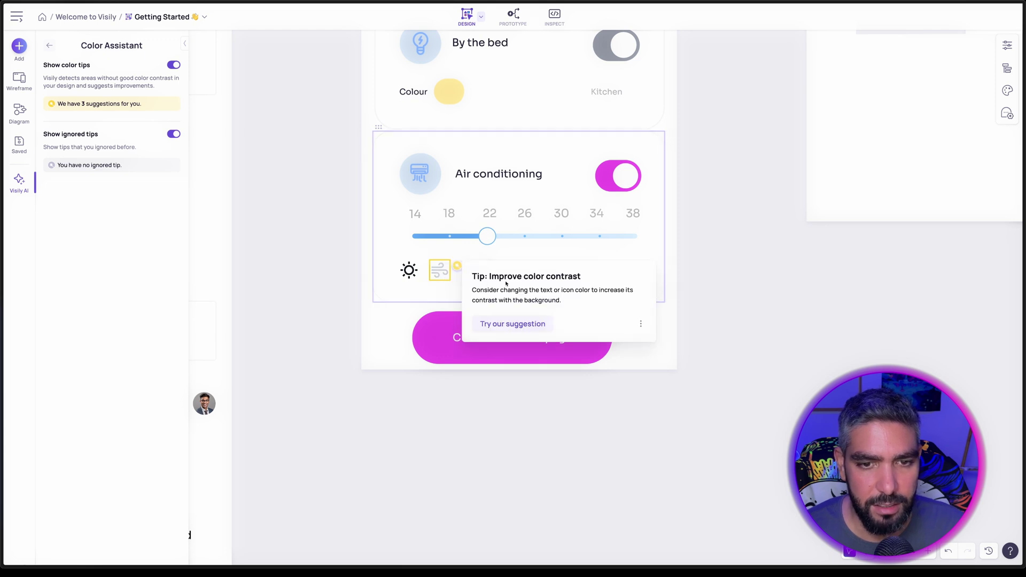
{"action": "left_click", "coordinate": [508, 326]}
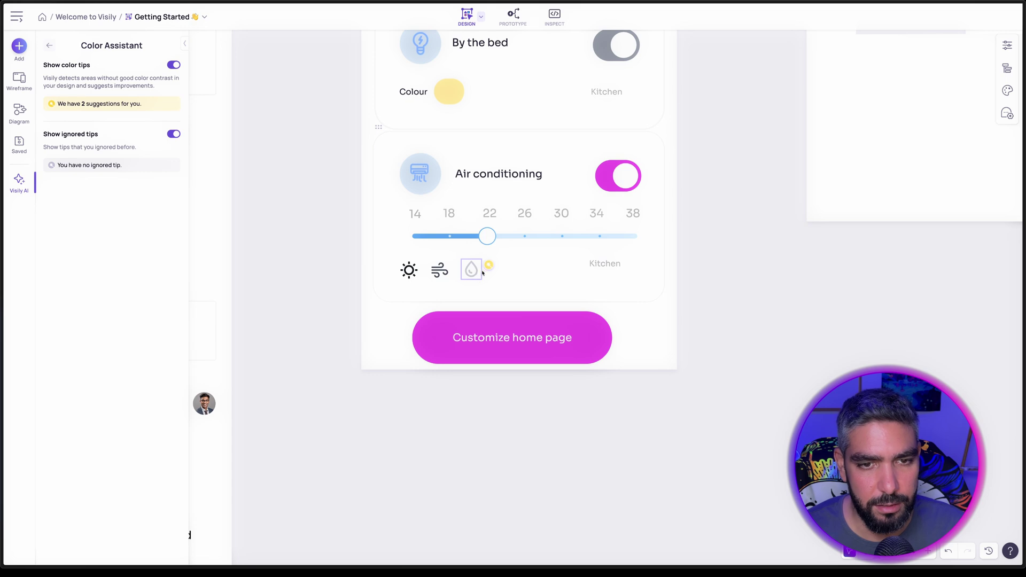
Inspect the Color Assistant's contrast tip for the navigation bar at the foot of the SmartHome screen.
{"action": "scroll", "coordinate": [420, 349], "scroll_direction": "down", "scroll_amount": 3}
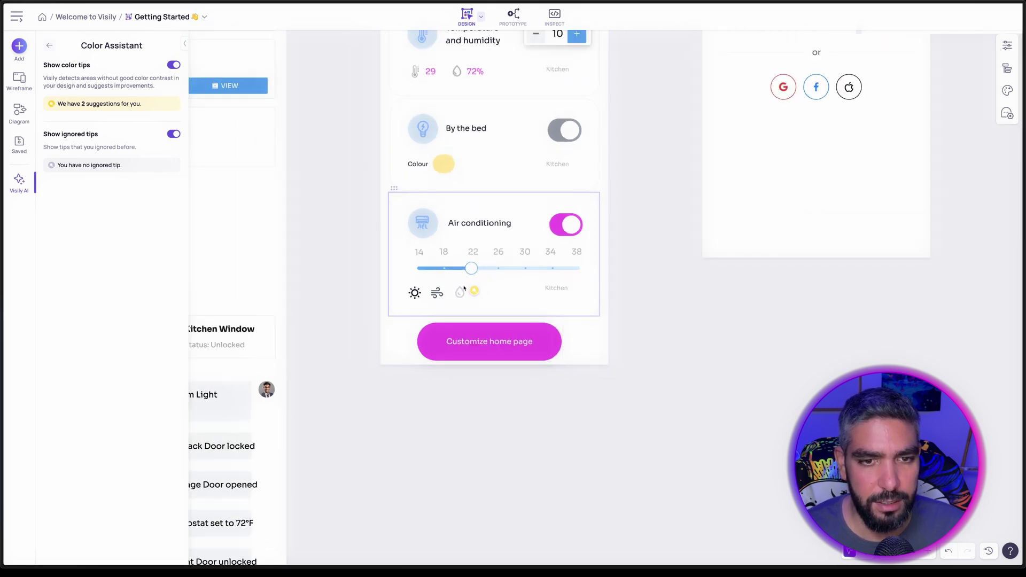
{"action": "scroll", "coordinate": [457, 342], "scroll_direction": "down", "scroll_amount": 3}
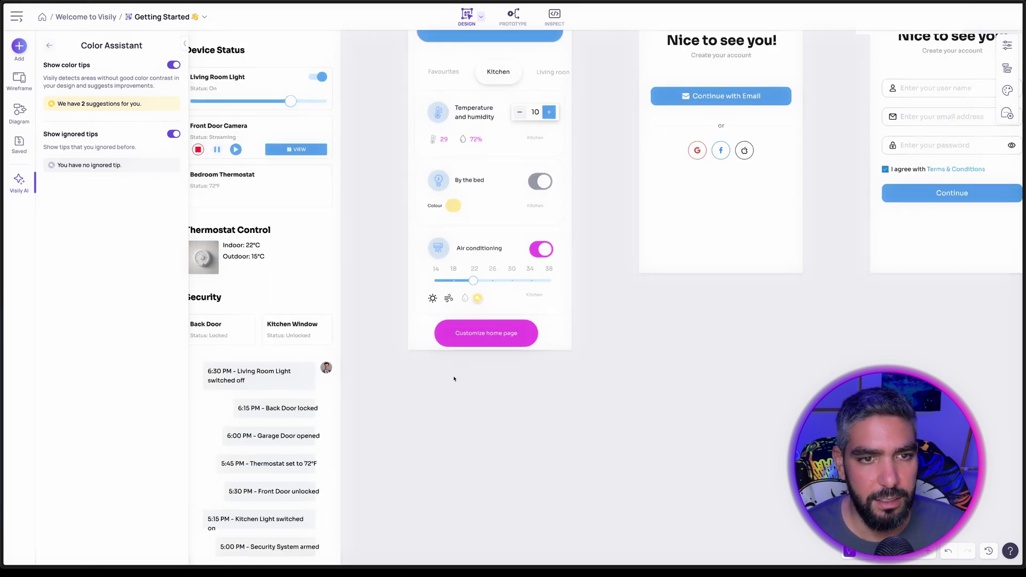
{"action": "scroll", "coordinate": [417, 384], "scroll_direction": "down", "scroll_amount": 8}
{"action": "scroll", "coordinate": [417, 384], "scroll_direction": "left", "scroll_amount": 6}
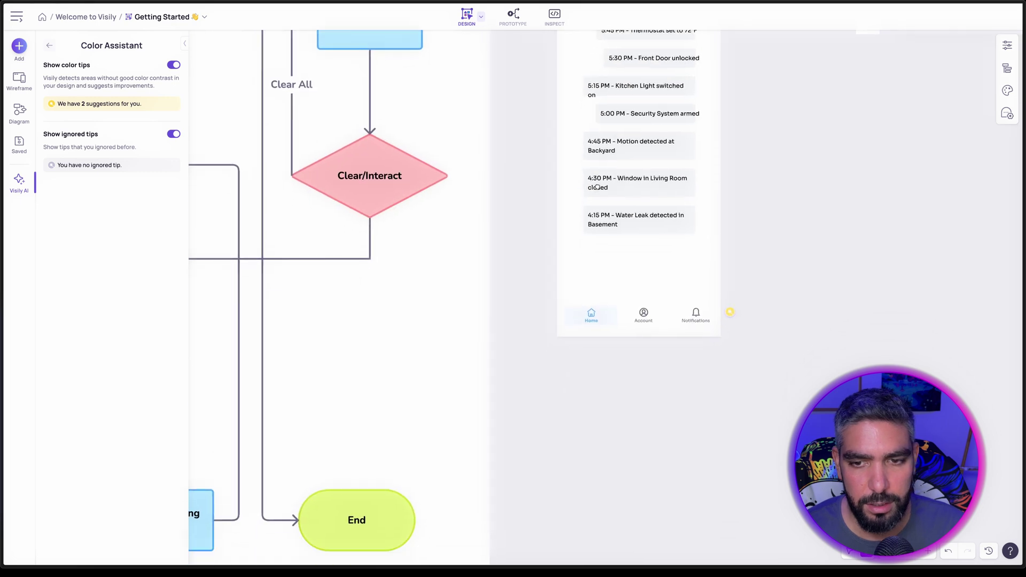
{"action": "scroll", "coordinate": [668, 340], "scroll_direction": "up", "scroll_amount": 5}
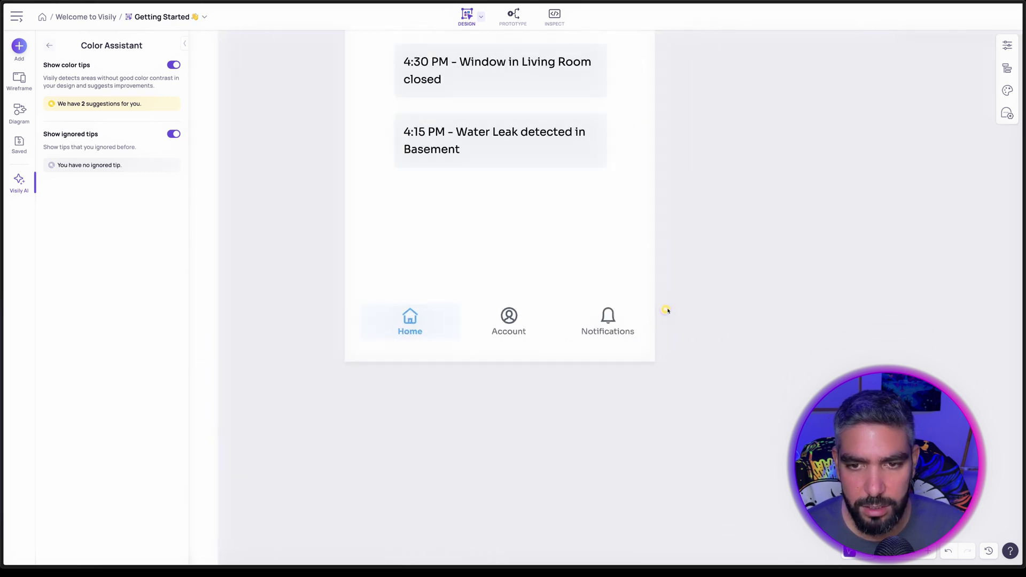
{"action": "left_click", "coordinate": [666, 310]}
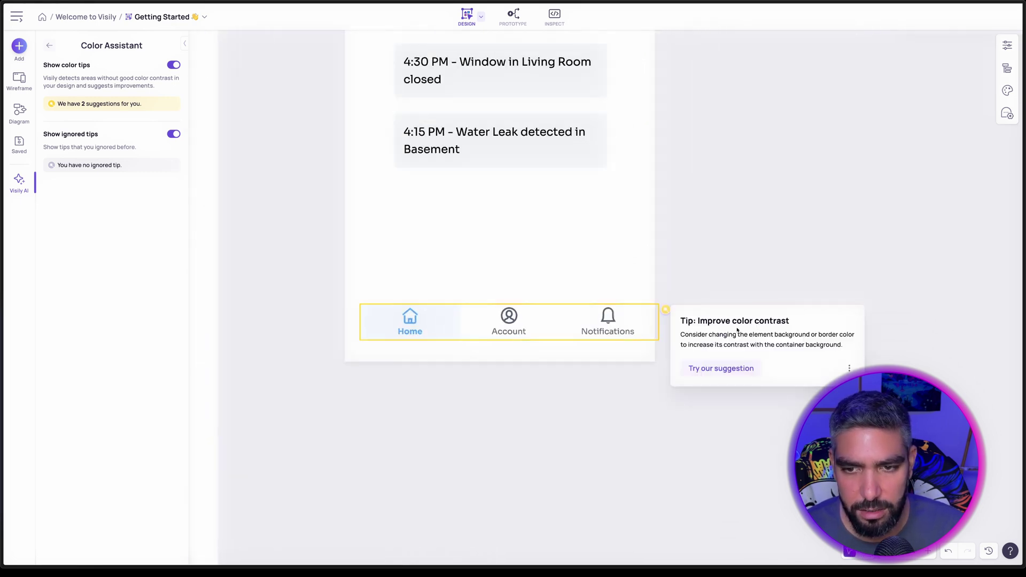
{"action": "left_click", "coordinate": [778, 275]}
{"action": "scroll", "coordinate": [721, 359], "scroll_direction": "down", "scroll_amount": 8}
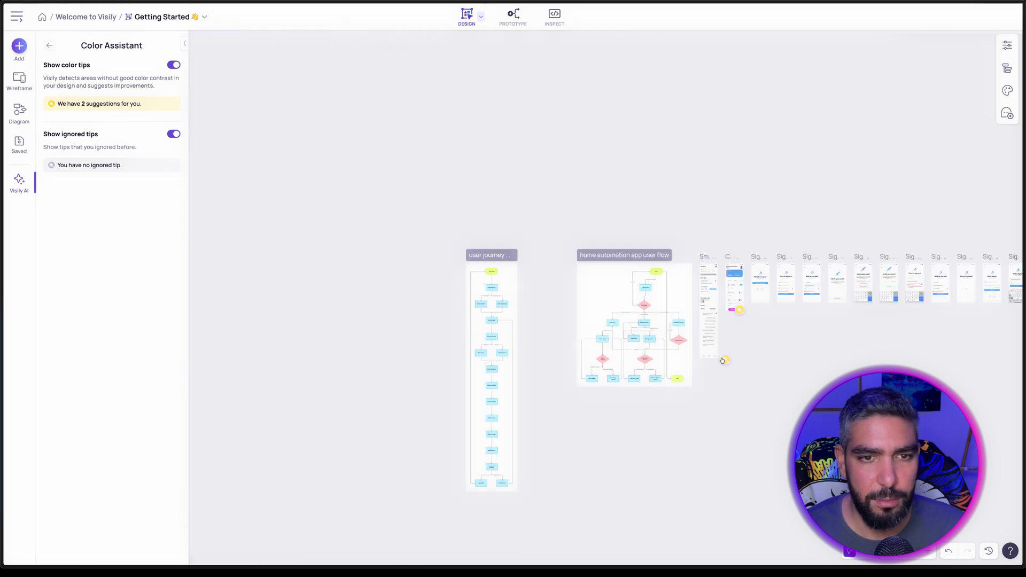
{"action": "scroll", "coordinate": [721, 360], "scroll_direction": "up", "scroll_amount": 3}
{"action": "scroll", "coordinate": [830, 240], "scroll_direction": "right", "scroll_amount": 10}
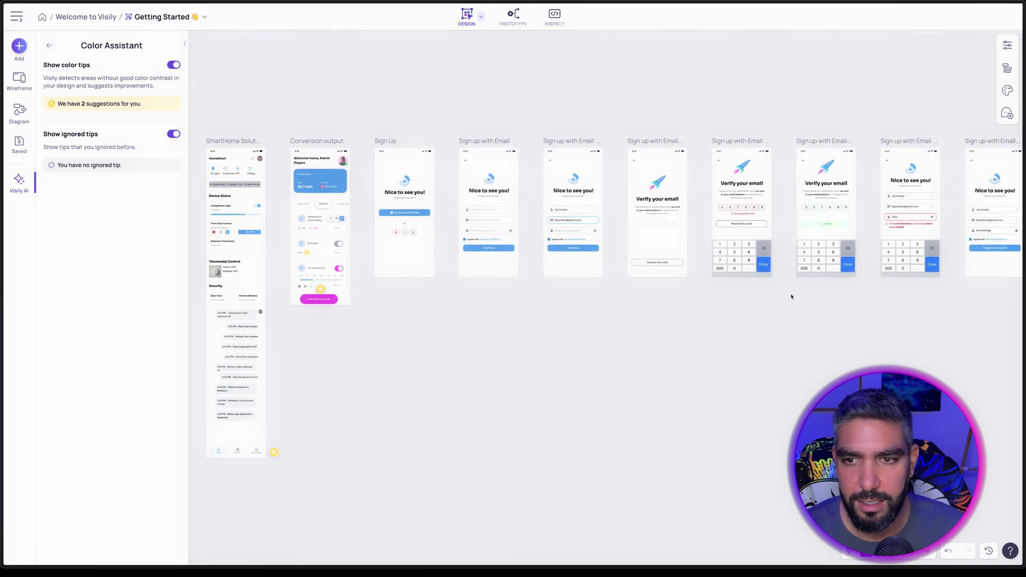
{"action": "scroll", "coordinate": [550, 315], "scroll_direction": "left", "scroll_amount": 10}
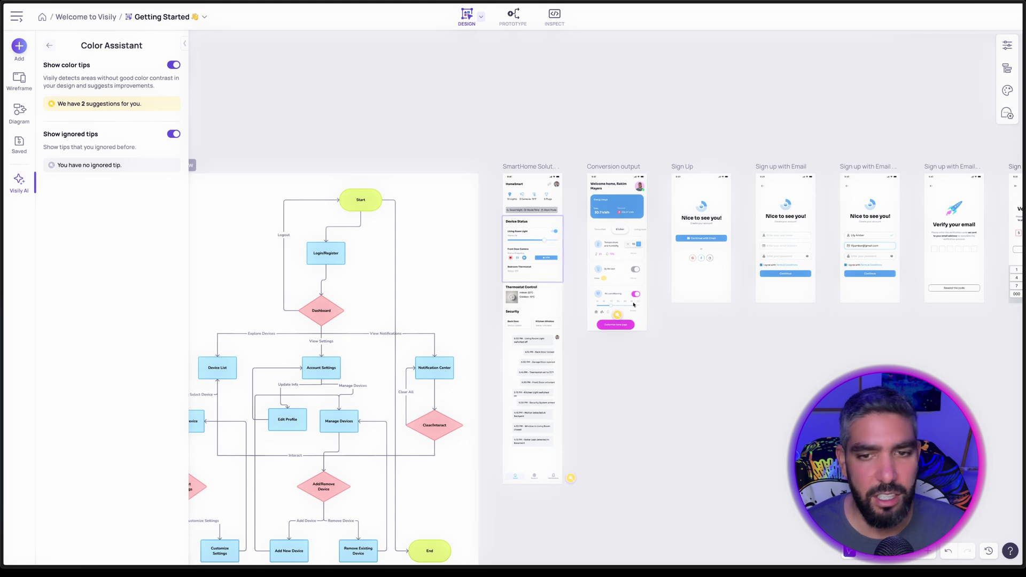
{"action": "scroll", "coordinate": [620, 324], "scroll_direction": "up", "scroll_amount": 5}
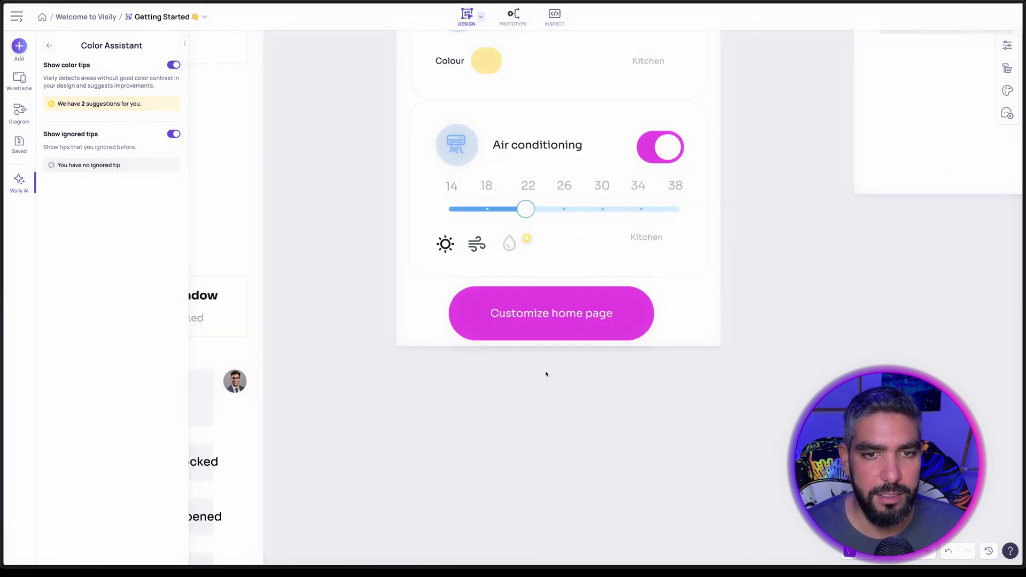
{"action": "scroll", "coordinate": [546, 374], "scroll_direction": "down", "scroll_amount": 3}
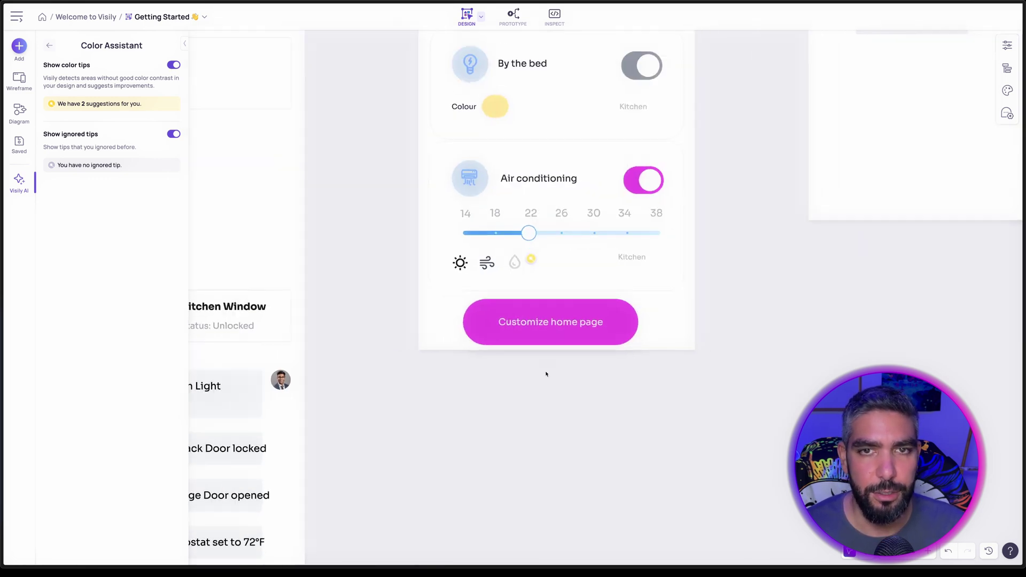
Convert the hand-drawn Living Room and Bedroom sketch IMG_0314.JPG into an editable screen with Sketch to Design.
{"action": "left_click", "coordinate": [50, 45]}
{"action": "left_click", "coordinate": [94, 494]}
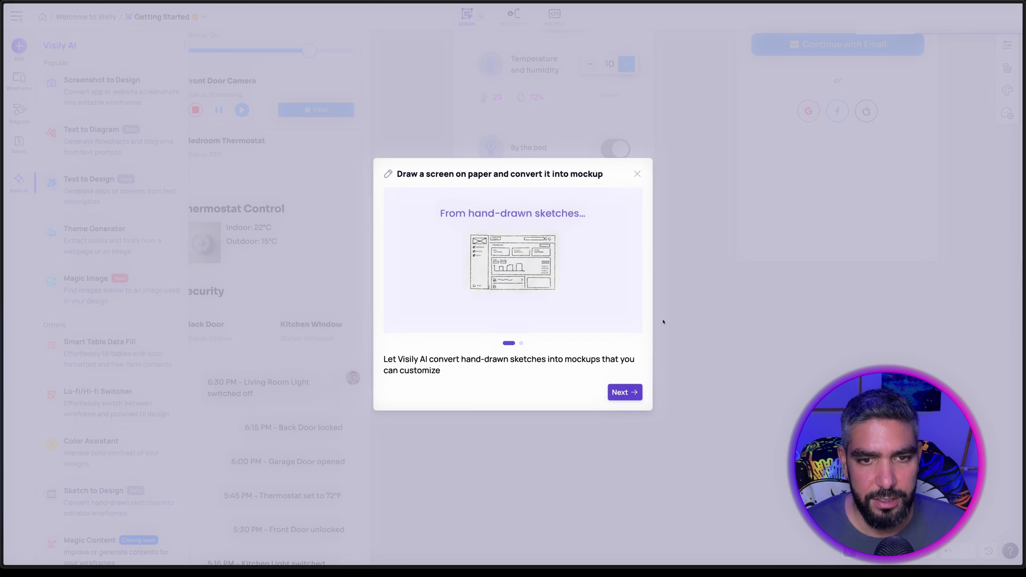
{"action": "left_click", "coordinate": [630, 393]}
{"action": "left_click", "coordinate": [614, 392]}
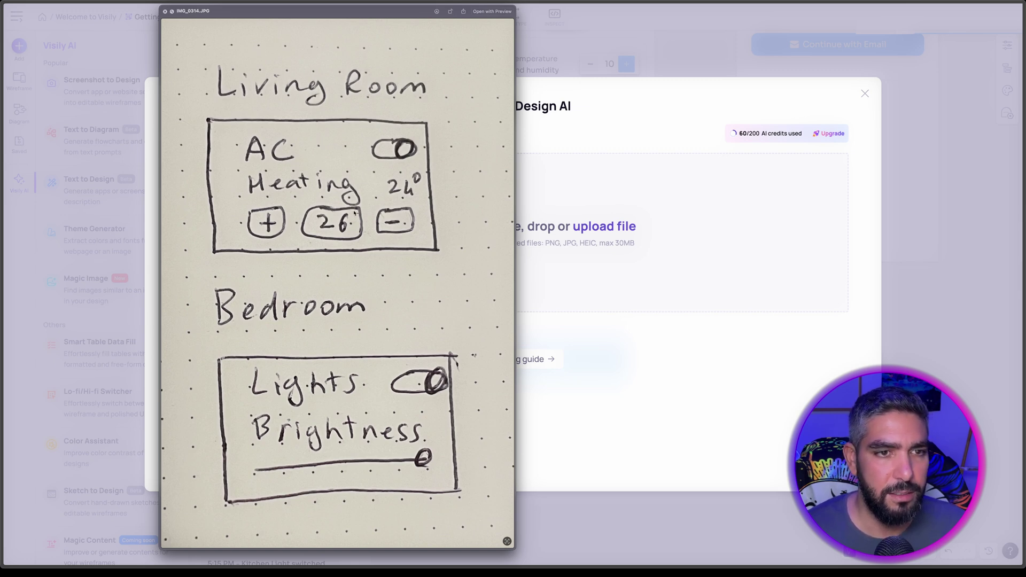
{"action": "left_click_drag", "start_coordinate": [247, 358], "coordinate": [616, 305]}
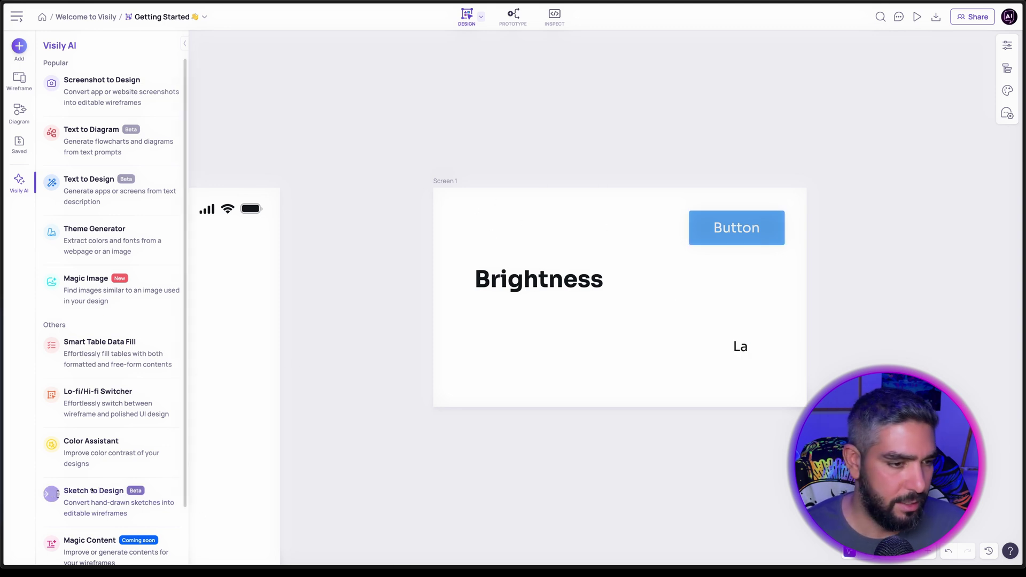
{"action": "mouse_move", "coordinate": [94, 495]}
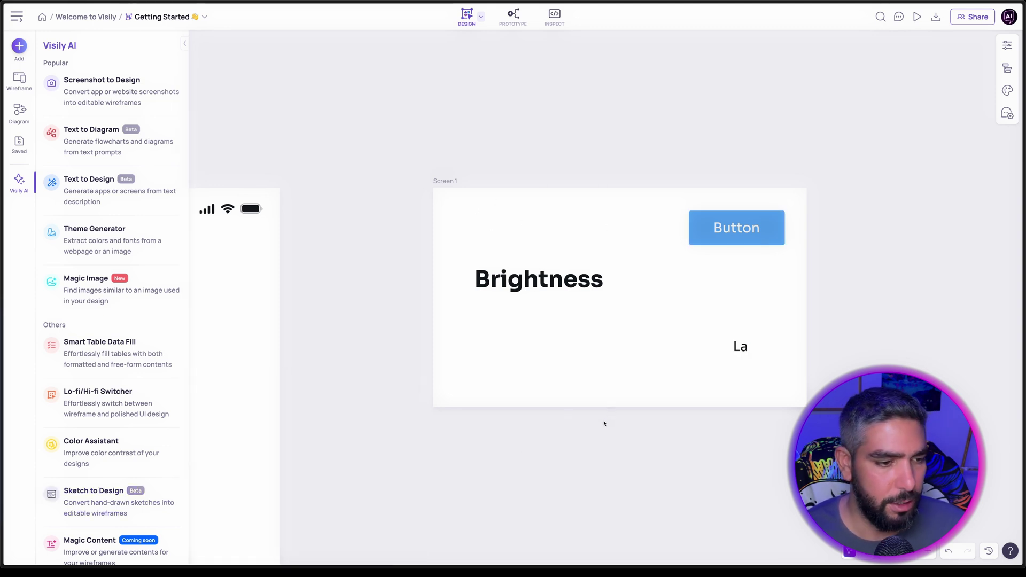